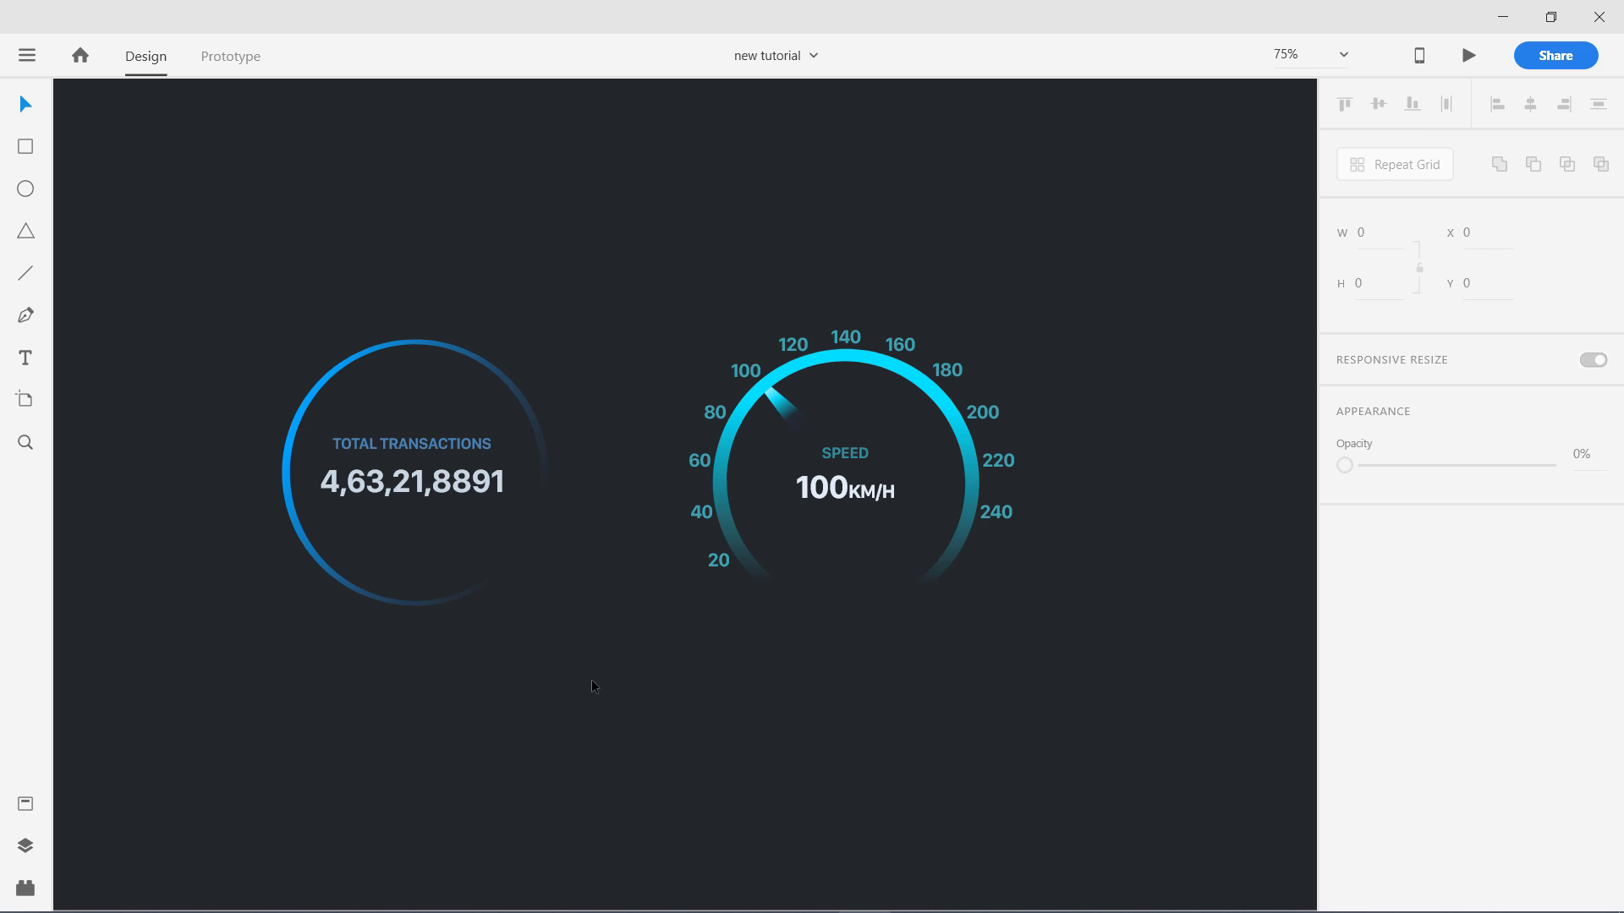
# Create a new document from the Web 1920 preset (1920 × 1080 px) and maximize its window.
pyautogui.click(27, 55)
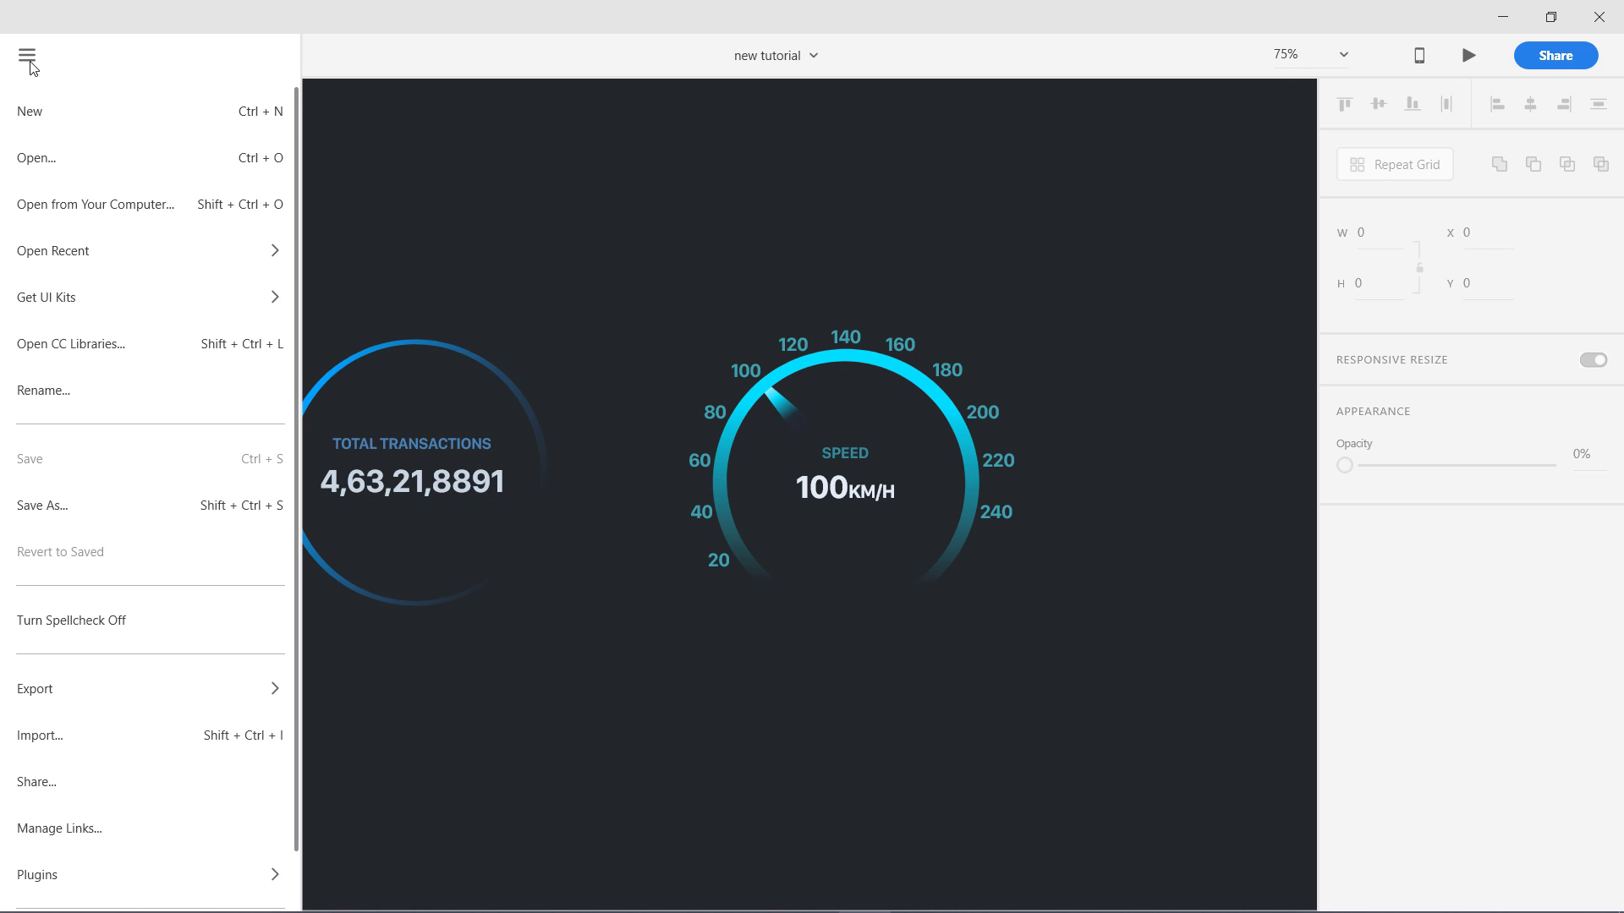
pyautogui.click(34, 114)
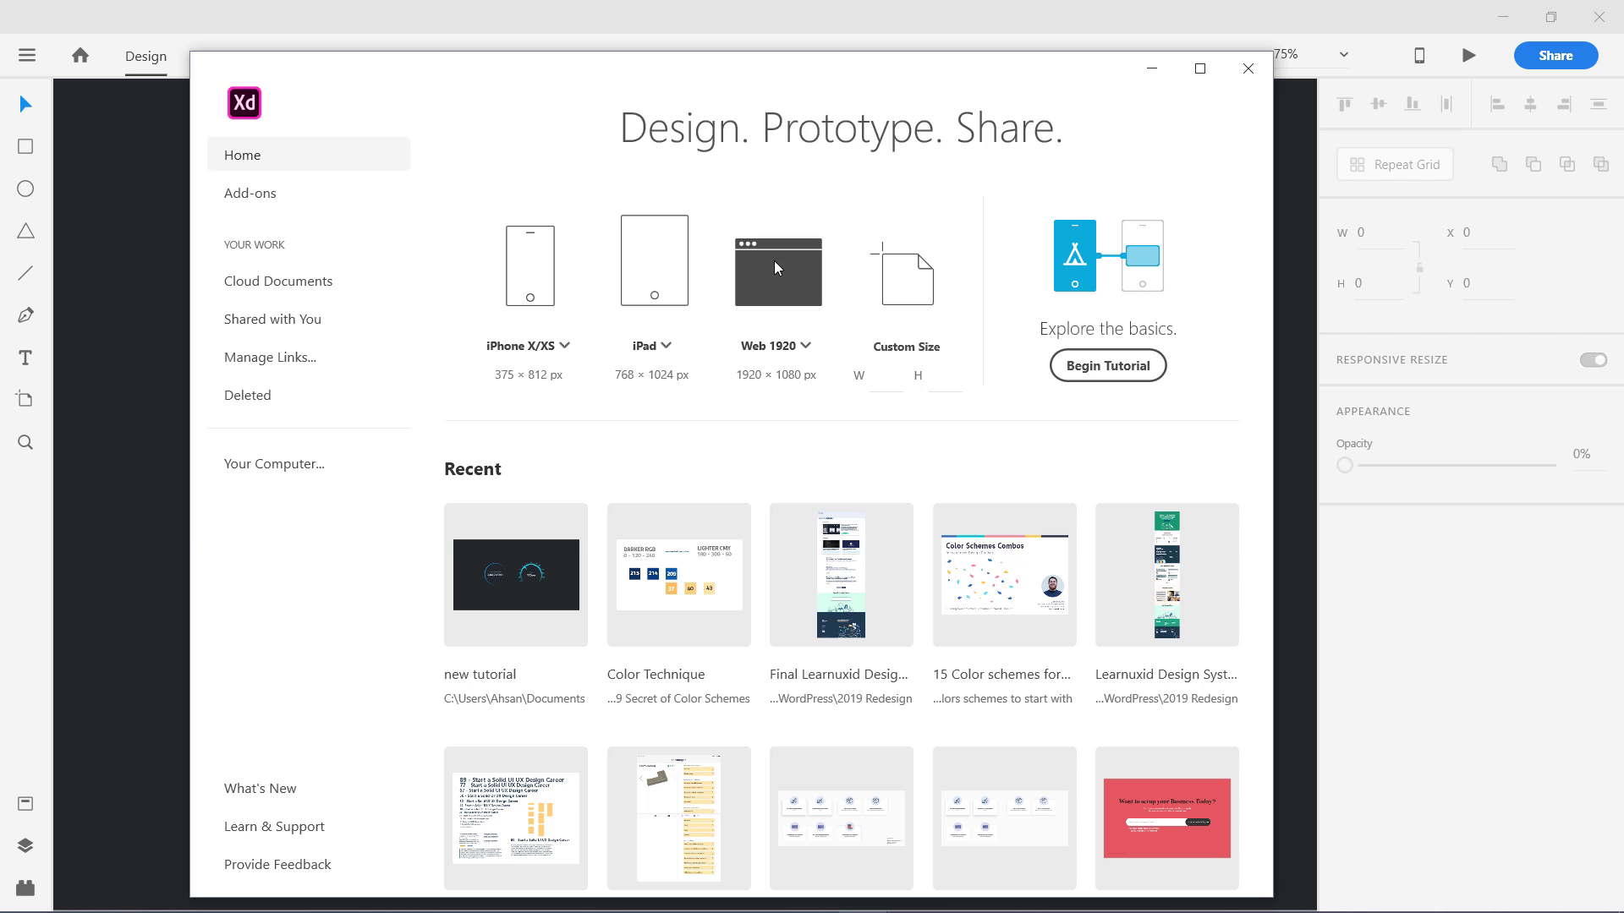
pyautogui.click(776, 270)
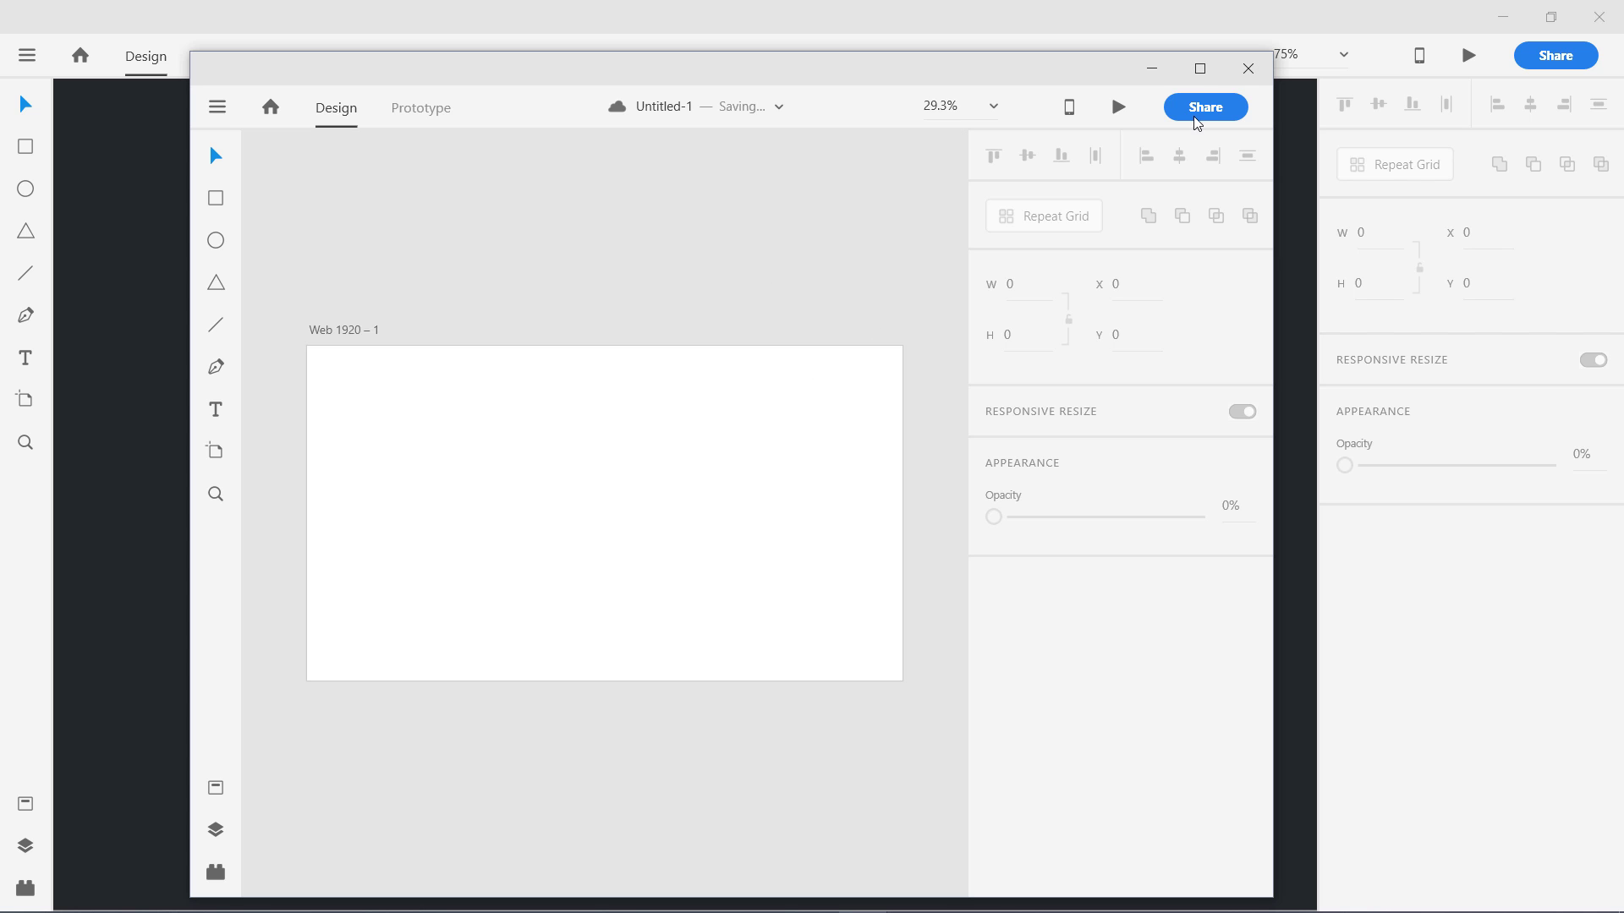
pyautogui.click(1198, 67)
pyautogui.moveTo(544, 413); pyautogui.dragTo(885, 517)
pyautogui.hotkey('ctrl', '=')
# Fill the artboard with a dark blue-grey solid colour, HSB 210, 12, 13.
pyautogui.click(570, 408)
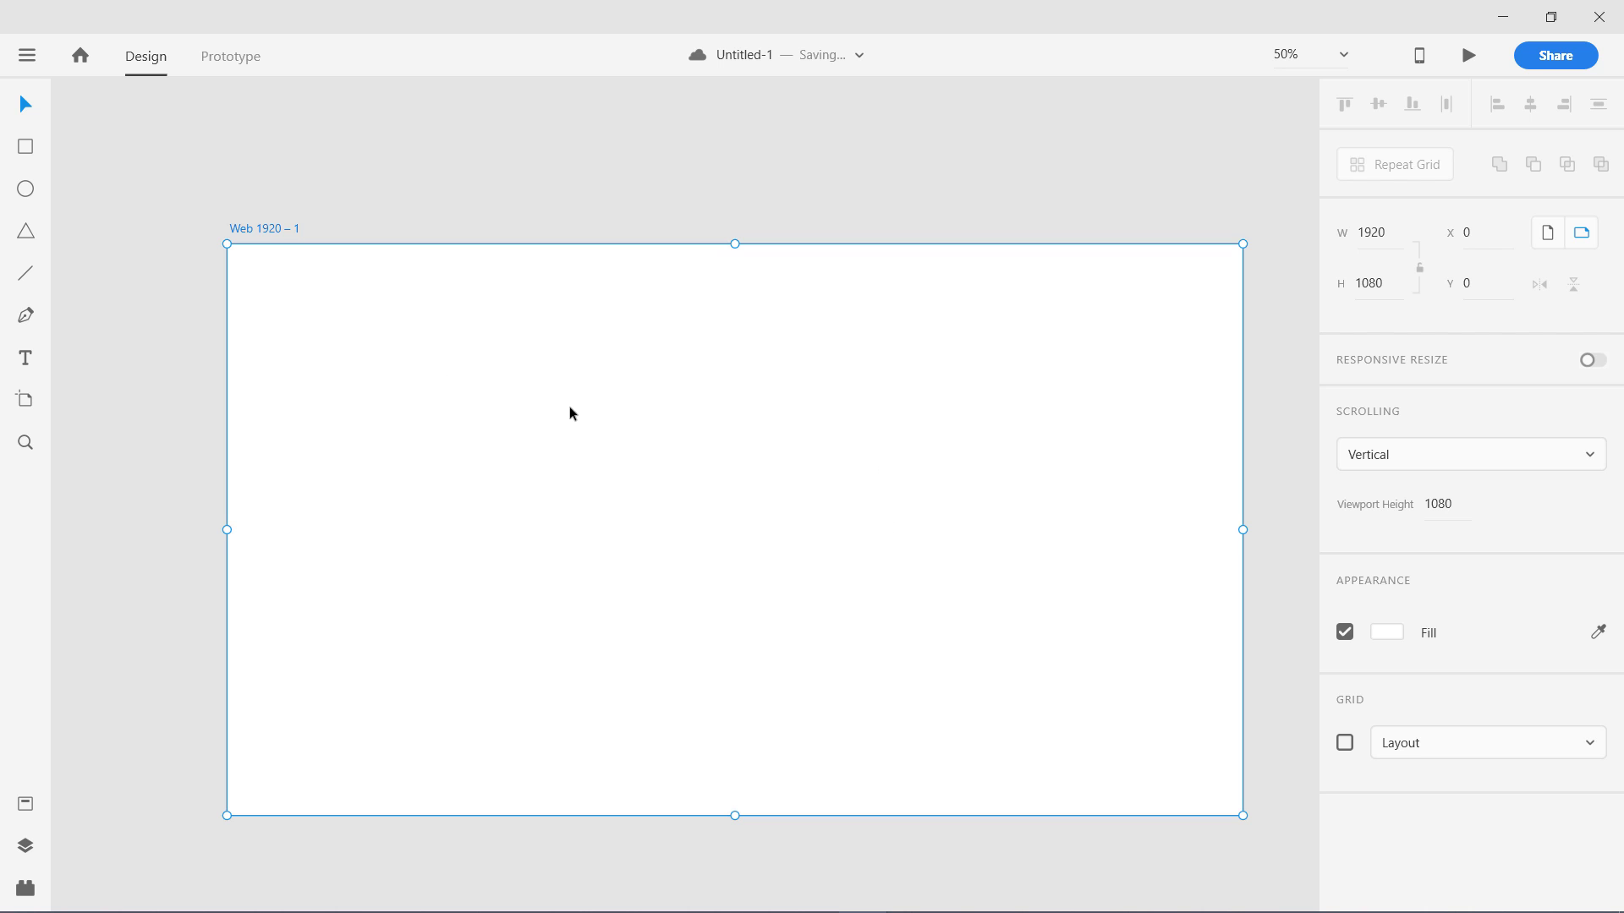
pyautogui.click(1387, 634)
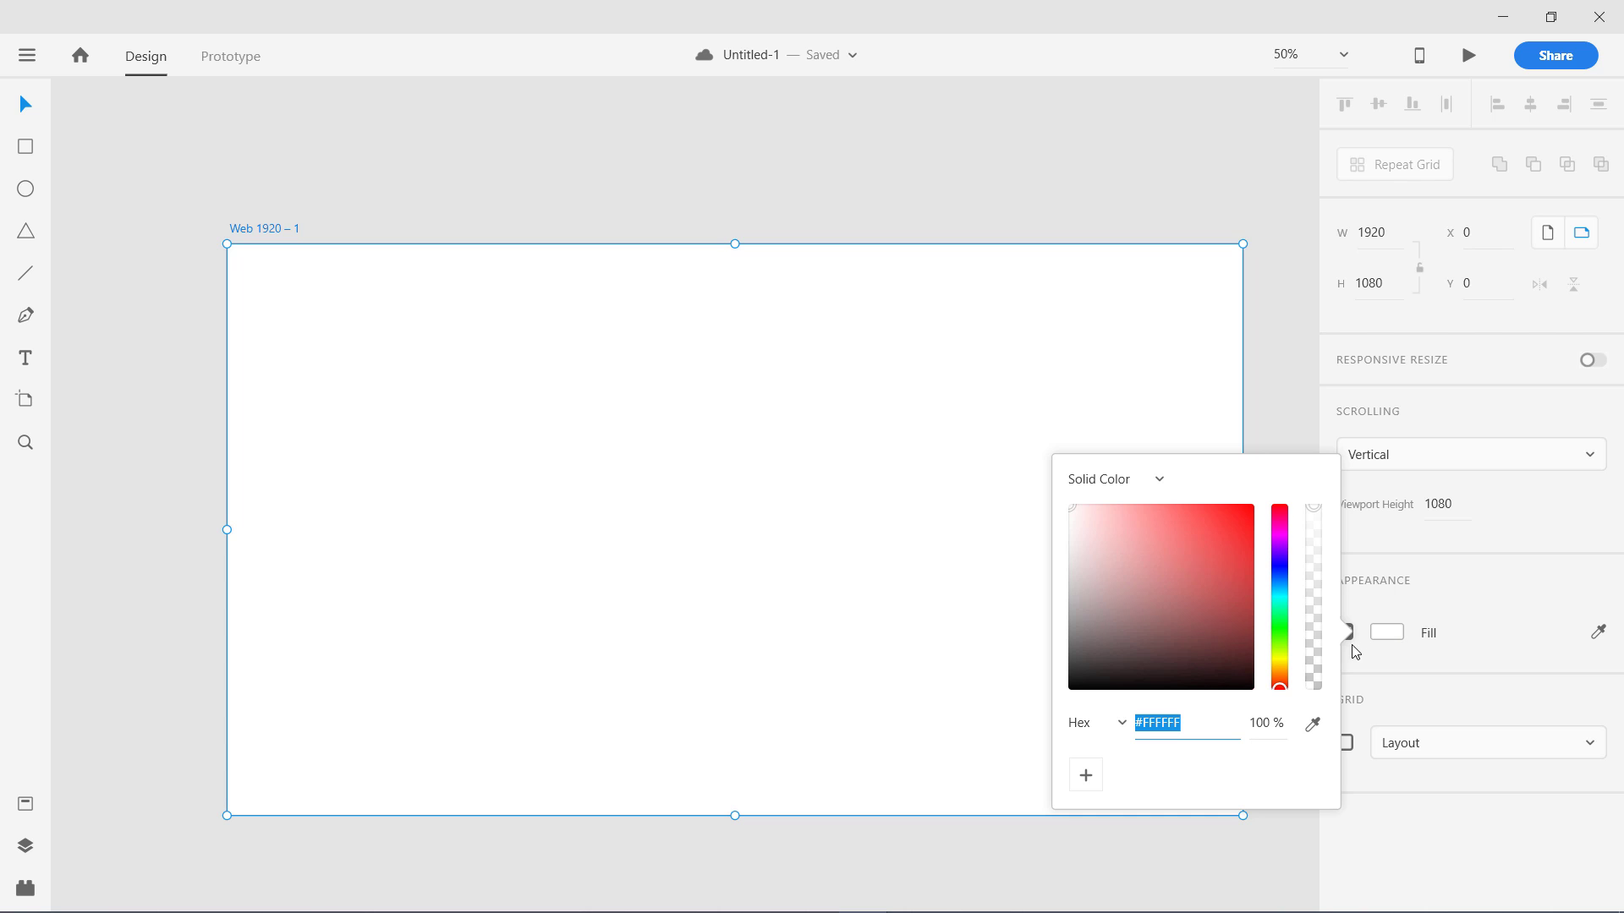
pyautogui.click(1280, 583)
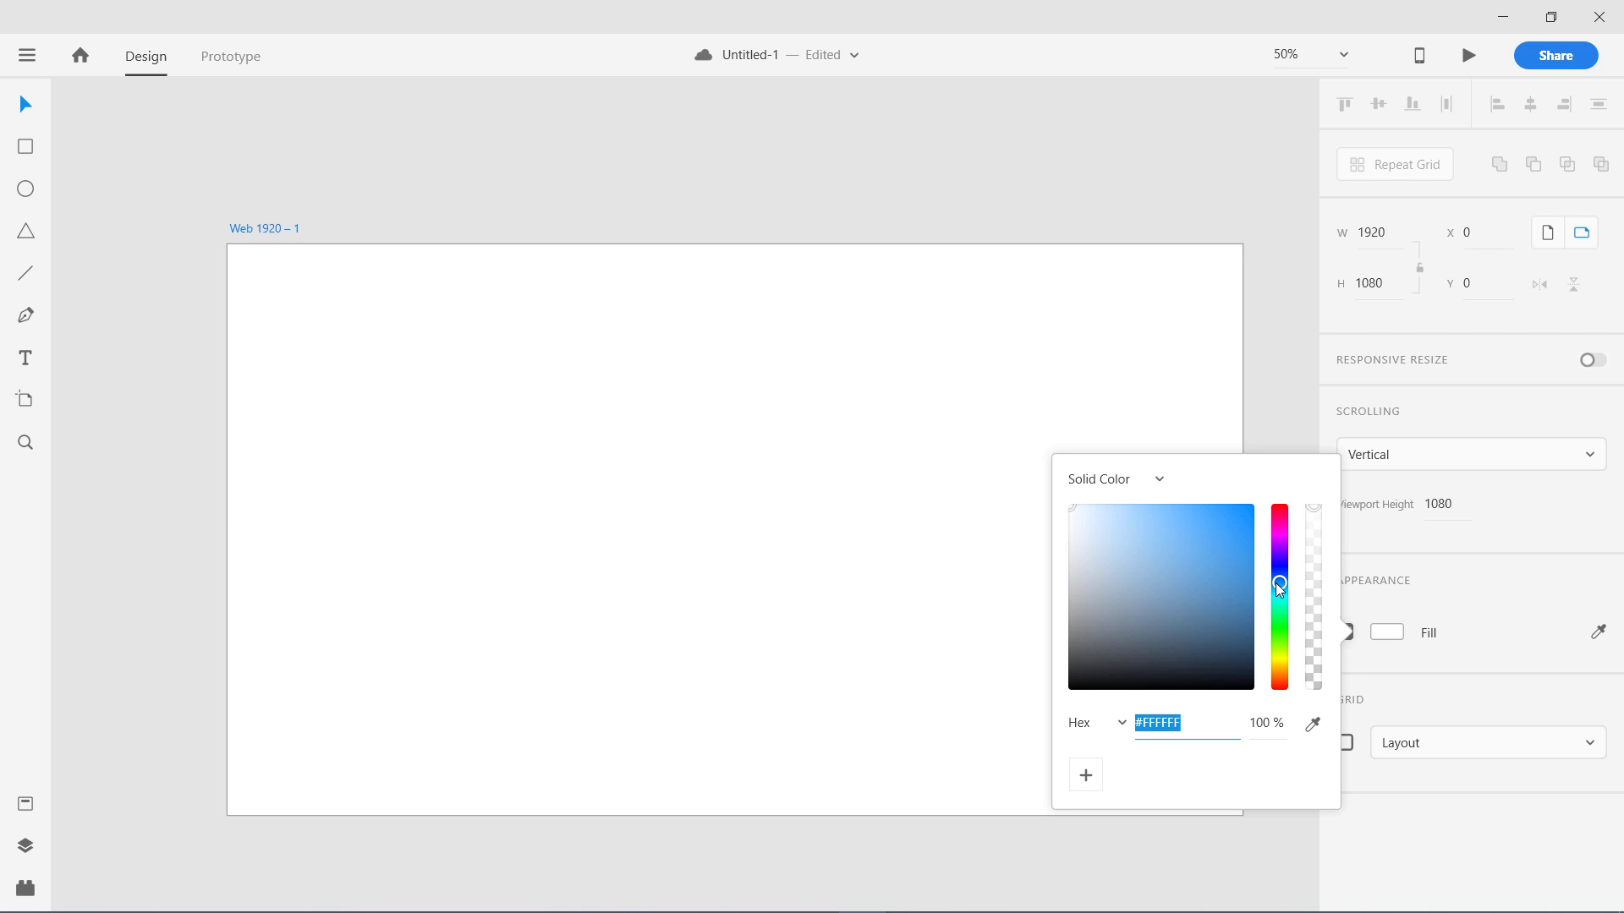
pyautogui.click(1121, 723)
pyautogui.click(1082, 837)
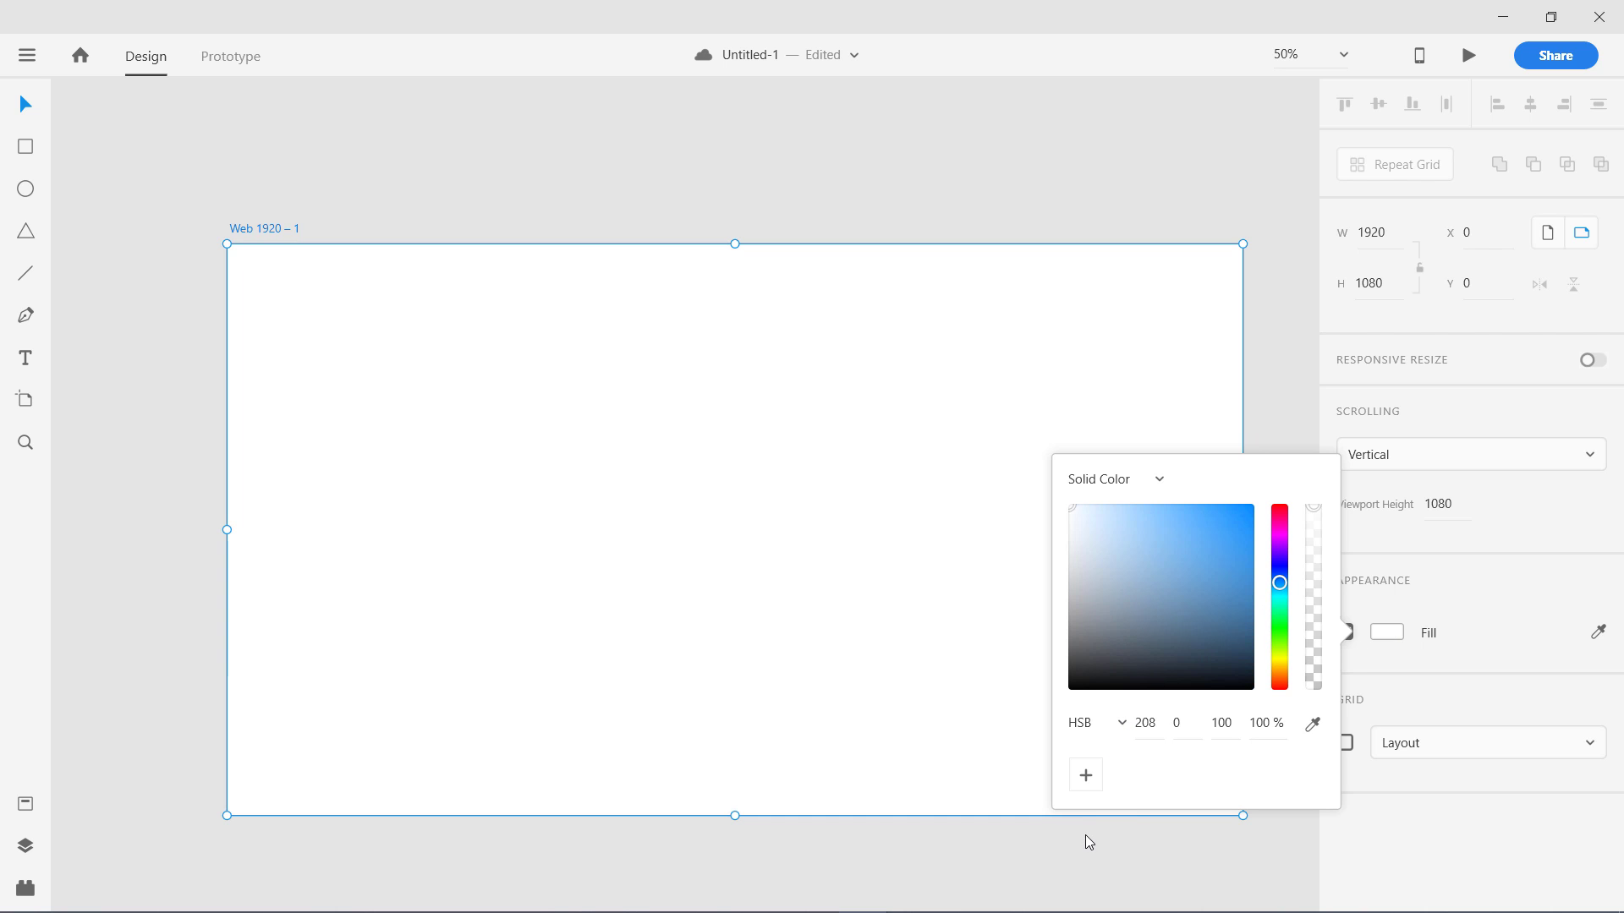
pyautogui.click(1135, 724)
pyautogui.write('210')
pyautogui.press('Return')
pyautogui.moveTo(1114, 641); pyautogui.dragTo(1093, 668)
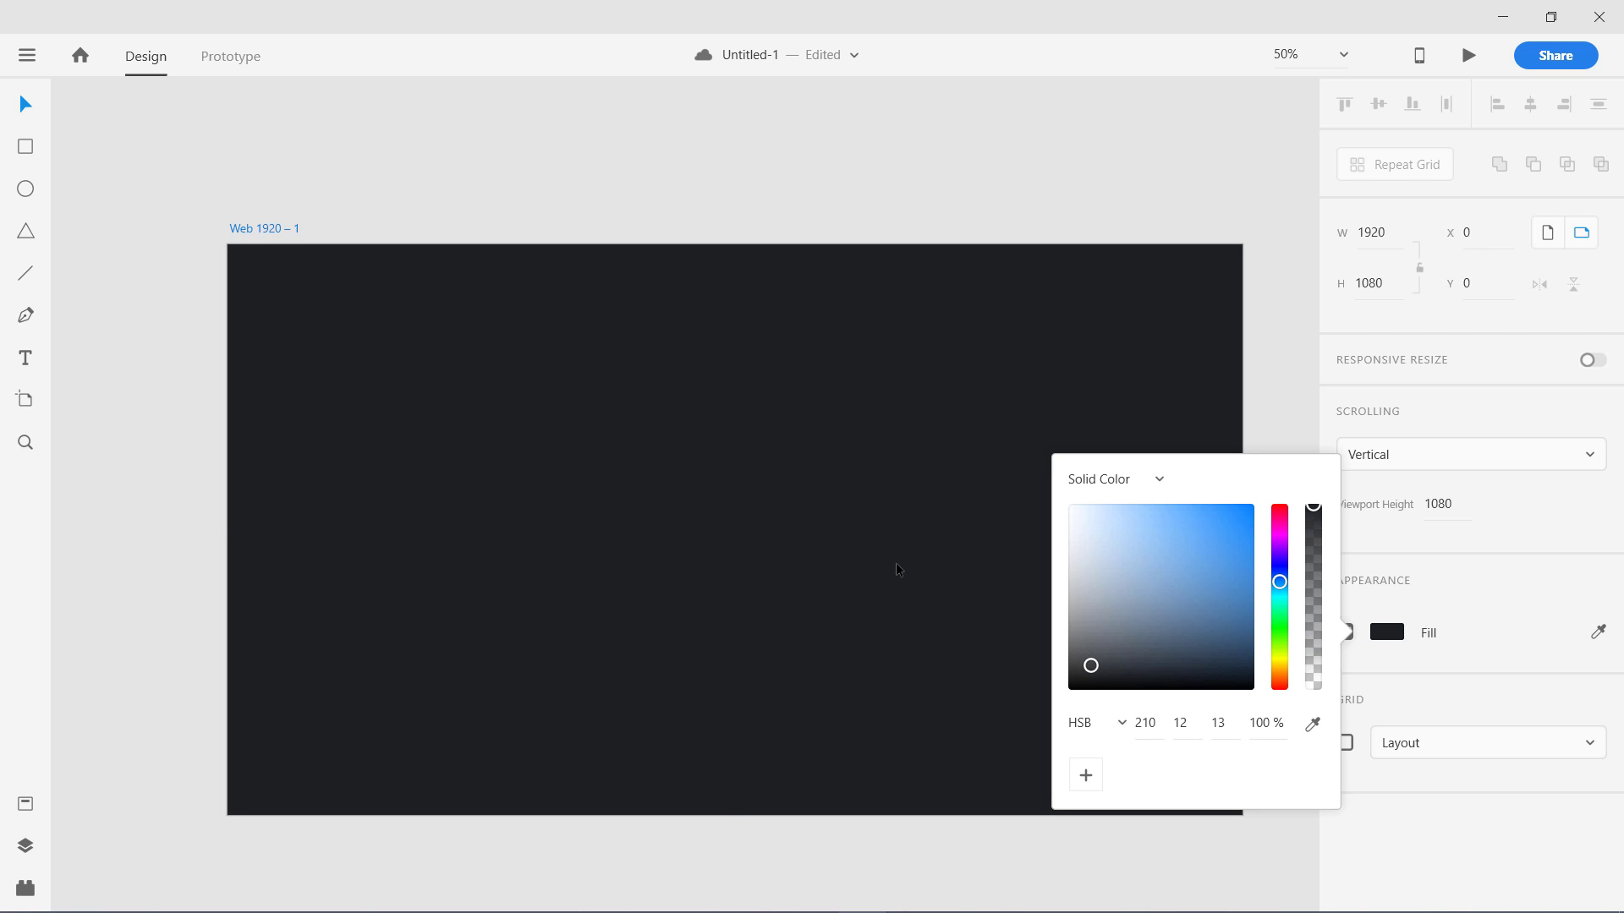
pyautogui.click(919, 590)
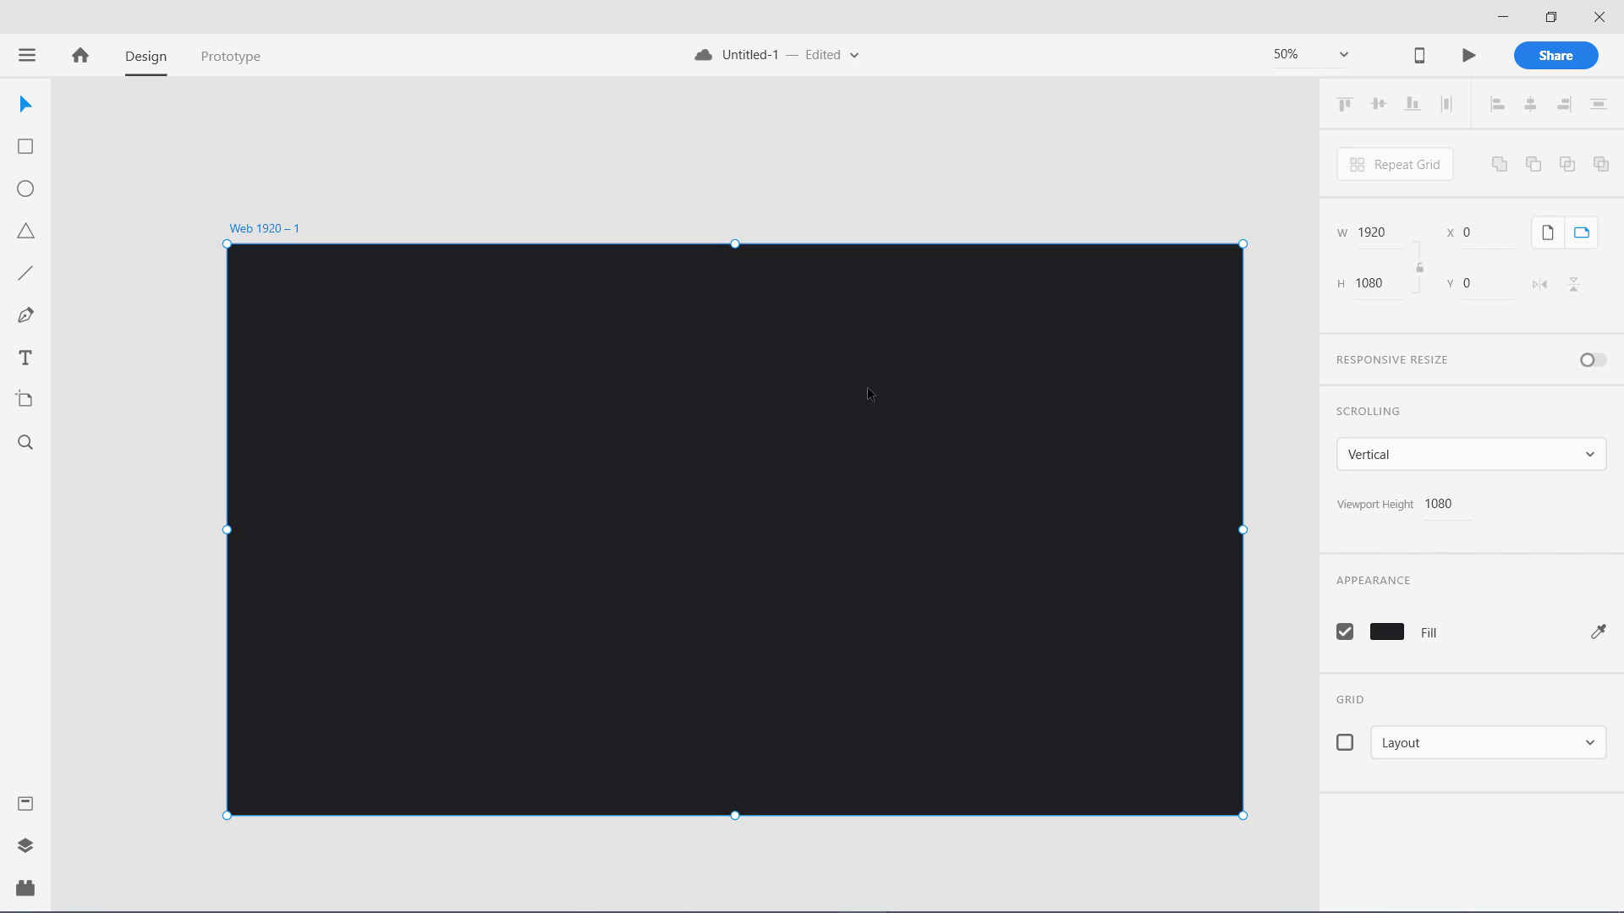
# Draw a circle about 482 px in diameter and centre it on the artboard.
pyautogui.click(23, 193)
pyautogui.moveTo(655, 450); pyautogui.dragTo(967, 706)
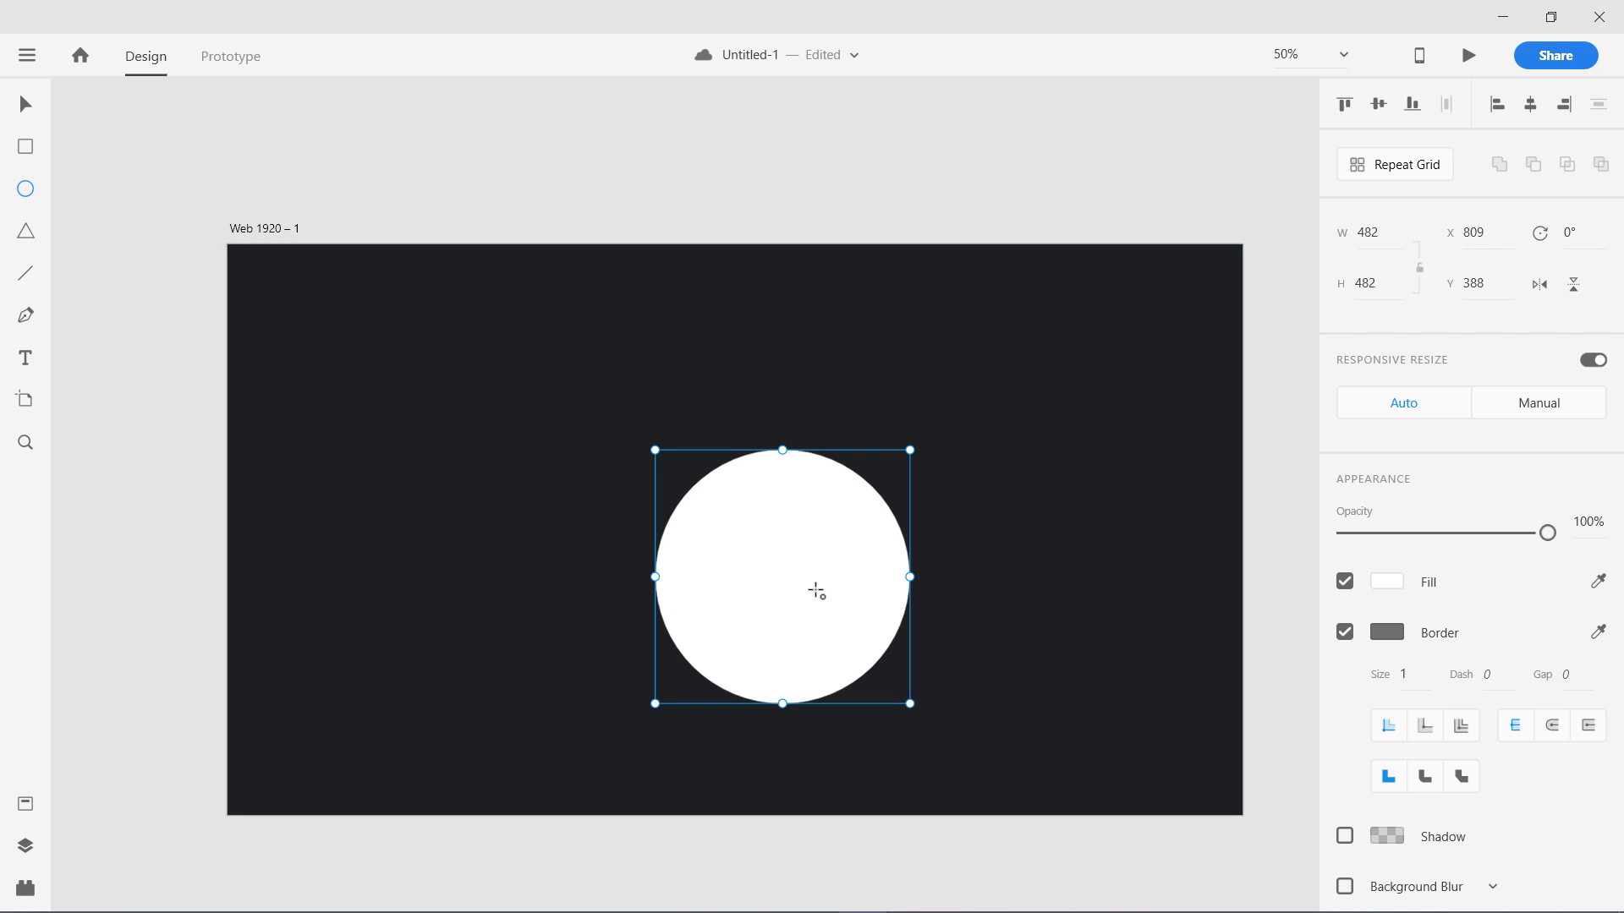
pyautogui.press('v')
pyautogui.moveTo(805, 585); pyautogui.dragTo(767, 541)
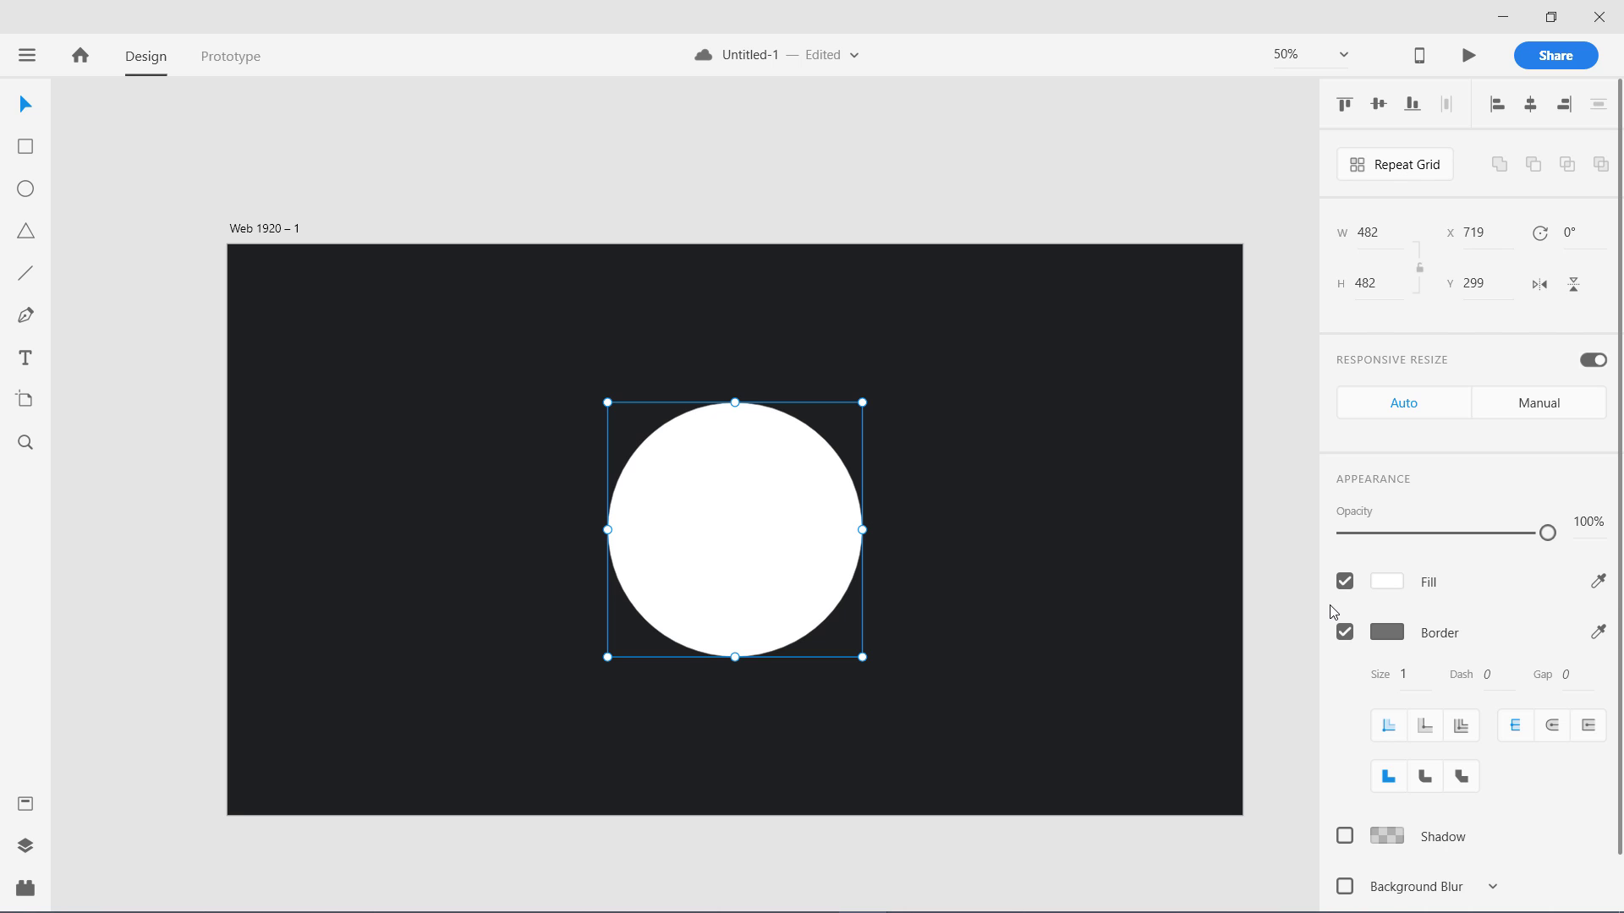
# Remove the border from the white circle.
pyautogui.click(1387, 633)
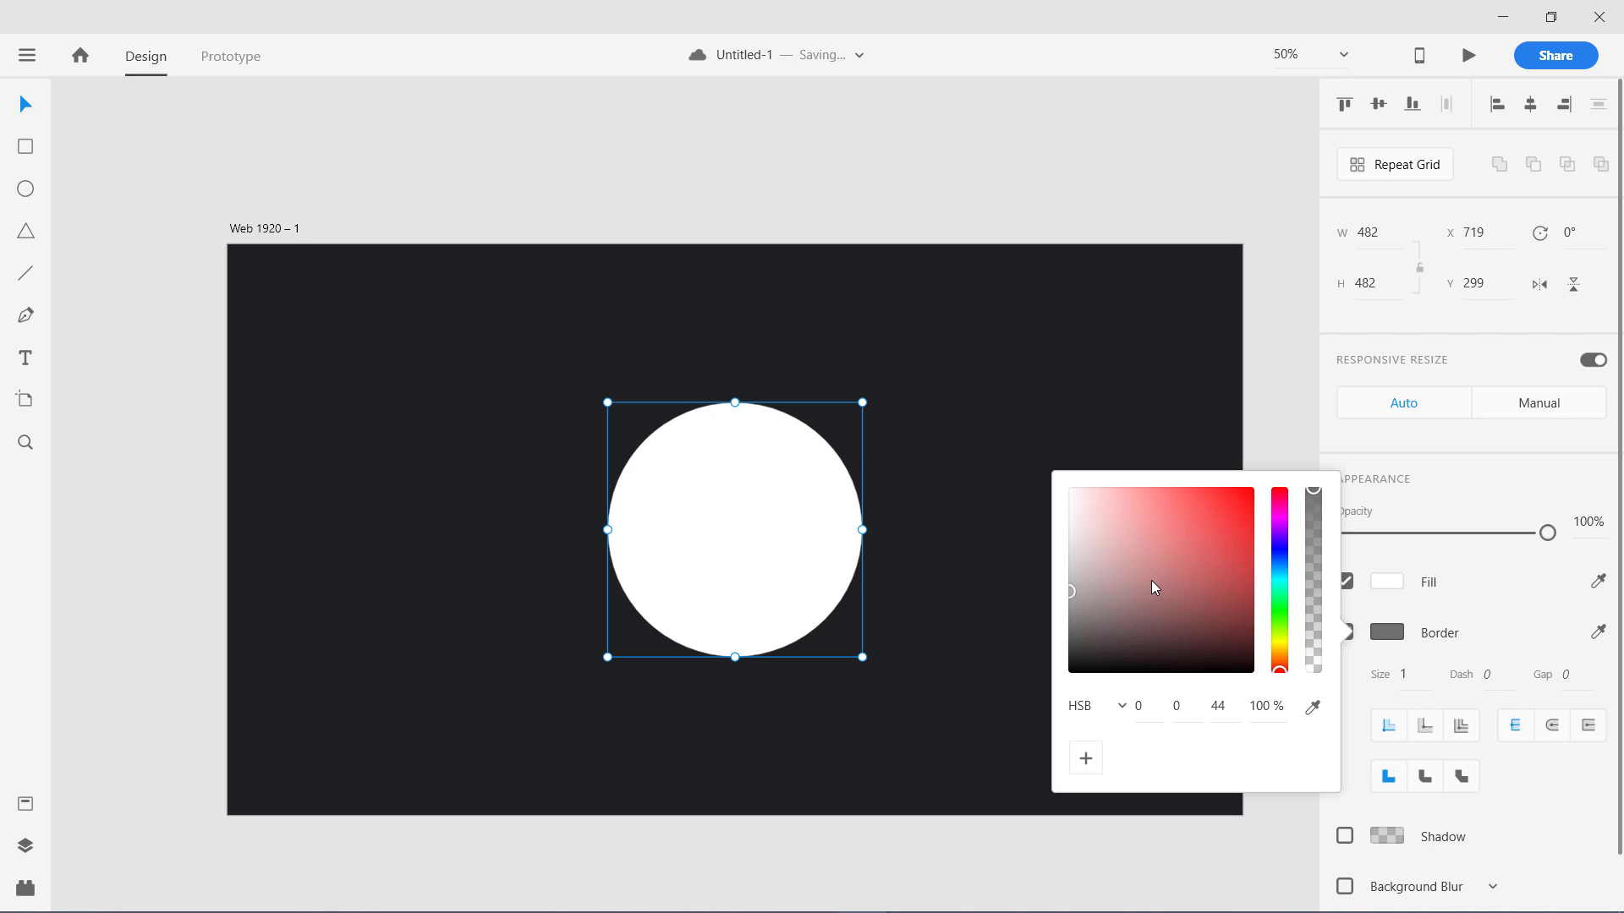
pyautogui.click(1461, 617)
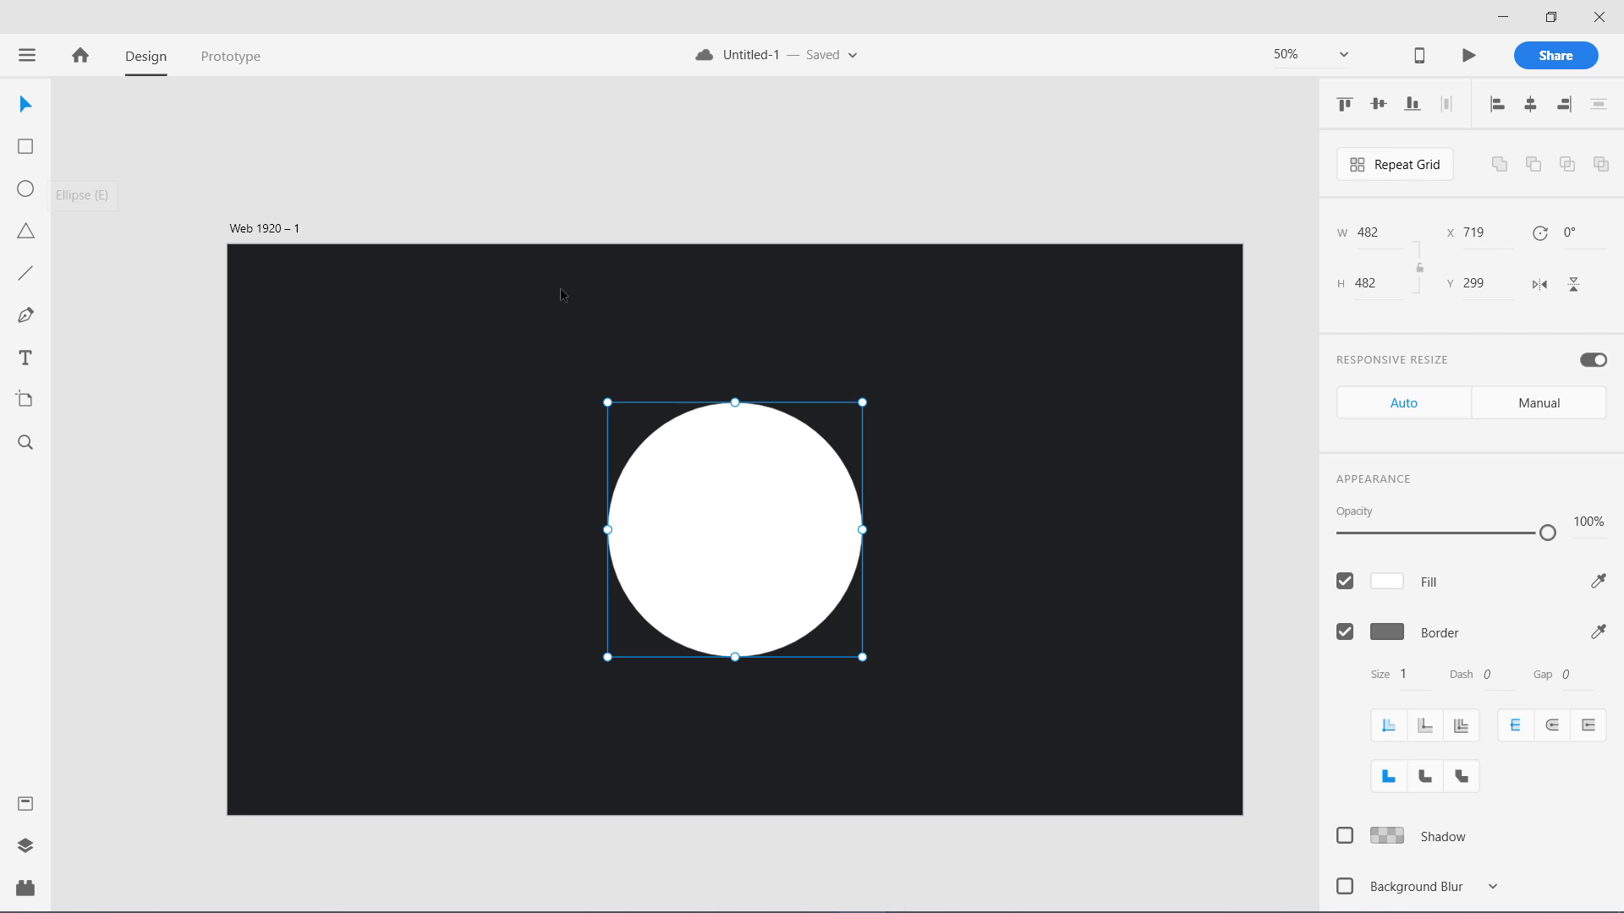
pyautogui.click(378, 434)
pyautogui.click(724, 464)
pyautogui.click(1345, 632)
# Duplicate the white circle and set the copy's size to 470 × 470 px with the aspect ratio locked.
pyautogui.click(771, 556)
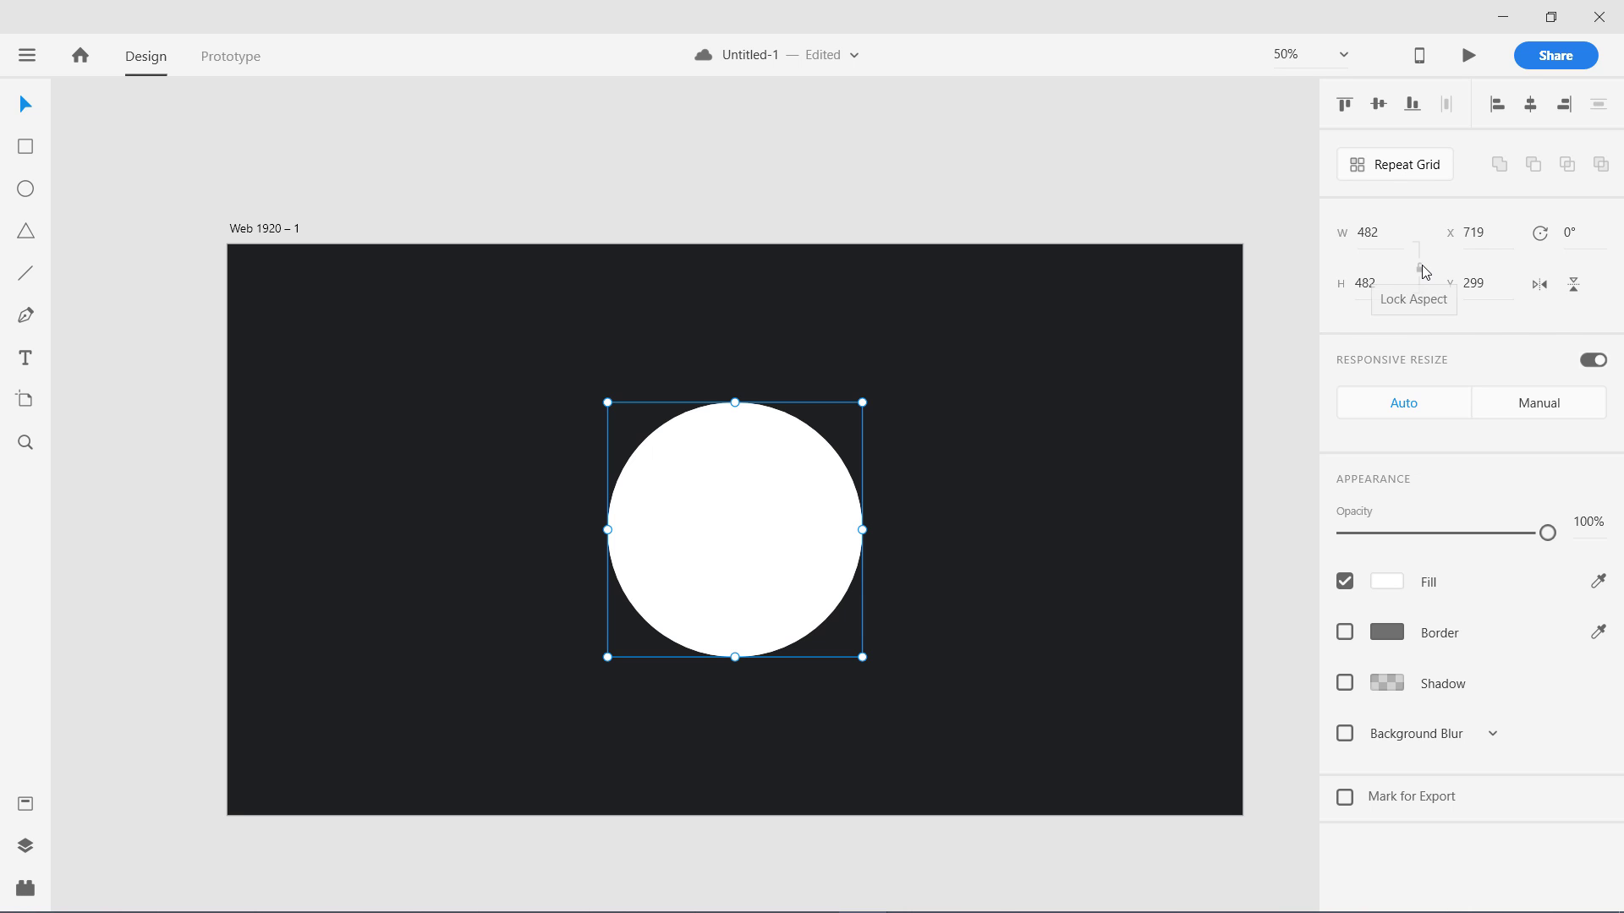
pyautogui.click(1361, 285)
pyautogui.write('470')
pyautogui.press('Return')
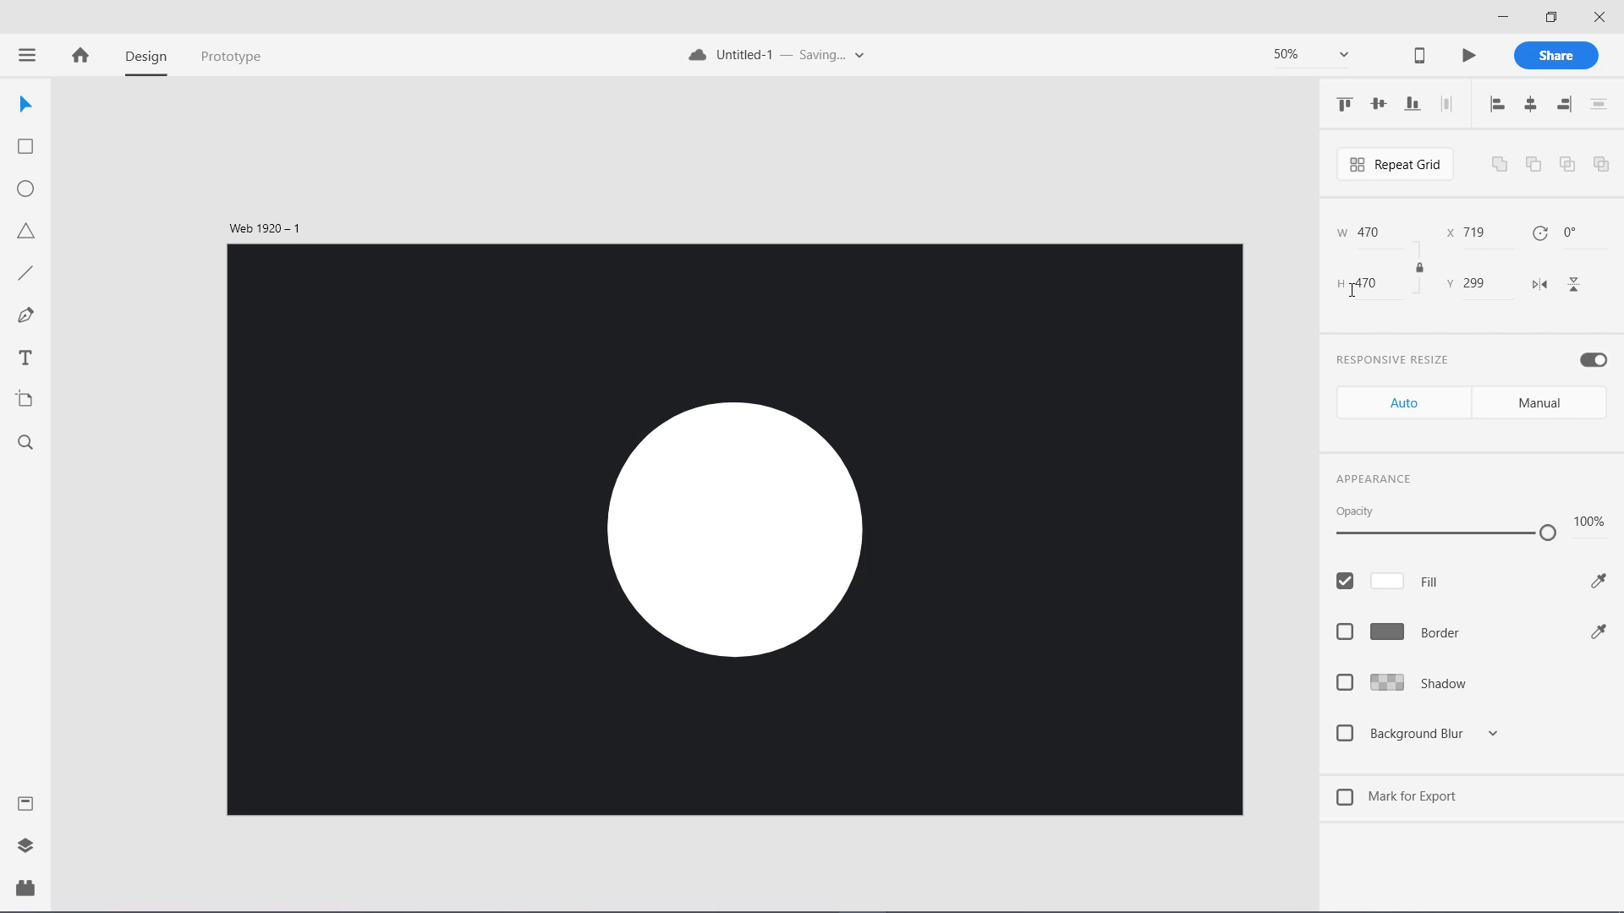
# Fill the smaller circle copy with a muted dark red and centre it over the white circle.
pyautogui.click(1375, 588)
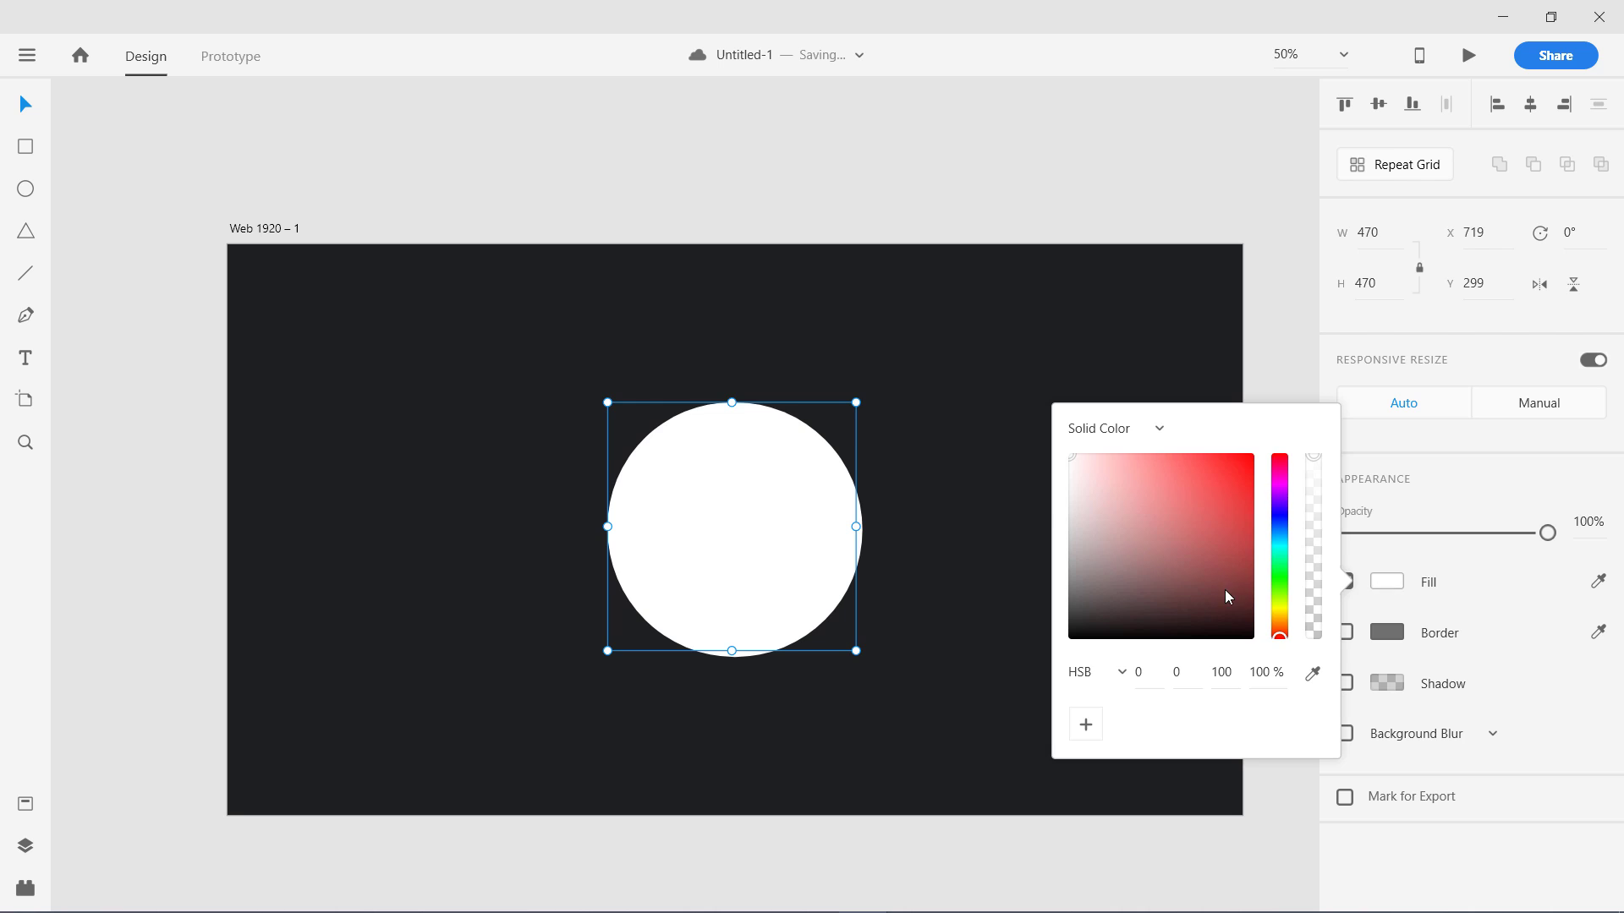
pyautogui.click(1160, 549)
pyautogui.click(1030, 601)
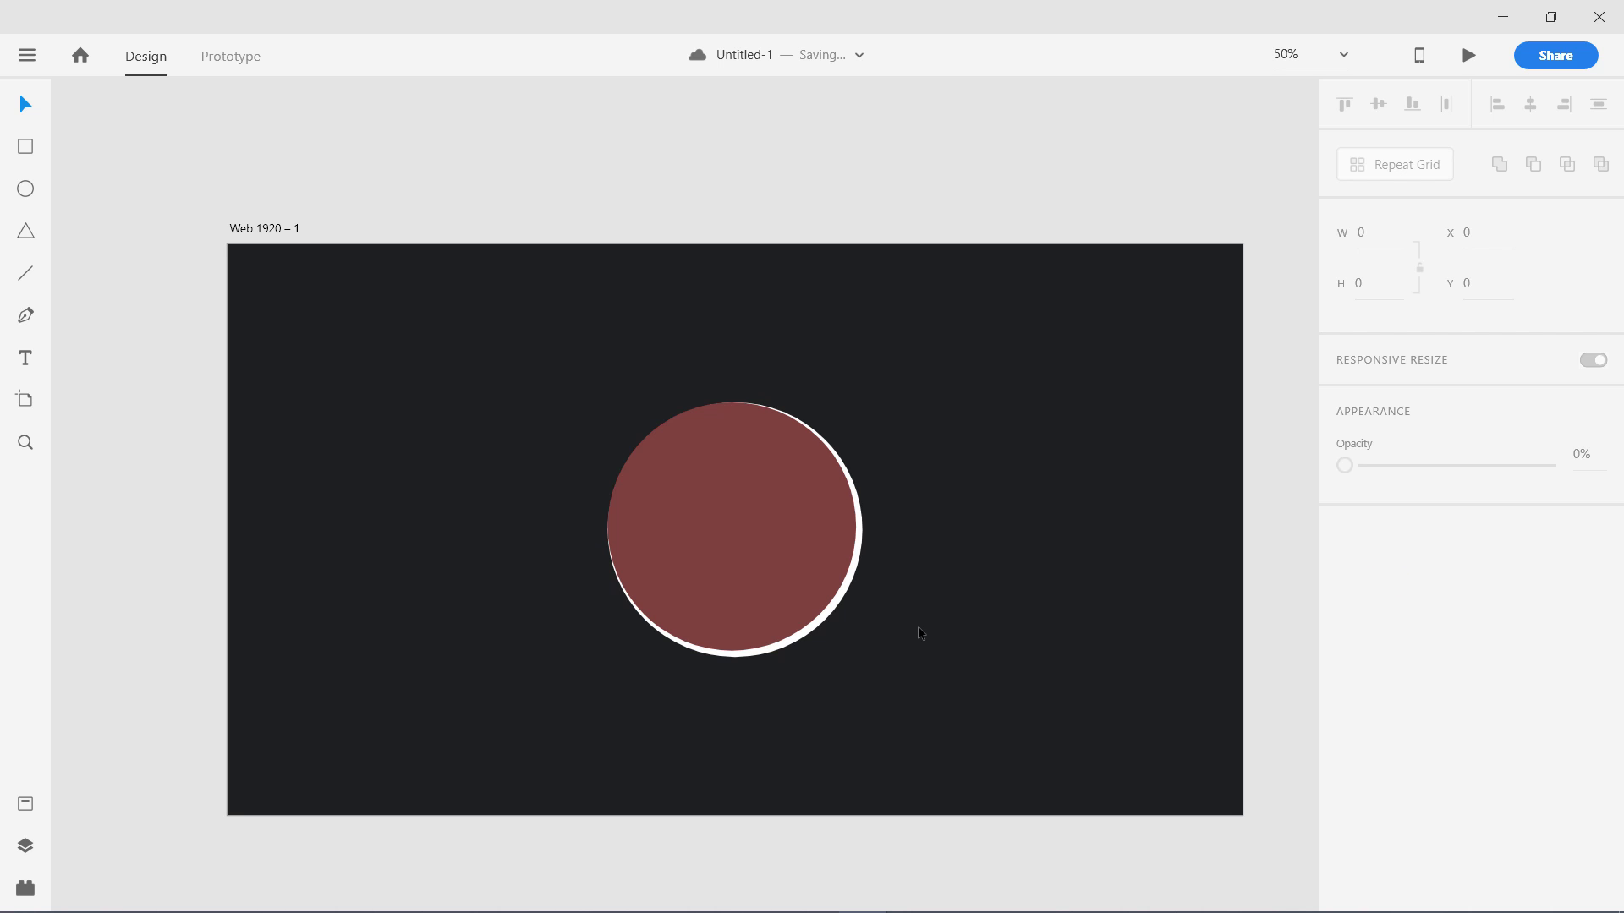
pyautogui.click(747, 561)
pyautogui.moveTo(735, 511); pyautogui.dragTo(737, 511)
pyautogui.moveTo(571, 364); pyautogui.dragTo(962, 668)
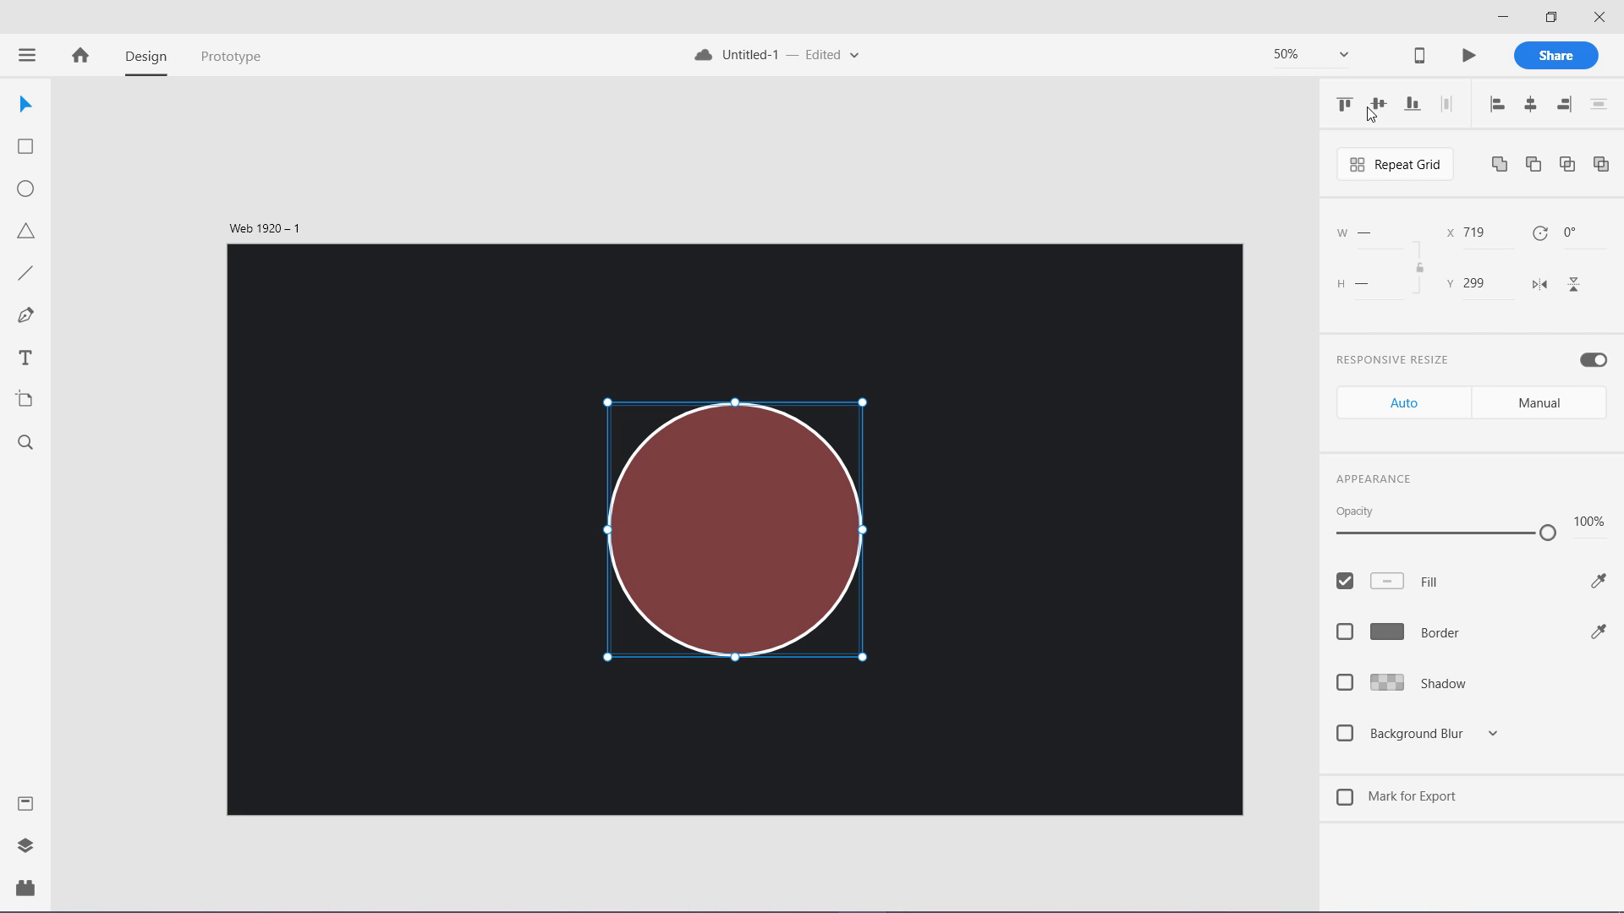
pyautogui.click(1068, 439)
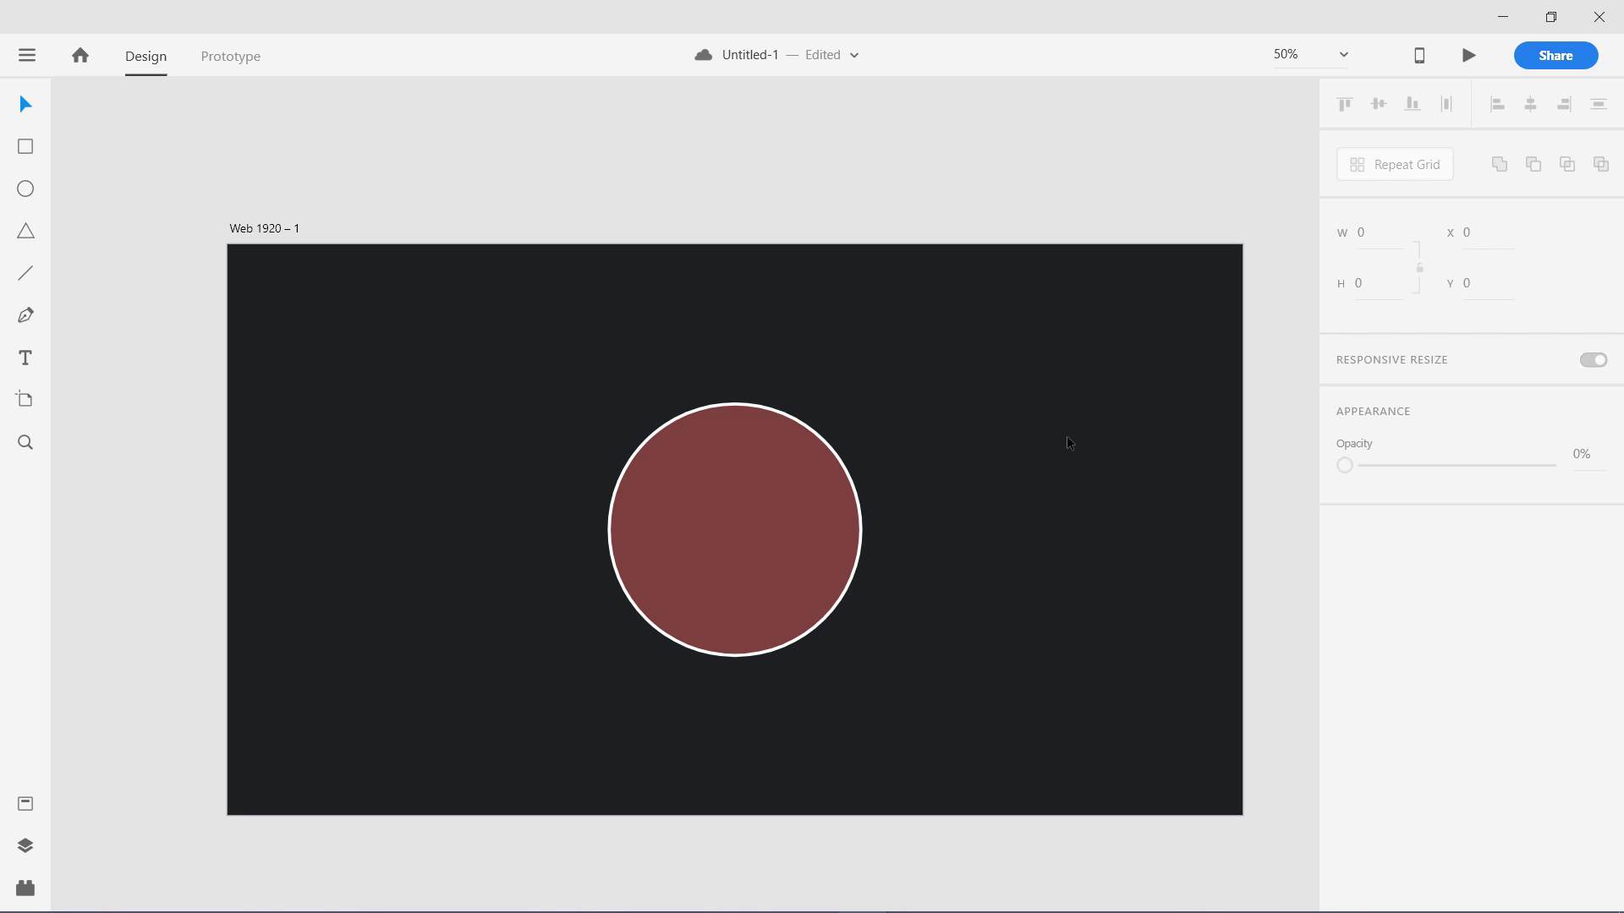
# Set the red circle's size to 466 × 466 px and align both circles on their horizontal and vertical centres.
pyautogui.click(737, 504)
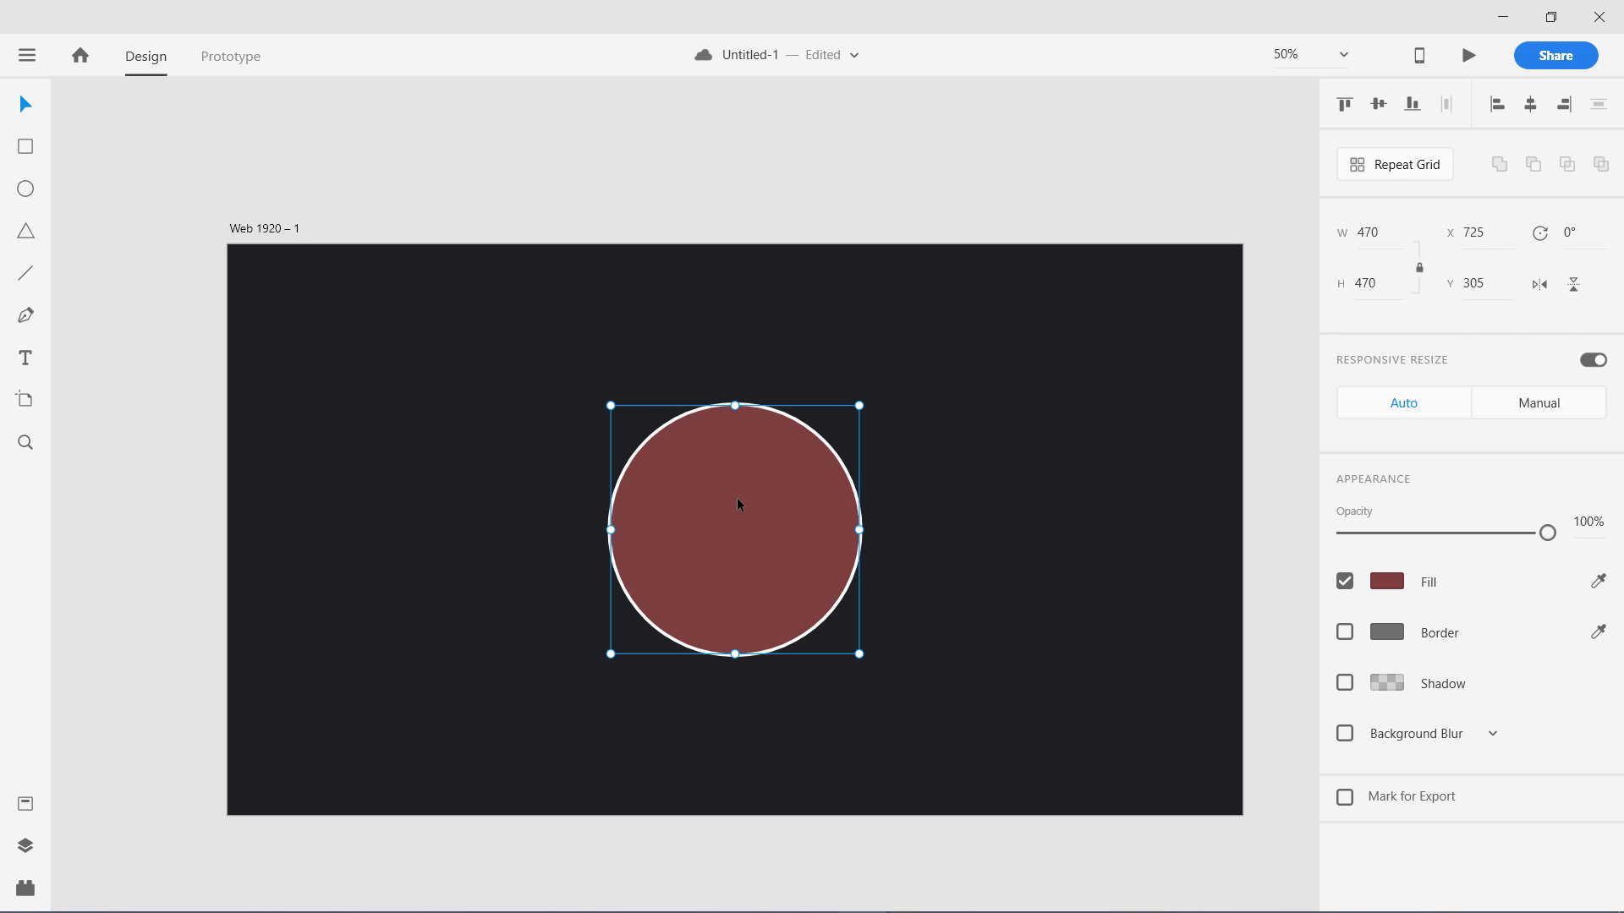
pyautogui.click(1375, 281)
pyautogui.write('466')
pyautogui.press('Return')
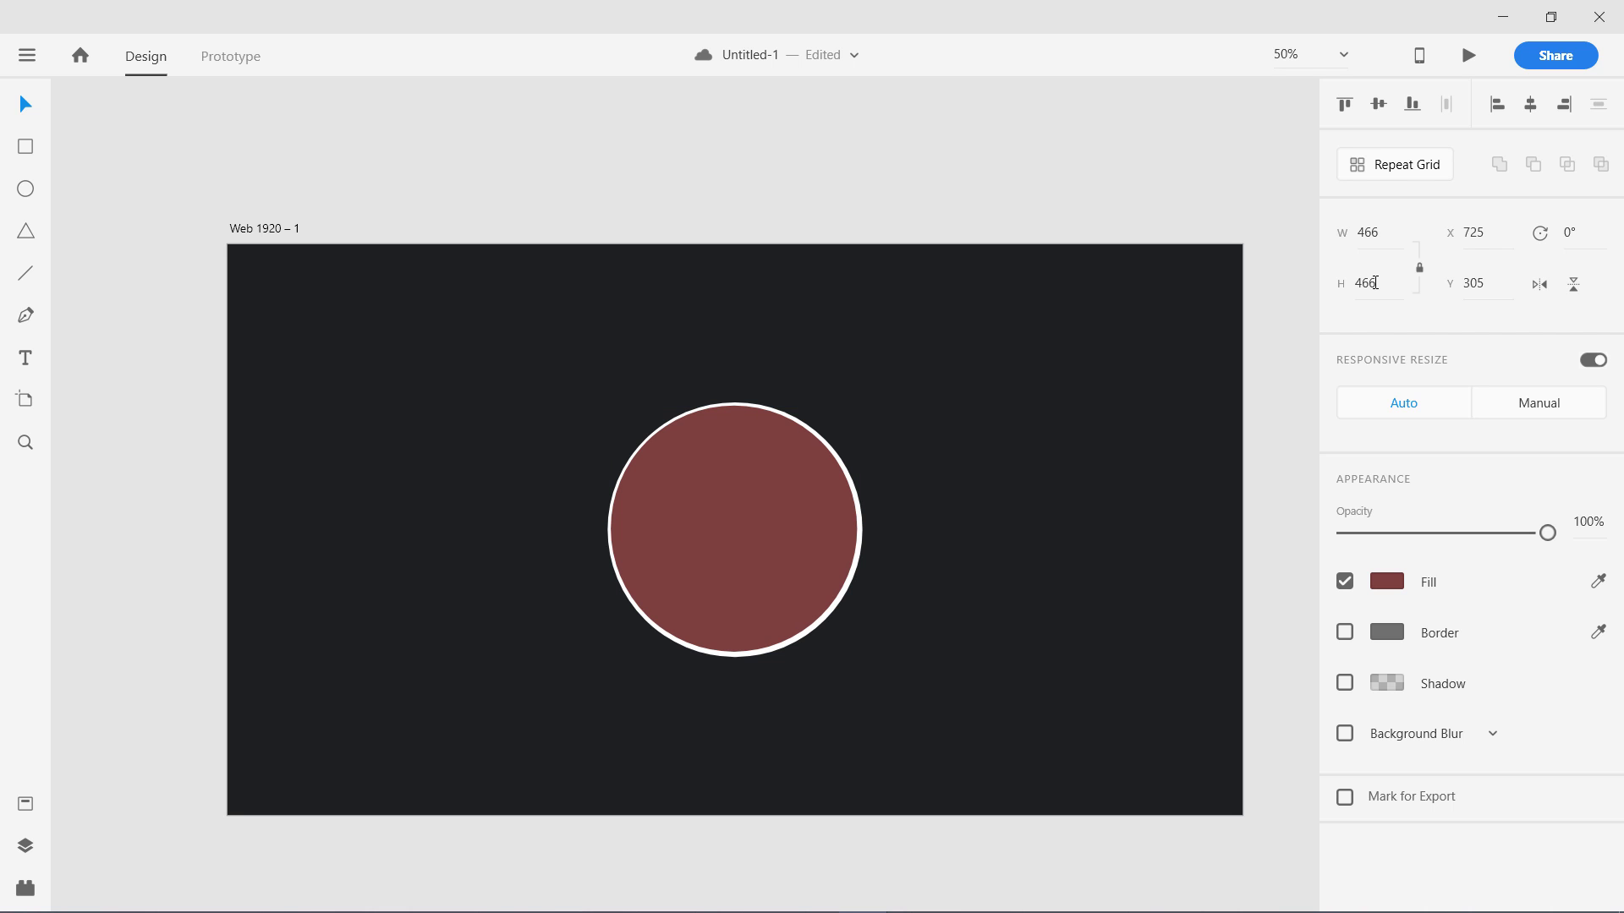
pyautogui.moveTo(525, 358); pyautogui.dragTo(942, 658)
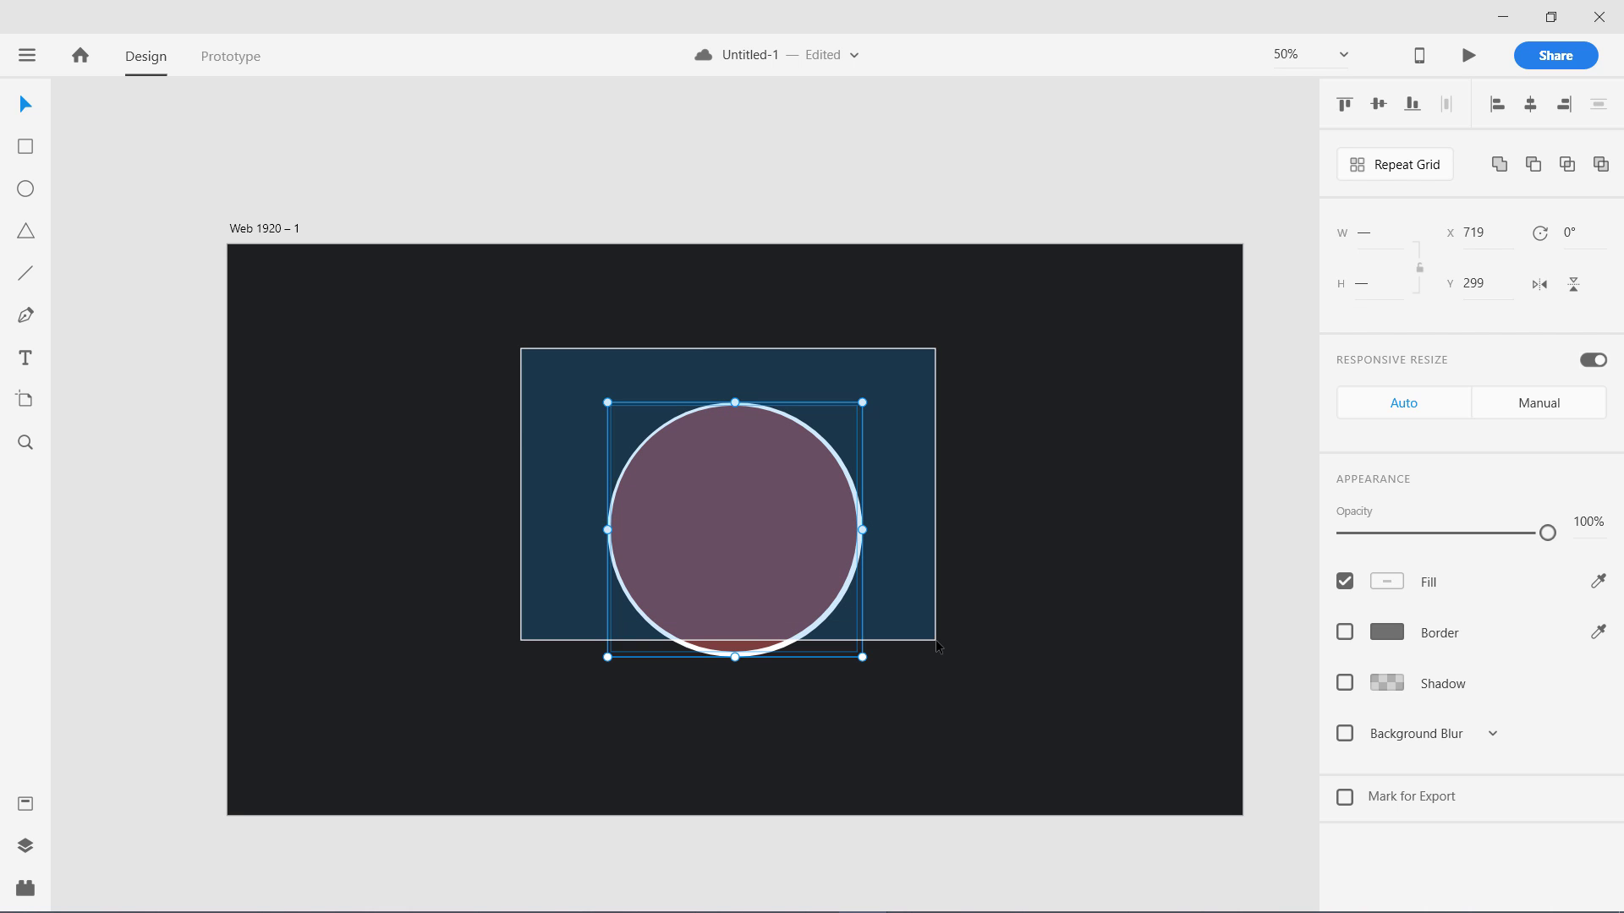
pyautogui.click(1530, 105)
pyautogui.click(1379, 105)
pyautogui.click(1070, 491)
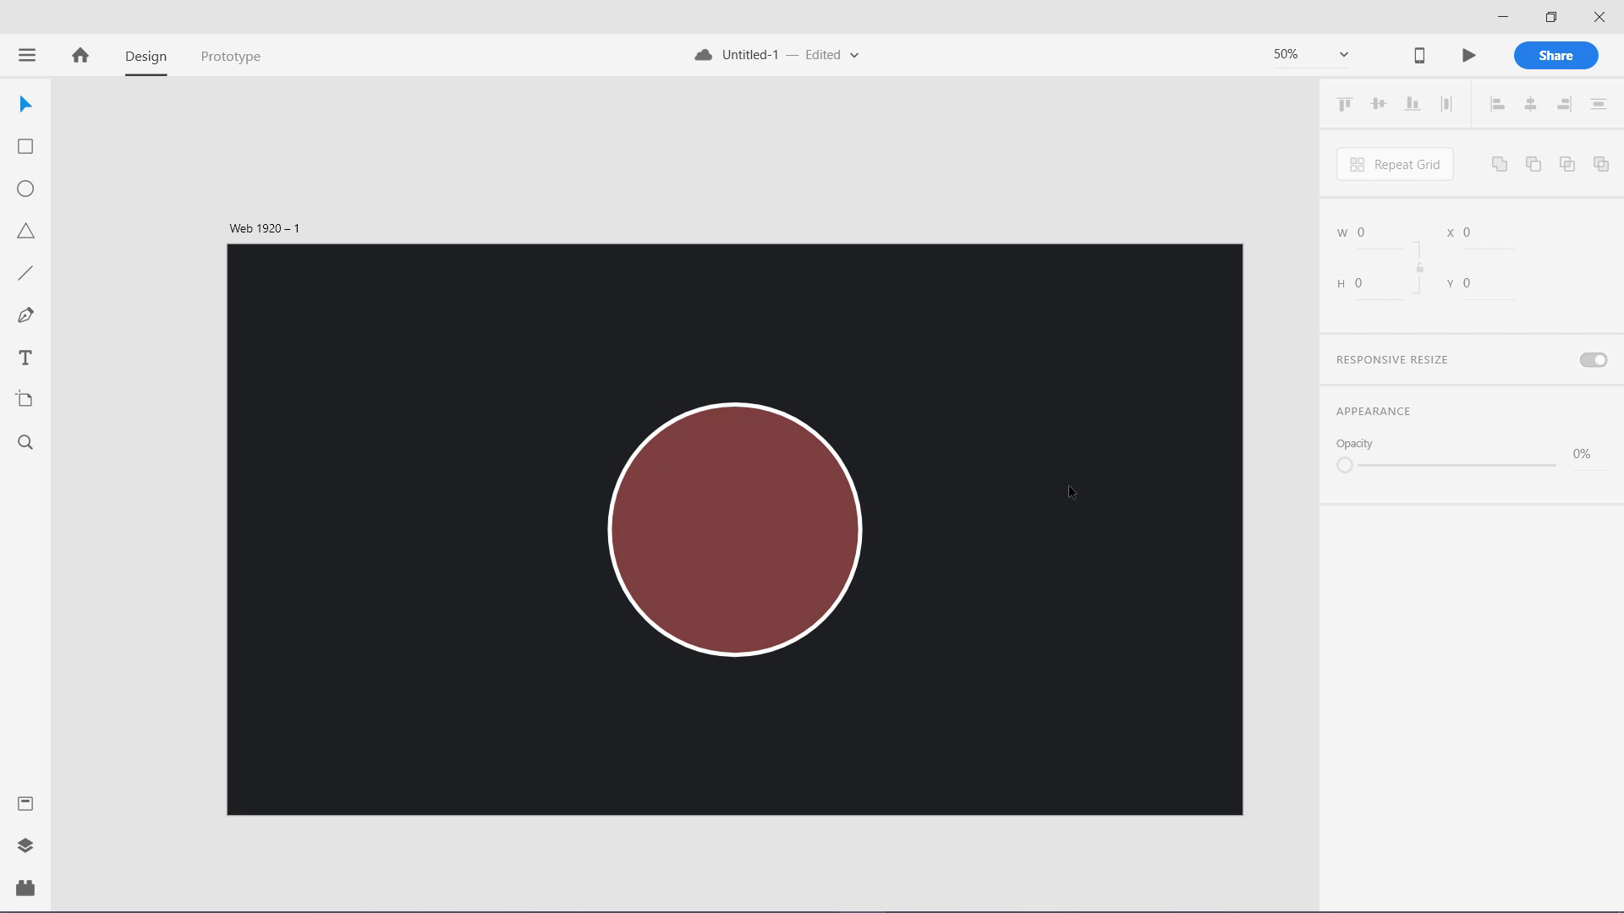
# Combine the two circles with Exclude Overlap so that only a thin white ring is left.
pyautogui.moveTo(502, 330); pyautogui.dragTo(977, 723)
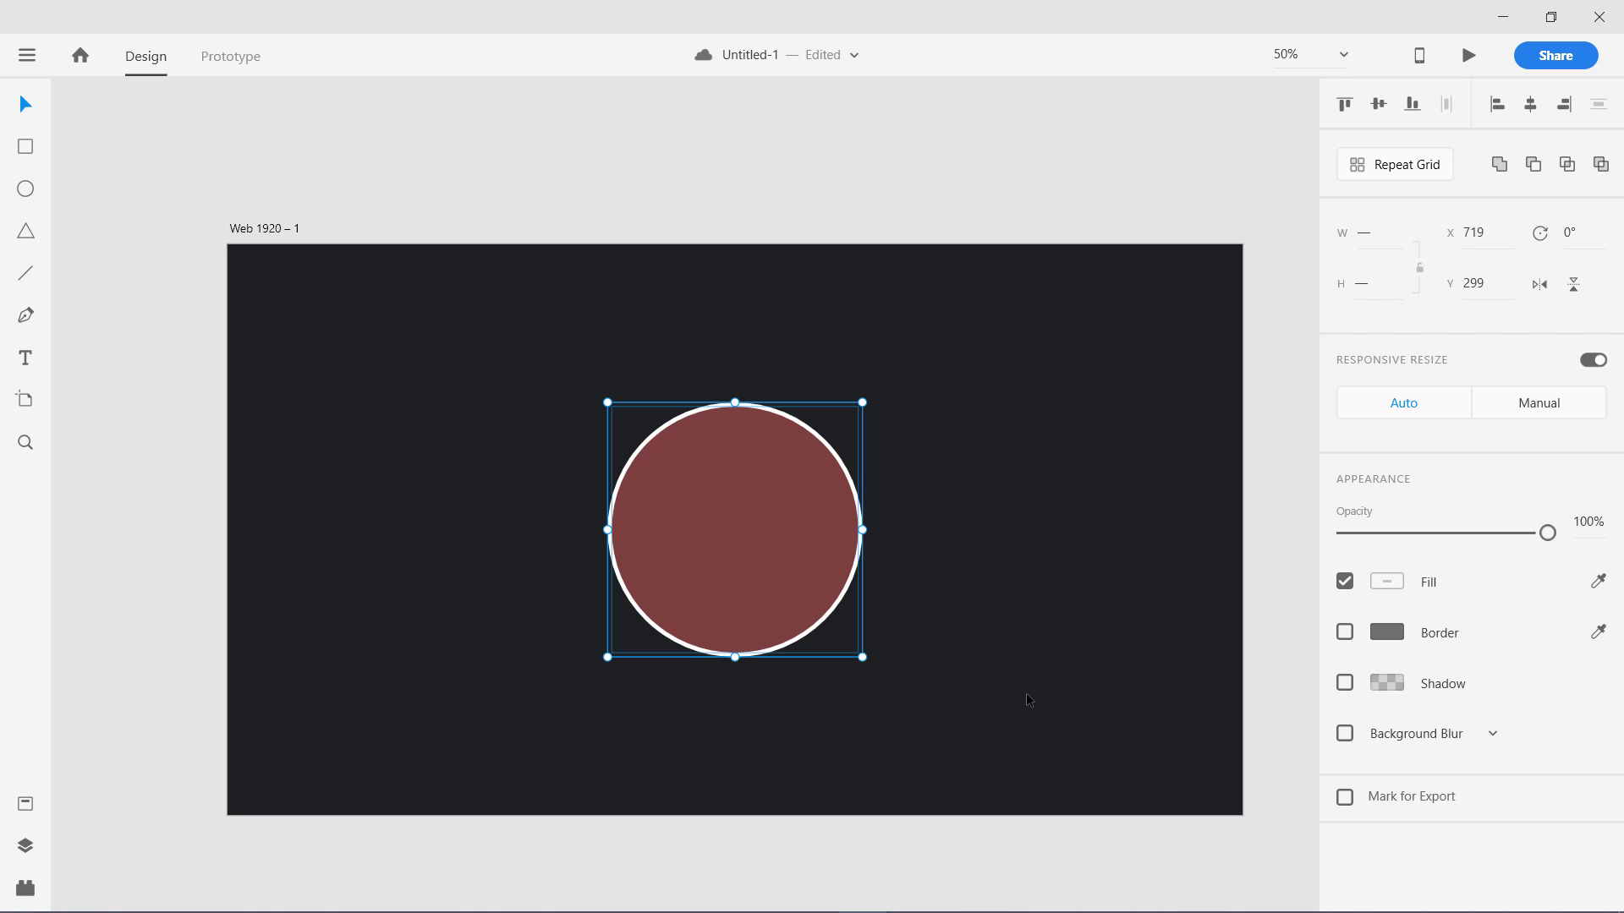
pyautogui.click(1601, 165)
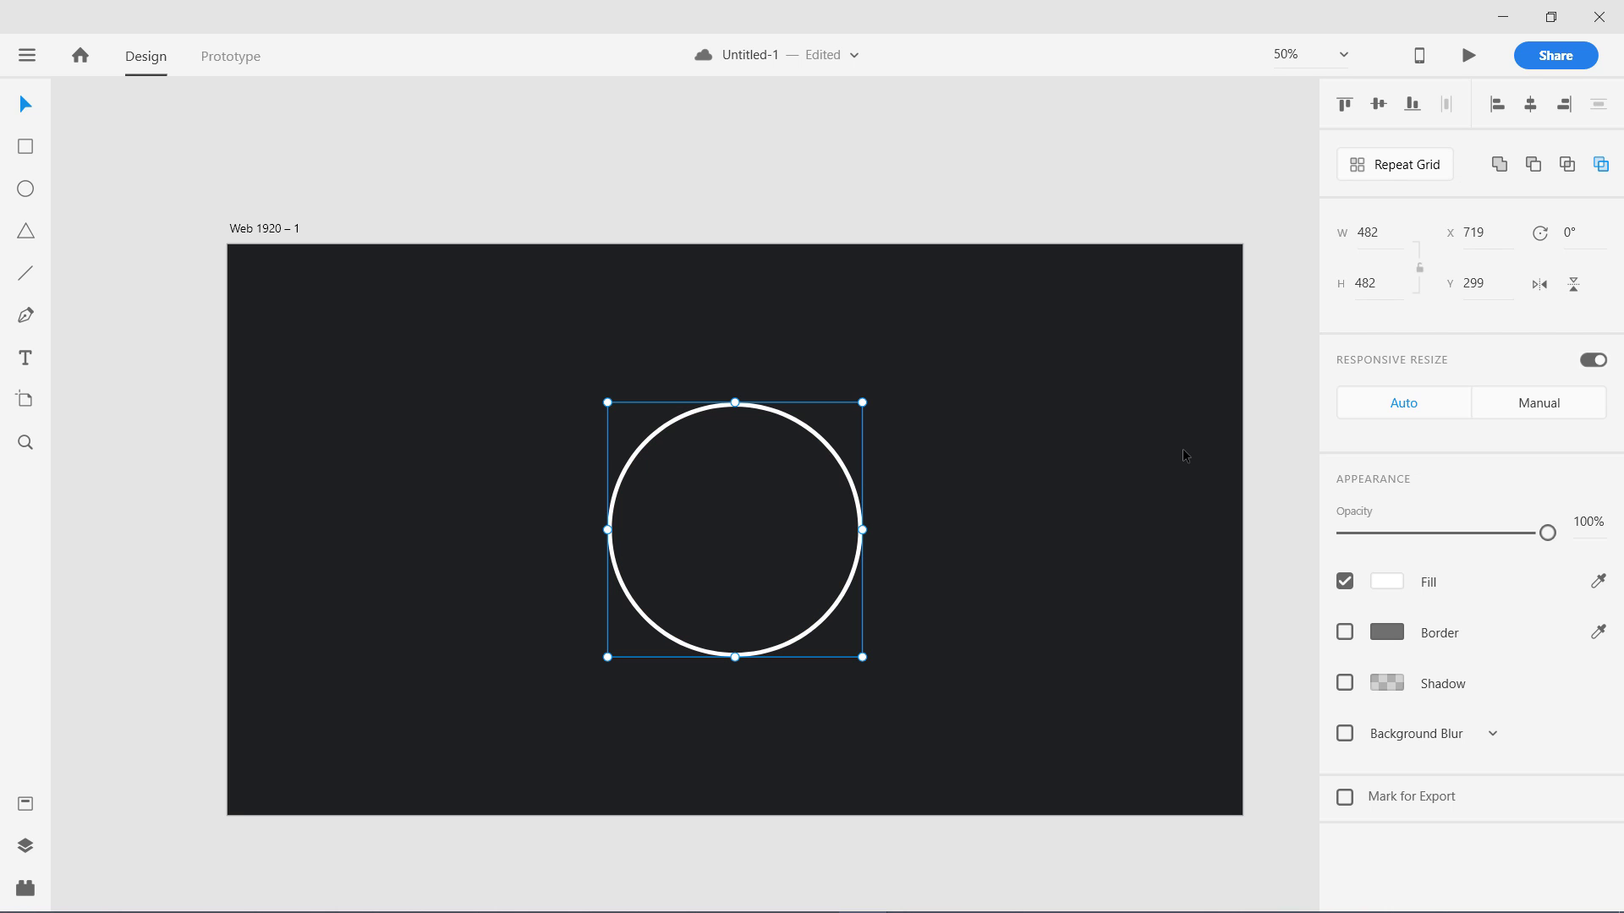
pyautogui.click(1075, 475)
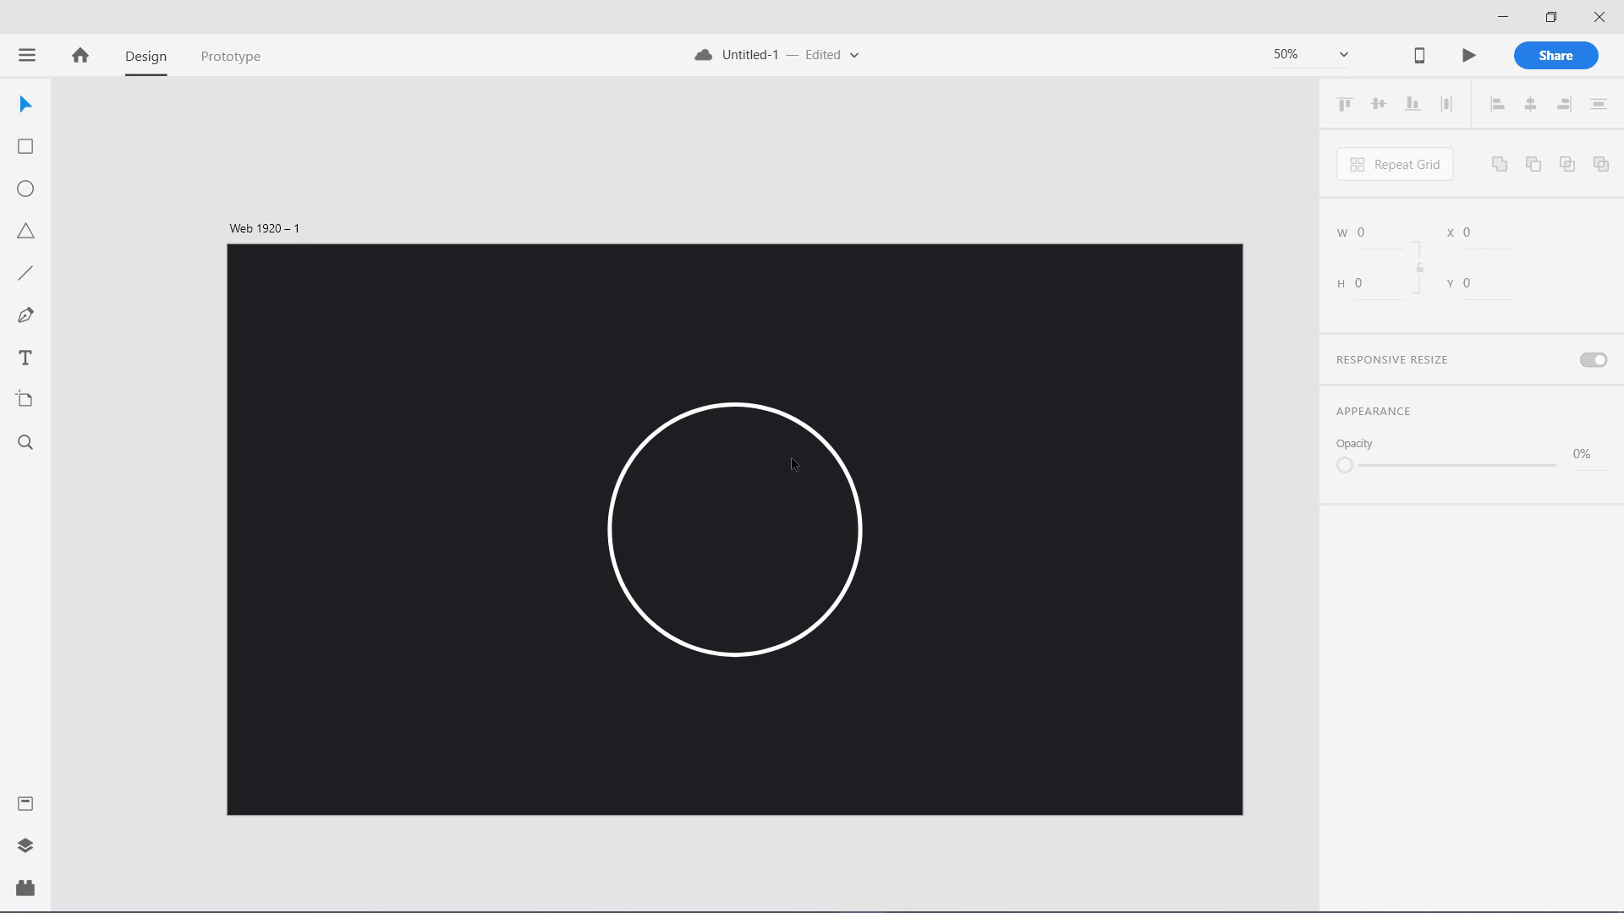
# Set the ring's fill hue to 210 and change the fill type to Linear Gradient.
pyautogui.click(741, 411)
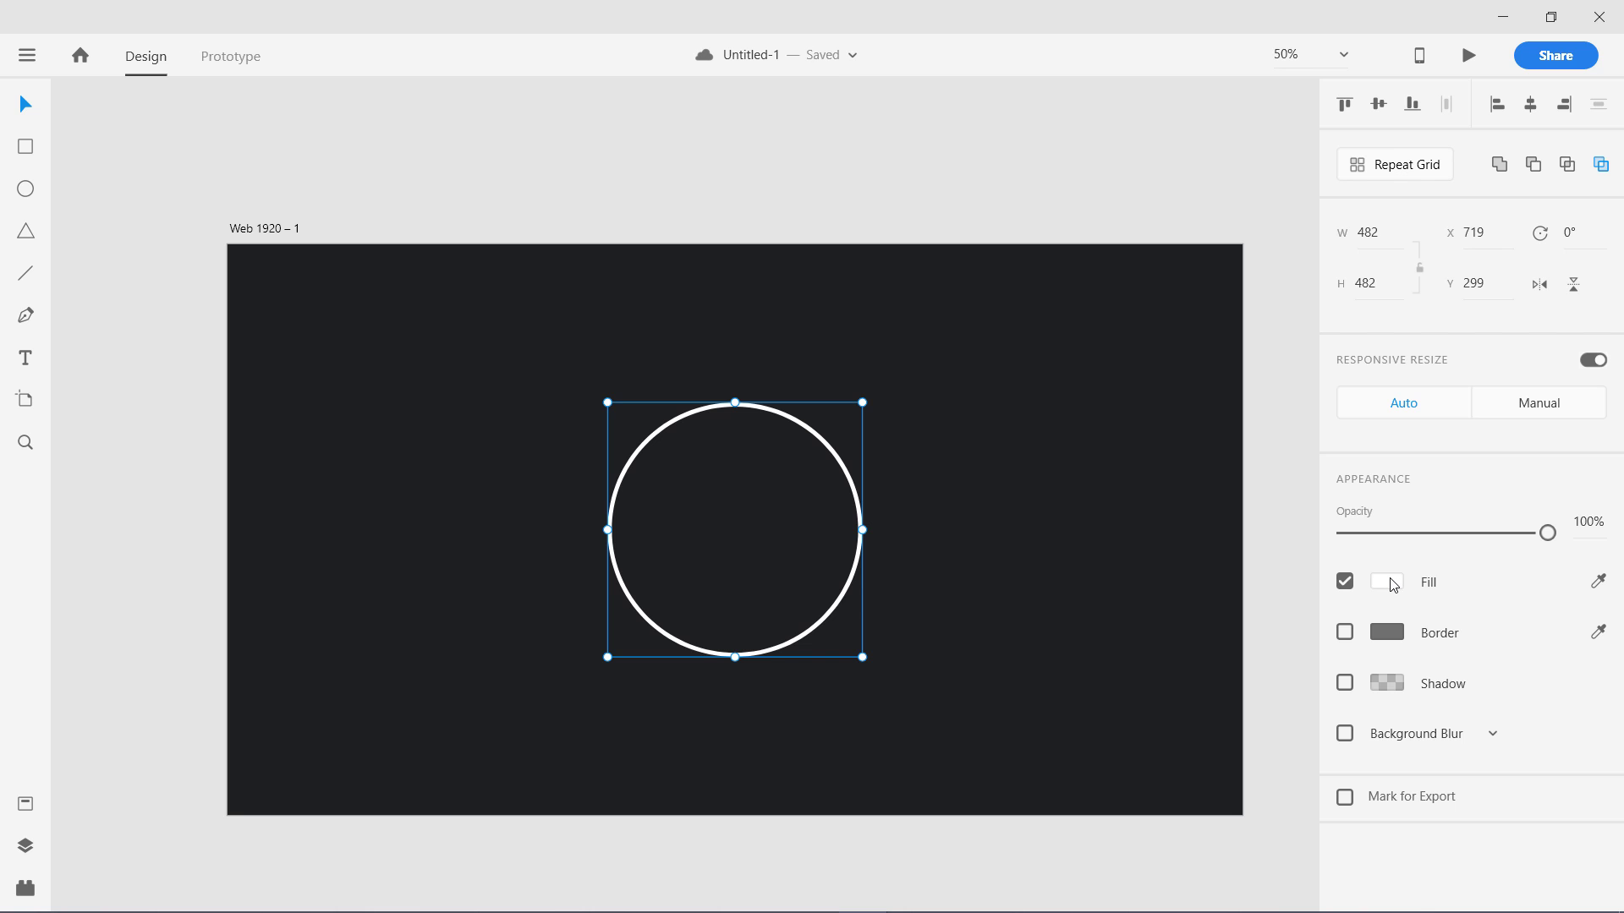
pyautogui.click(1345, 633)
pyautogui.click(1344, 633)
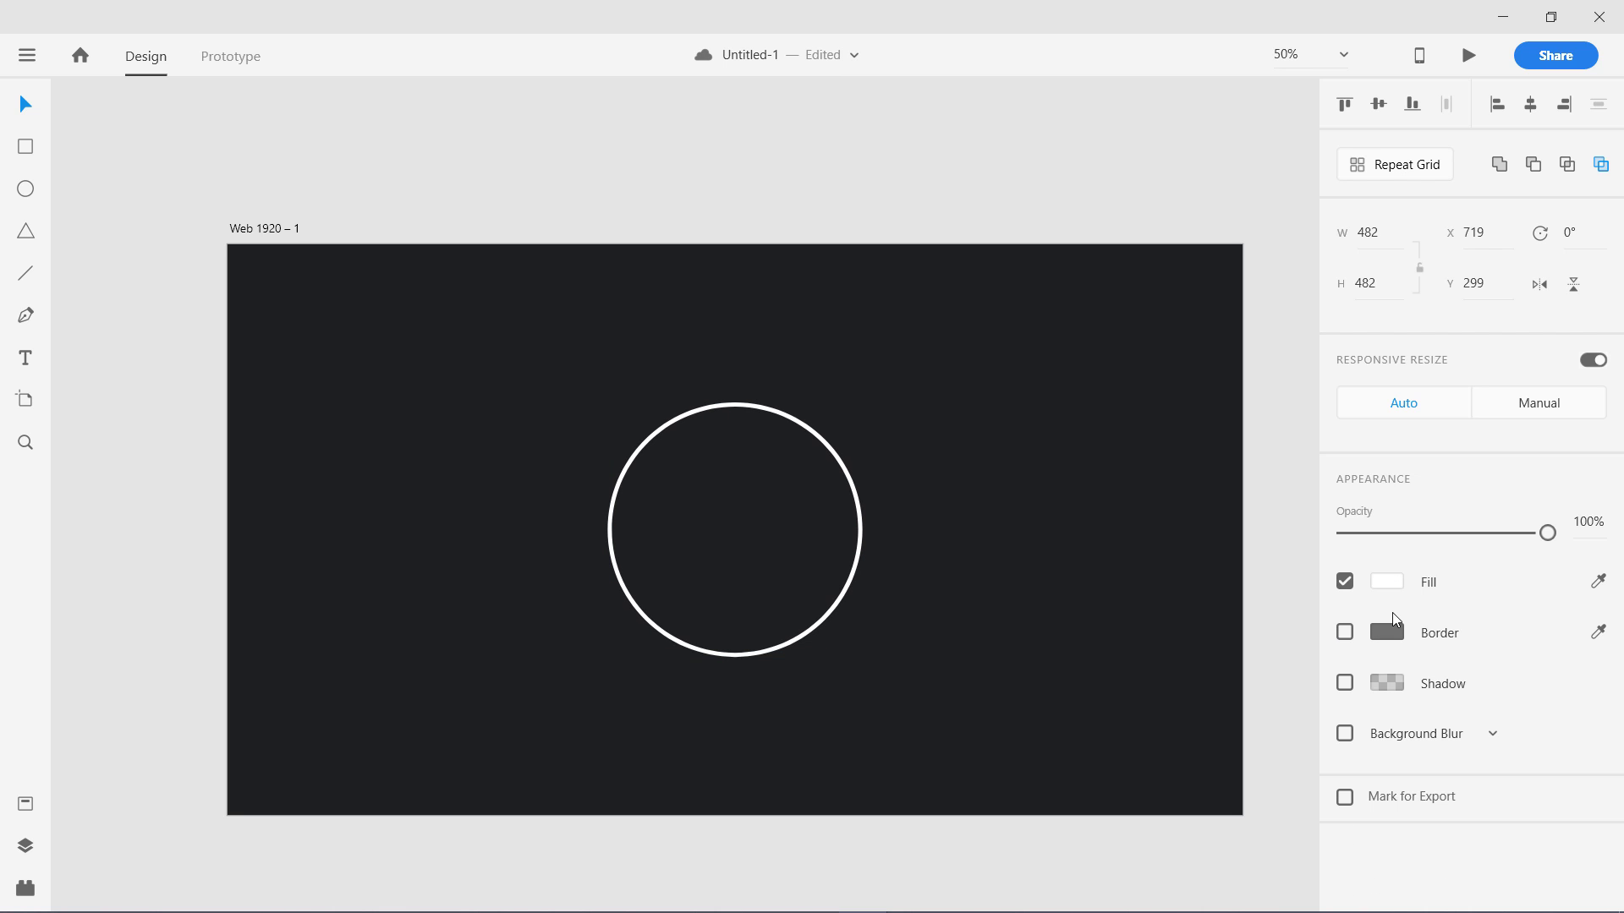
pyautogui.click(1387, 582)
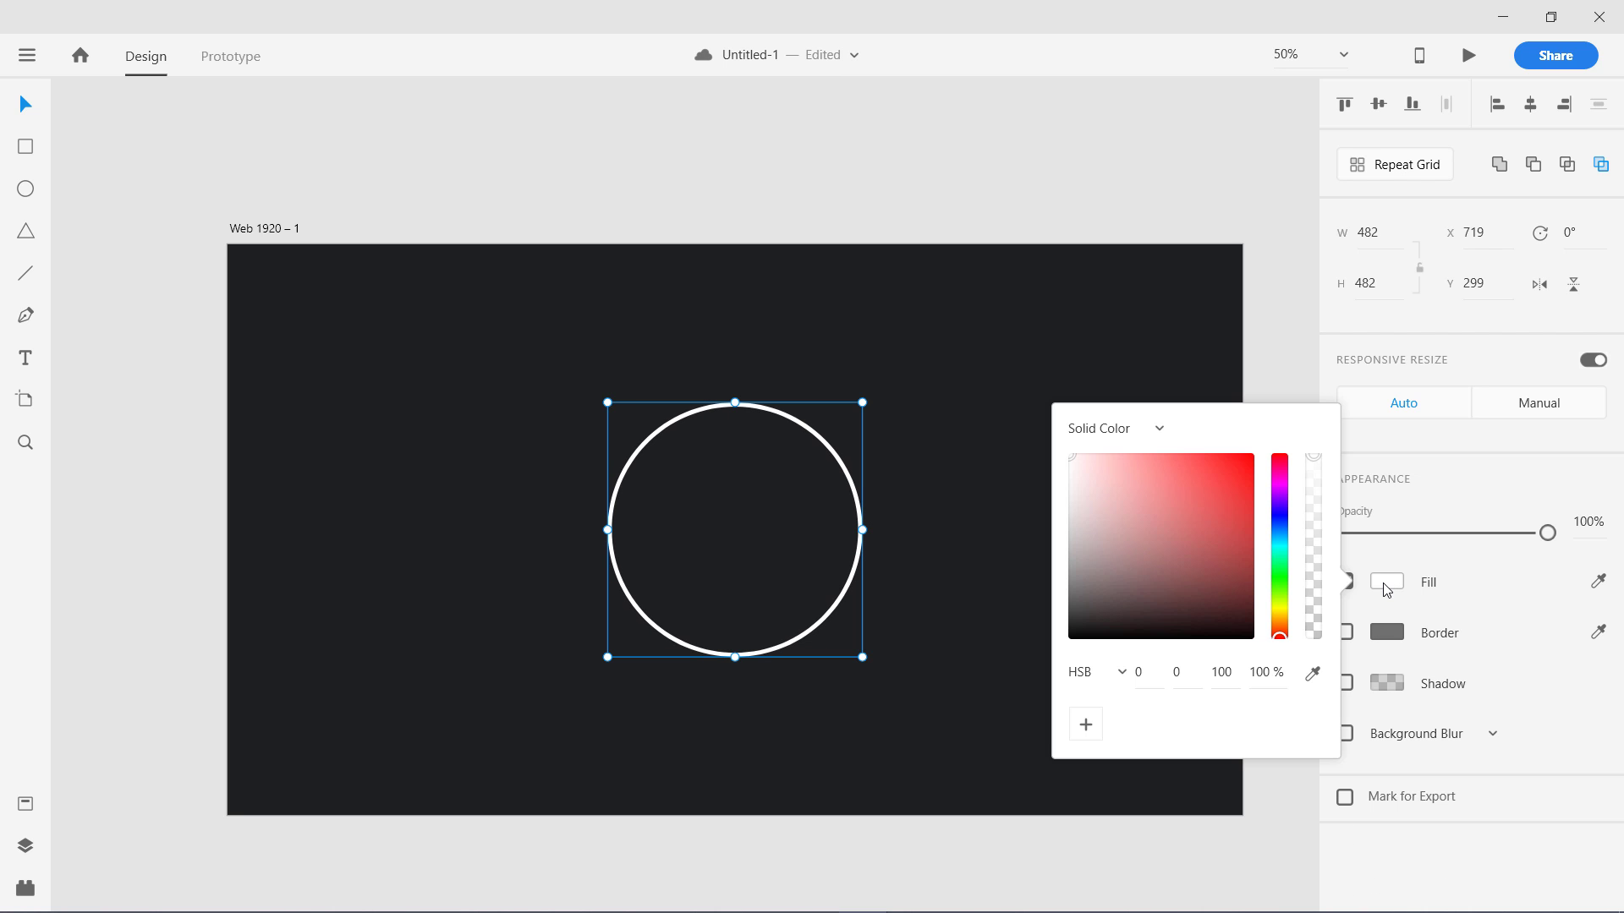
pyautogui.click(1137, 672)
pyautogui.write('210')
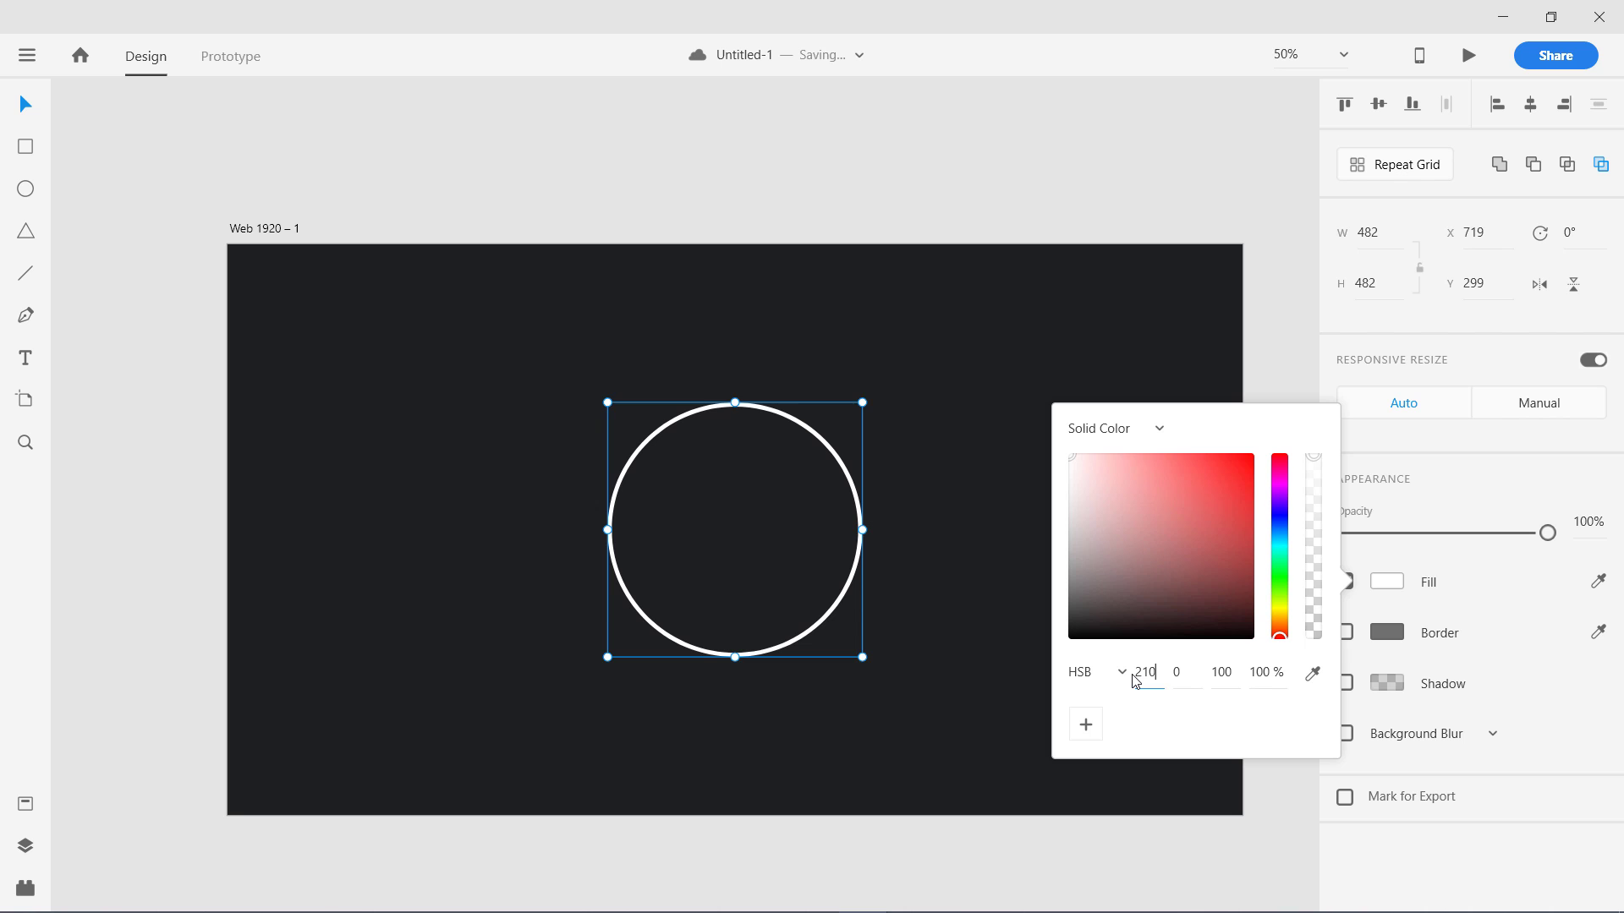
pyautogui.press('Return')
pyautogui.click(1128, 430)
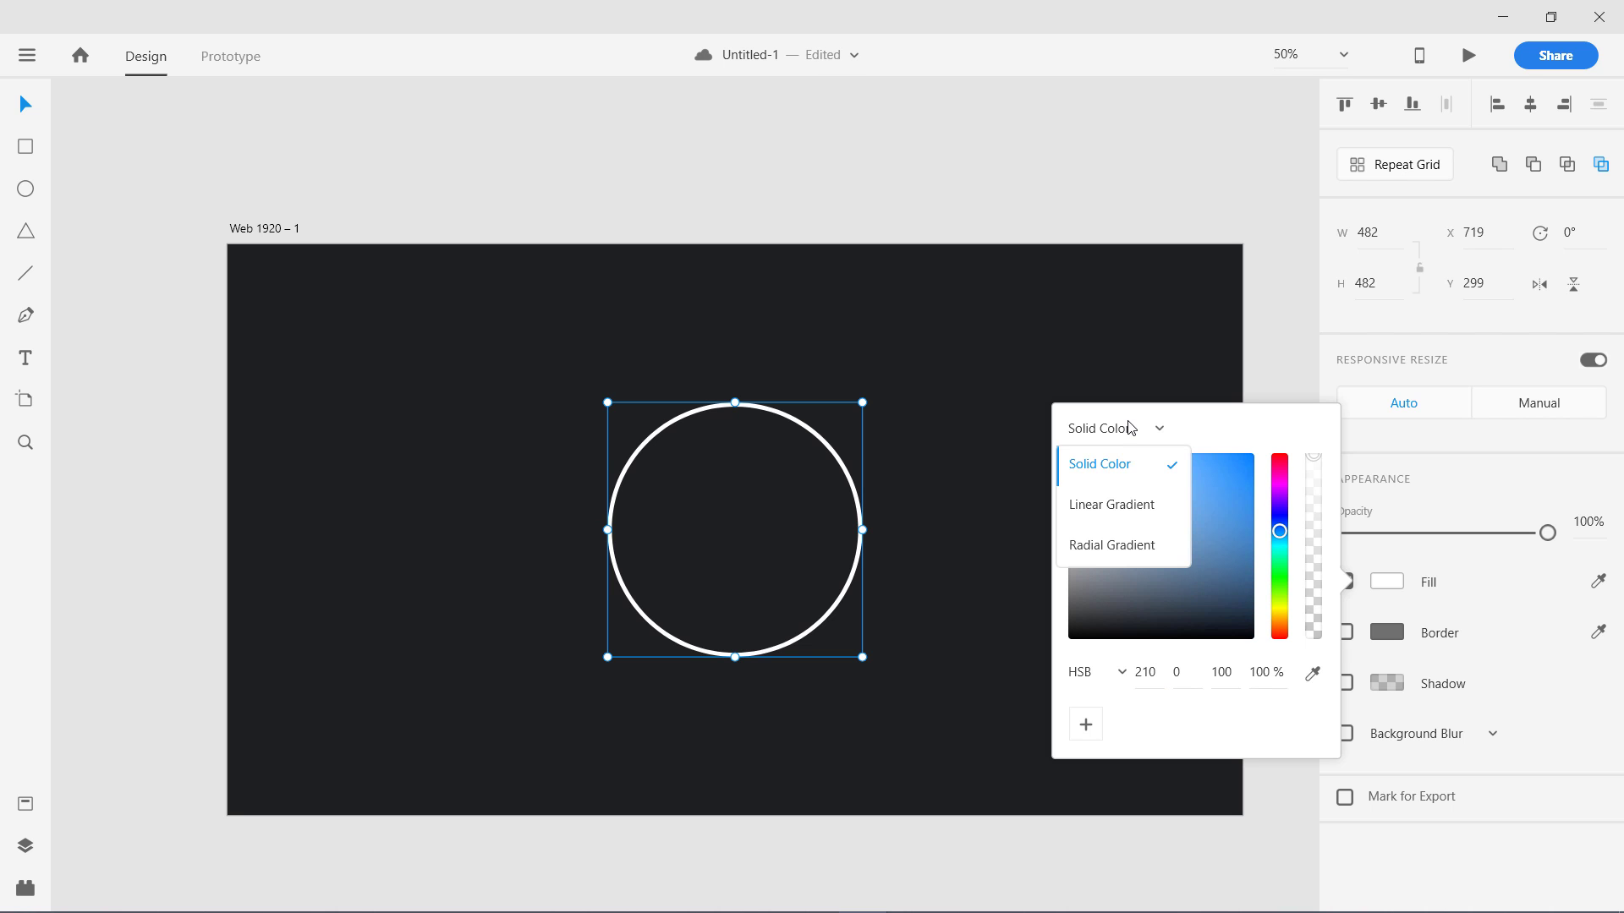
pyautogui.click(1113, 505)
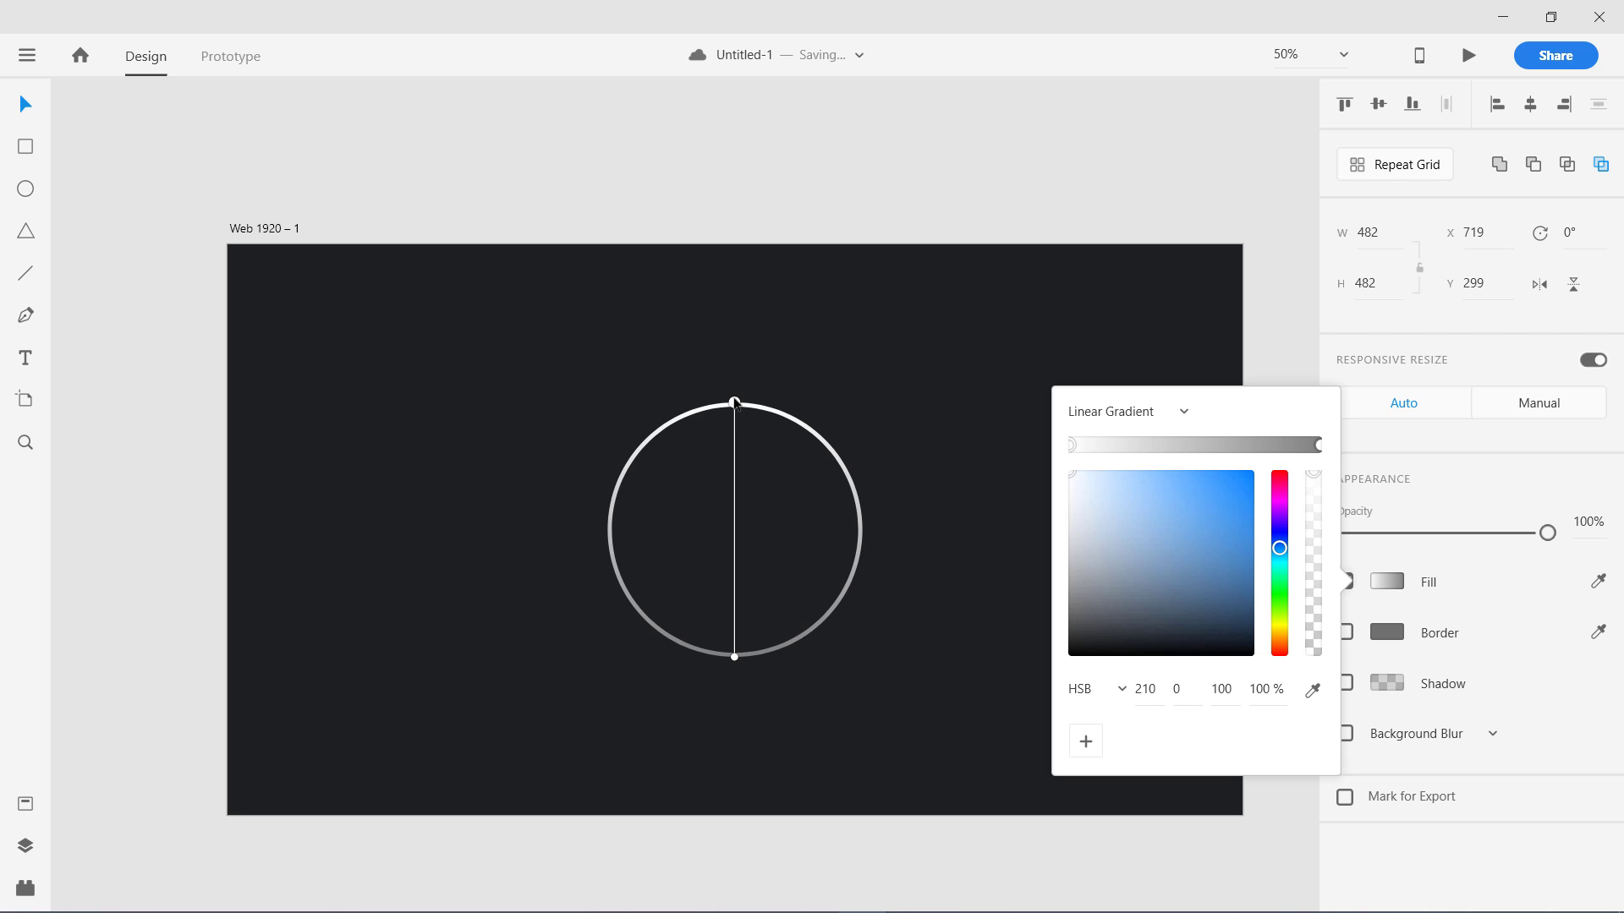
# Move the gradient's end points so it runs diagonally from the ring's upper-left edge to its lower-right edge.
pyautogui.moveTo(735, 404); pyautogui.dragTo(646, 439)
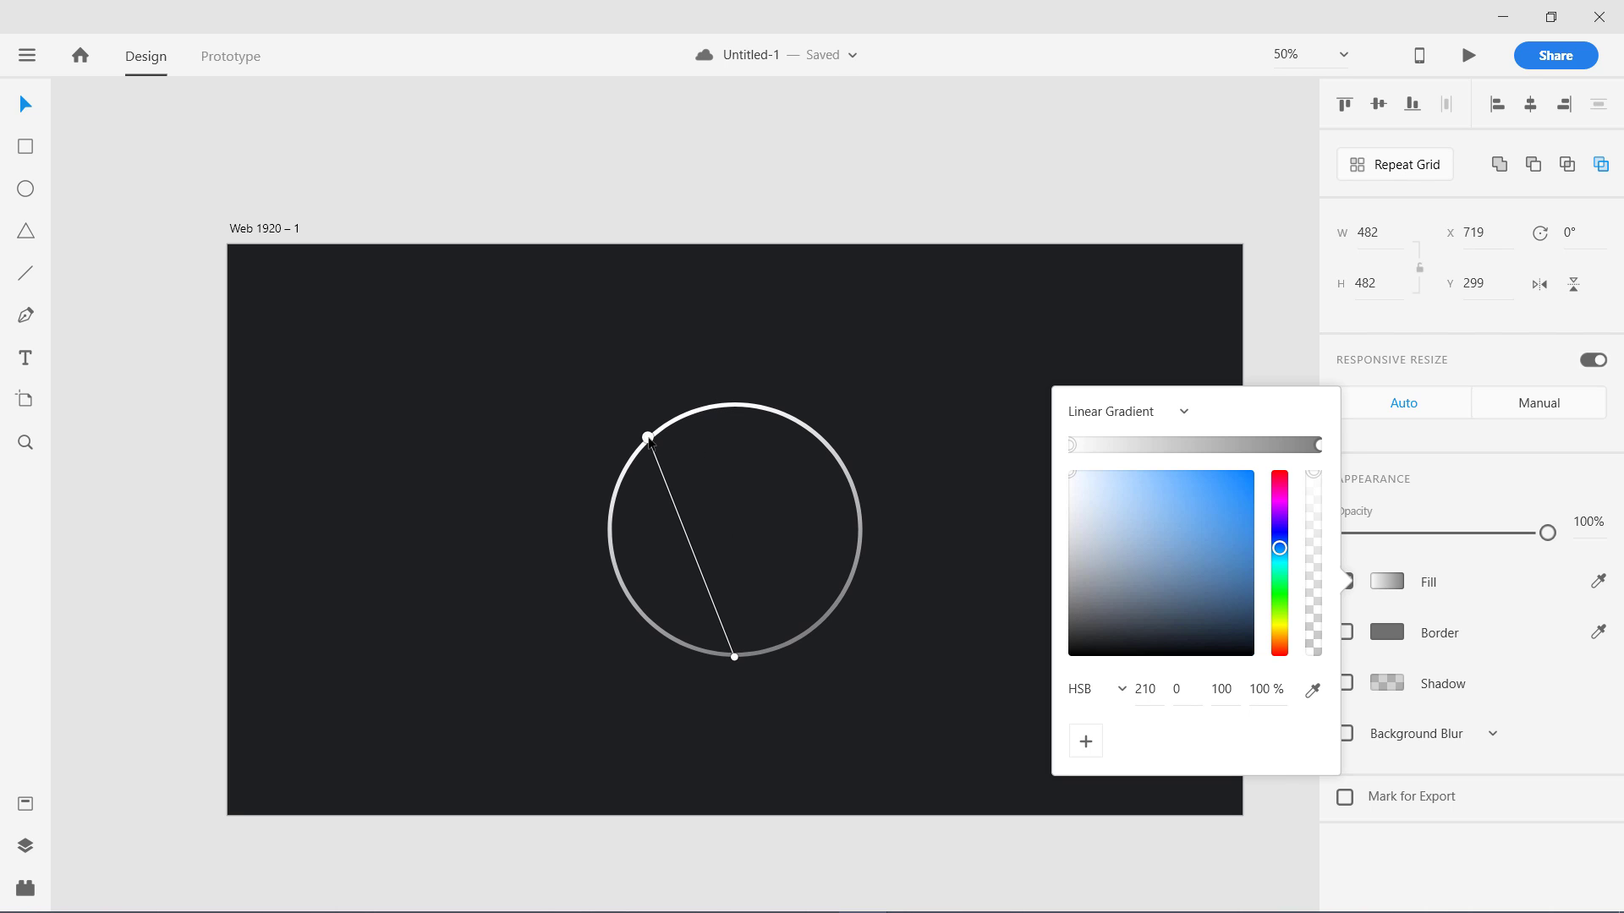
pyautogui.moveTo(732, 658); pyautogui.dragTo(805, 642)
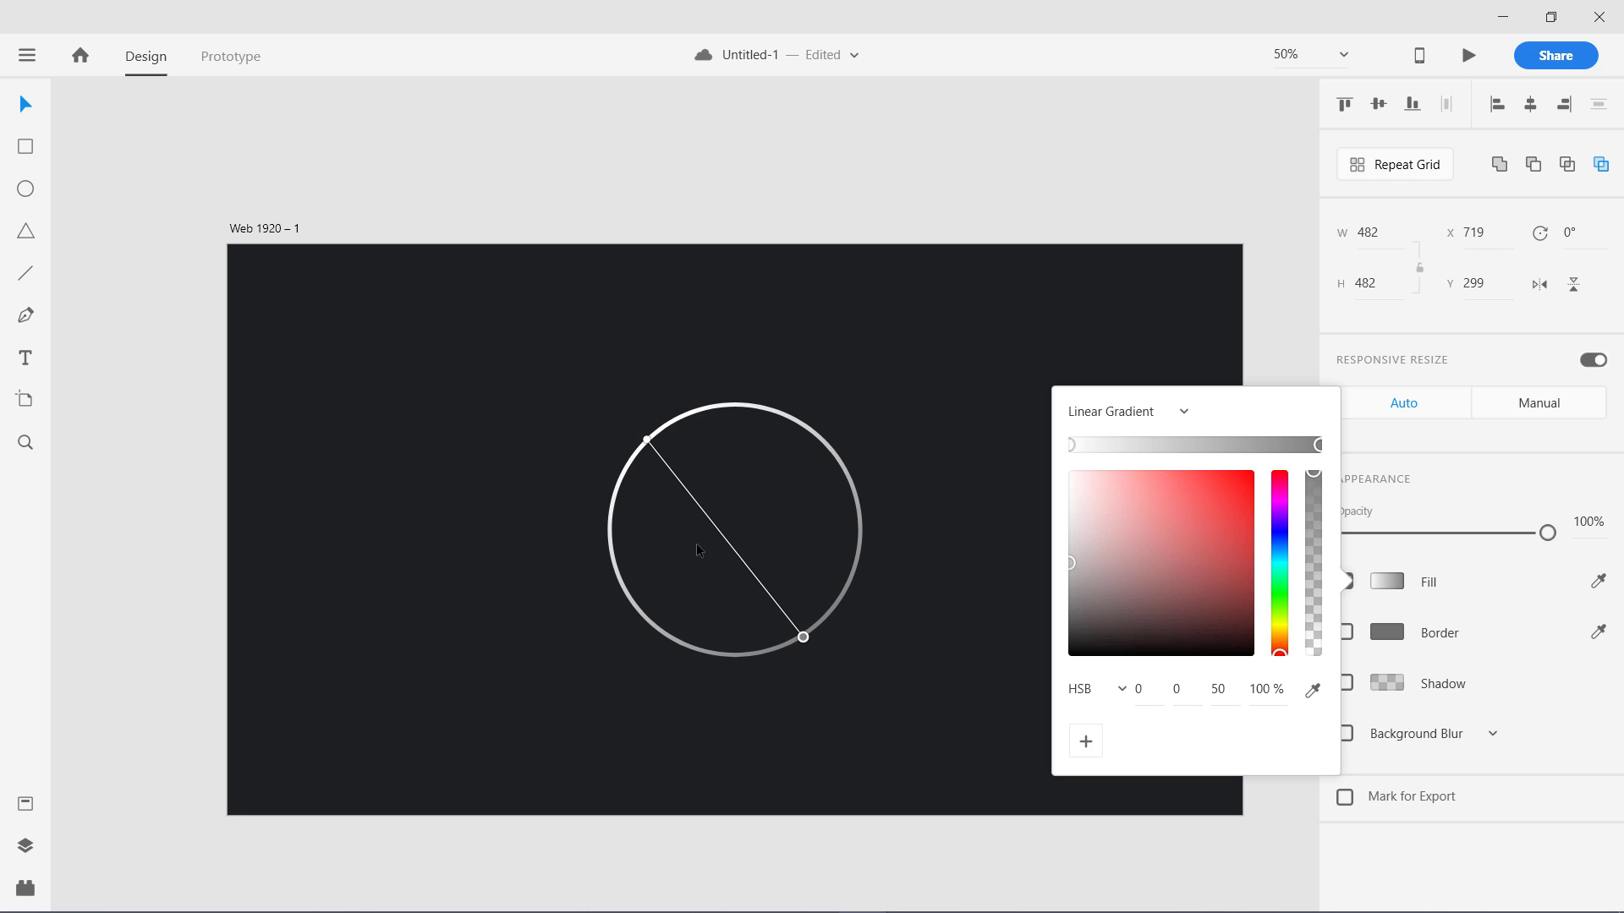
pyautogui.moveTo(803, 637)
pyautogui.mouseDown()
pyautogui.moveTo(976, 737)
pyautogui.moveTo(823, 621)
pyautogui.mouseUp()
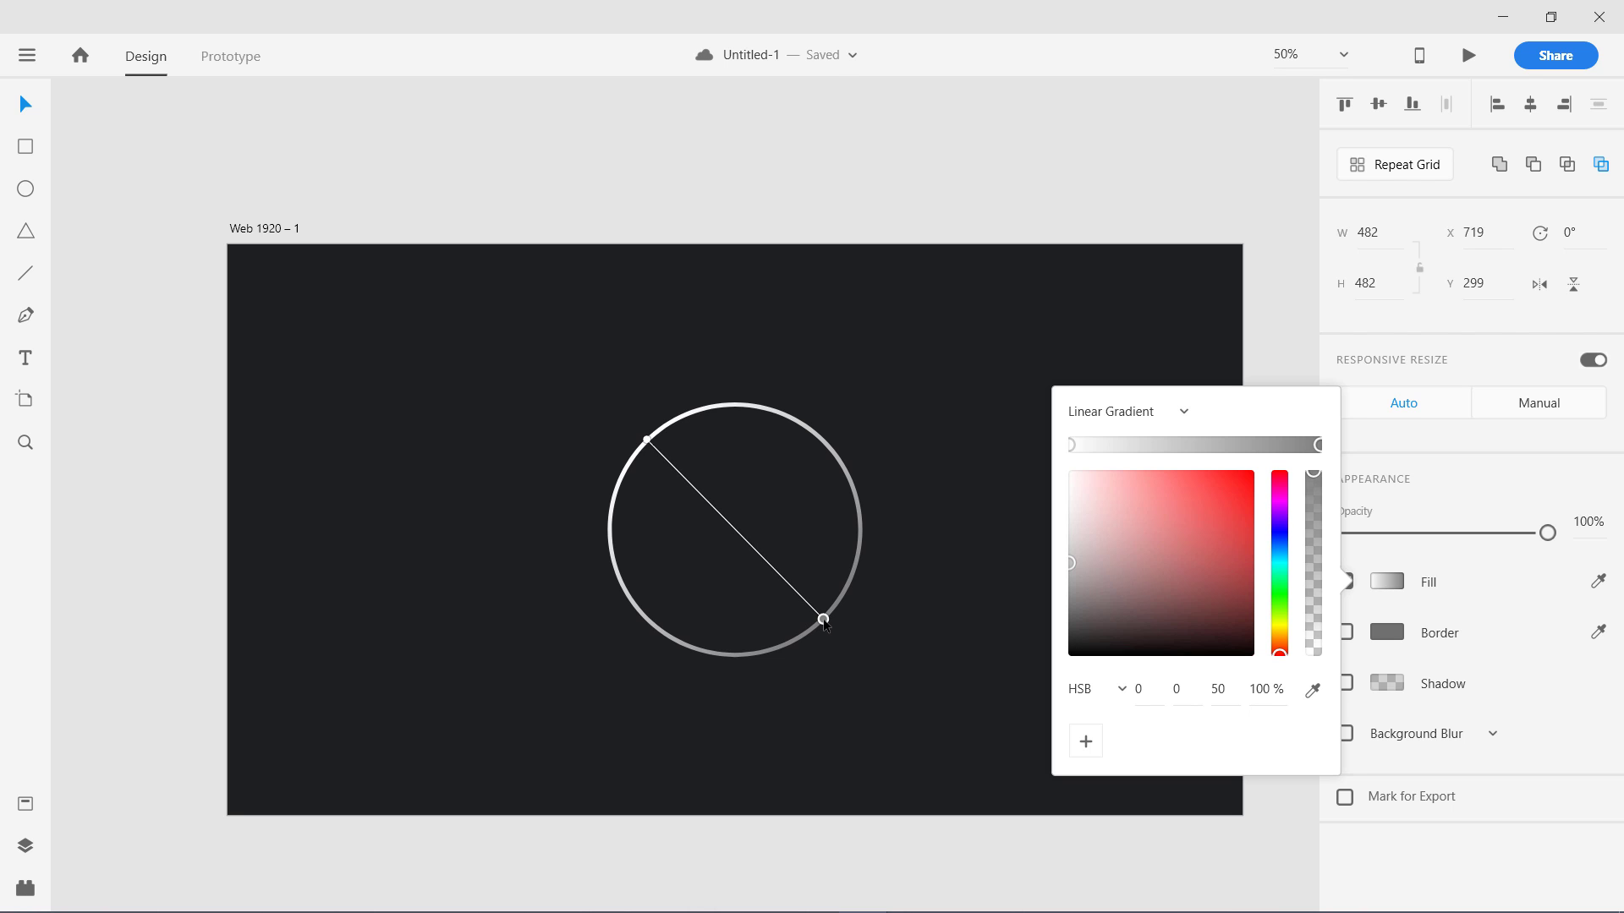
# Add a stop midway along the ring's gradient and set the starting stop's colour to HSB 210, 85, 100.
pyautogui.click(1190, 446)
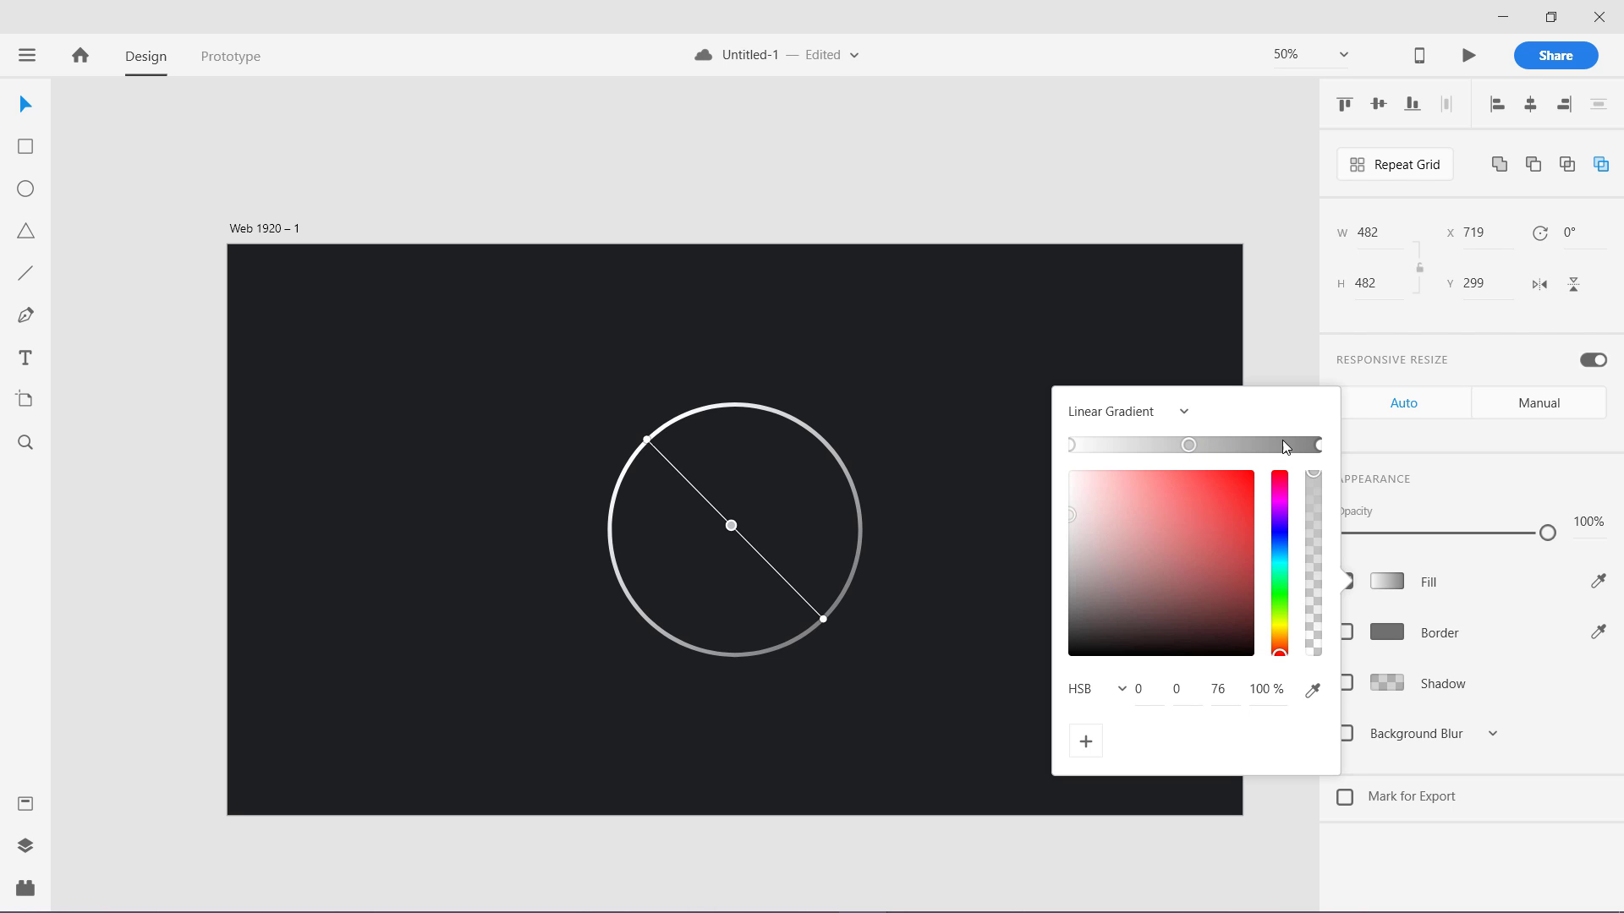
pyautogui.click(1072, 450)
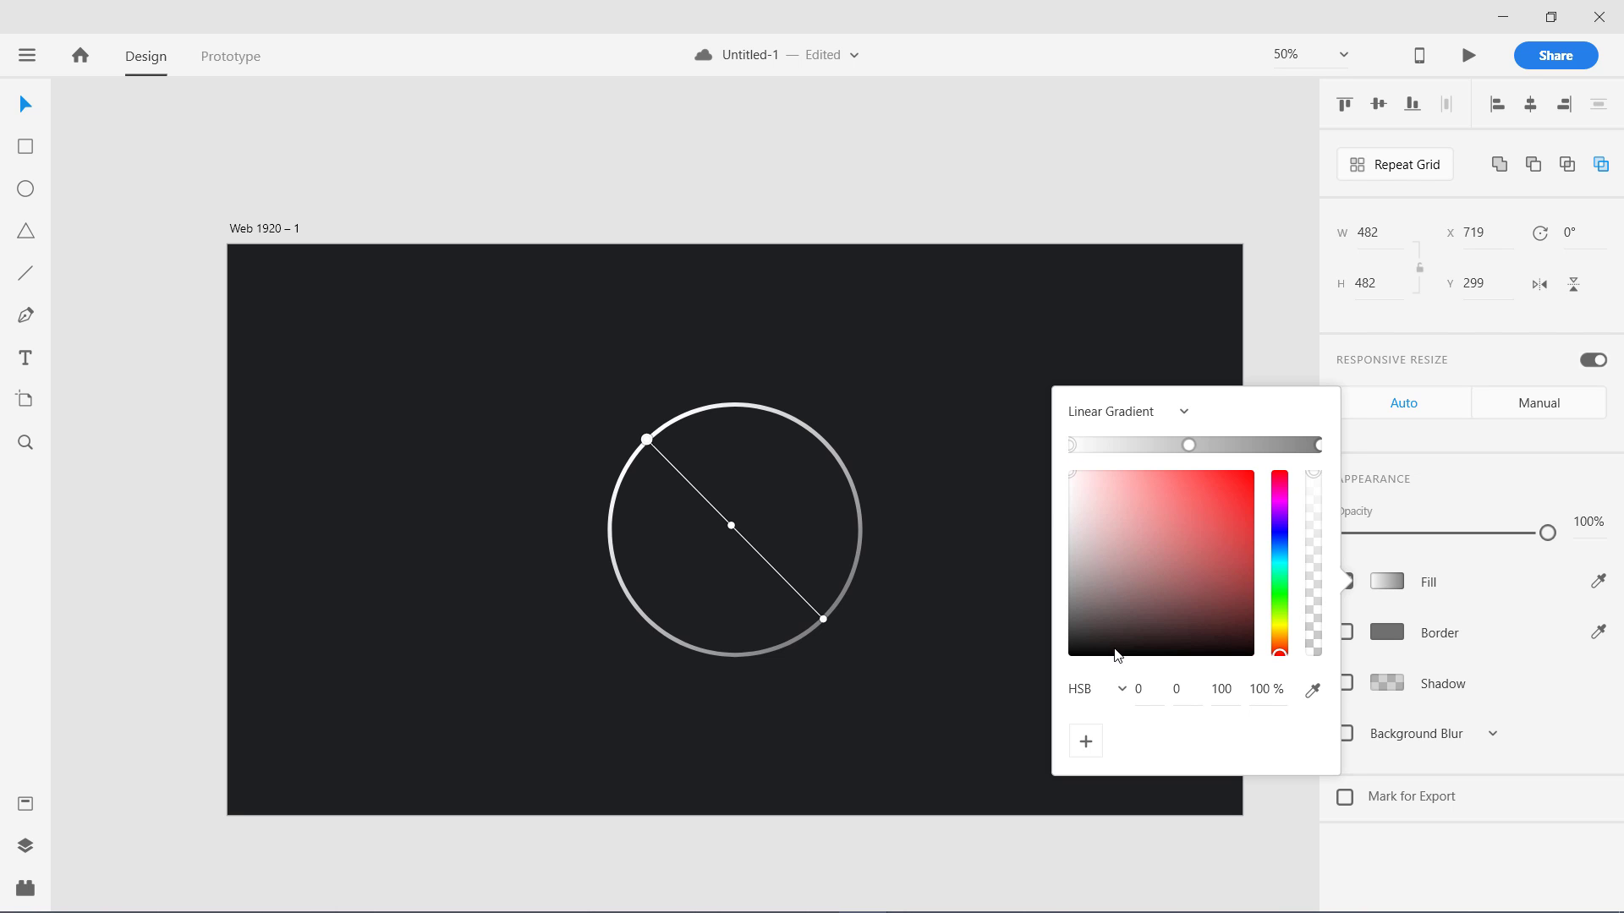
pyautogui.click(1135, 690)
pyautogui.write('210')
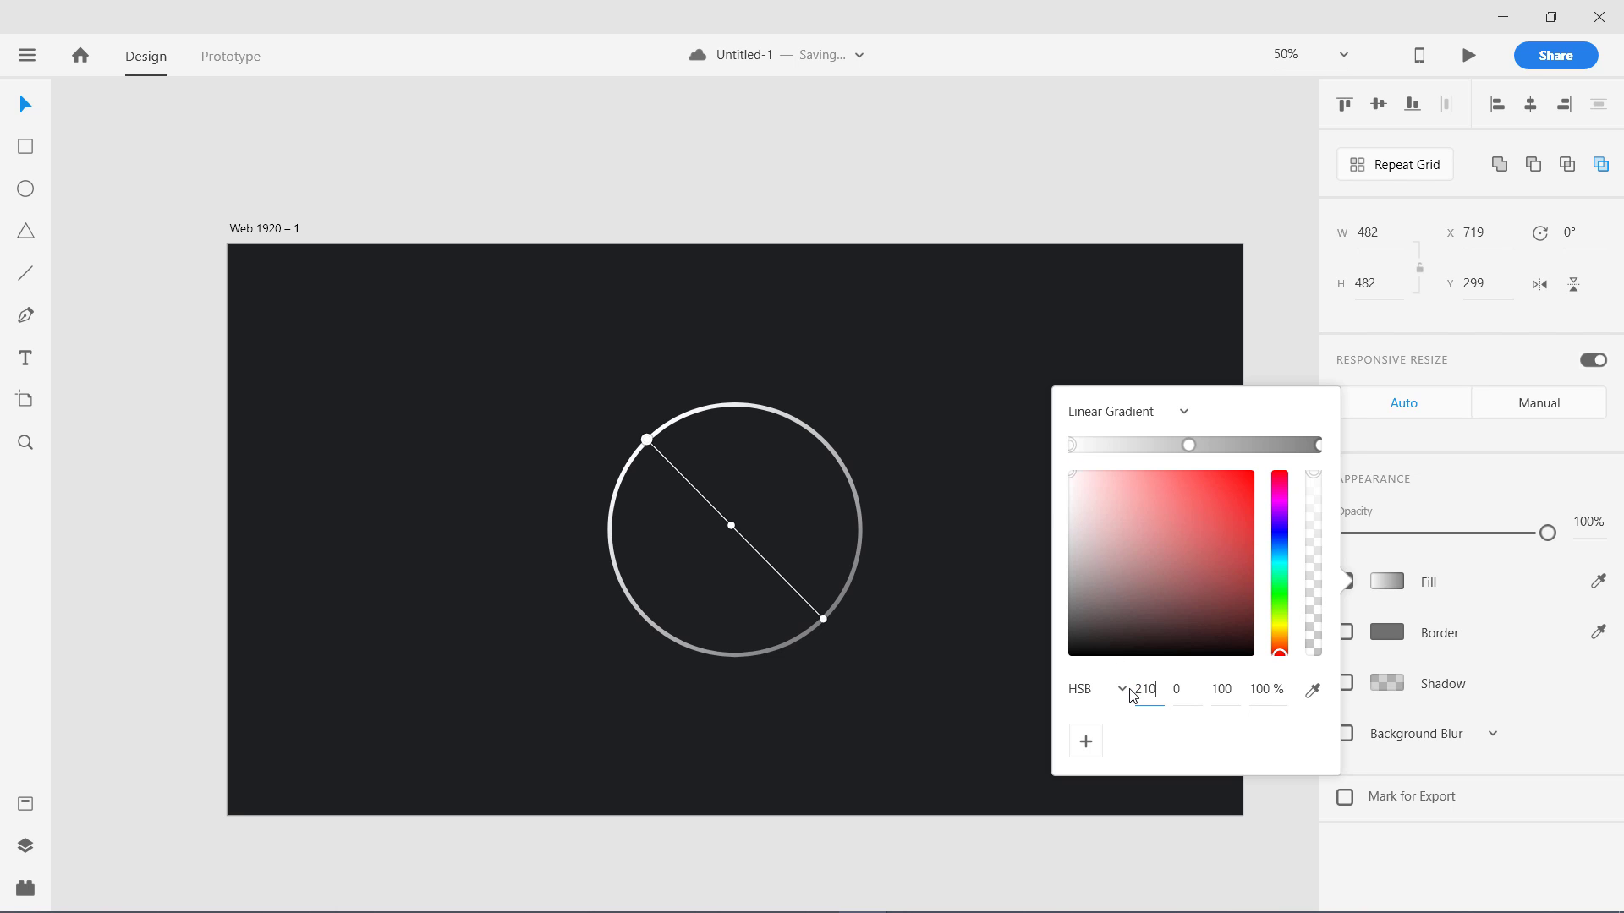
pyautogui.press('Return')
pyautogui.moveTo(1232, 499)
pyautogui.mouseDown()
pyautogui.moveTo(1240, 468)
pyautogui.moveTo(1227, 470)
pyautogui.moveTo(1259, 467)
pyautogui.mouseUp()
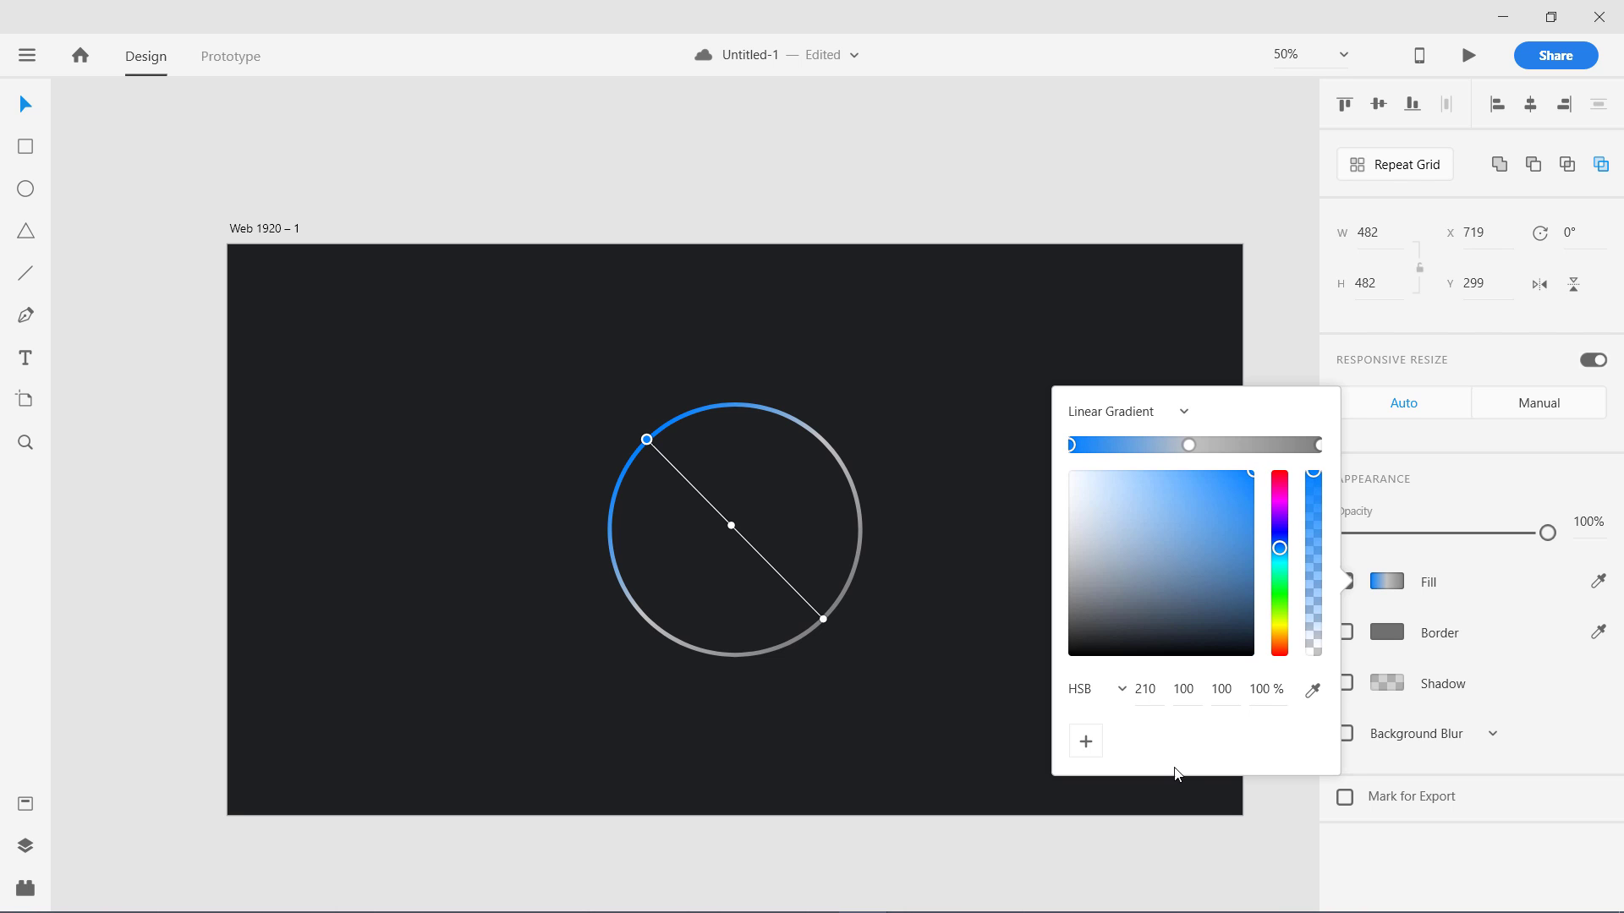
pyautogui.moveTo(1240, 471); pyautogui.dragTo(1228, 466)
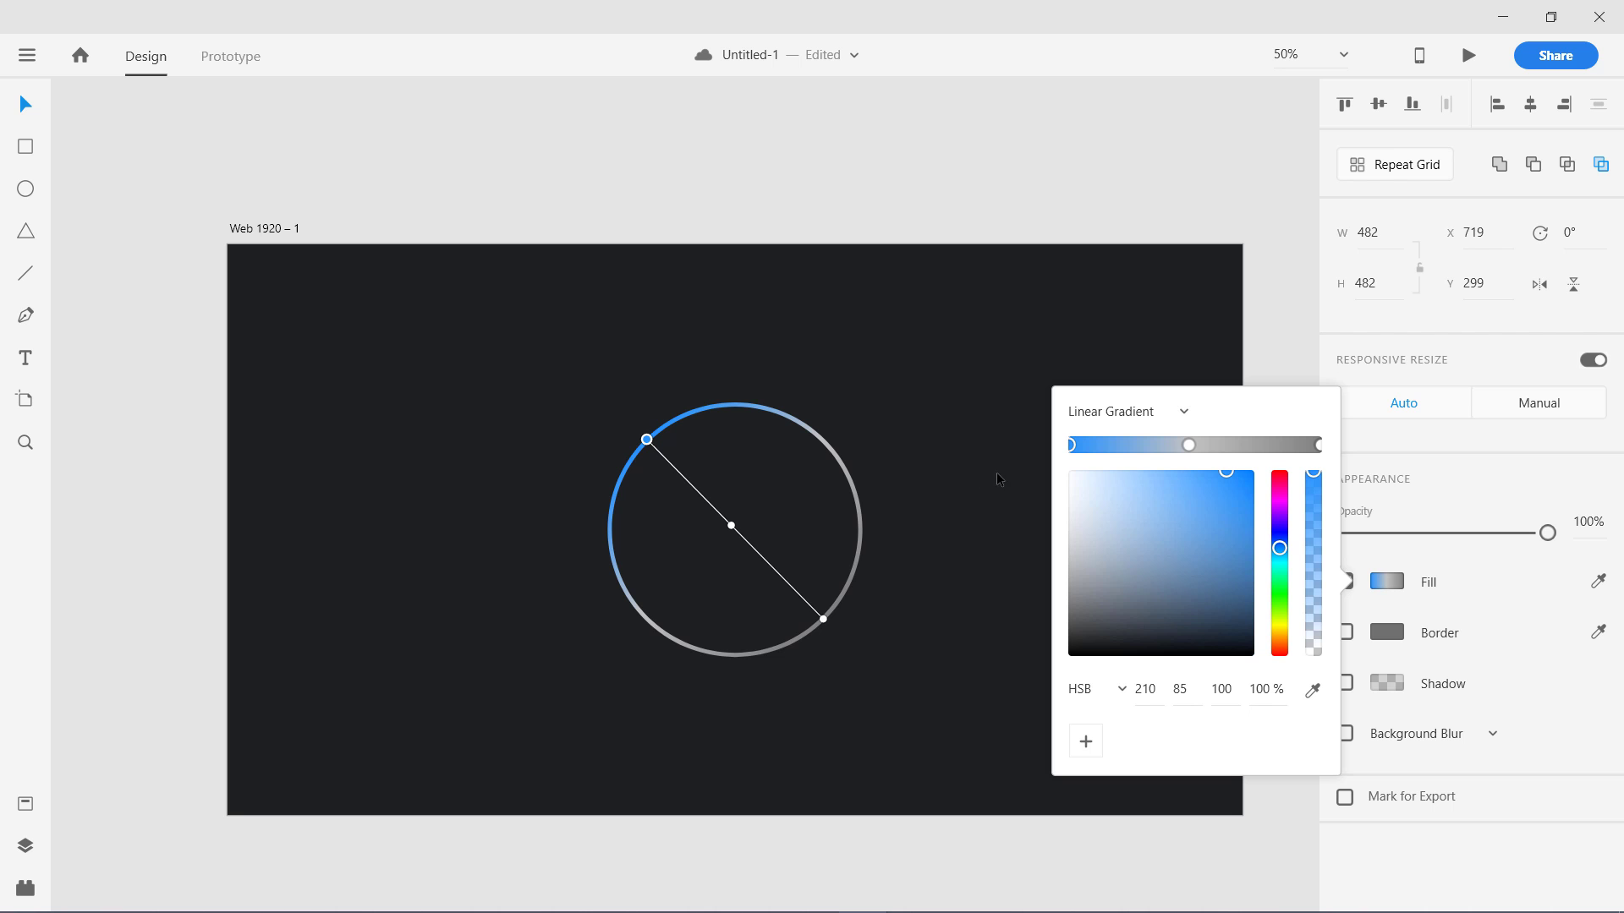
# Set the ring gradient's middle stop to a dark blue with HSB 210, 50, 28.
pyautogui.click(1189, 445)
pyautogui.click(1069, 445)
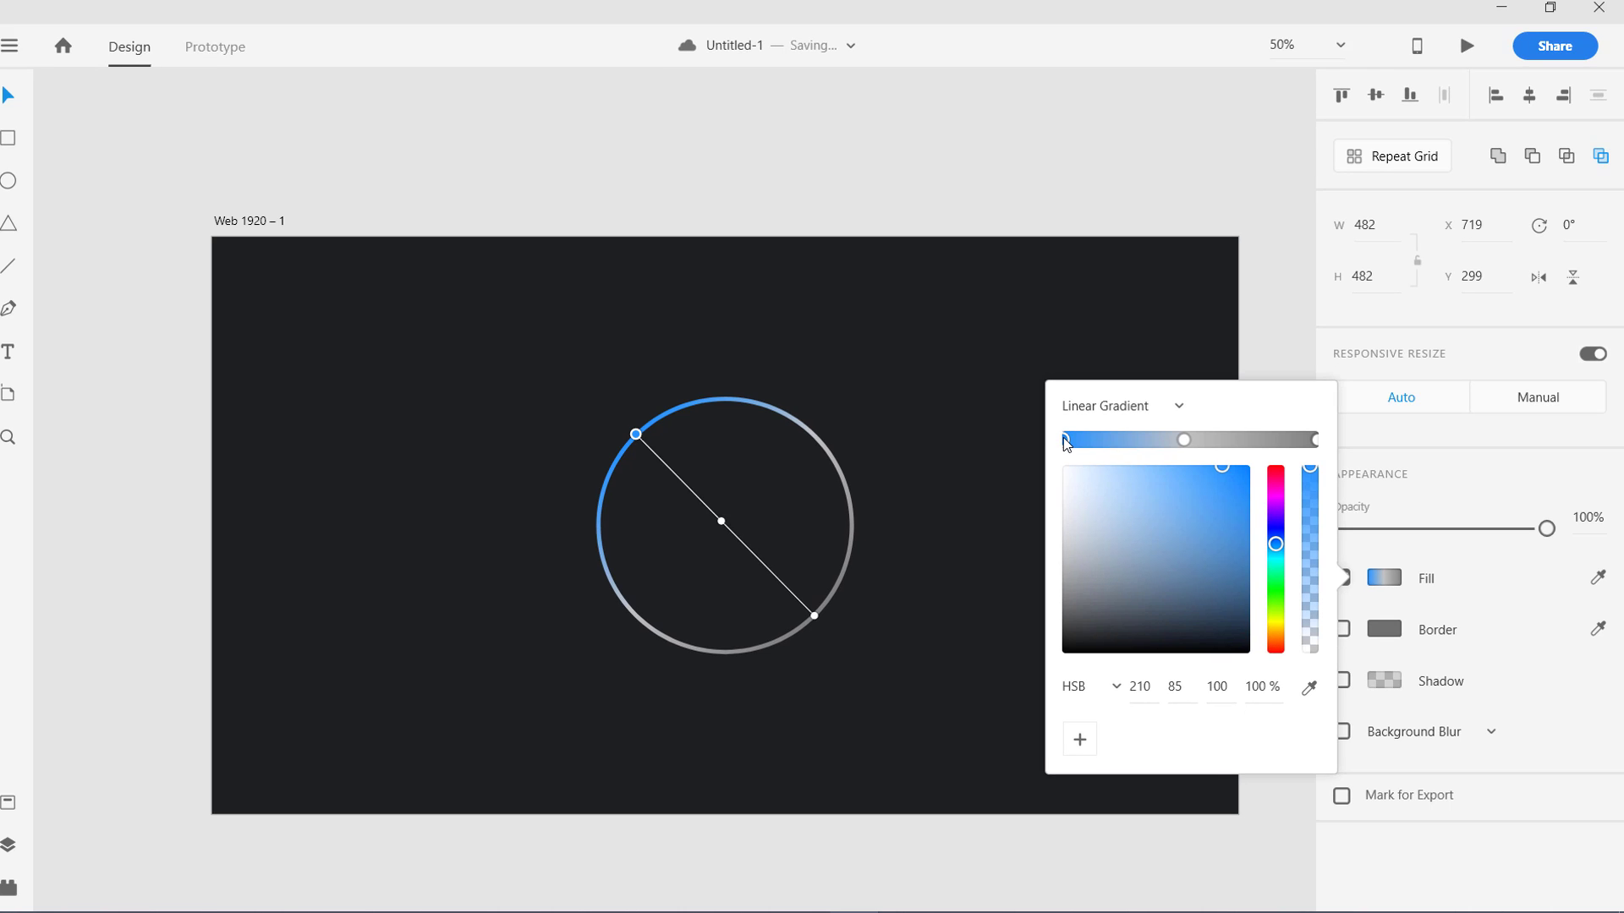
pyautogui.click(1184, 440)
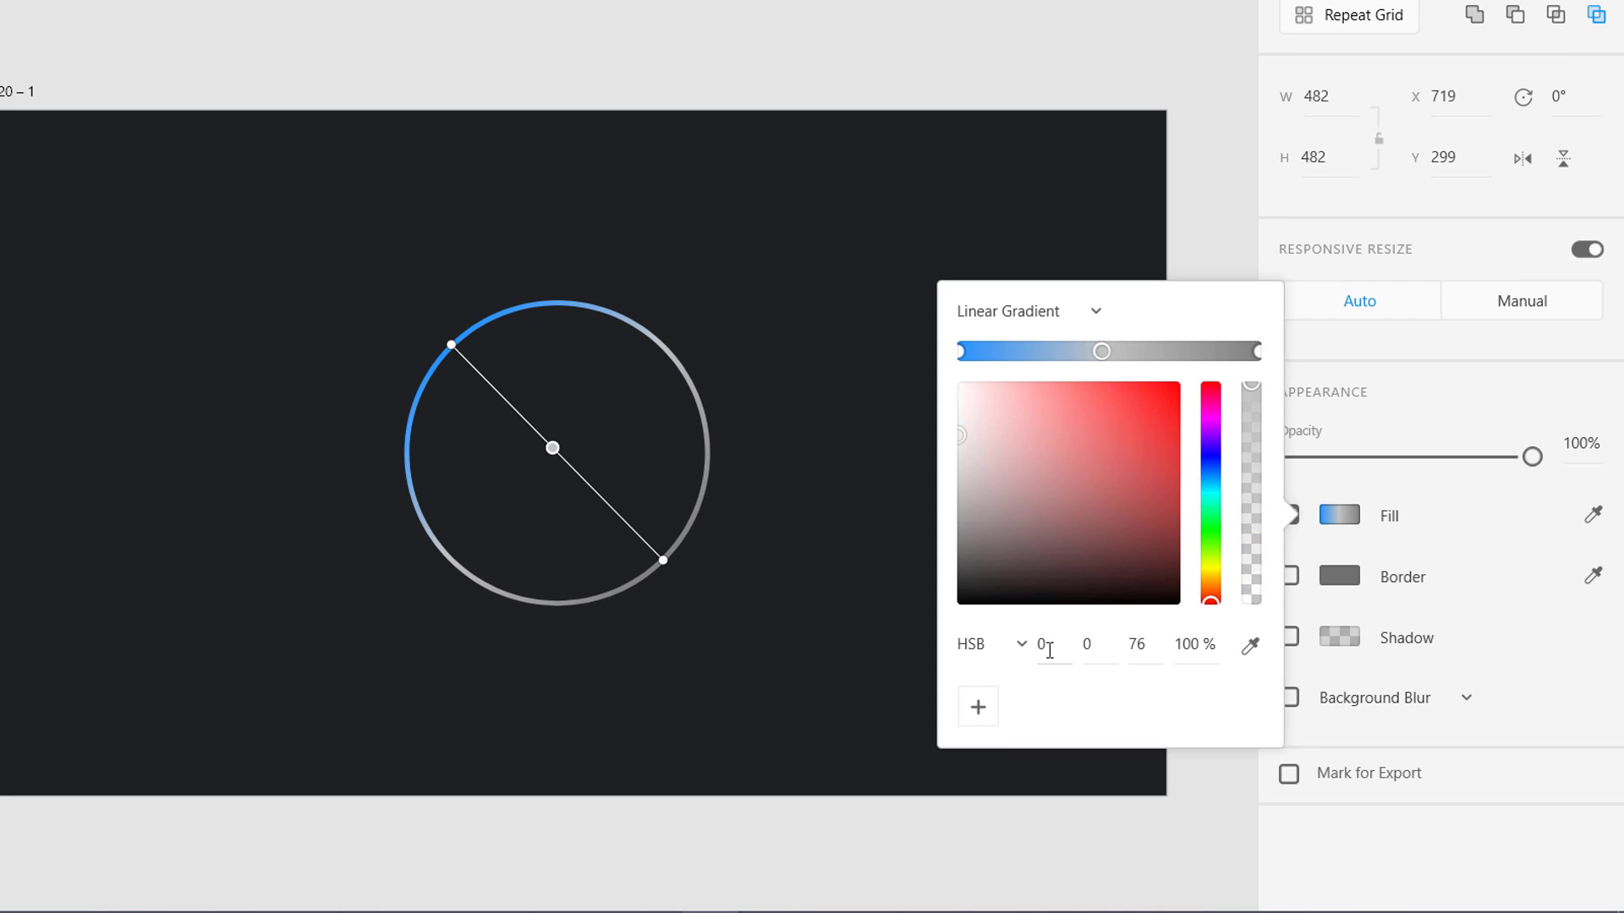
pyautogui.click(1049, 650)
pyautogui.write('210')
pyautogui.press('Return')
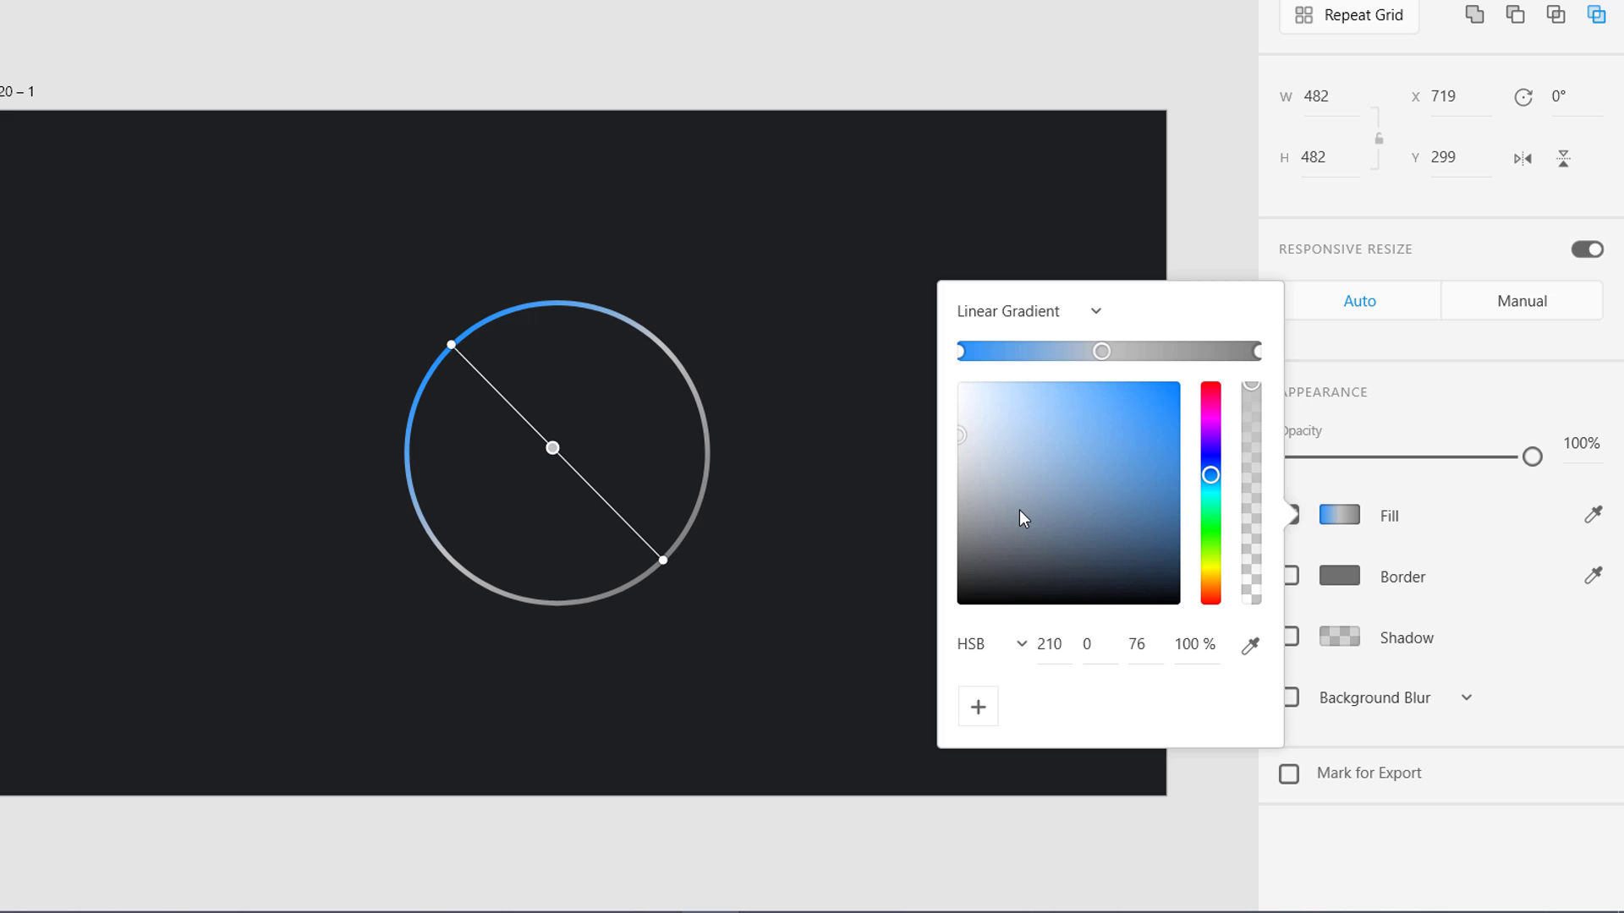
pyautogui.click(1048, 519)
pyautogui.moveTo(1049, 519)
pyautogui.mouseDown()
pyautogui.moveTo(1051, 560)
pyautogui.moveTo(1067, 542)
pyautogui.mouseUp()
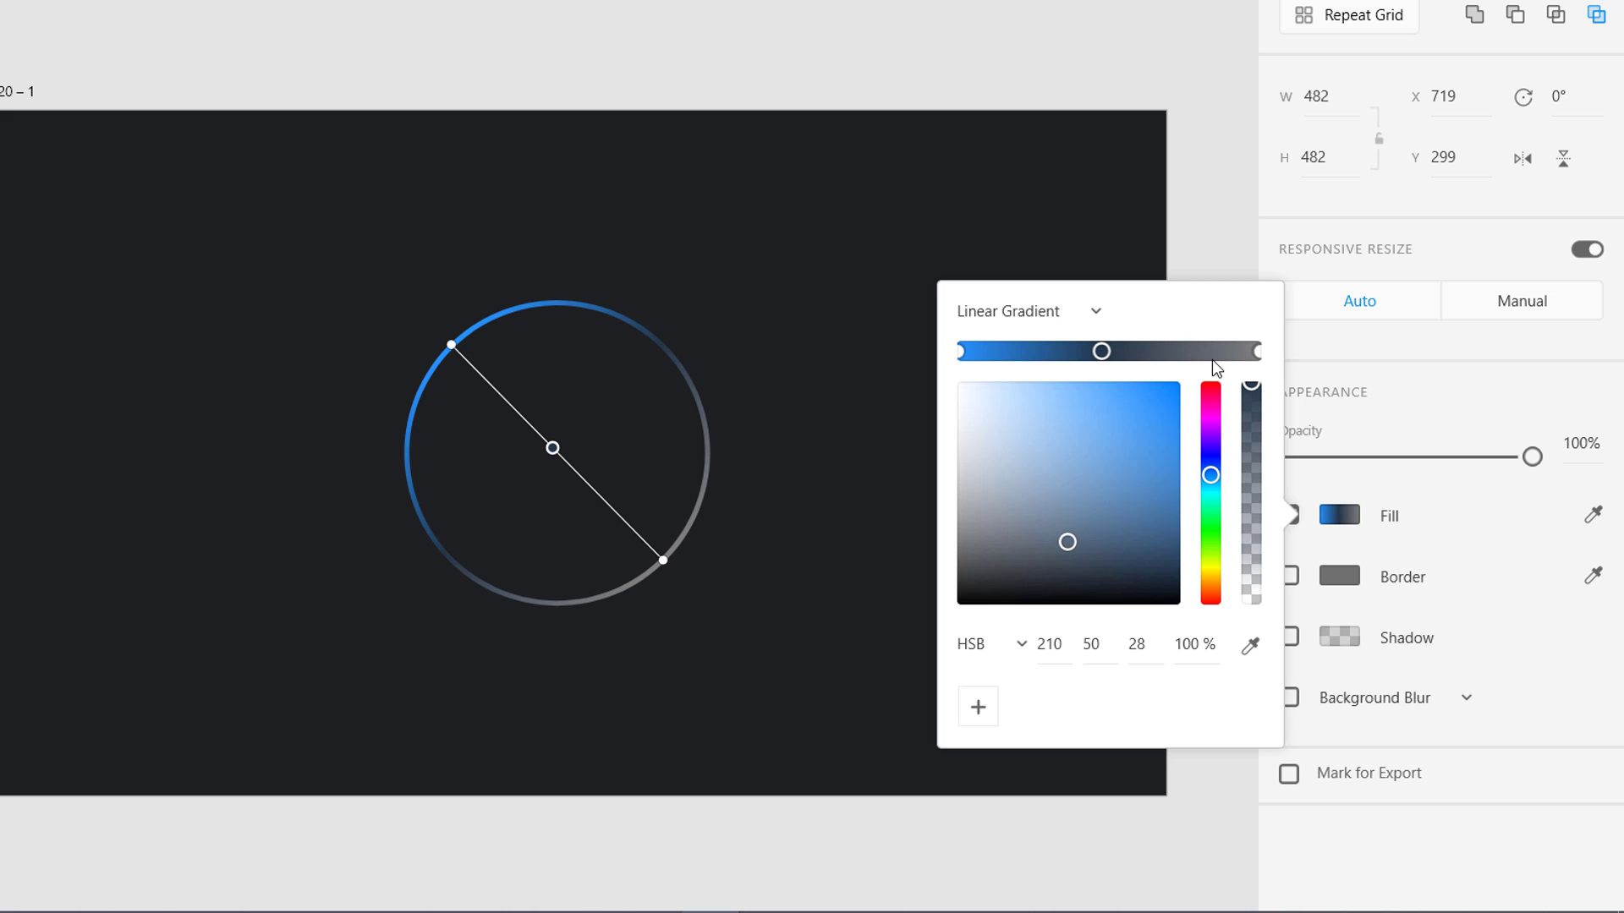
# Sample the dark artboard background as the colour of the ring gradient's end stop.
pyautogui.click(1258, 351)
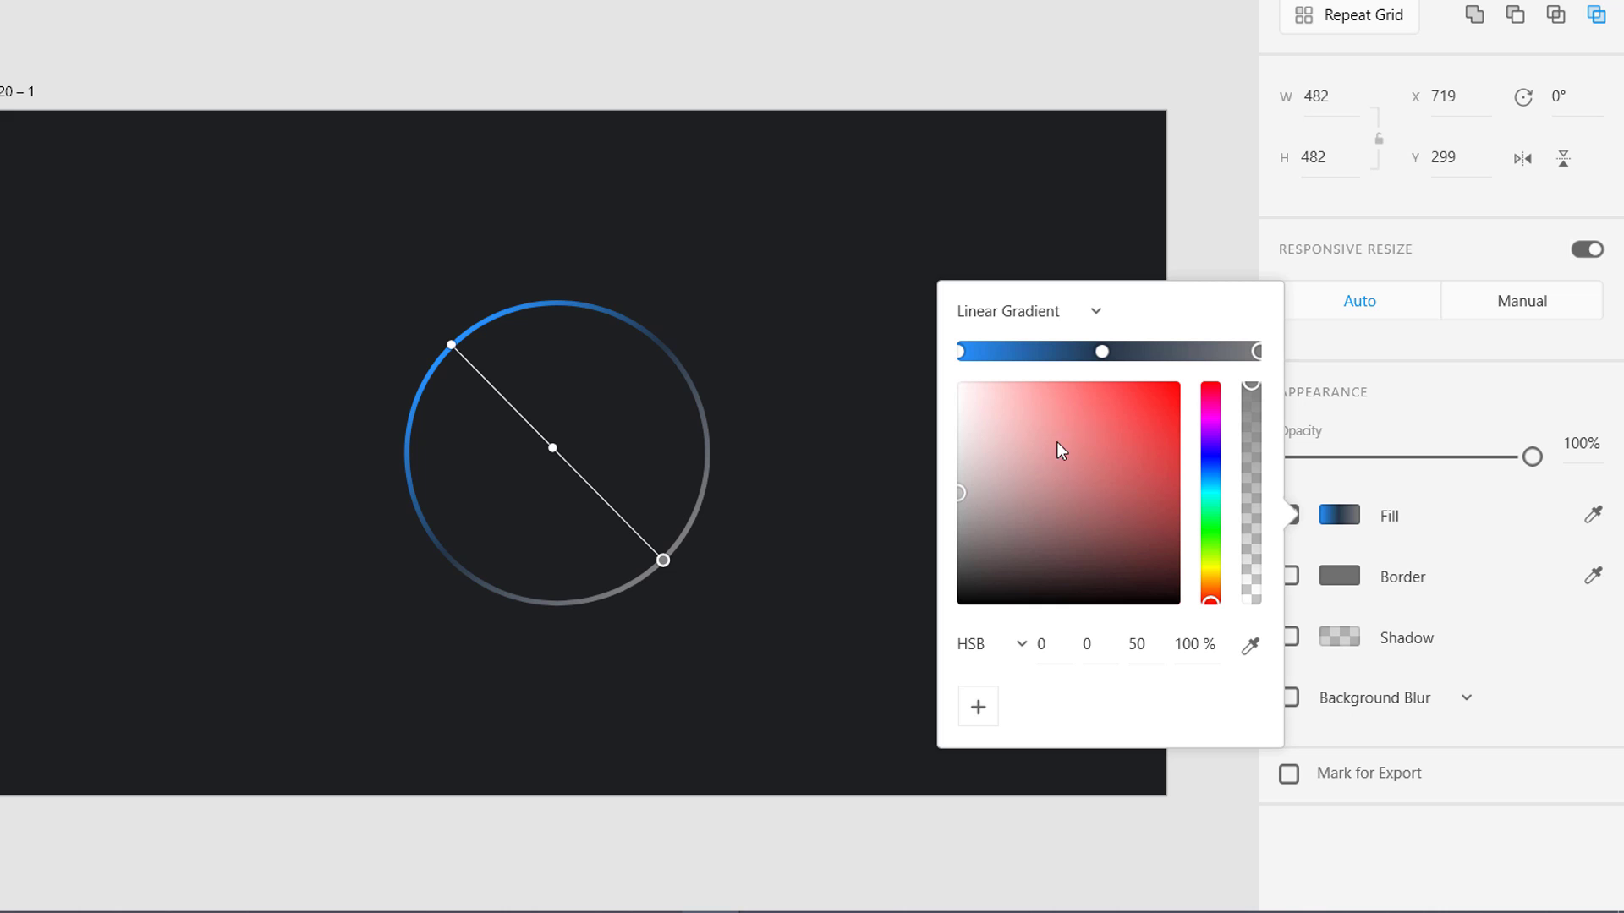
pyautogui.click(1250, 652)
pyautogui.click(804, 246)
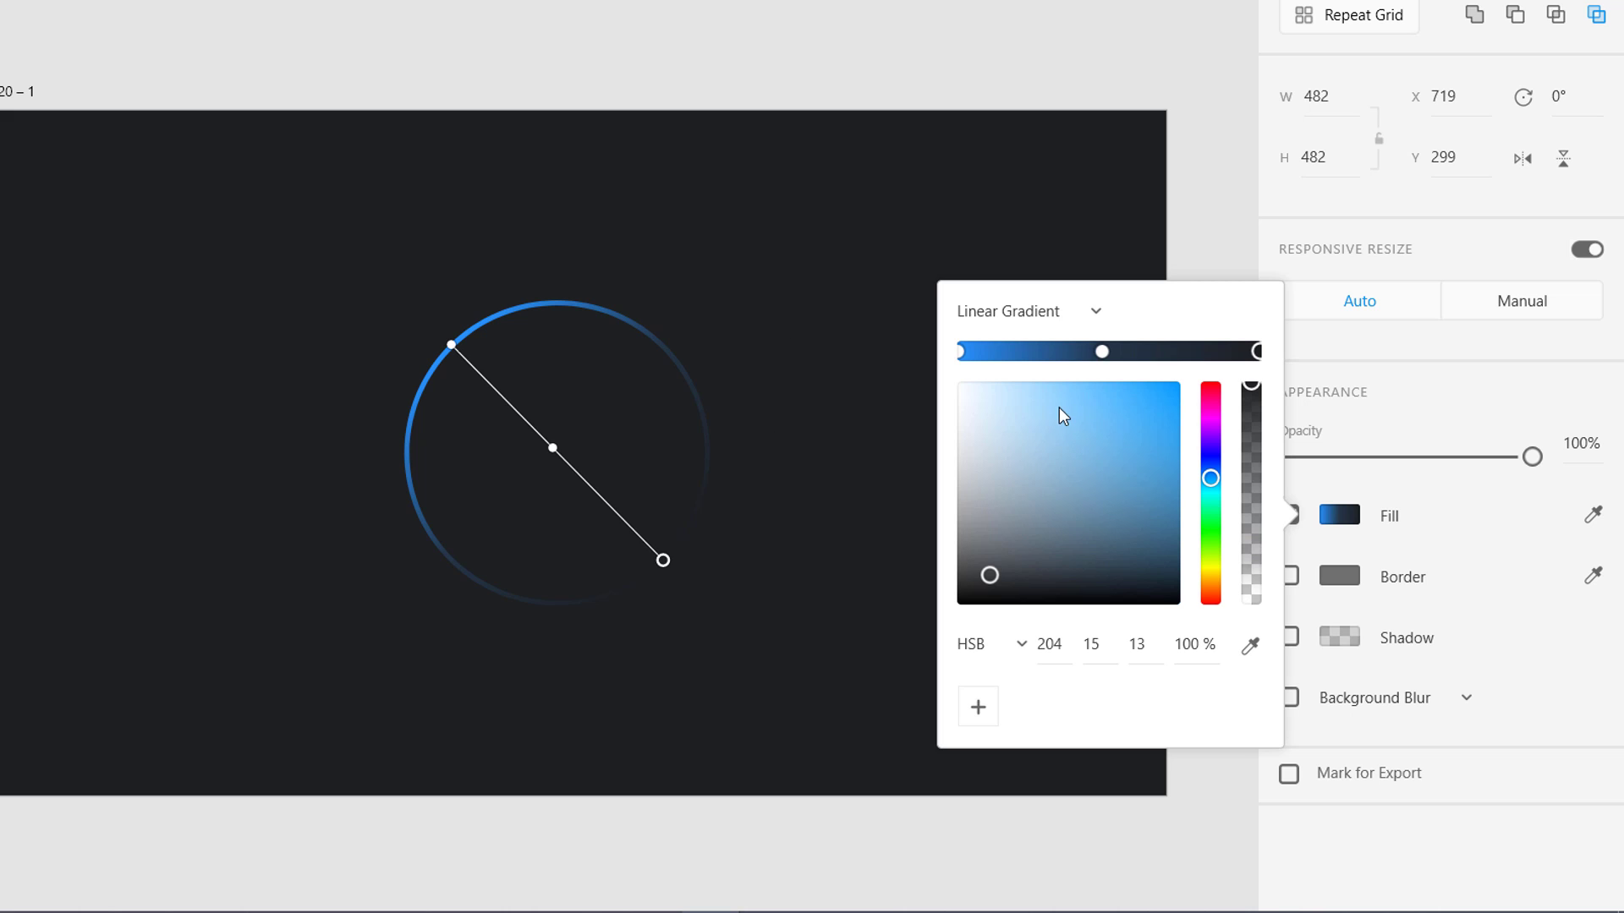
# Shift the middle gradient stop slightly toward the dark end and add another stop between it and the end stop.
pyautogui.moveTo(1105, 359)
pyautogui.mouseDown()
pyautogui.moveTo(1158, 362)
pyautogui.moveTo(1132, 356)
pyautogui.mouseUp()
pyautogui.click(1255, 352)
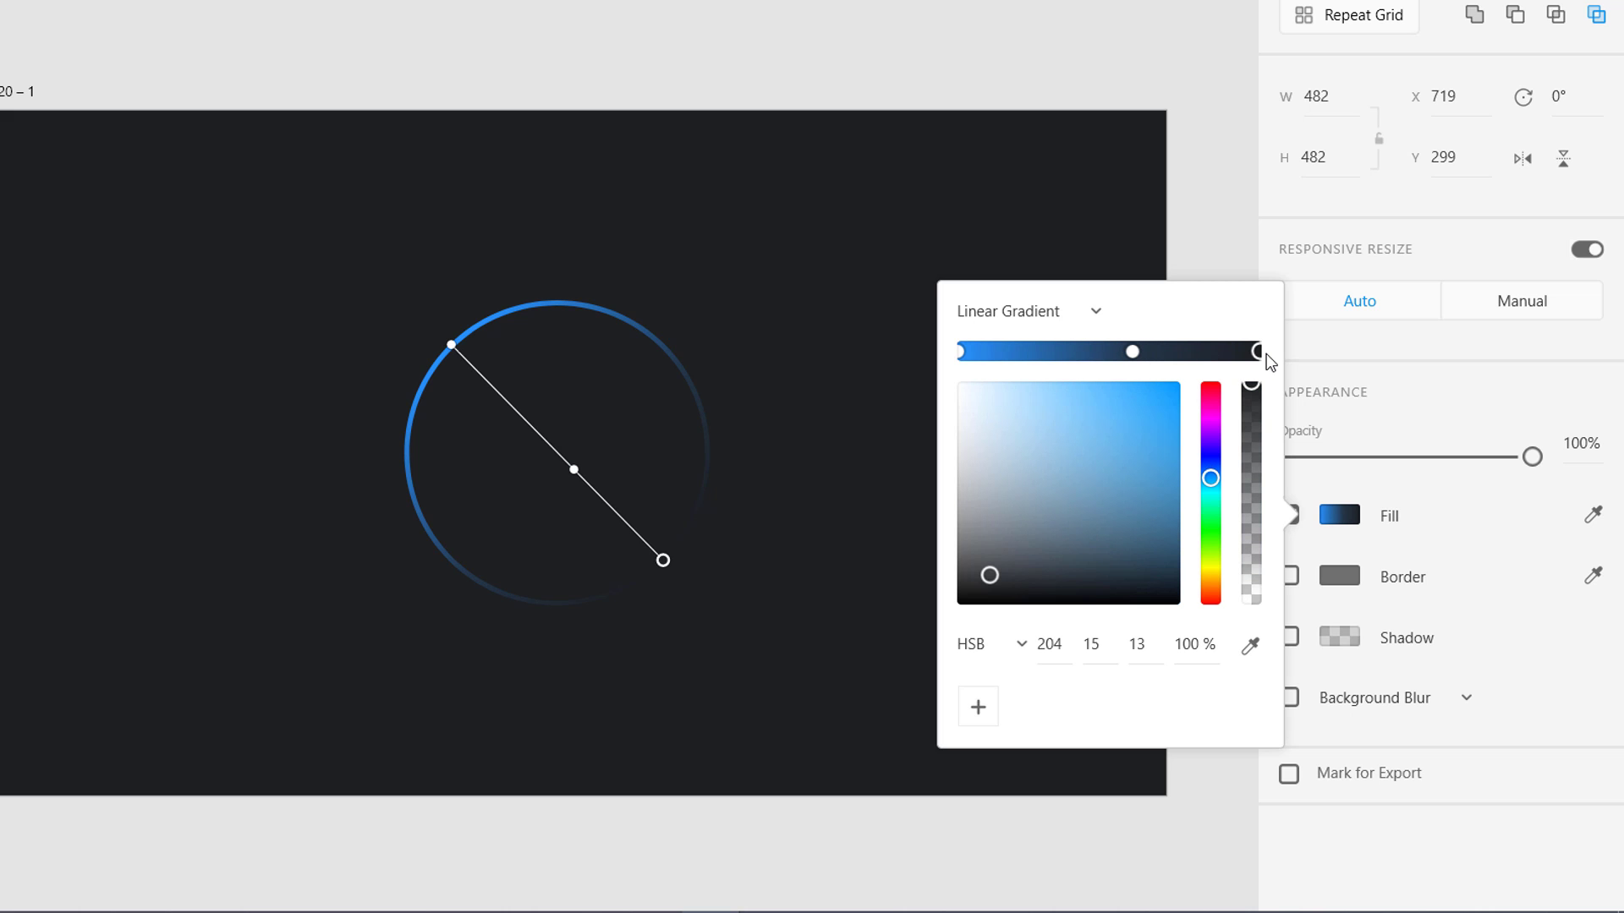
pyautogui.click(1205, 352)
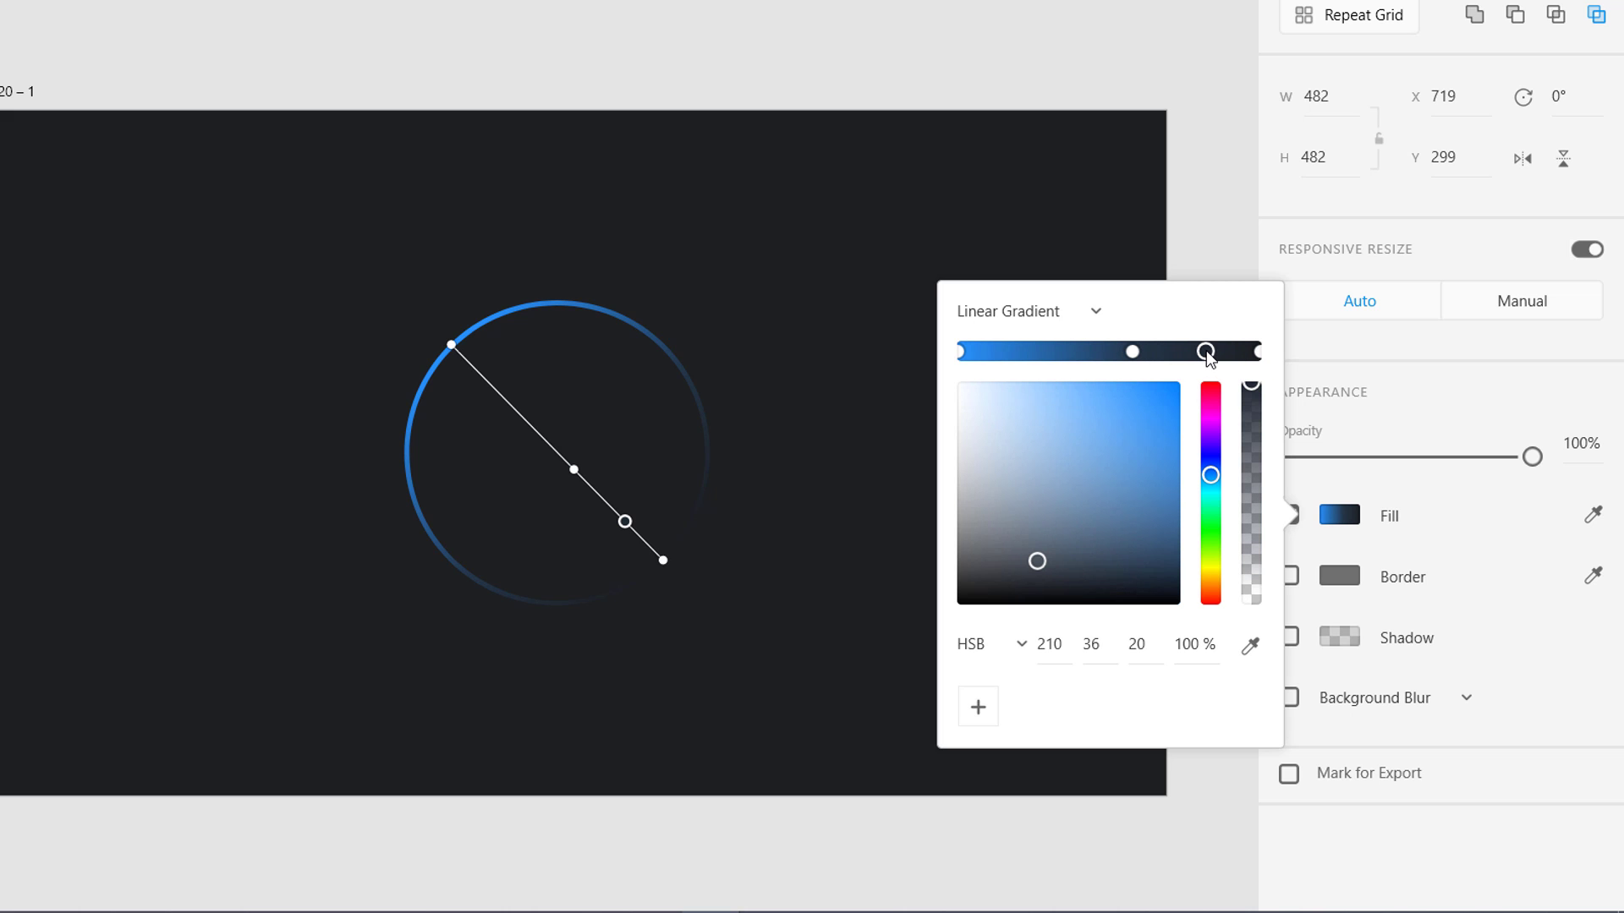
# Set the hue of the ring gradient's end stop to 210 and deselect the ring.
pyautogui.click(1257, 352)
pyautogui.click(1059, 645)
pyautogui.write('210')
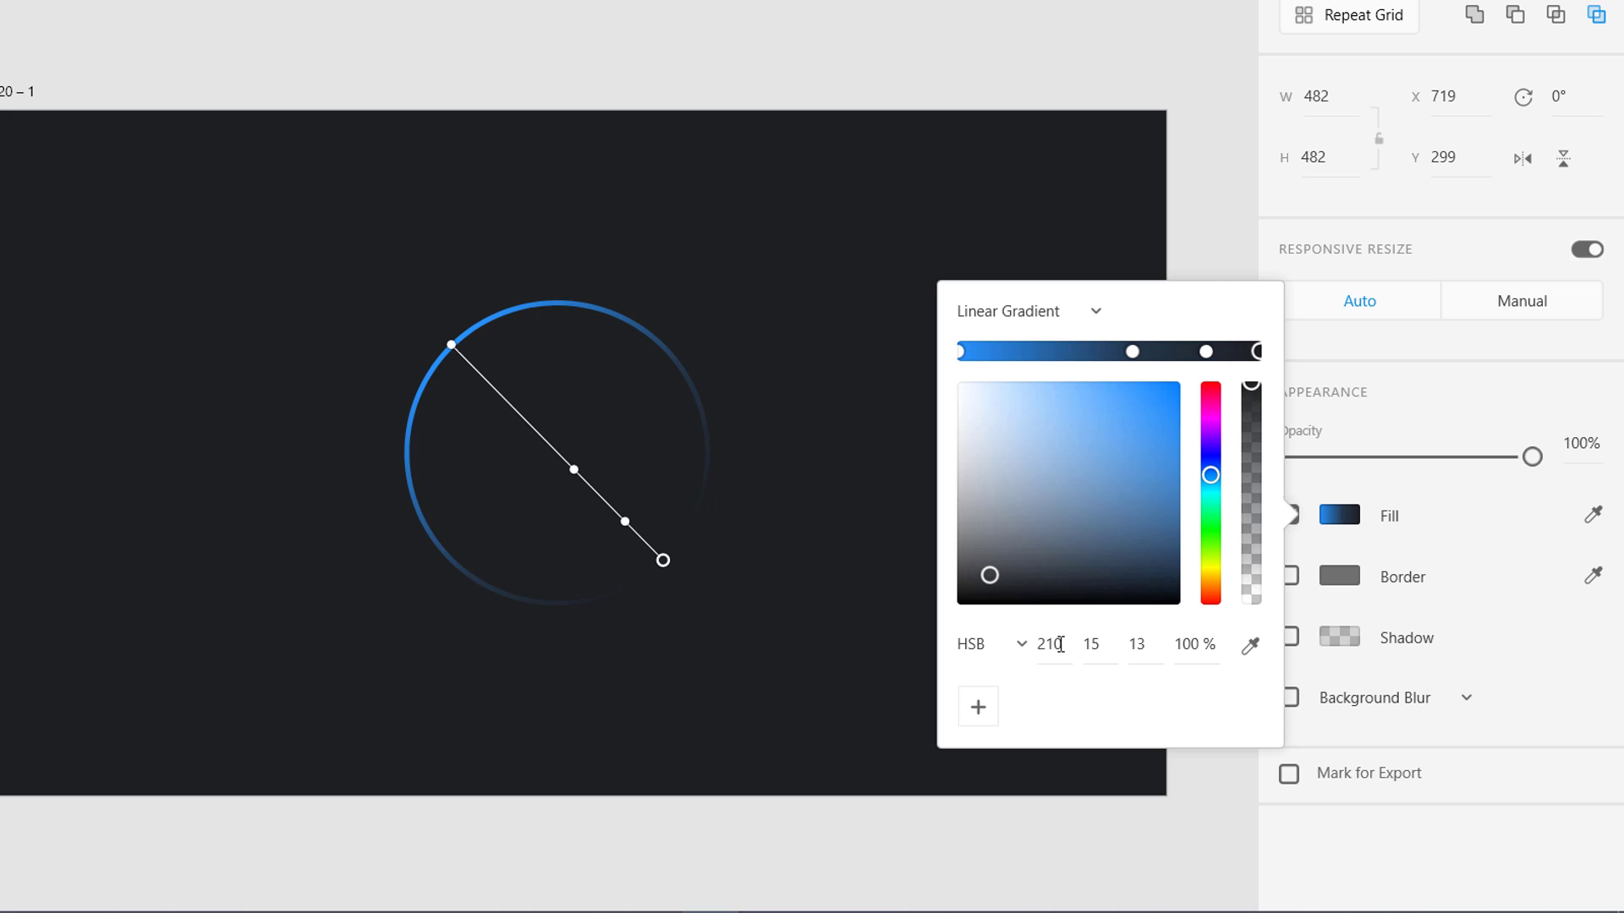
pyautogui.click(732, 144)
pyautogui.click(17, 91)
pyautogui.click(1339, 578)
pyautogui.click(742, 525)
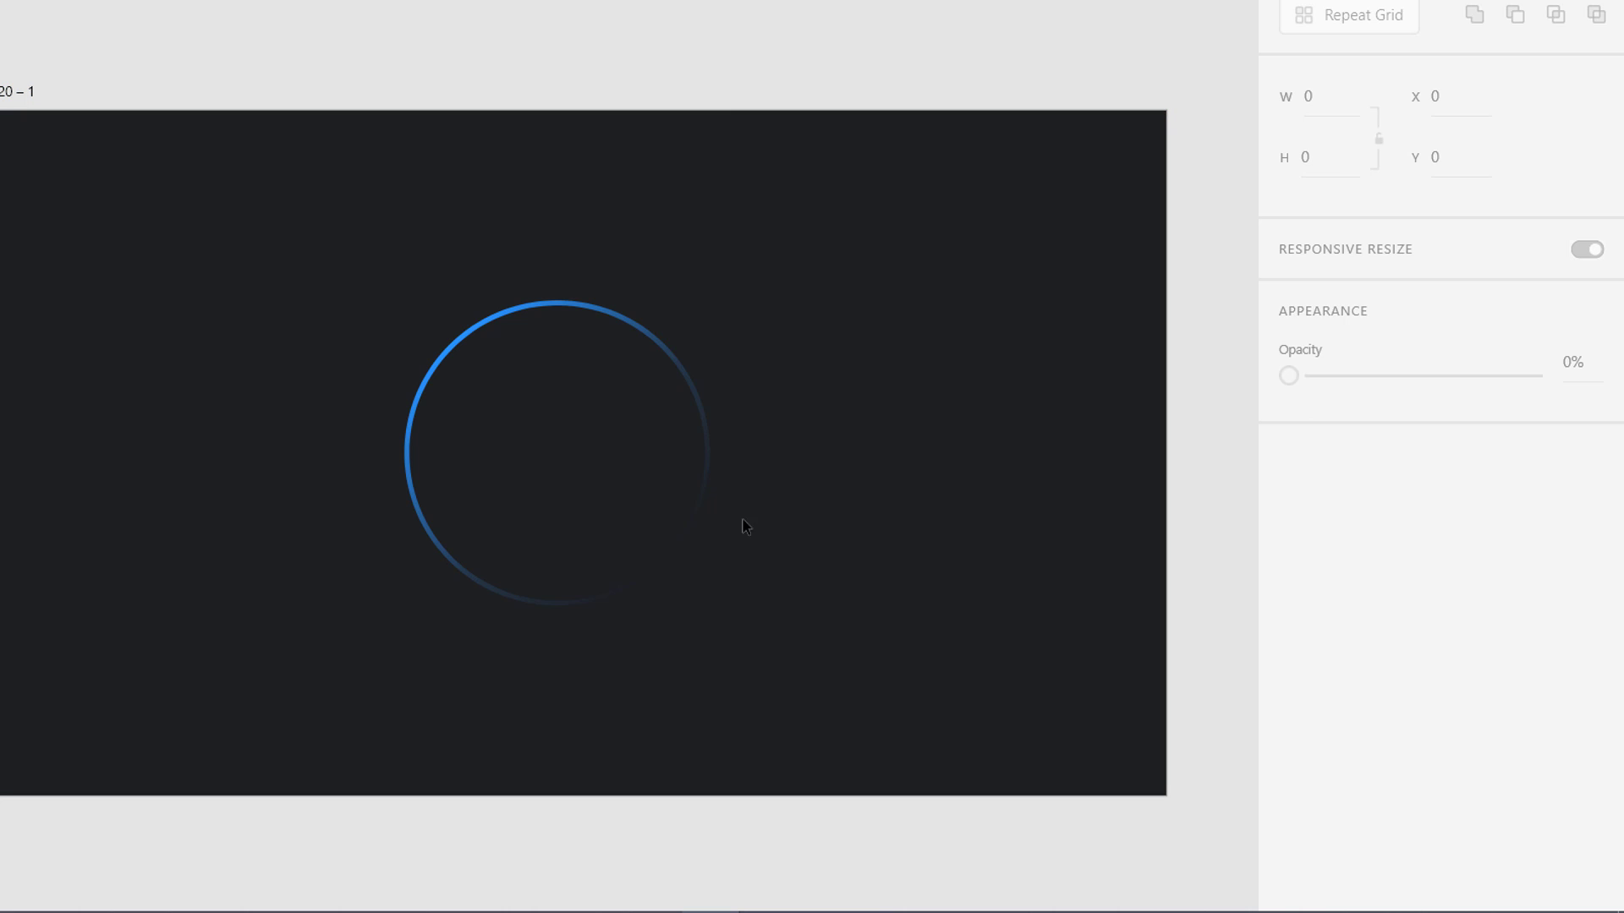
pyautogui.click(711, 441)
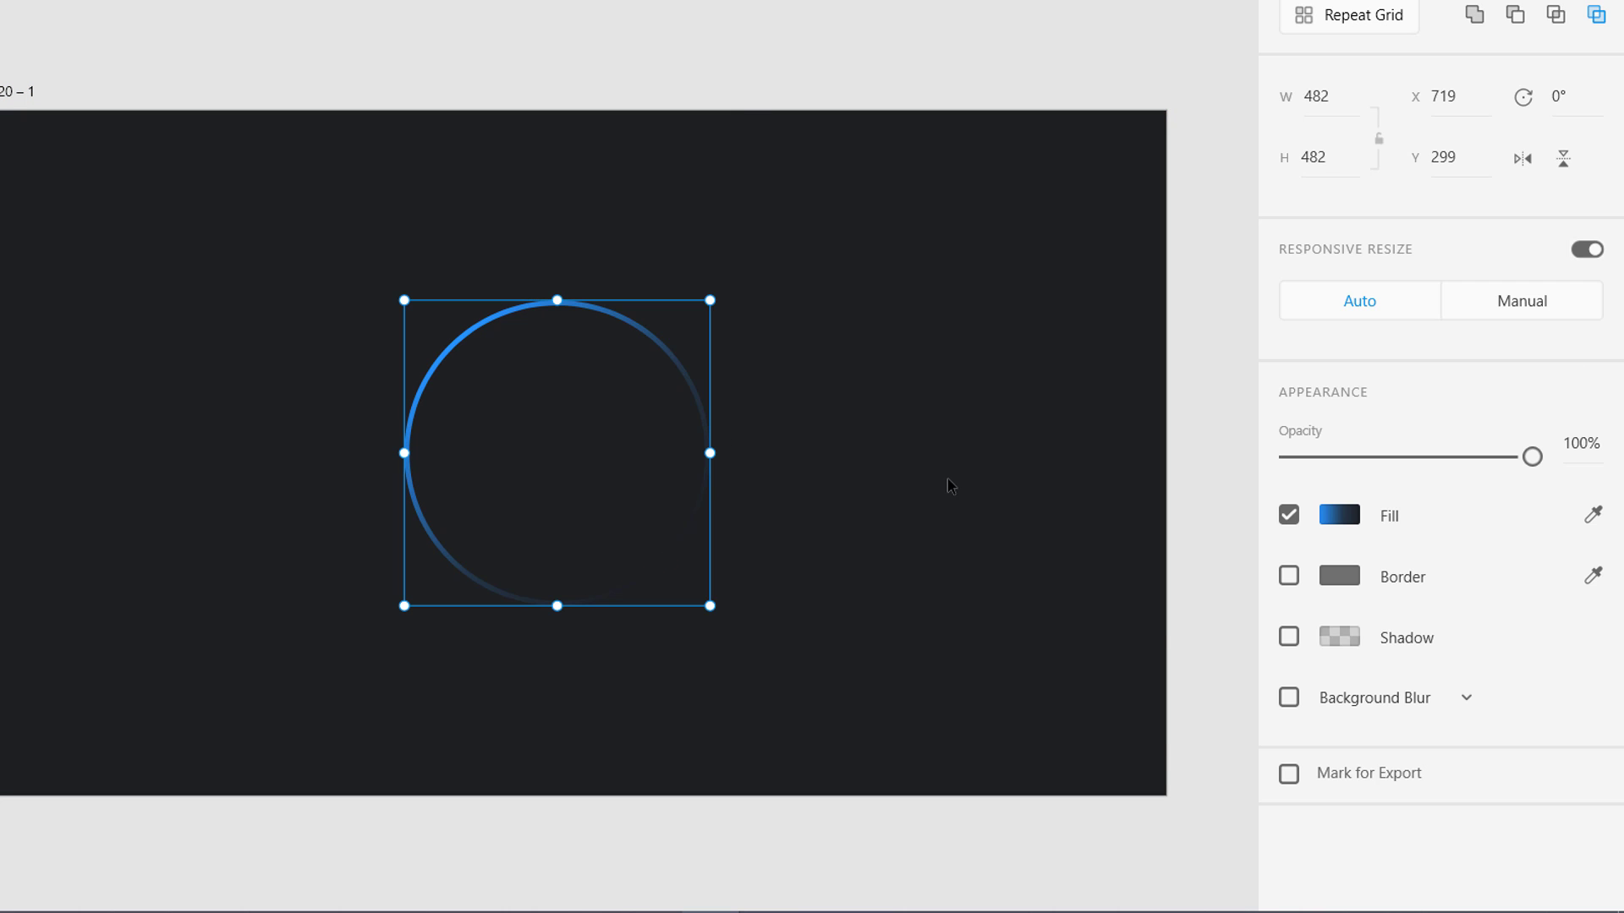
pyautogui.click(1339, 521)
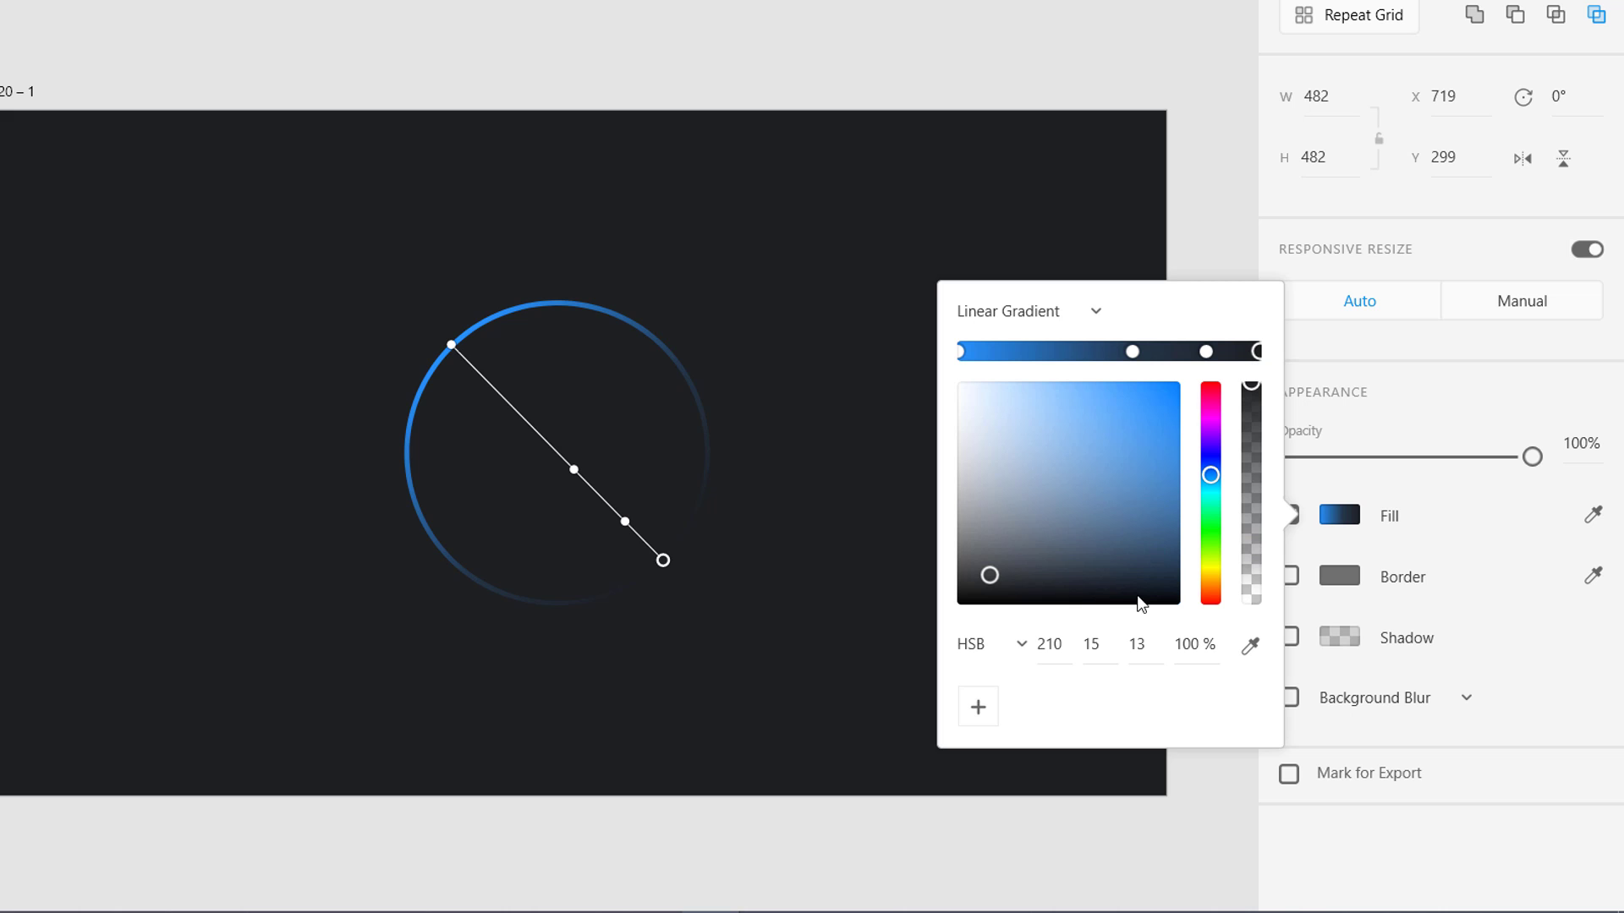
pyautogui.click(1207, 351)
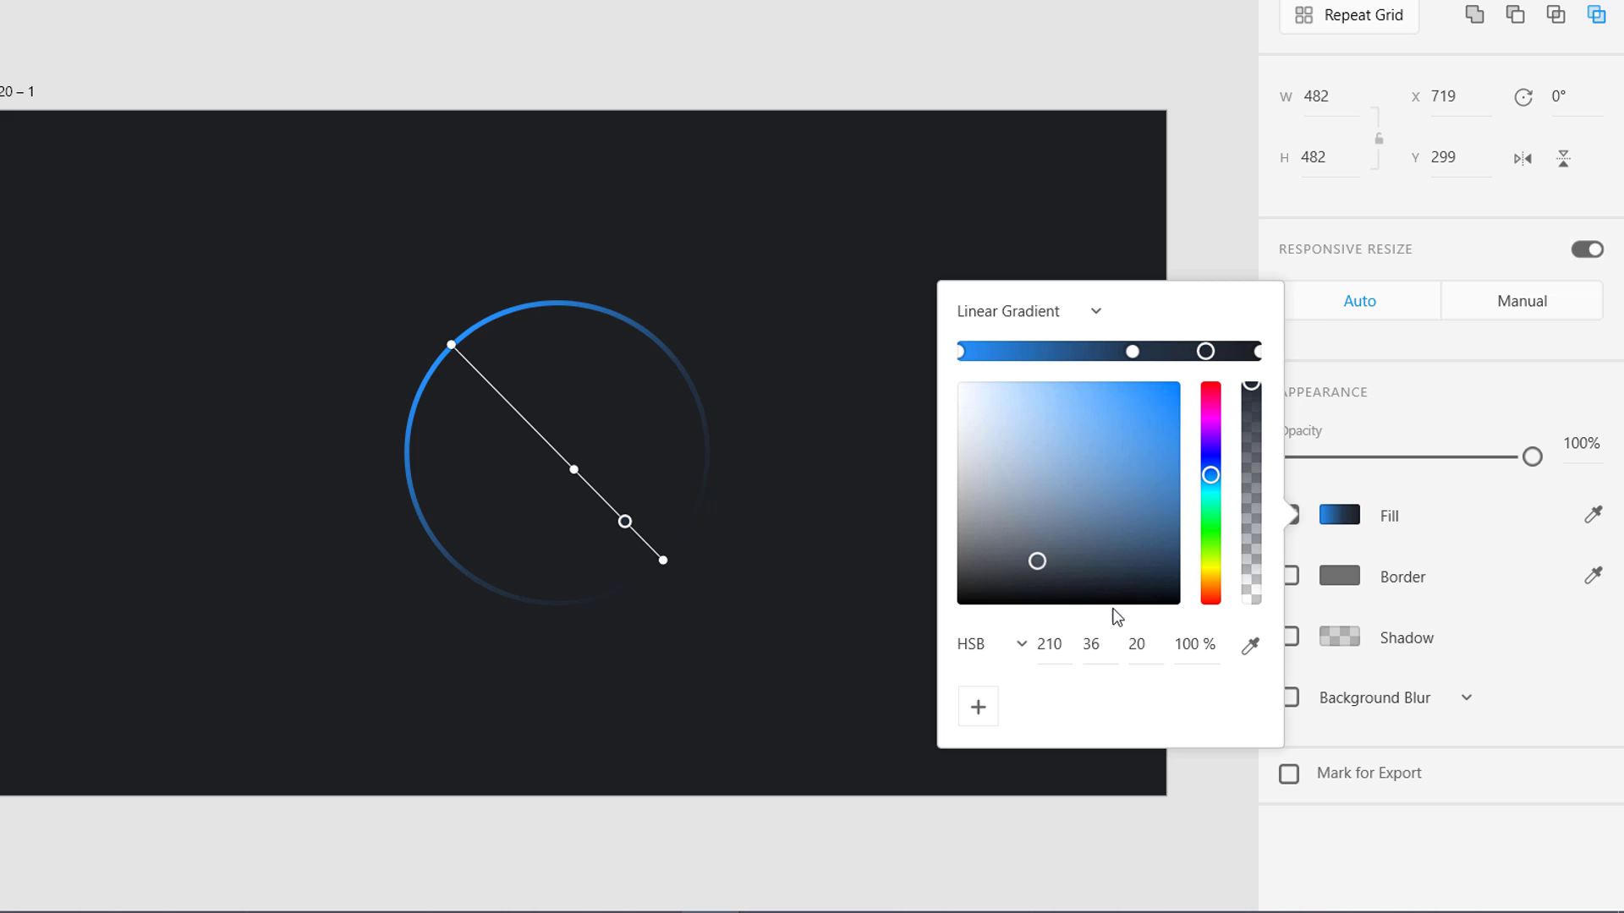
pyautogui.click(804, 620)
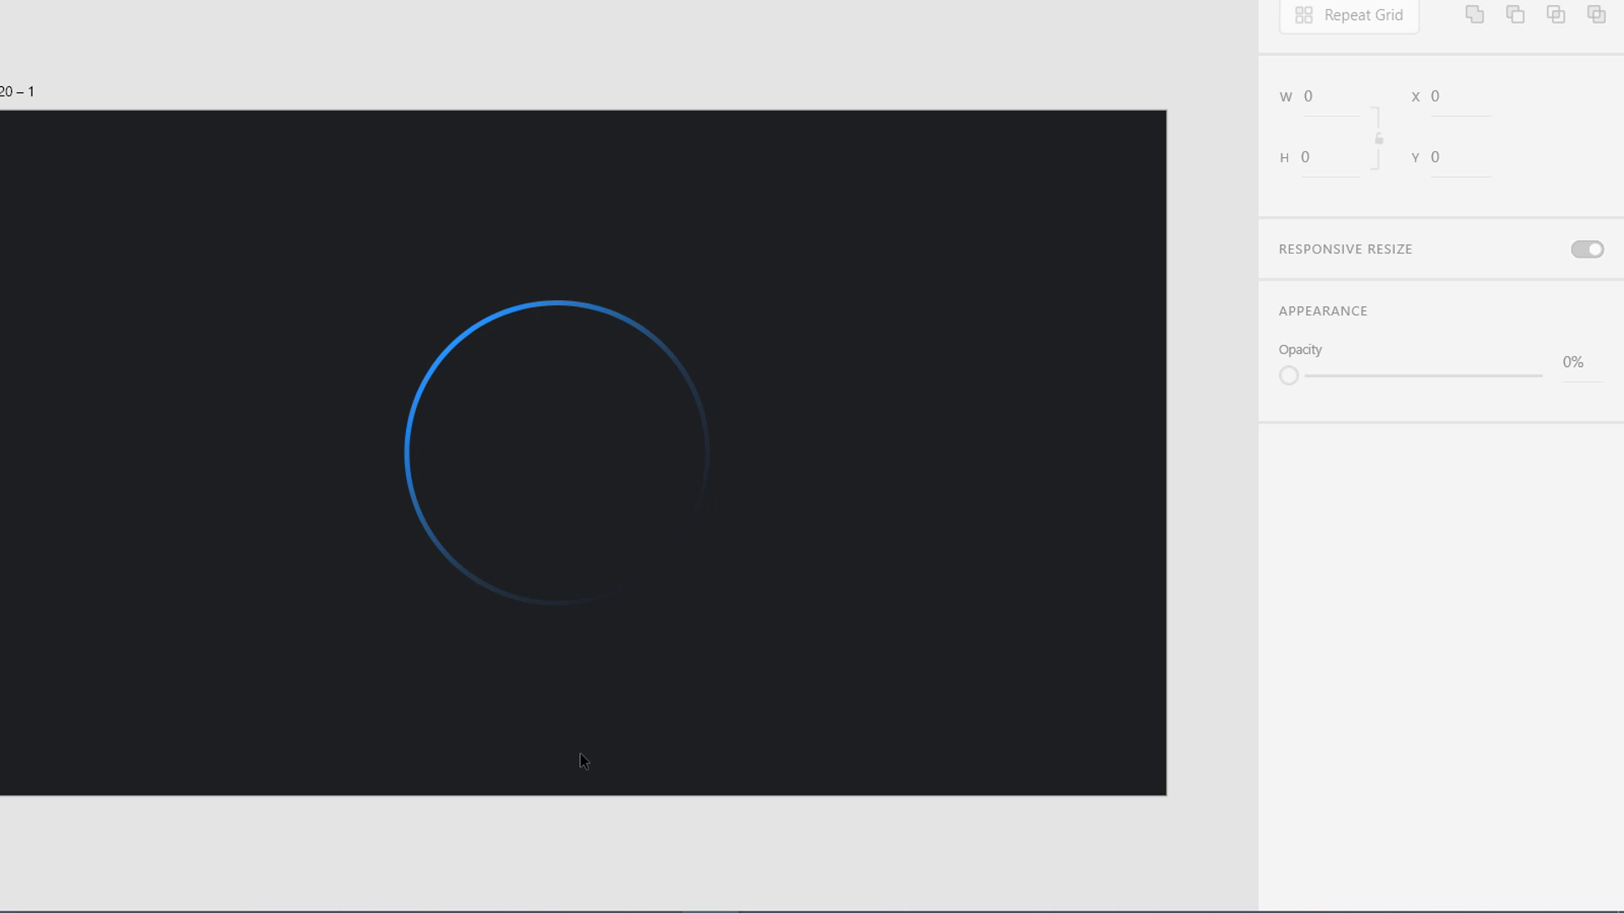
# Add the text label "TOTAL TRANSCATIONS" inside the ring, slightly above its centre.
pyautogui.press('t')
pyautogui.click(490, 428)
pyautogui.write('TOTAL')
pyautogui.press('BackSpace')
pyautogui.press('BackSpace')
pyautogui.write('L TRANSCATIONS')
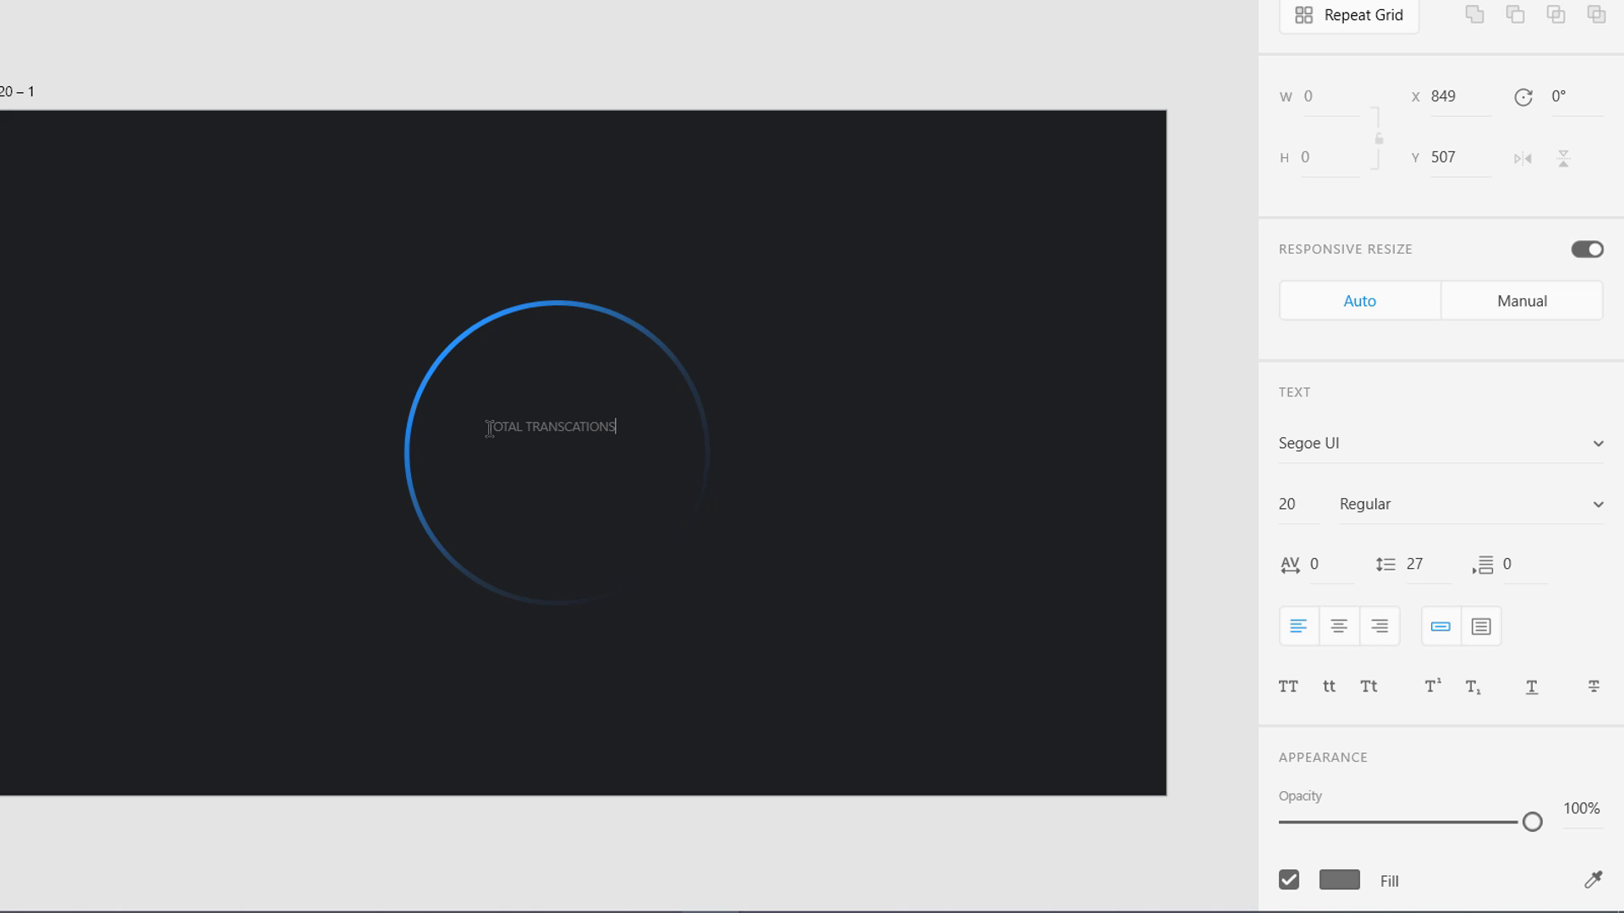
pyautogui.press('Escape')
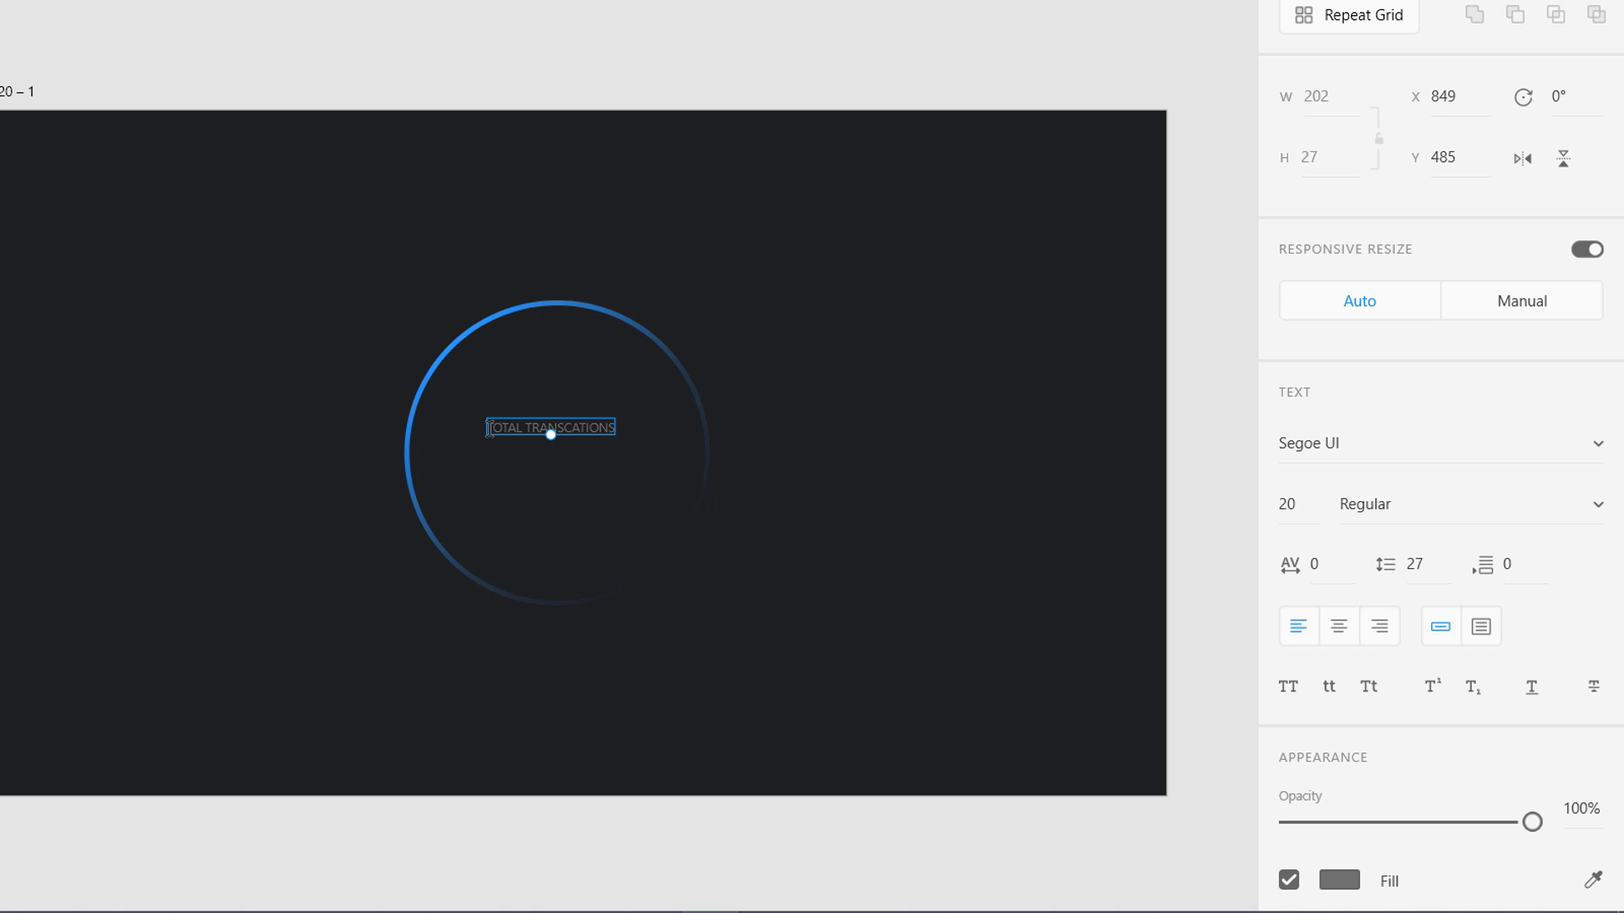
# Set the label's font to SF Display and its character spacing to 10.
pyautogui.click(1406, 445)
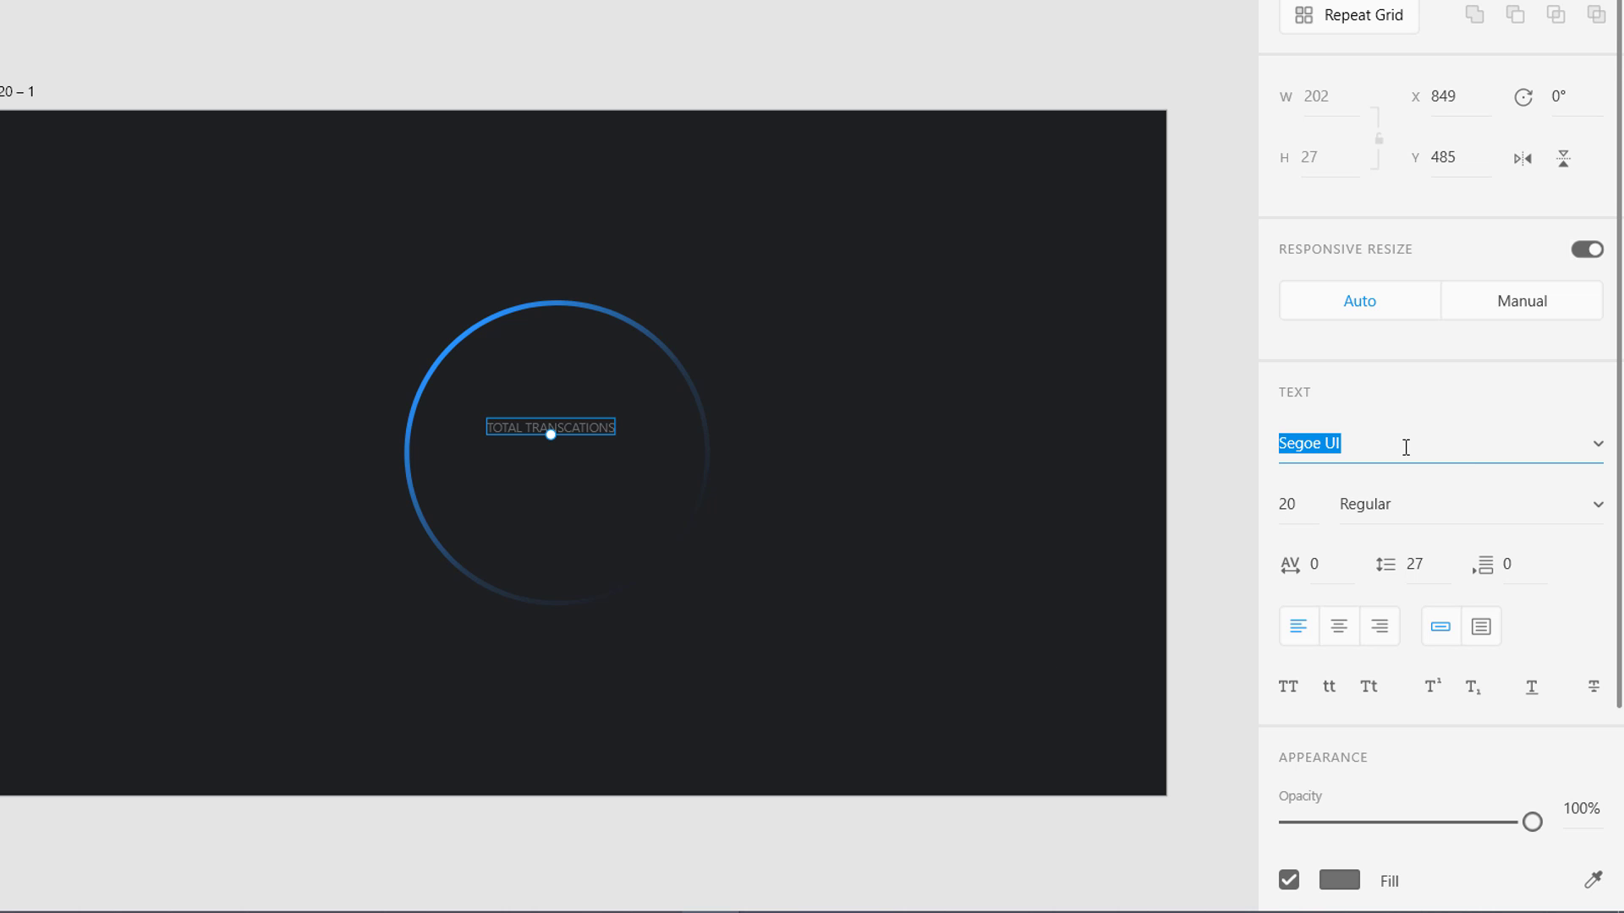
pyautogui.write('S')
pyautogui.press('BackSpace')
pyautogui.write('F Display')
pyautogui.press('Return')
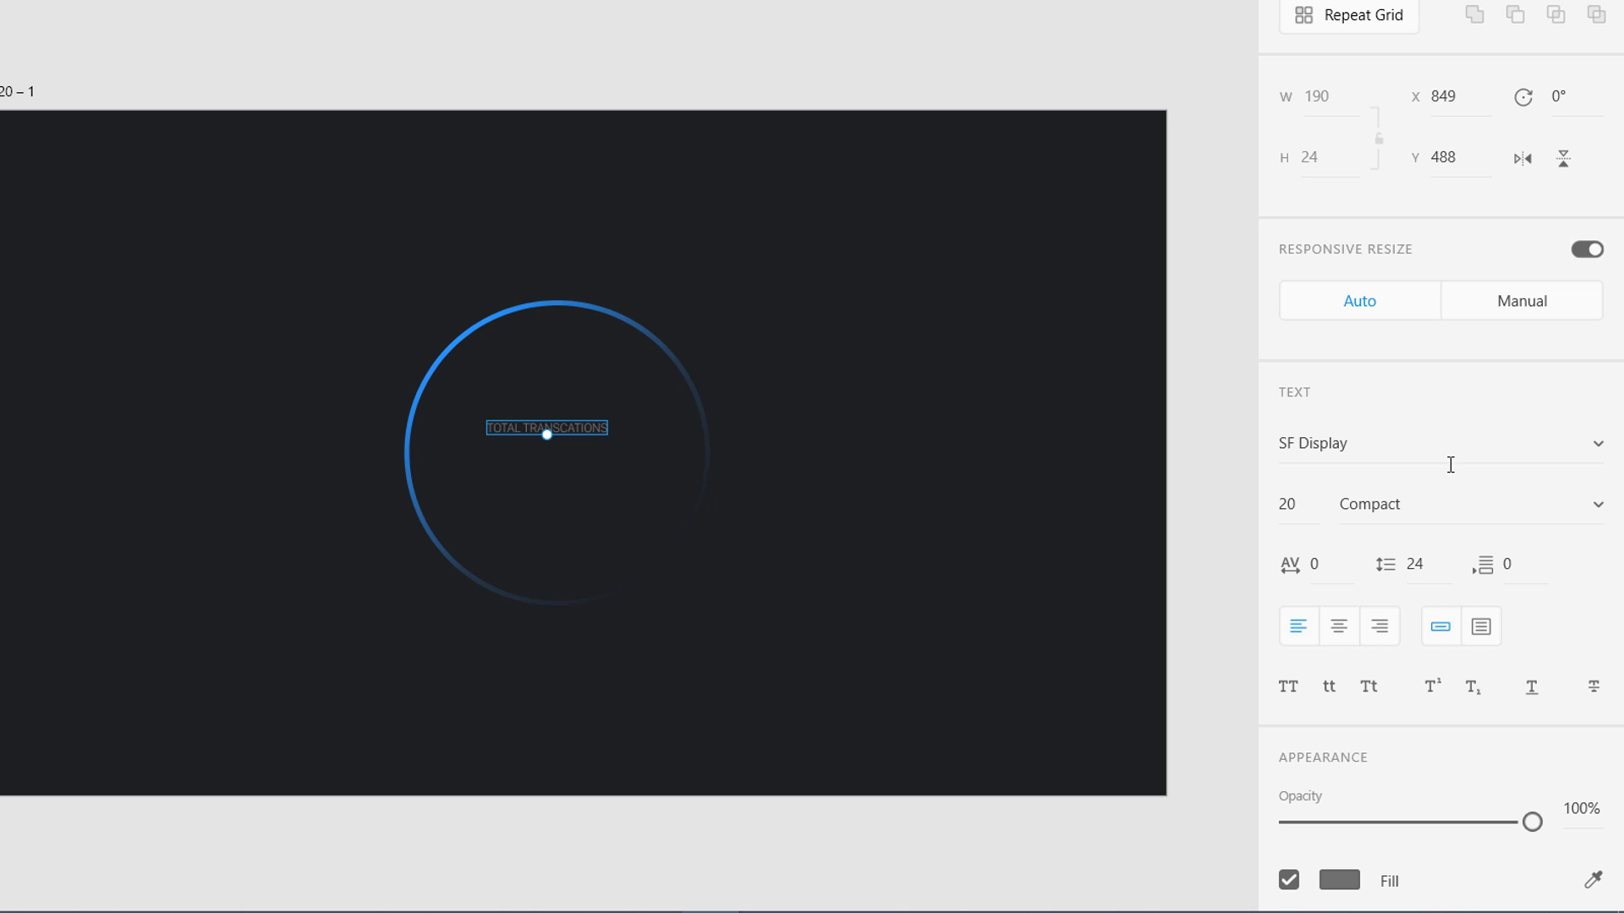
pyautogui.click(1339, 561)
pyautogui.doubleClick(1339, 561)
pyautogui.write('10')
pyautogui.press('Return')
# Set the label's font size to 30 and centre it horizontally within the ring at about X 815, Y 475.
pyautogui.doubleClick(1300, 499)
pyautogui.write('25')
pyautogui.press('Return')
pyautogui.press('Up')
pyautogui.press('Up')
pyautogui.press('Up')
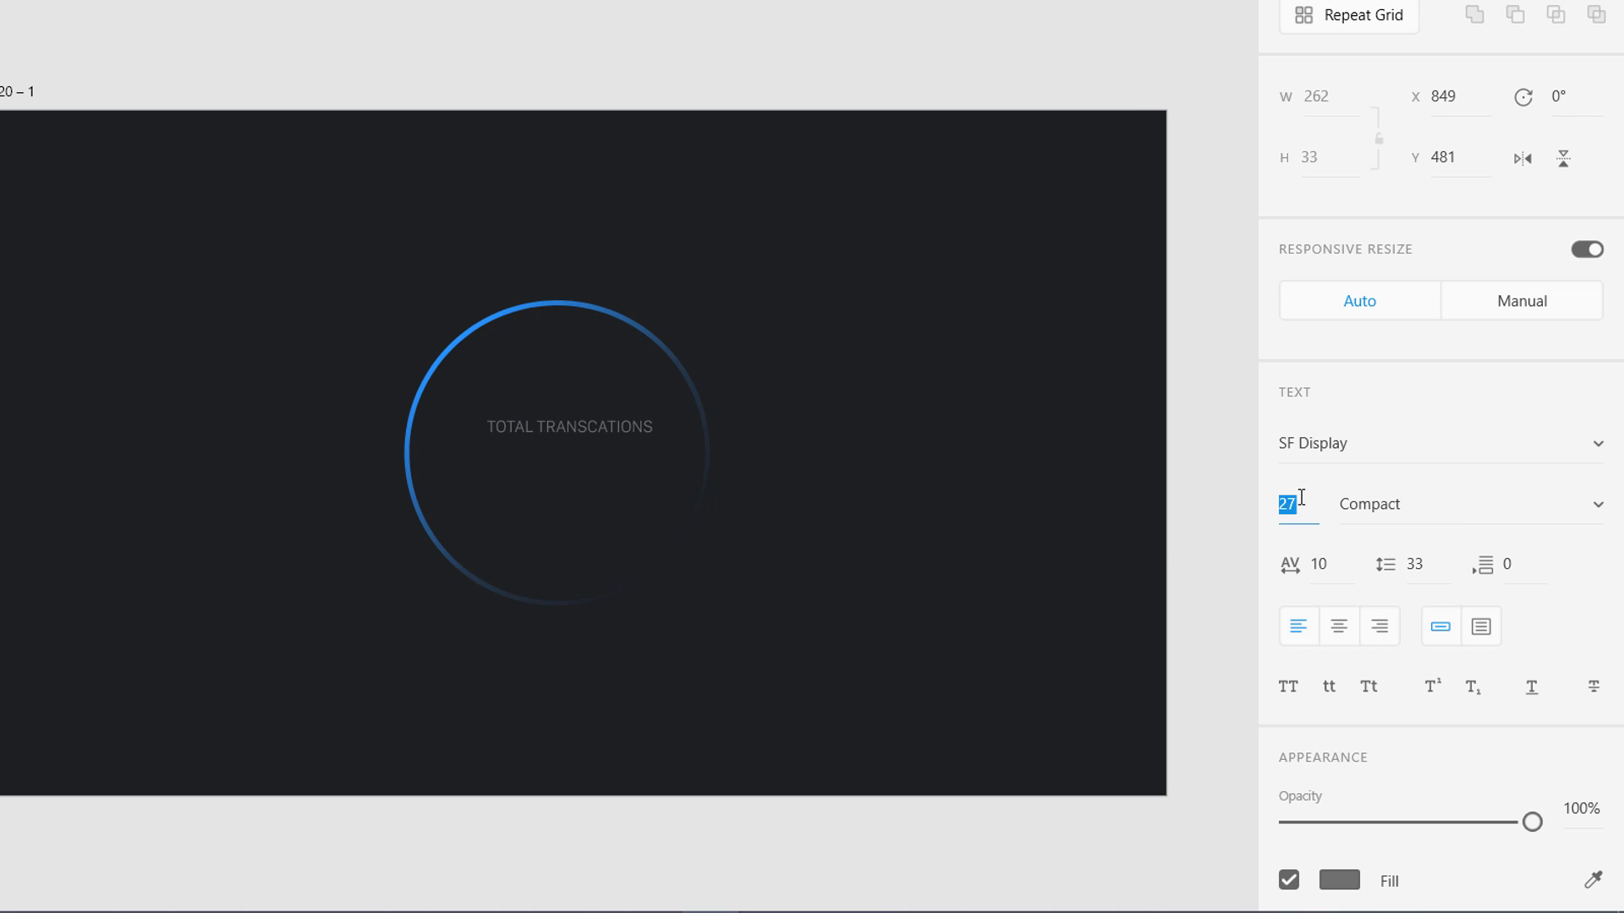
pyautogui.press('Up')
pyautogui.press('Up')
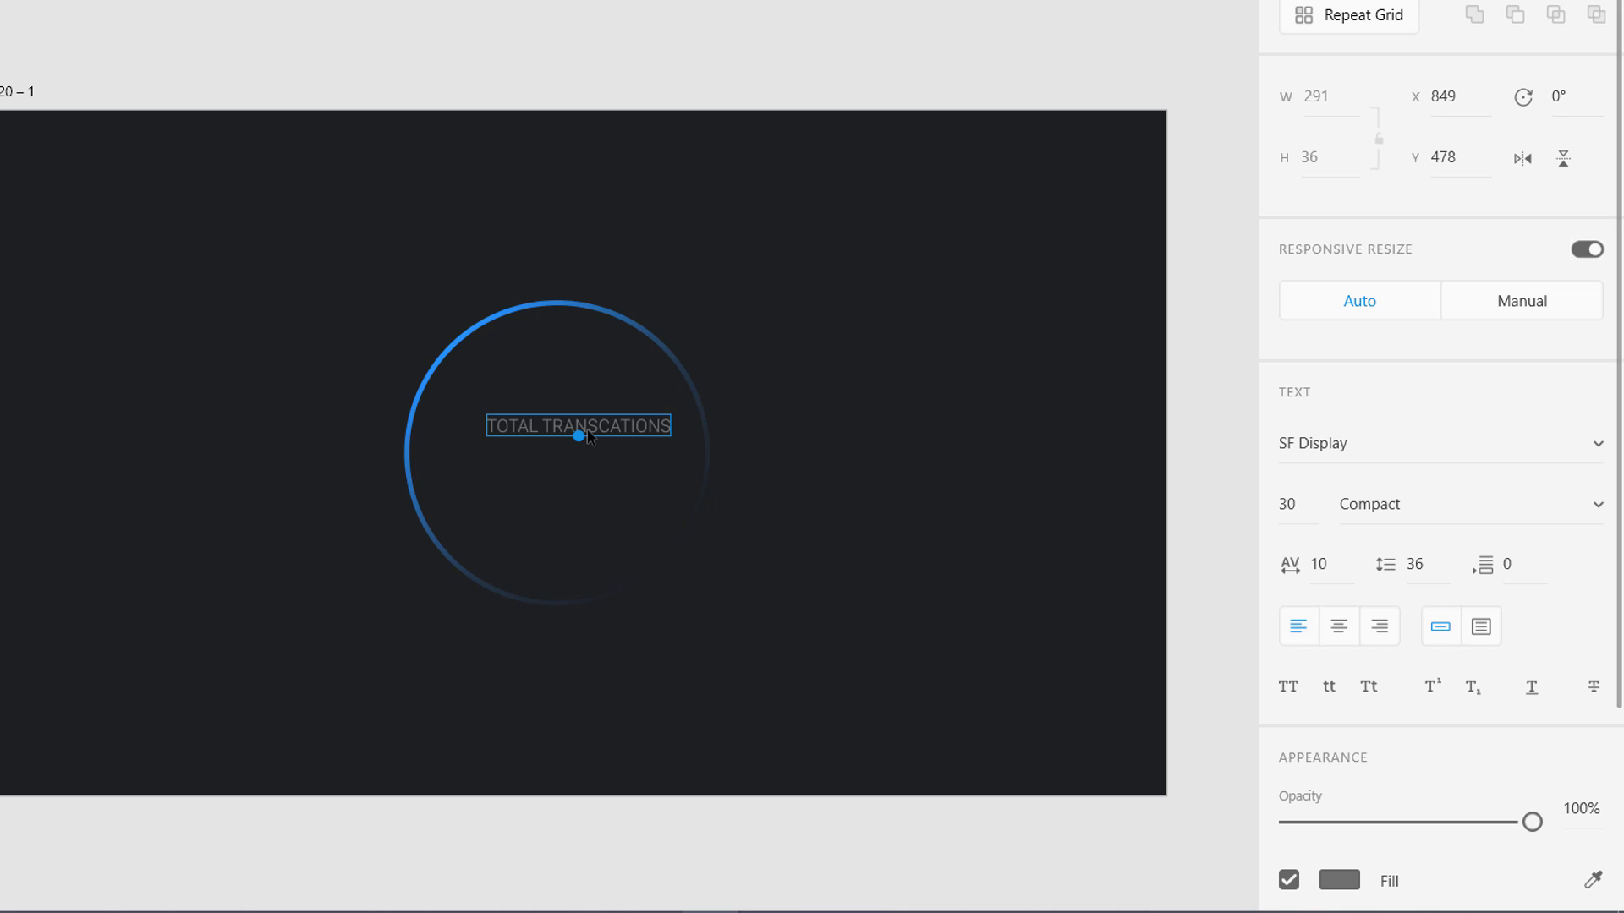
pyautogui.moveTo(580, 436); pyautogui.dragTo(558, 433)
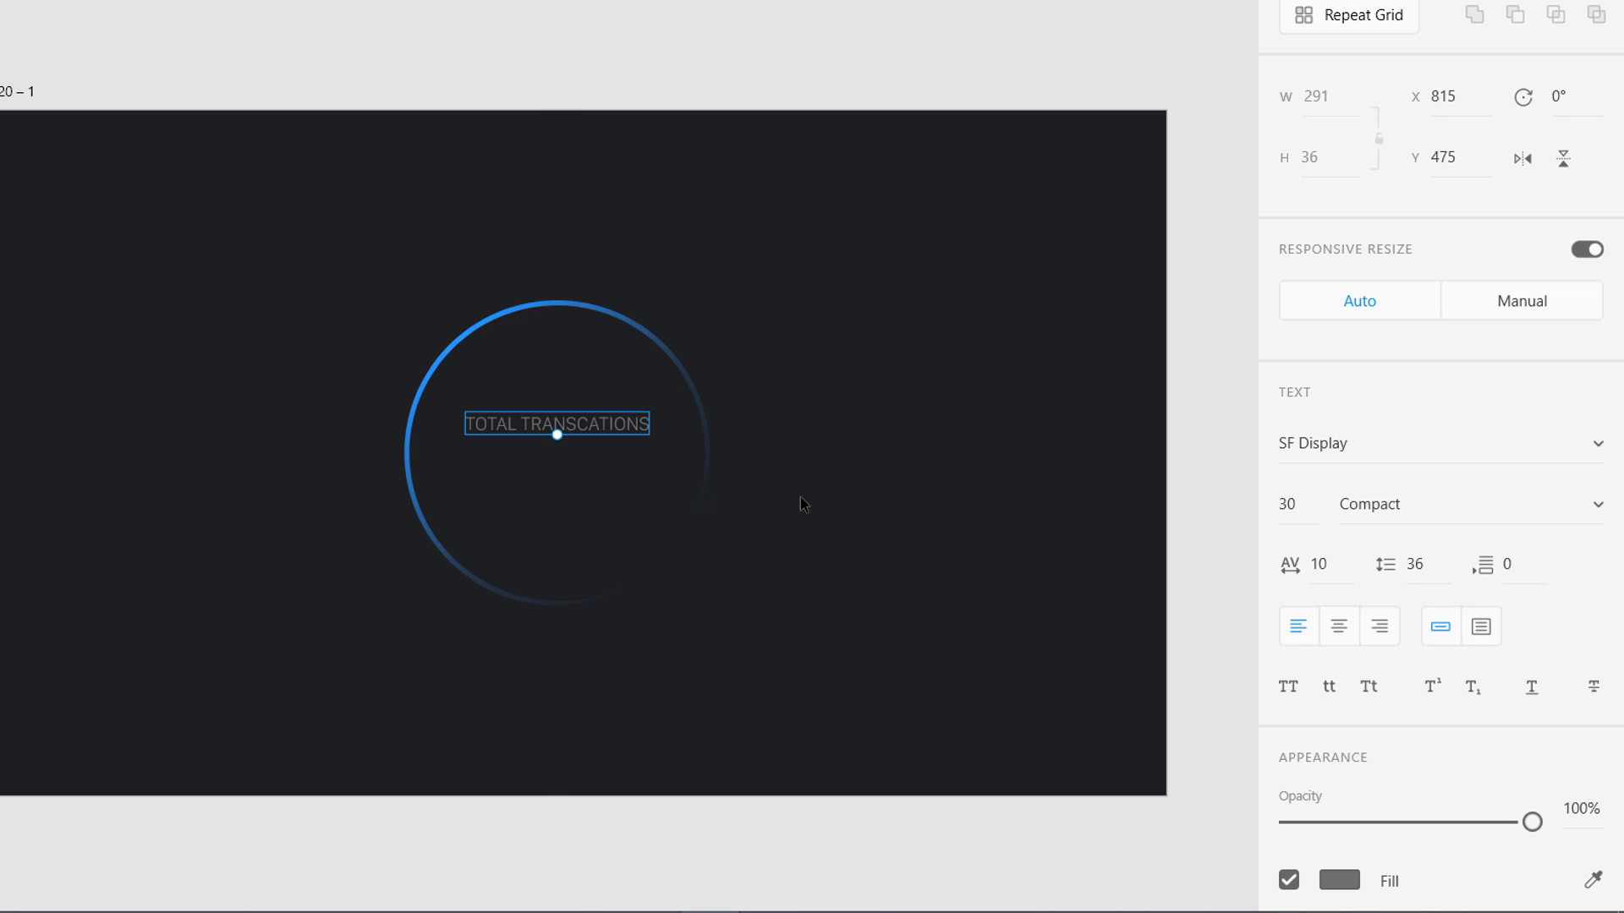
# Set the label's fill to a muted dark blue with HSB 210, 67, 45.
pyautogui.scroll(-3, 1494, 760)
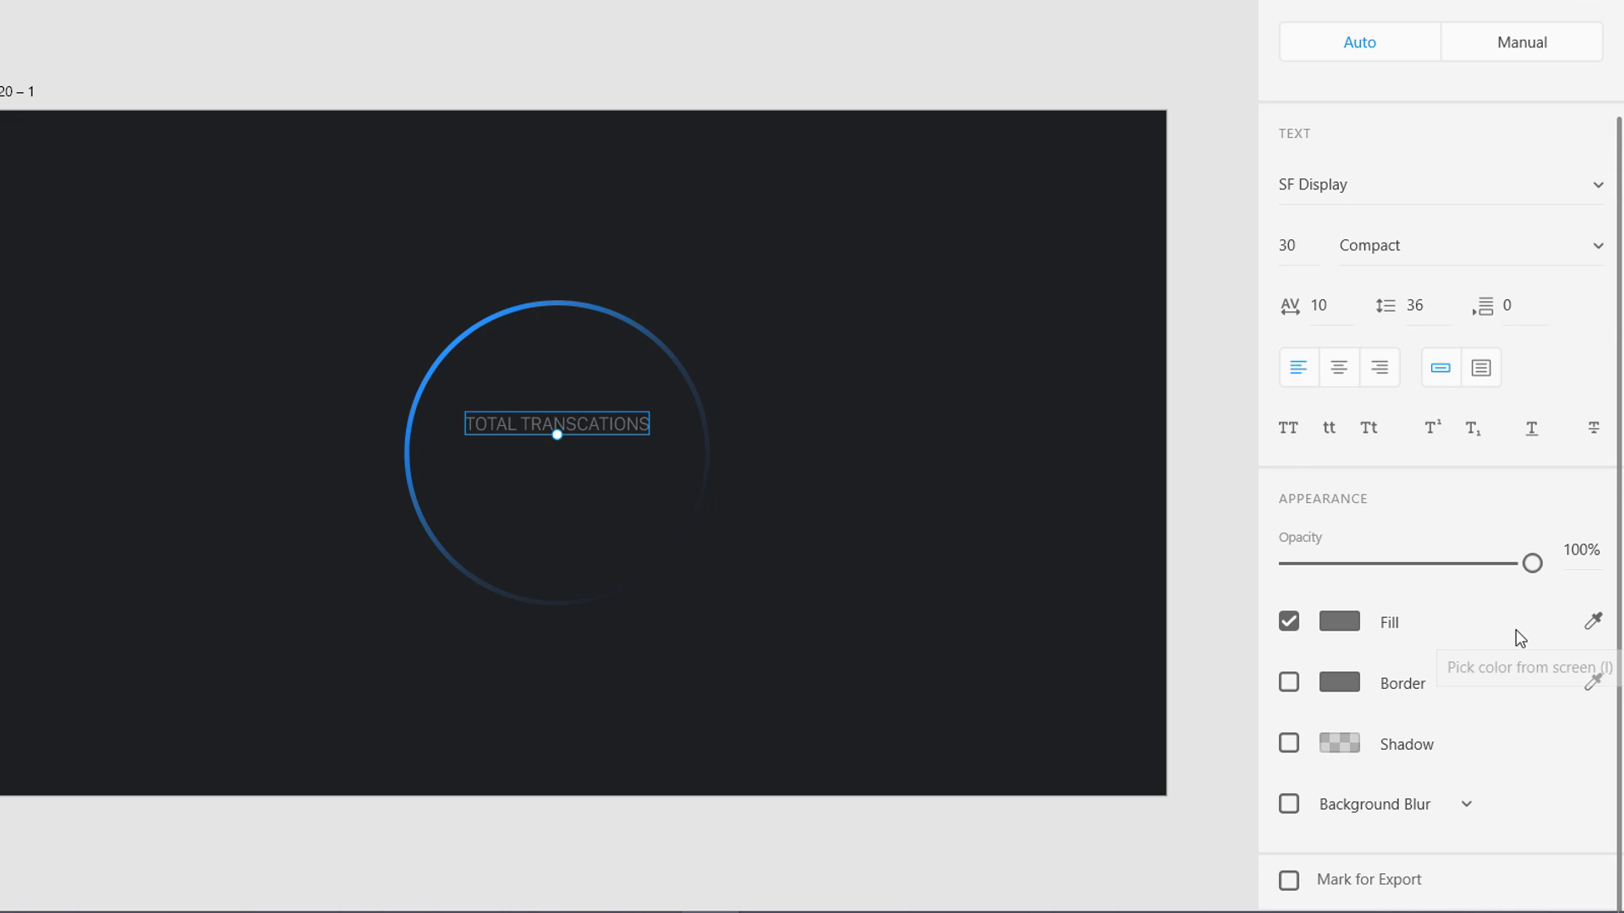
pyautogui.click(1343, 625)
pyautogui.click(1049, 711)
pyautogui.write('210')
pyautogui.press('Return')
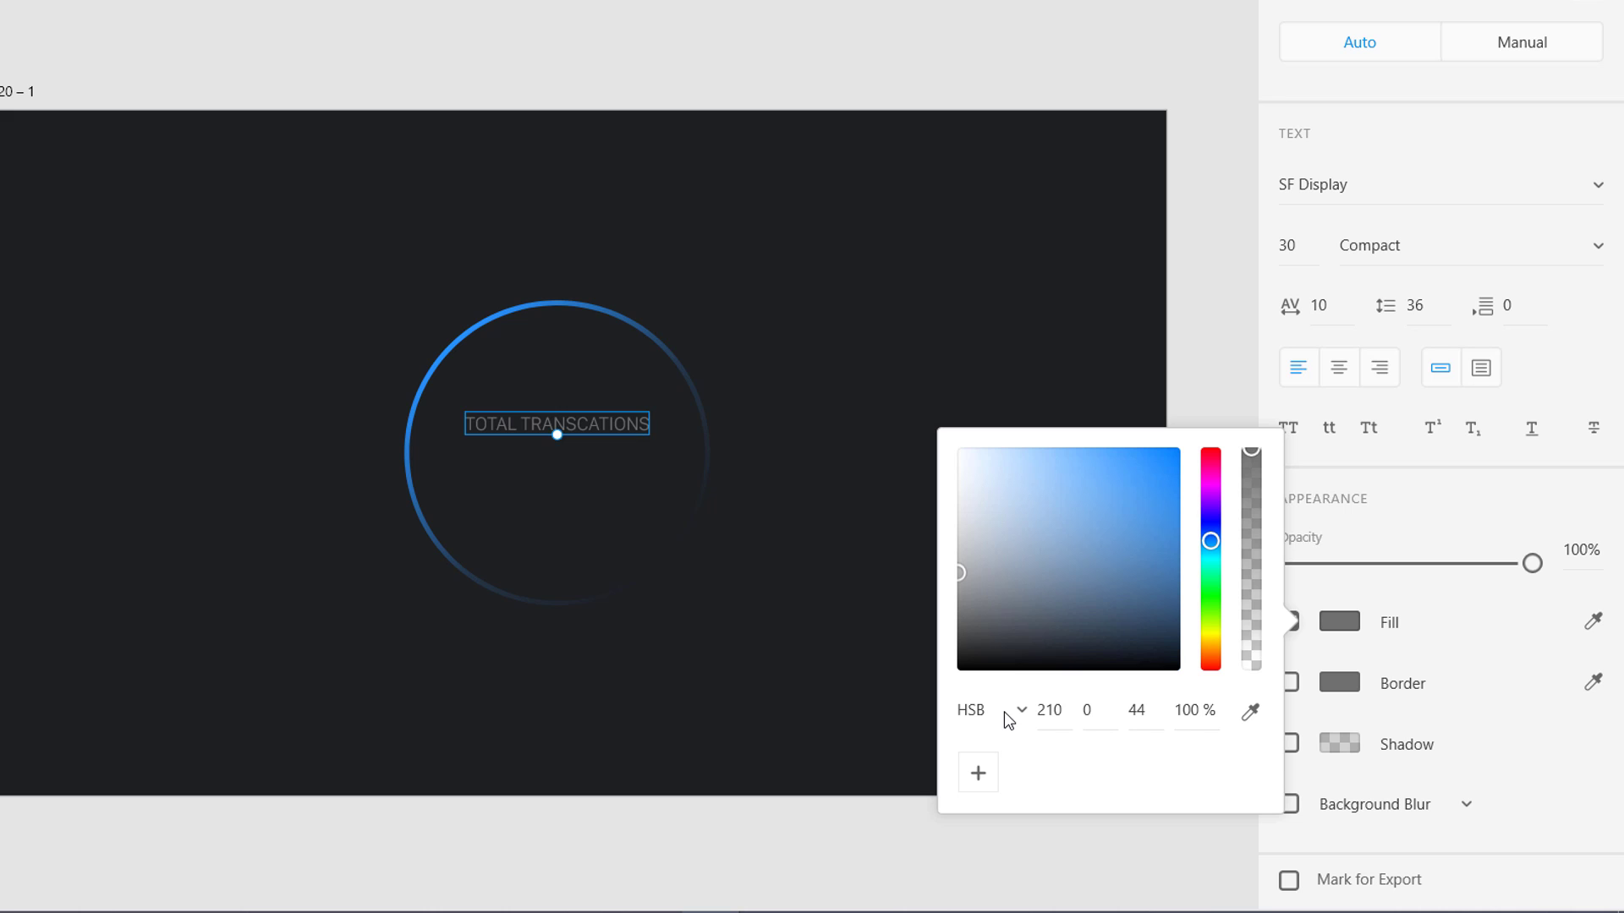
pyautogui.moveTo(1005, 587); pyautogui.dragTo(1106, 572)
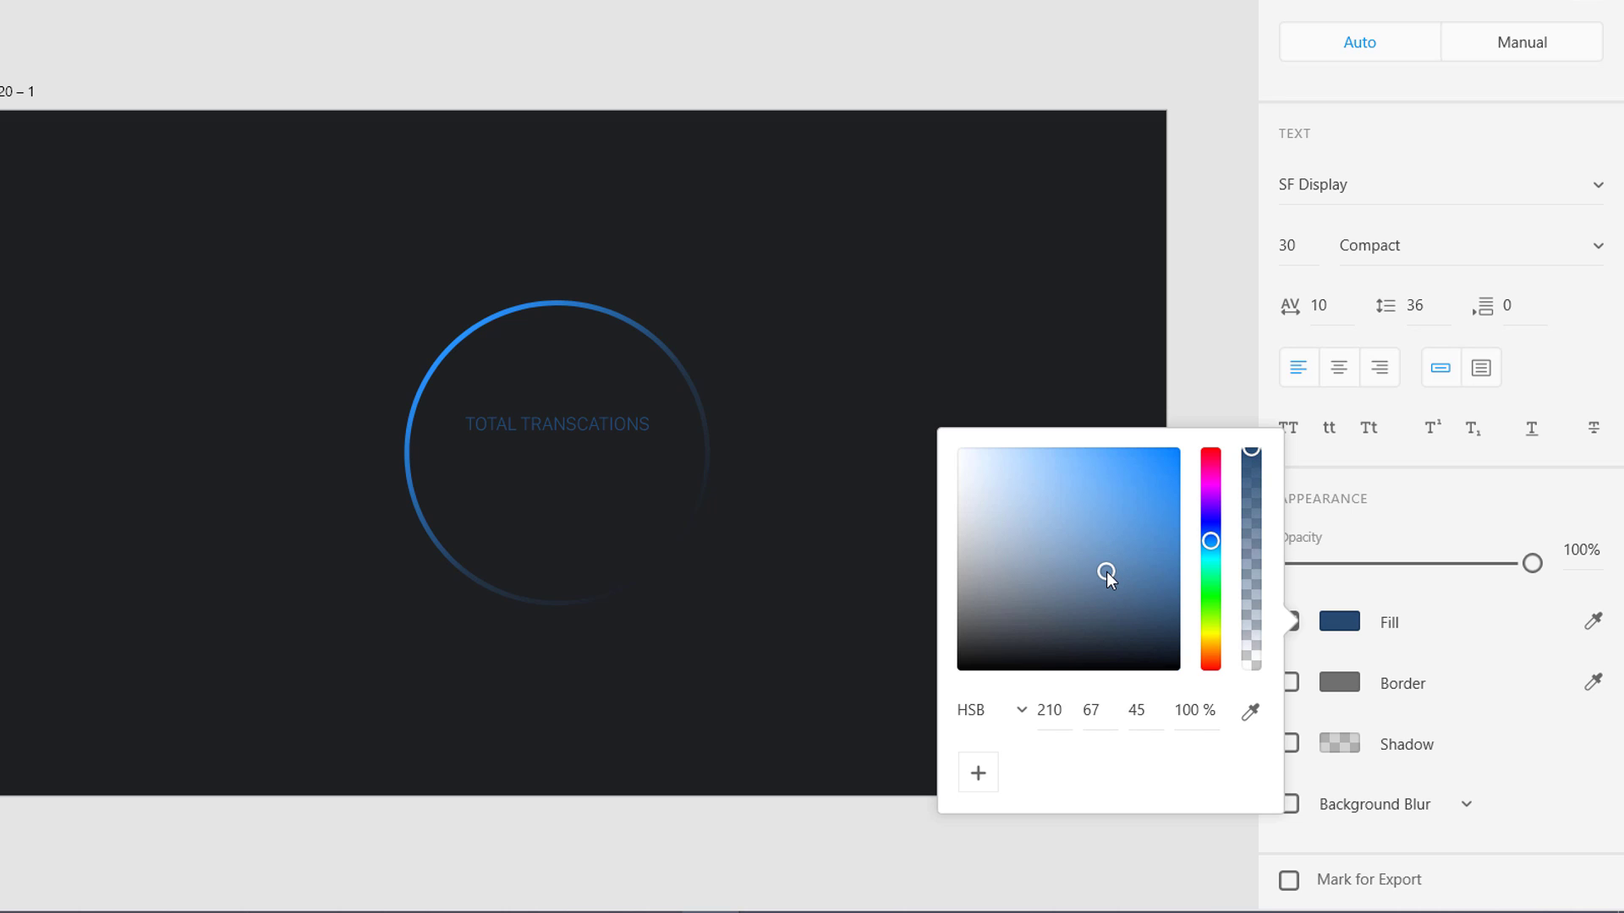
pyautogui.click(770, 633)
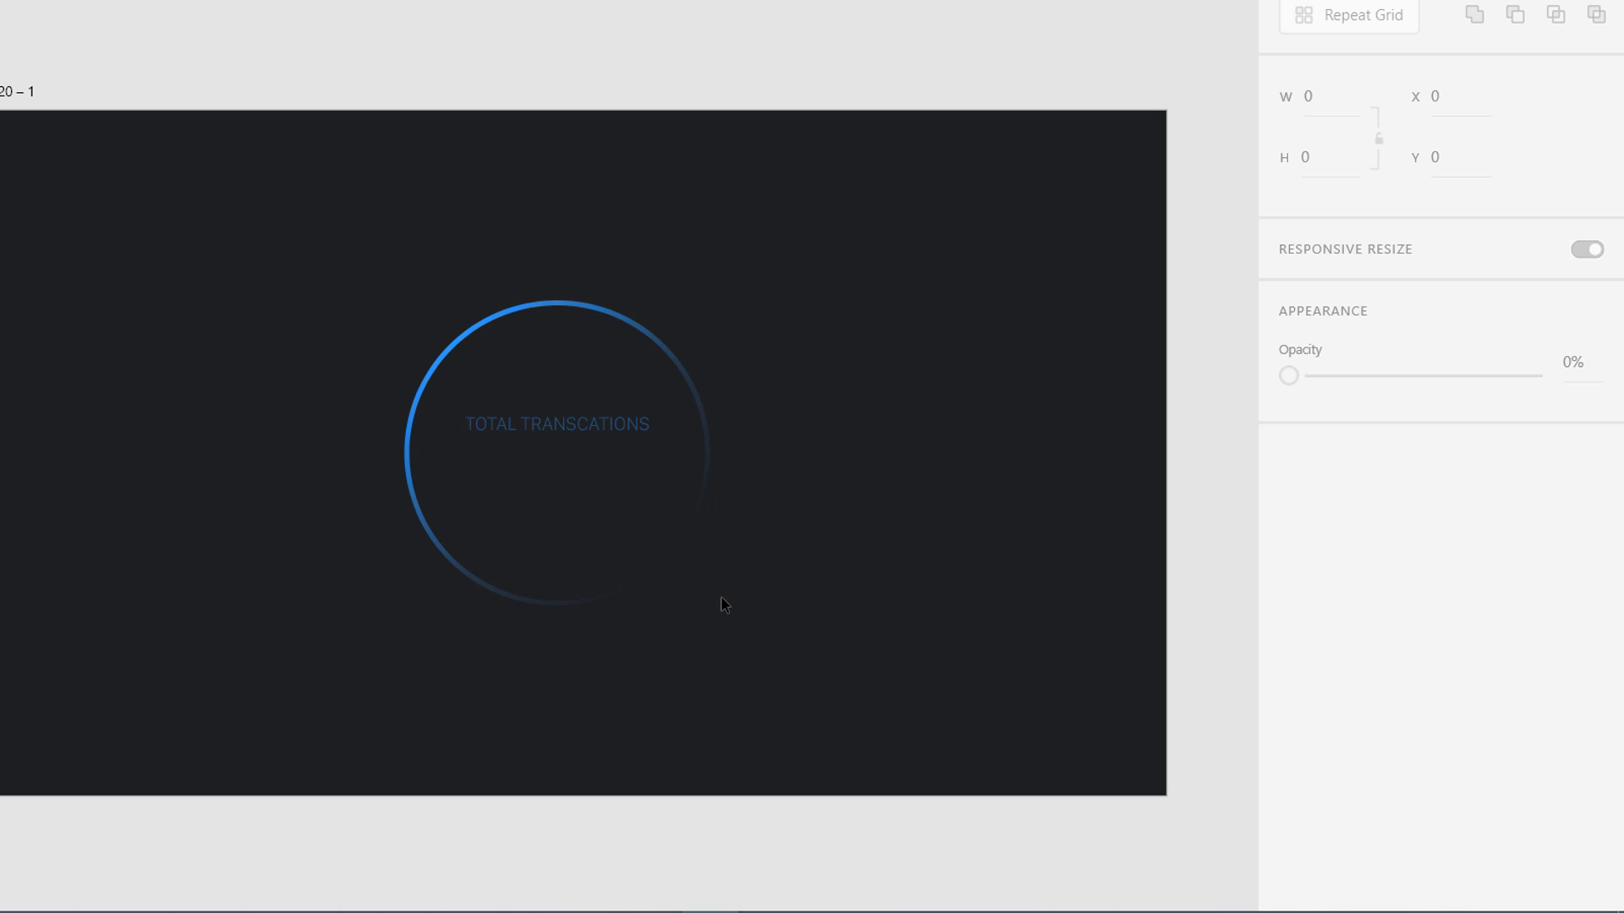
# Lighten the TOTAL TRANSCATIONS label's fill to HSB 210, 57, 49.
pyautogui.hotkey('ctrl', '+')
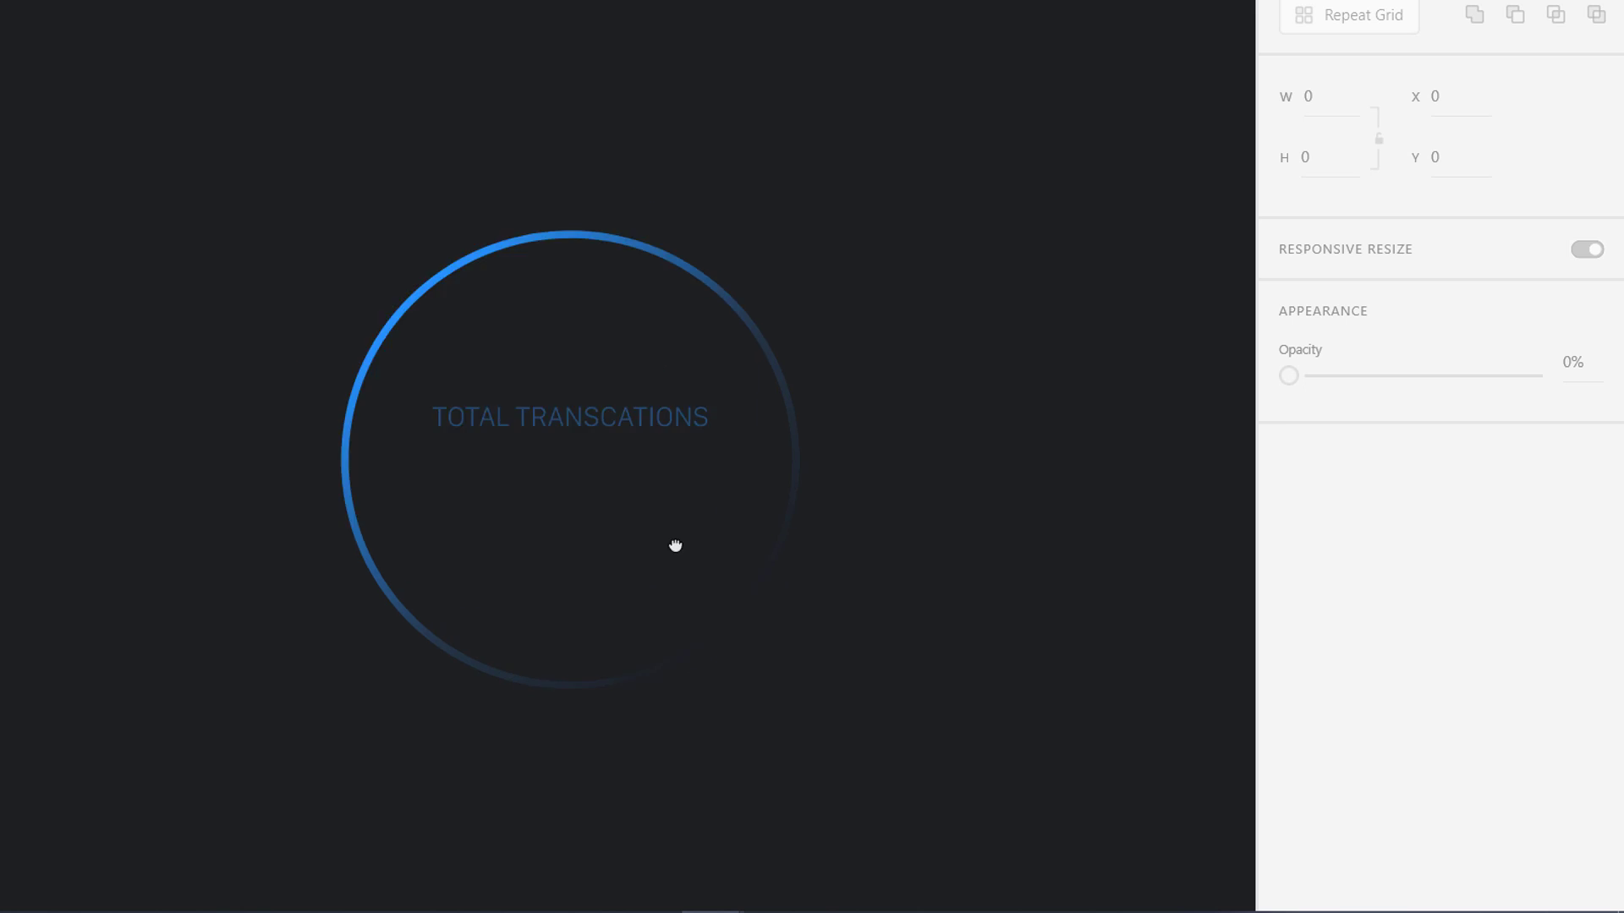
pyautogui.moveTo(703, 580); pyautogui.dragTo(642, 495)
pyautogui.hotkey('ctrl', '+')
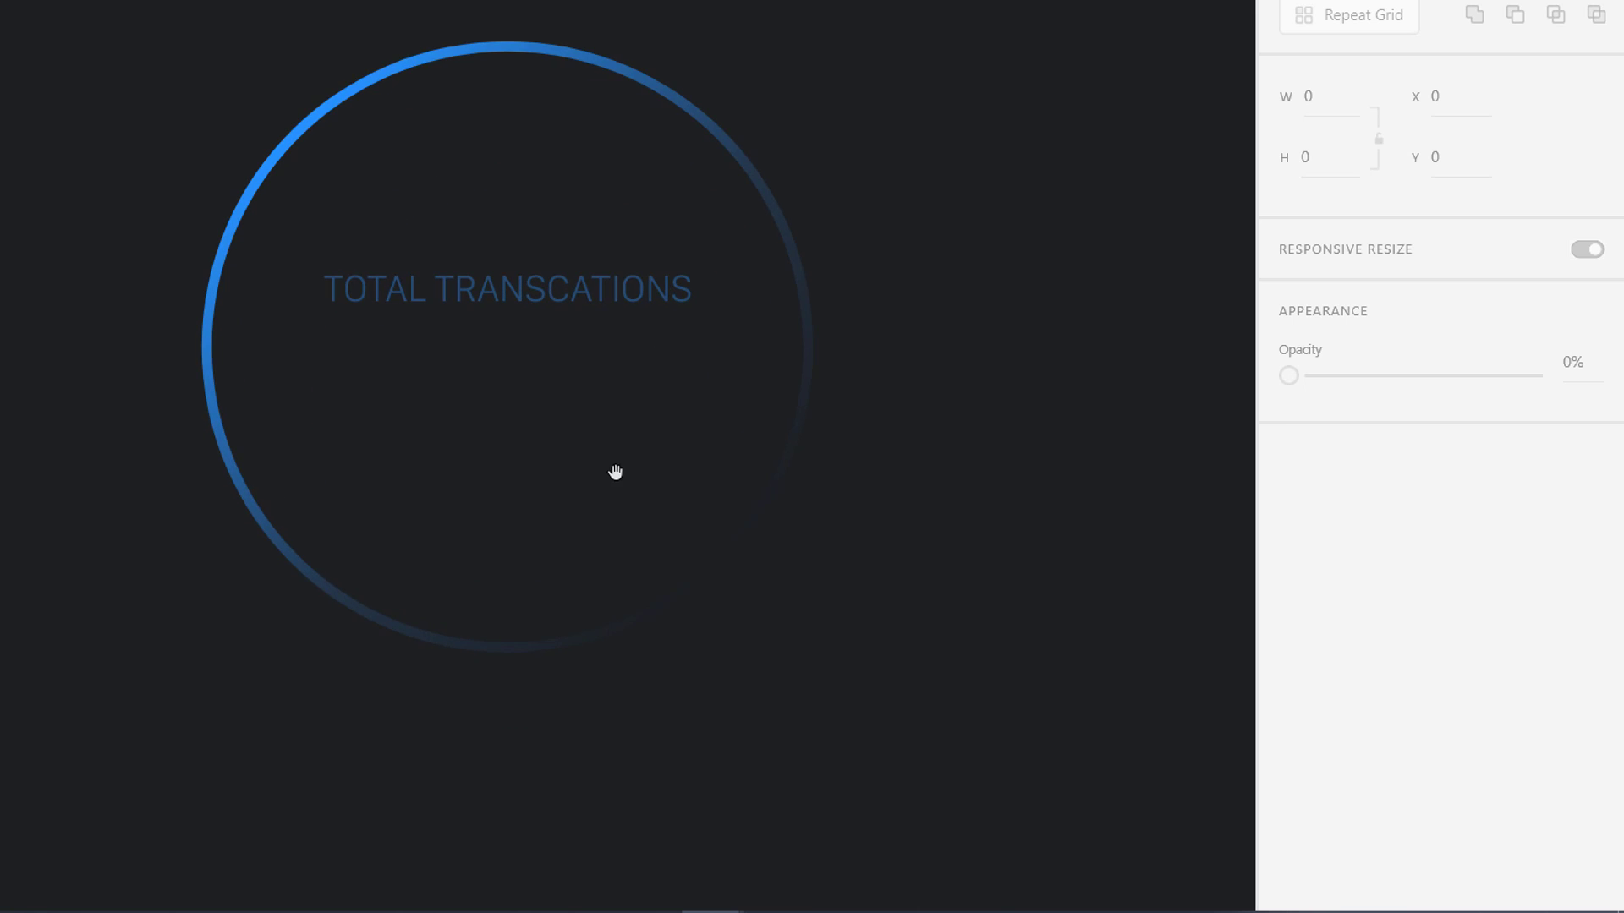
pyautogui.scroll(1, 627, 554)
pyautogui.click(572, 372)
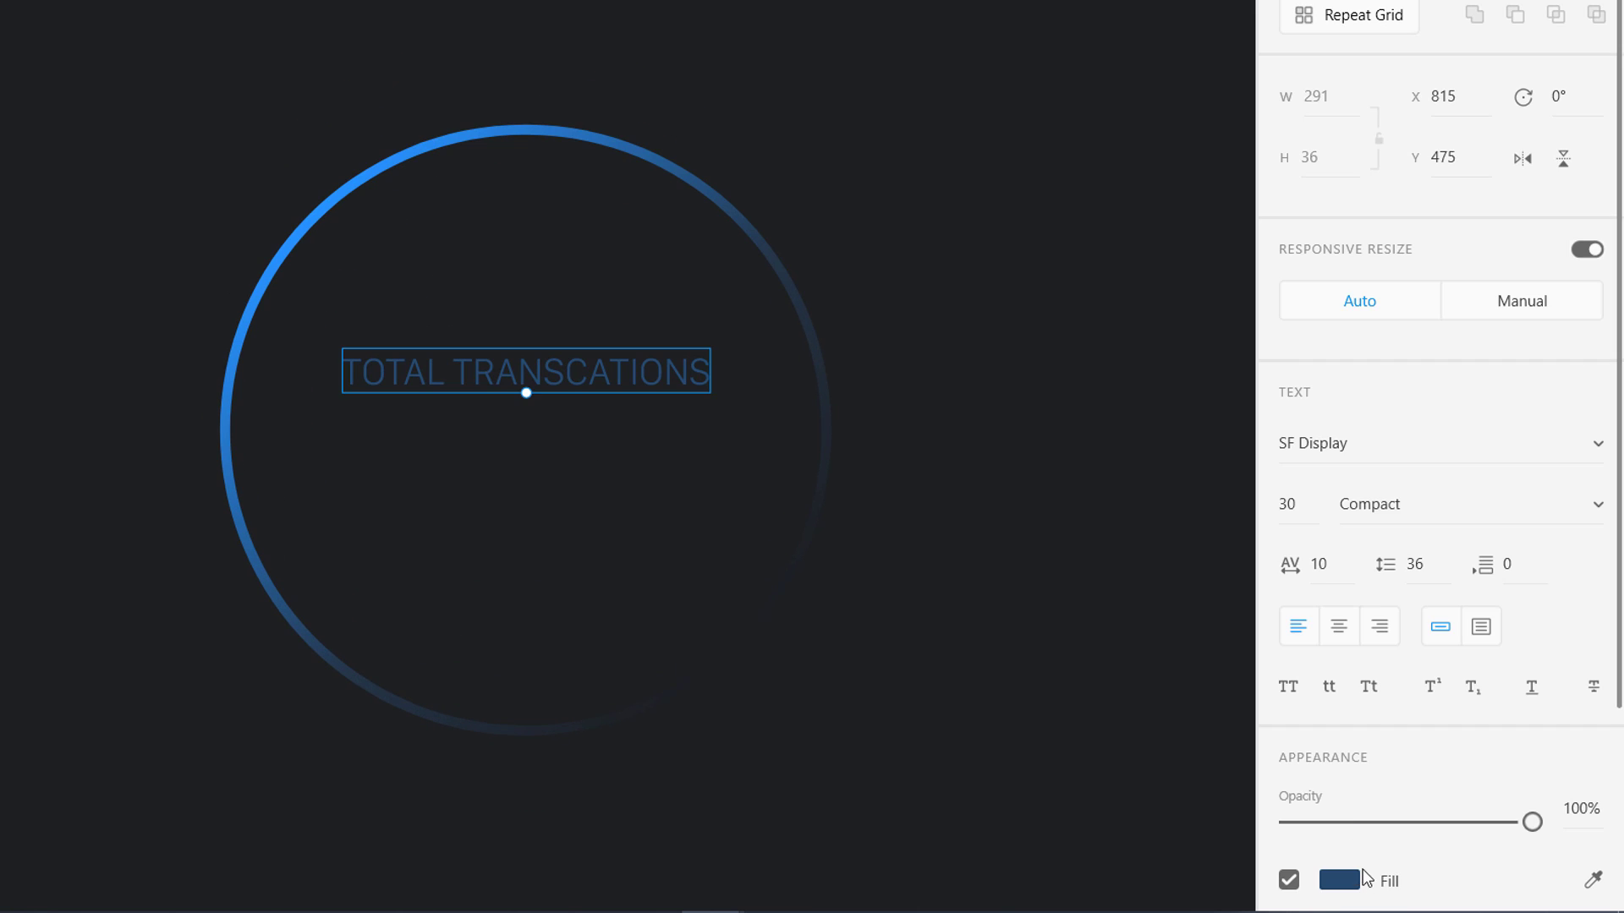
pyautogui.click(1340, 880)
pyautogui.moveTo(1128, 673); pyautogui.dragTo(1085, 661)
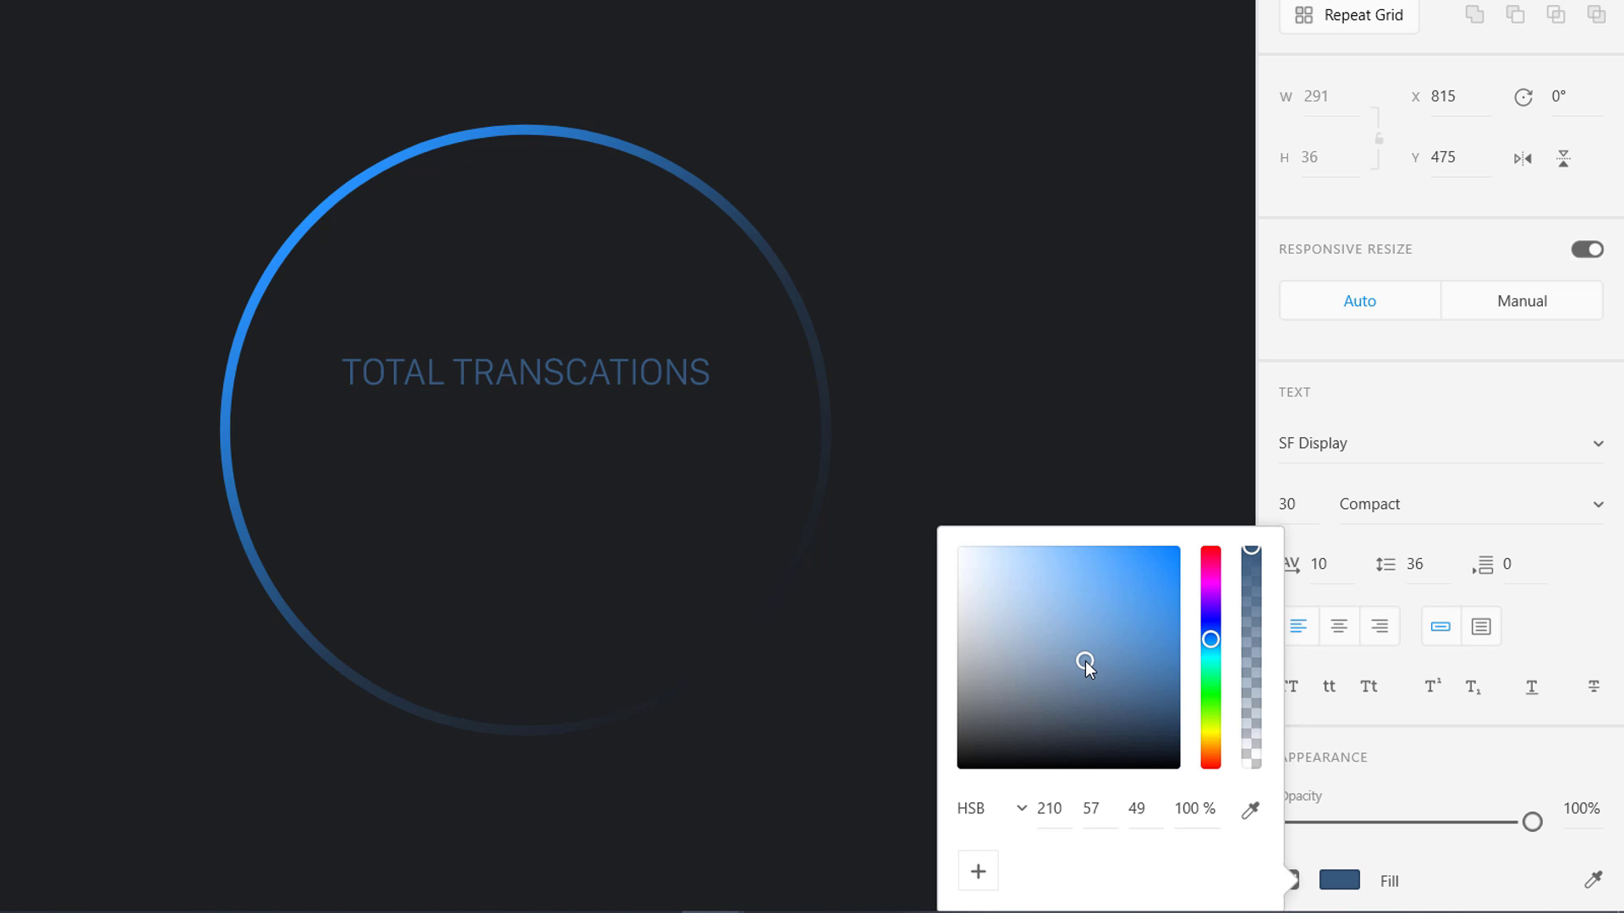
pyautogui.click(174, 366)
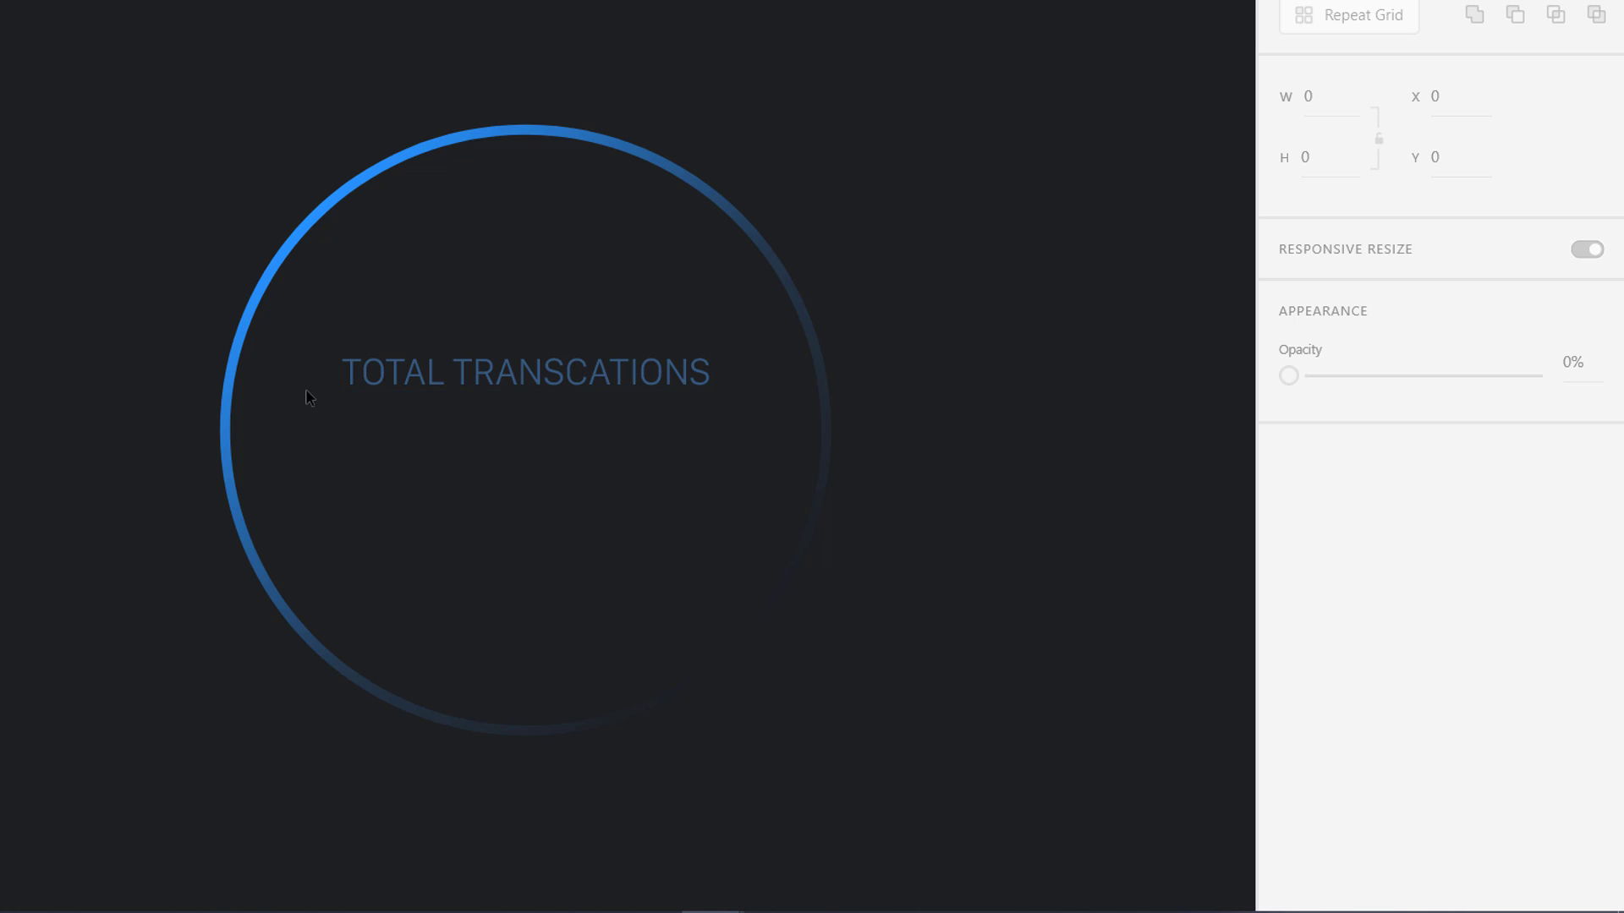
# Duplicate the TOTAL TRANSCATIONS label directly below itself at about Y 526 and replace the copy's text with 4,56,5,52000.
pyautogui.press('t')
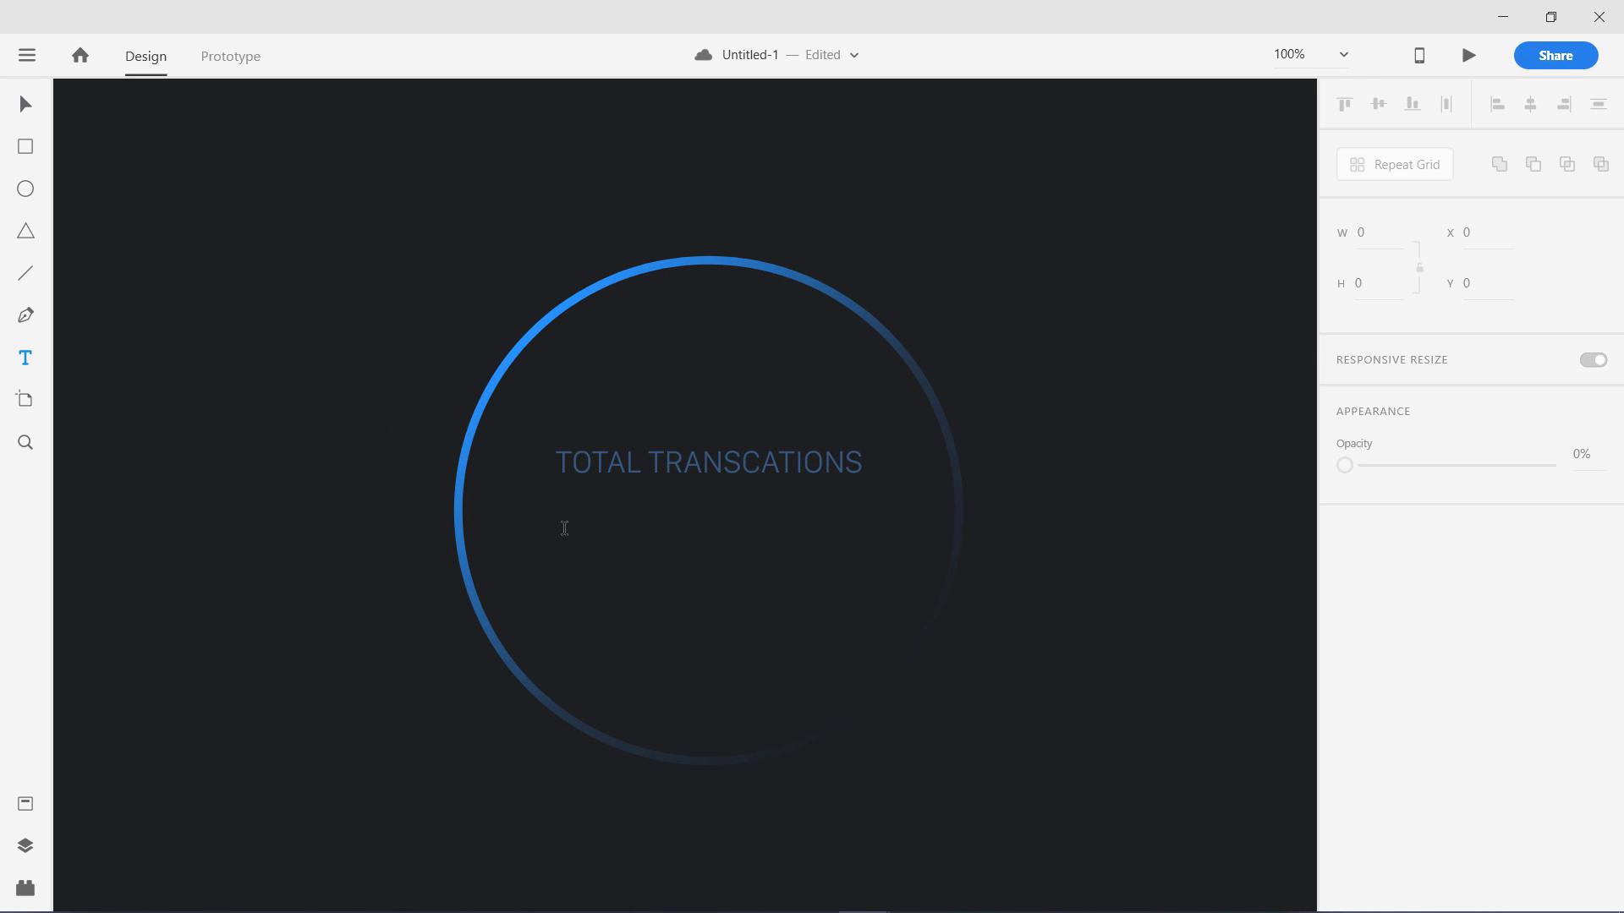
pyautogui.press('v')
pyautogui.click(659, 463)
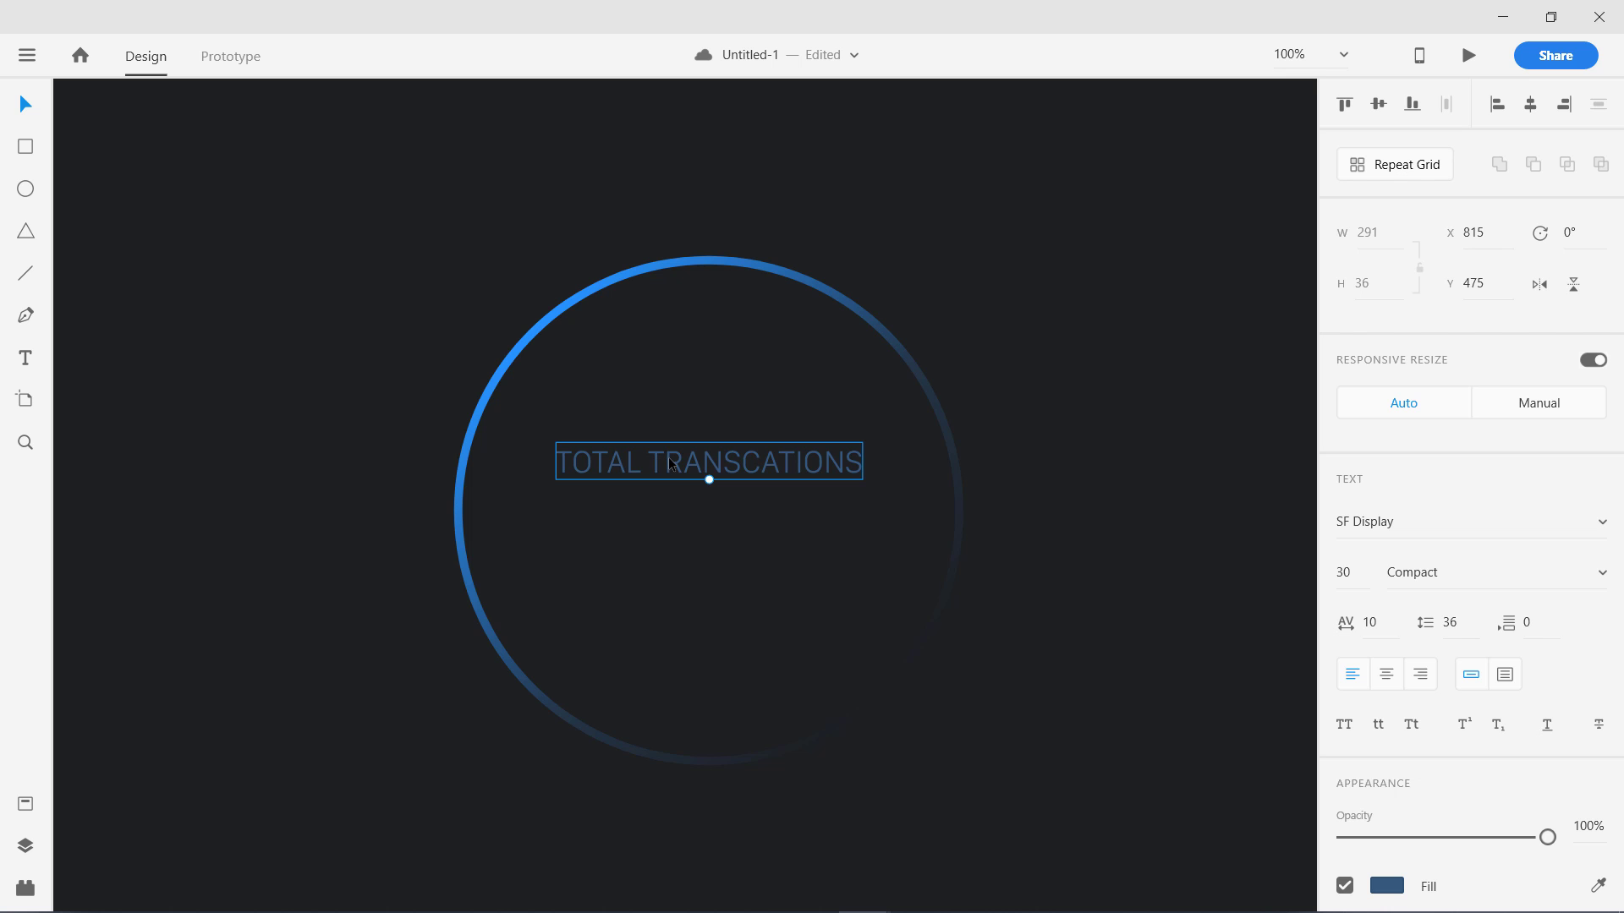
pyautogui.moveTo(671, 463); pyautogui.dragTo(668, 517)
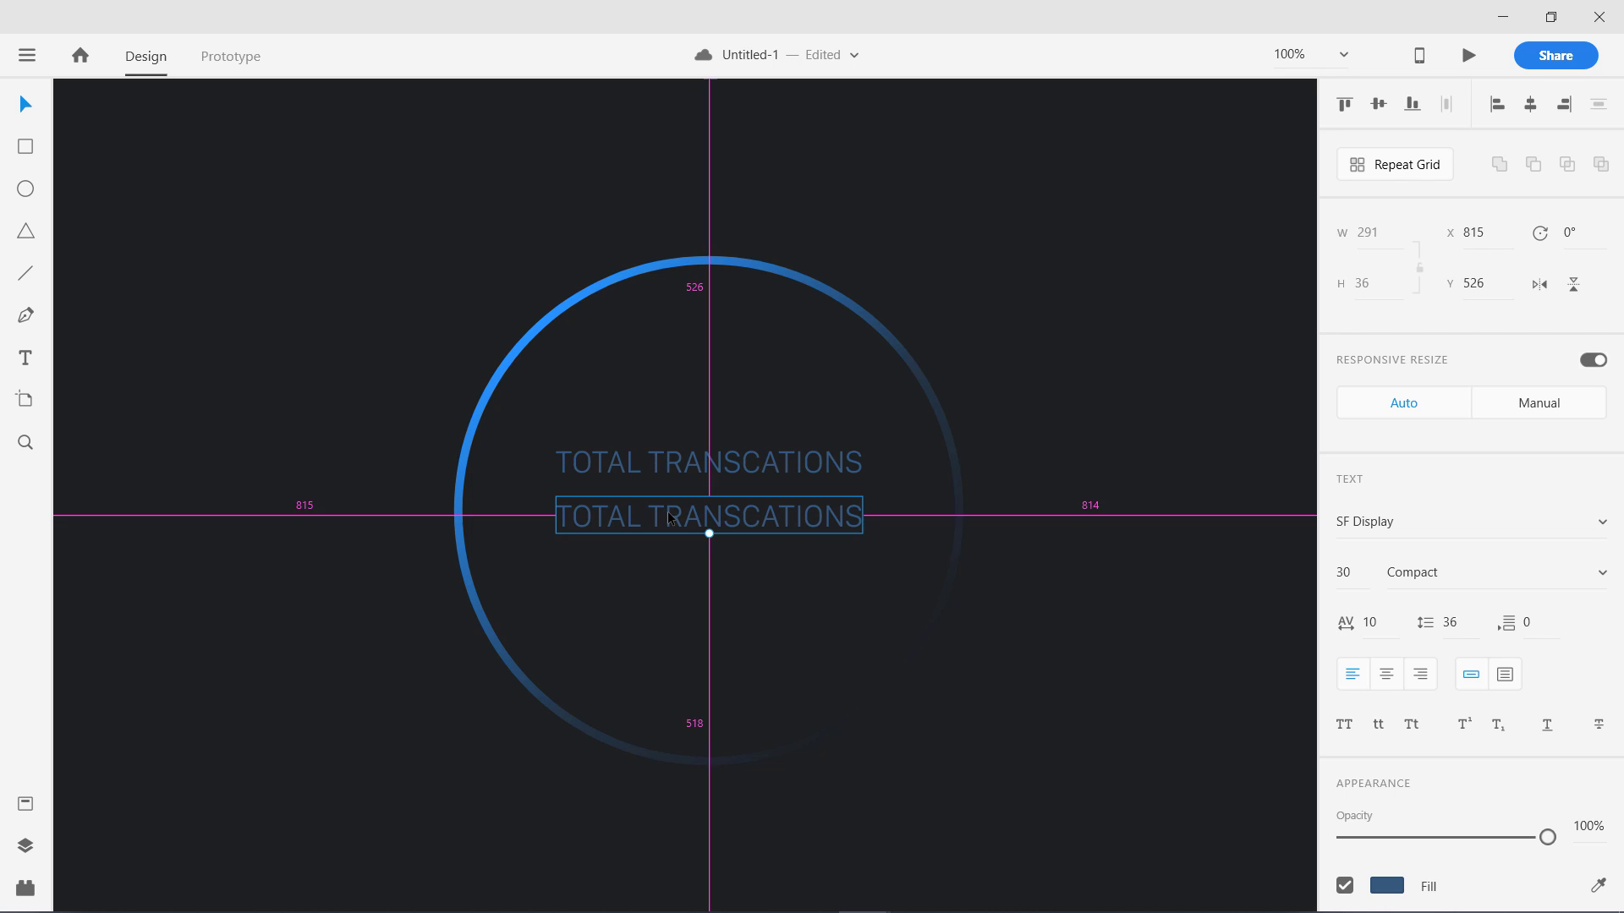
pyautogui.doubleClick(668, 517)
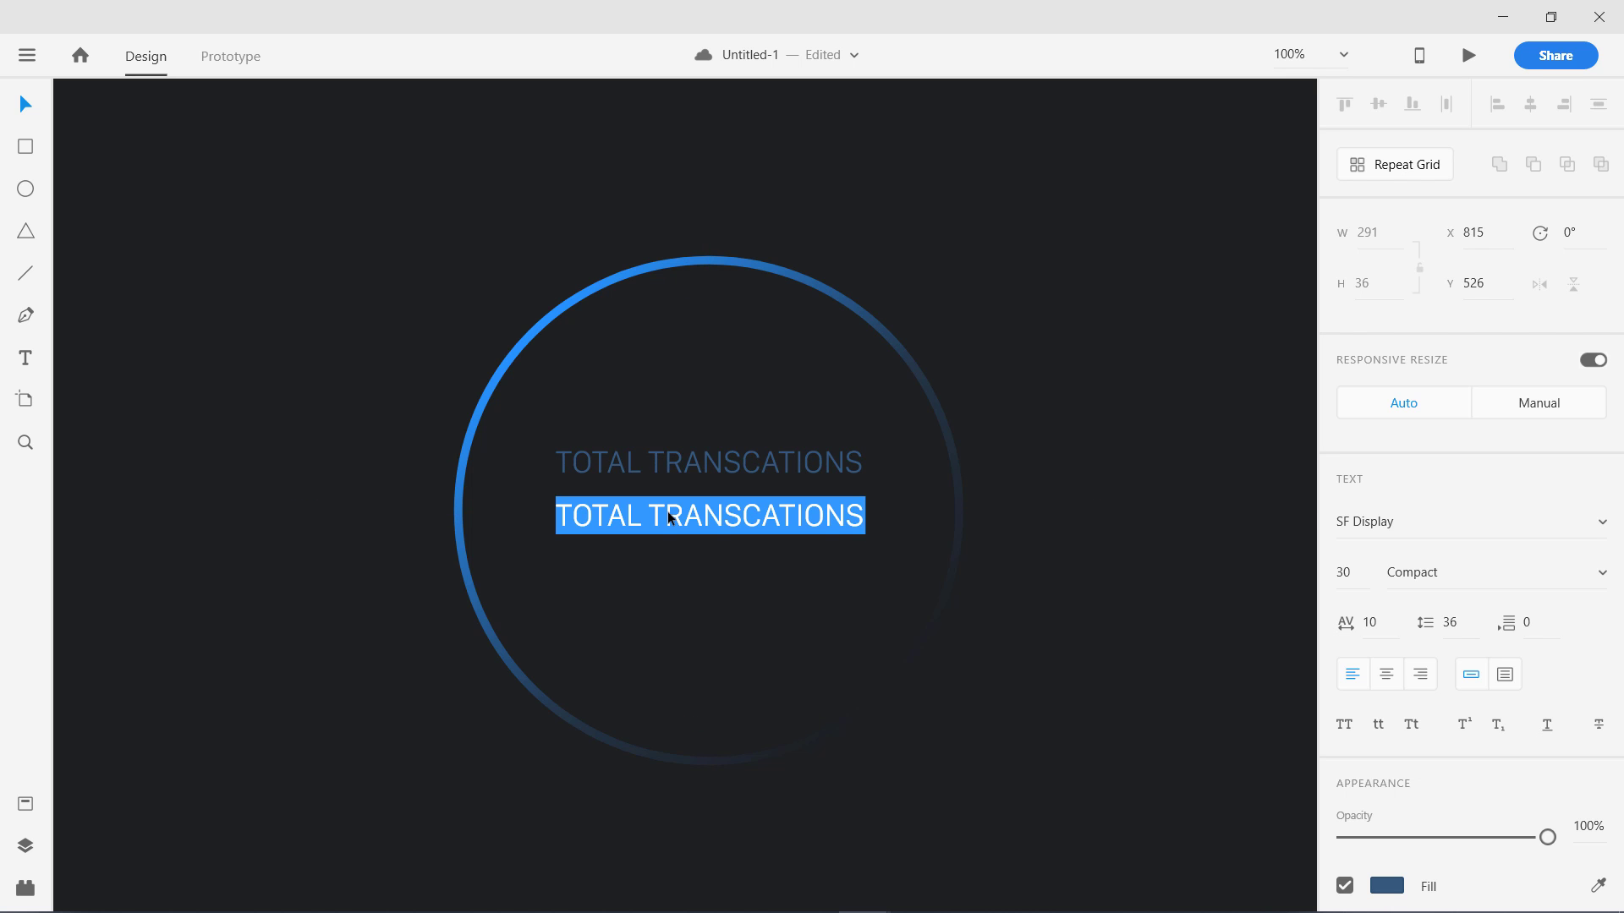
pyautogui.write('4,56')
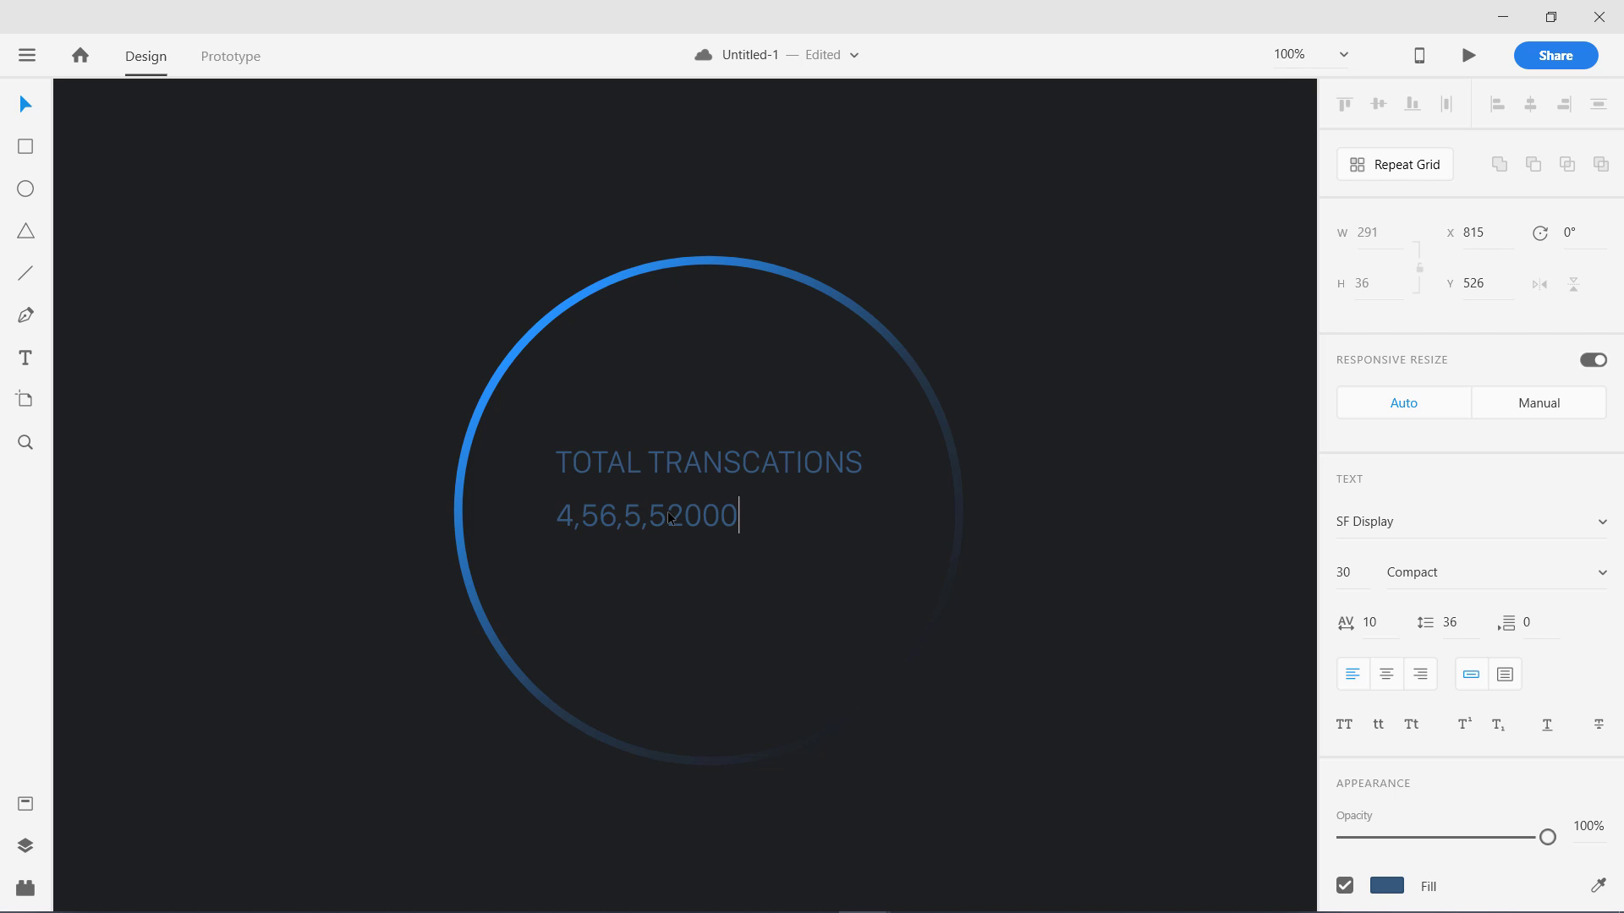
pyautogui.press('Escape')
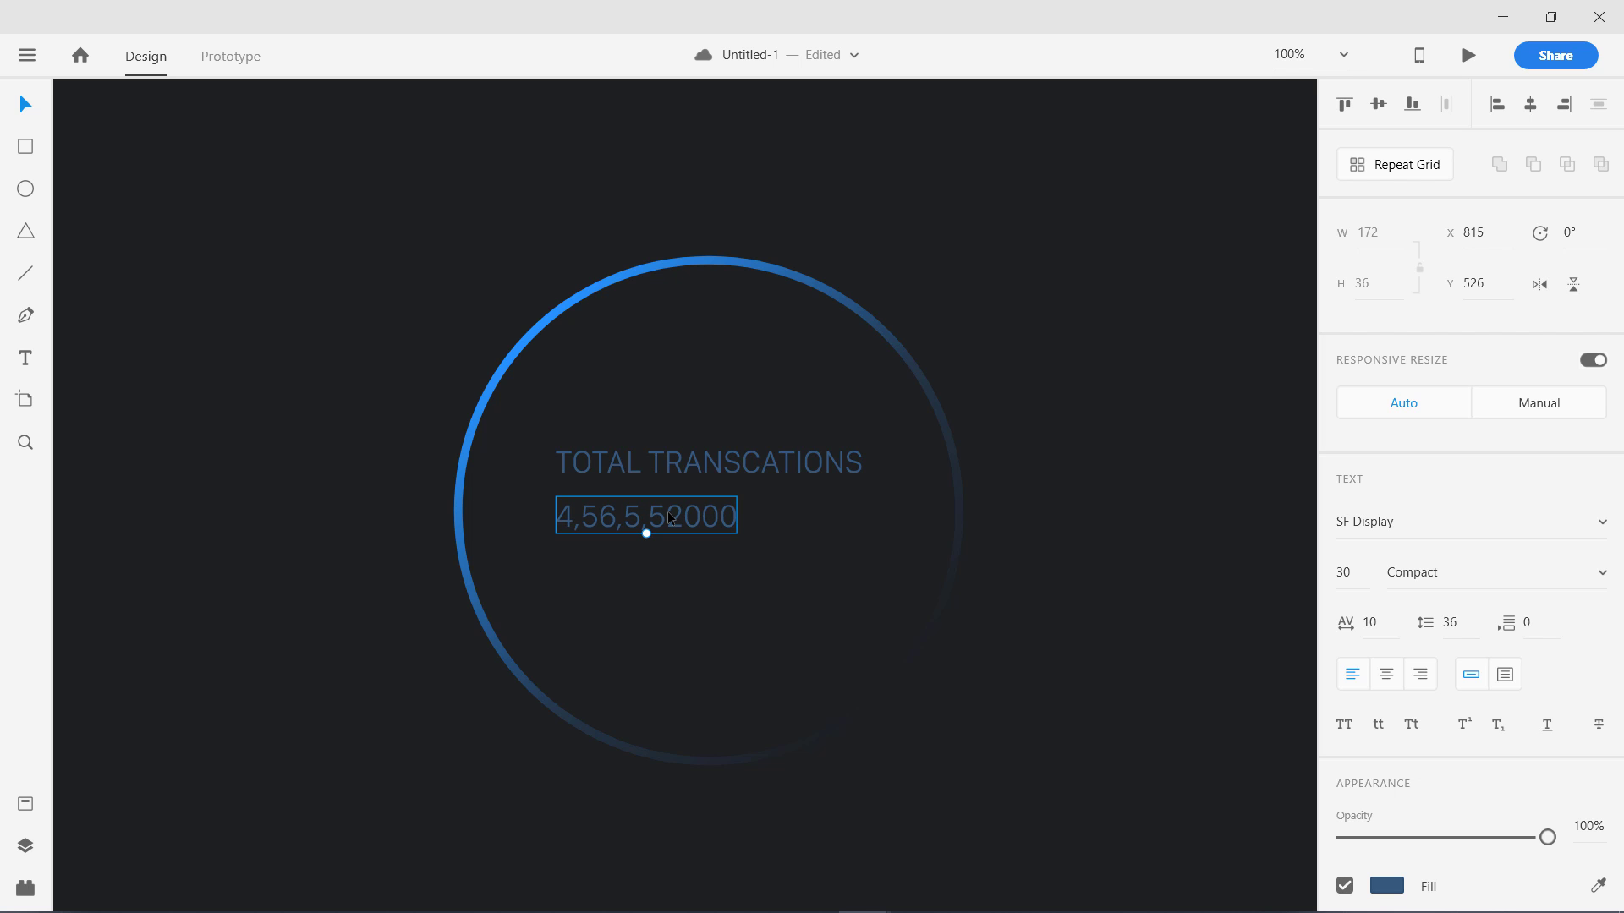
# Set the 4,56,5,52000 text's fill to a pale blue-grey with HSB 210, 13, 84.
pyautogui.click(1397, 884)
pyautogui.moveTo(1147, 672); pyautogui.dragTo(1094, 638)
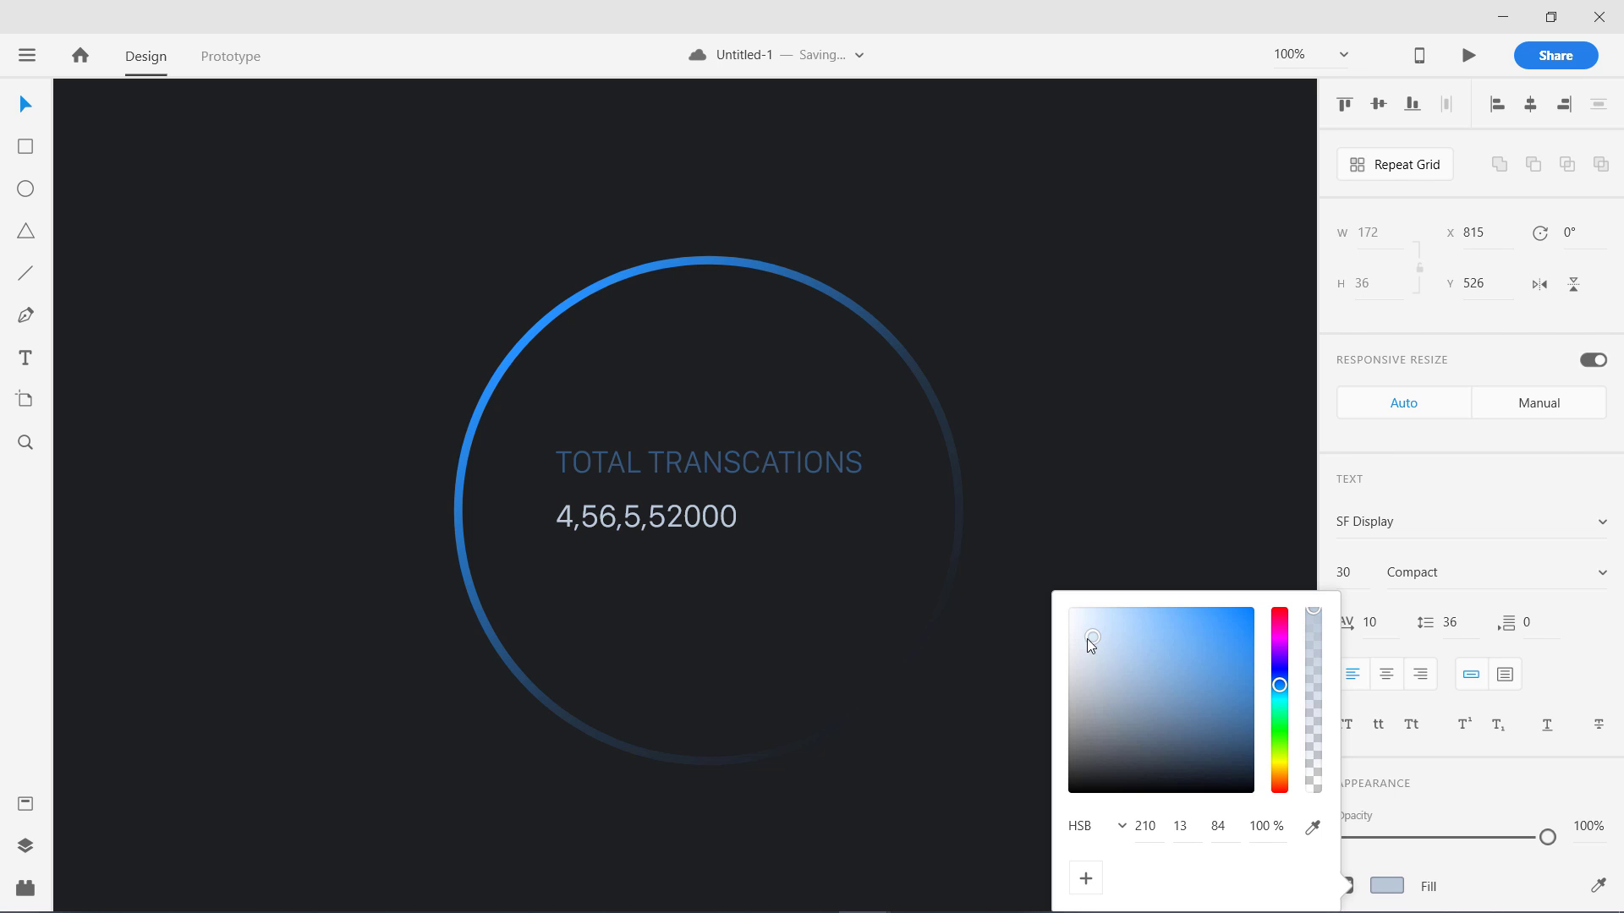
pyautogui.click(978, 753)
# Set the 4,56,5,52000 text's weight to Compact Heavy and its character spacing to 20.
pyautogui.click(661, 528)
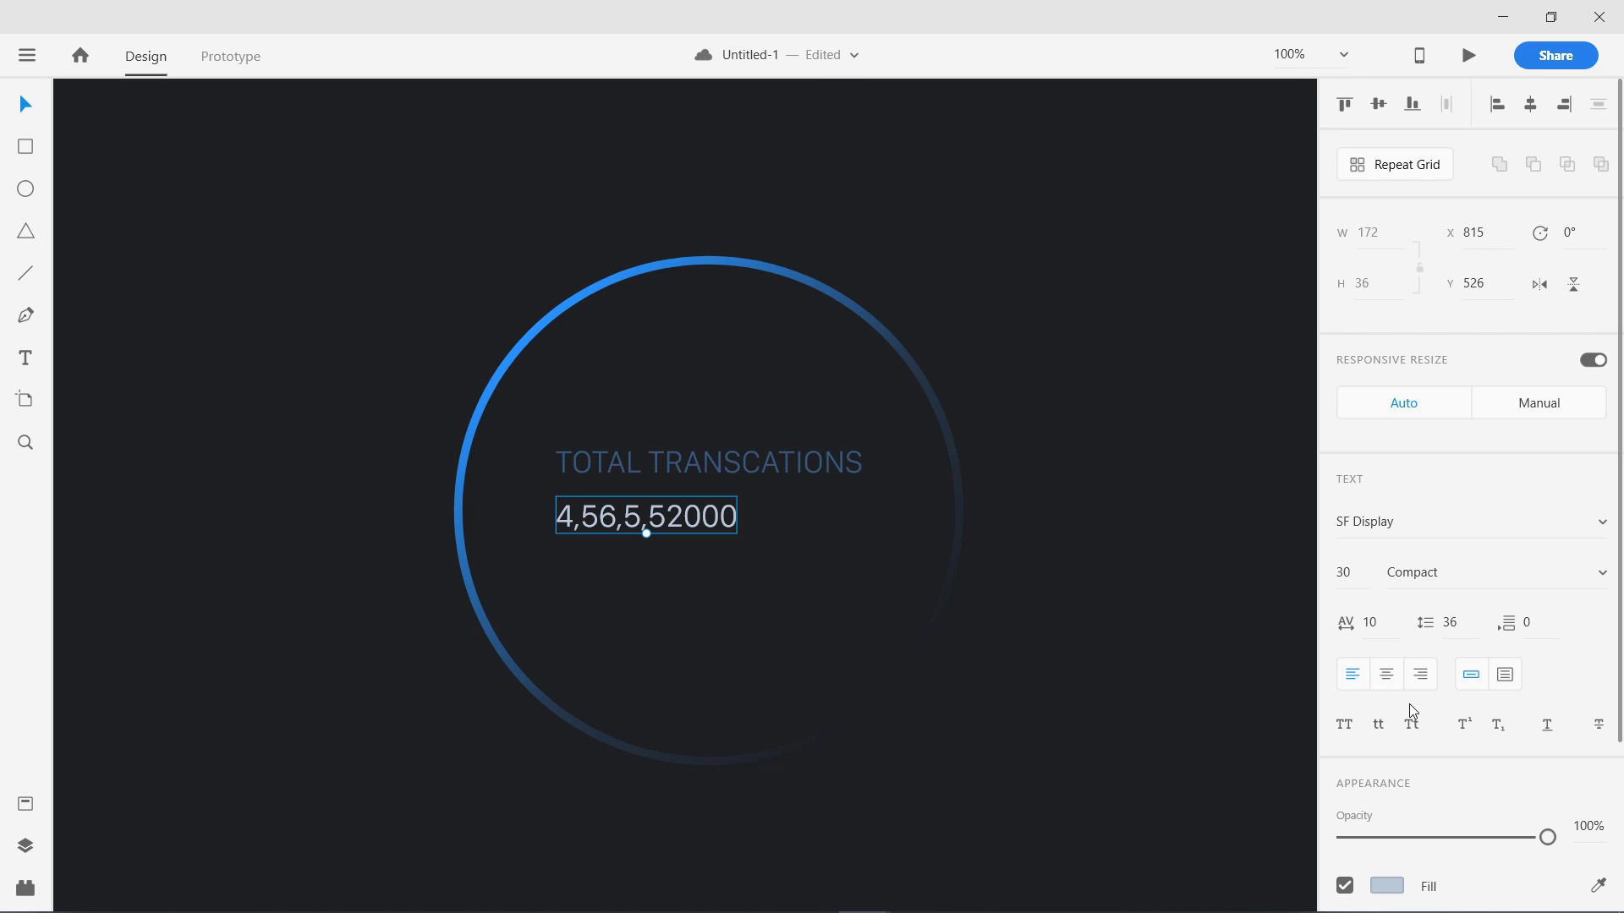
pyautogui.click(1601, 575)
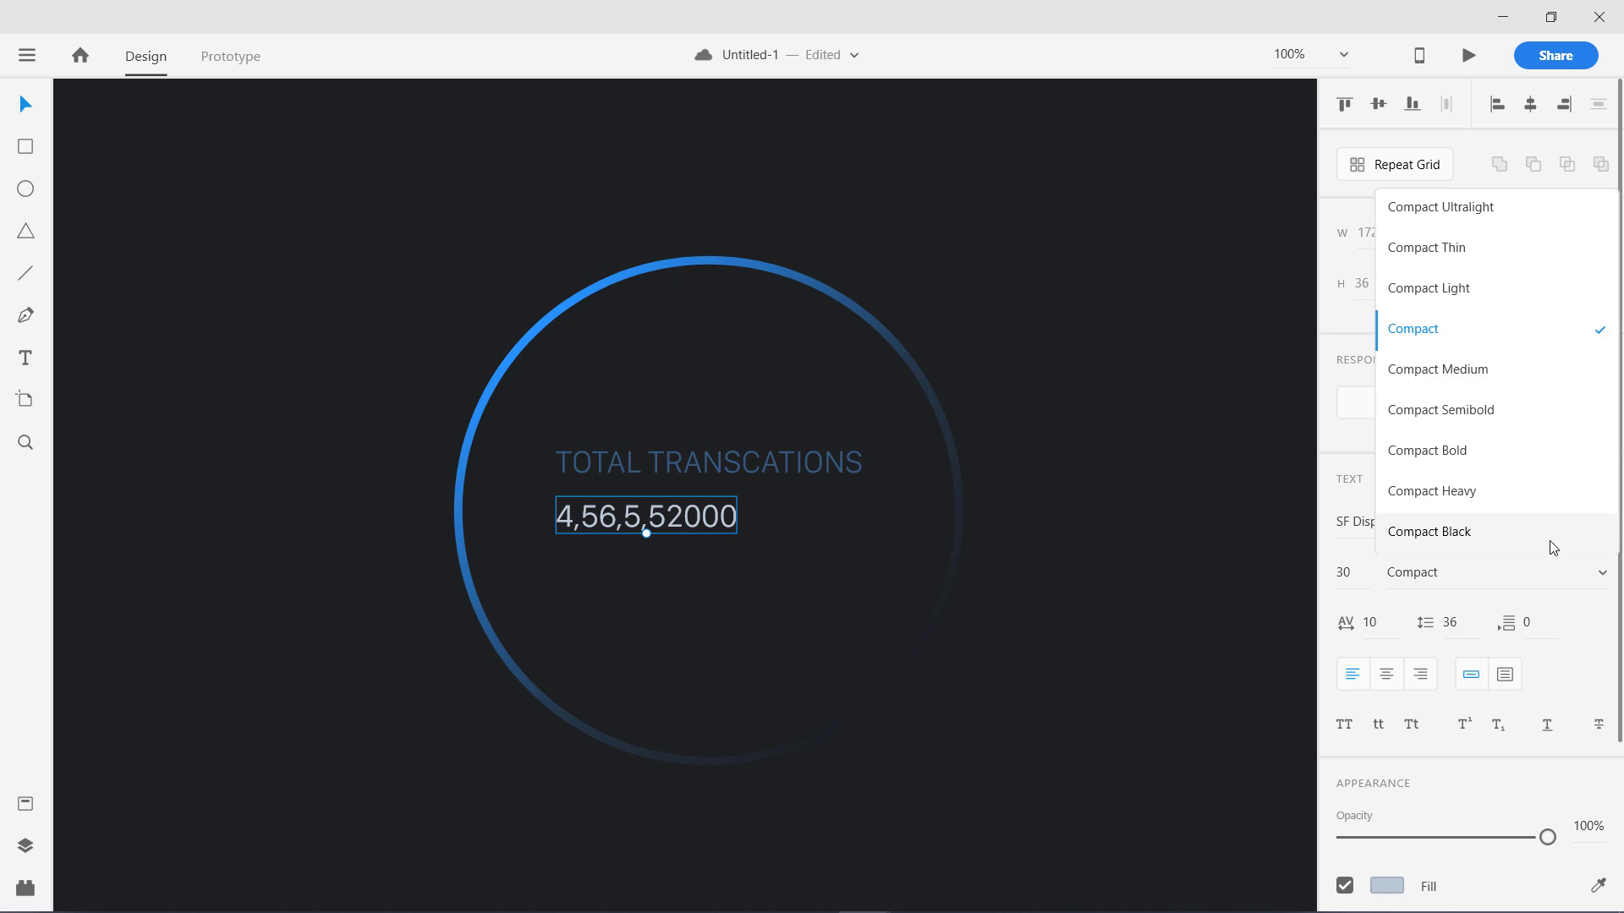
pyautogui.click(1521, 494)
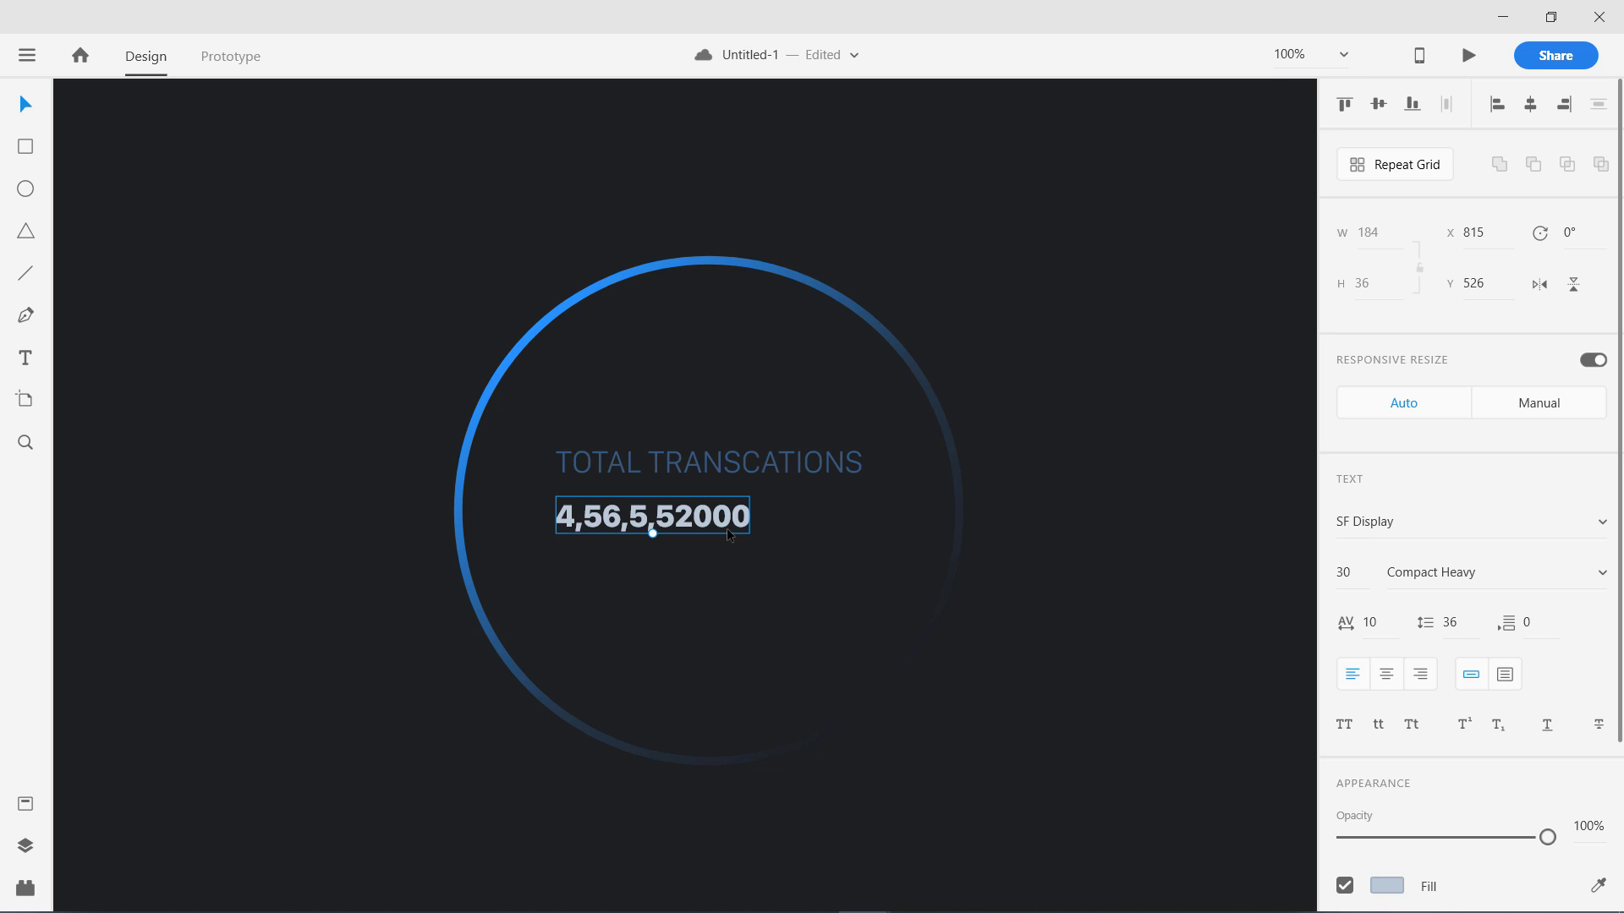
pyautogui.click(1385, 619)
pyautogui.write('20')
pyautogui.press('Return')
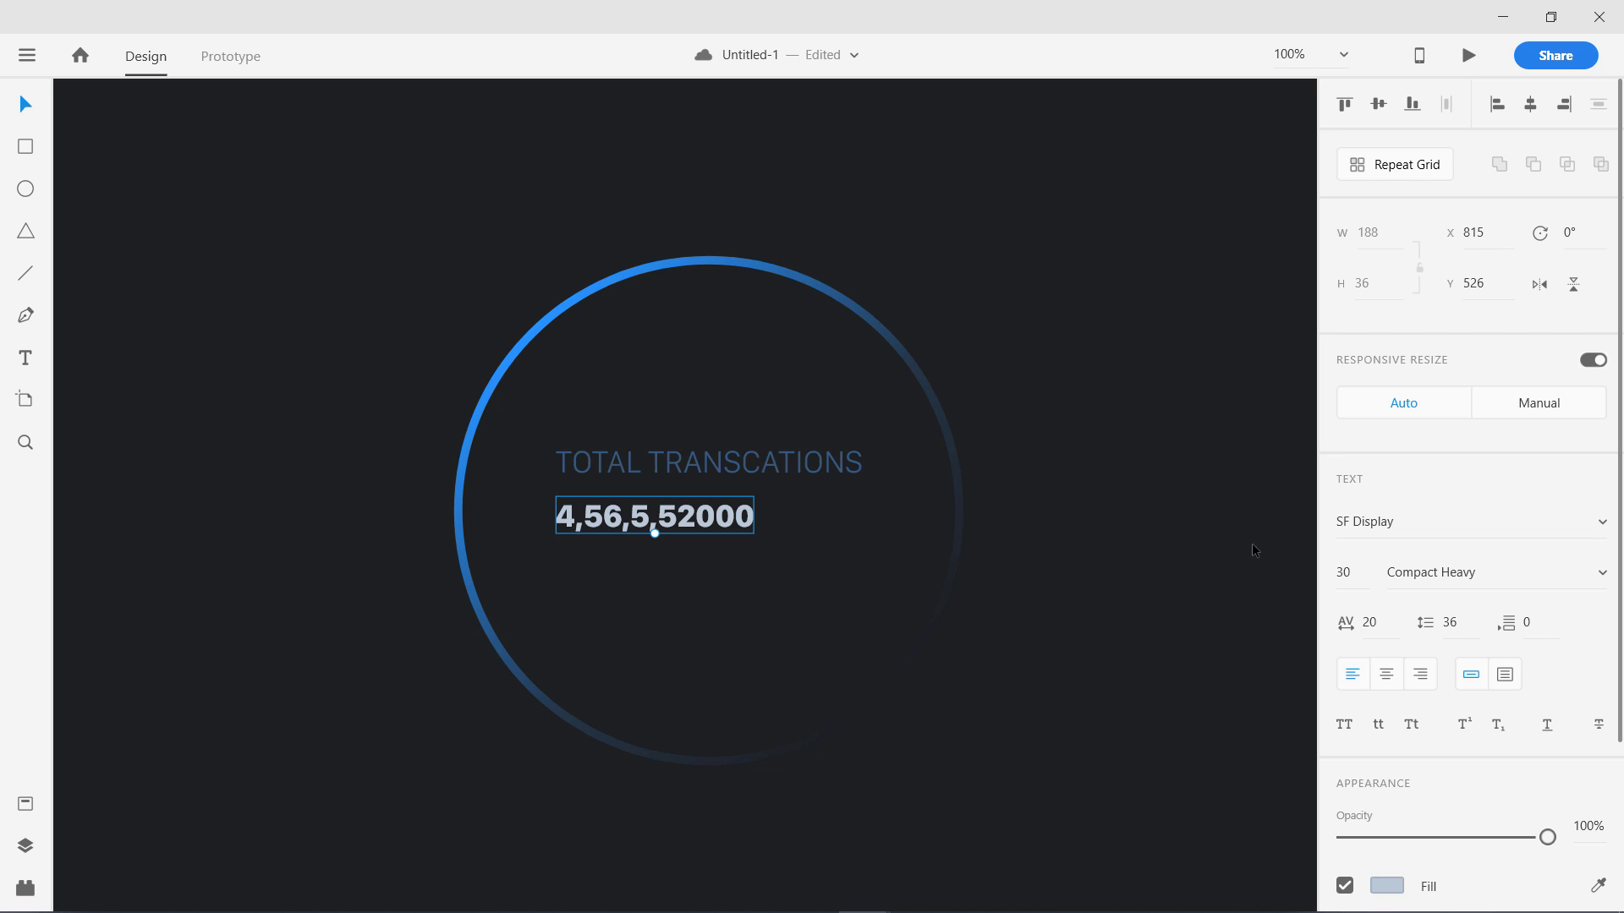
# Enlarge the 4,56,5,52000 text to font size 47 so it roughly matches the width of the label above it.
pyautogui.click(1347, 571)
pyautogui.write('35')
pyautogui.press('Return')
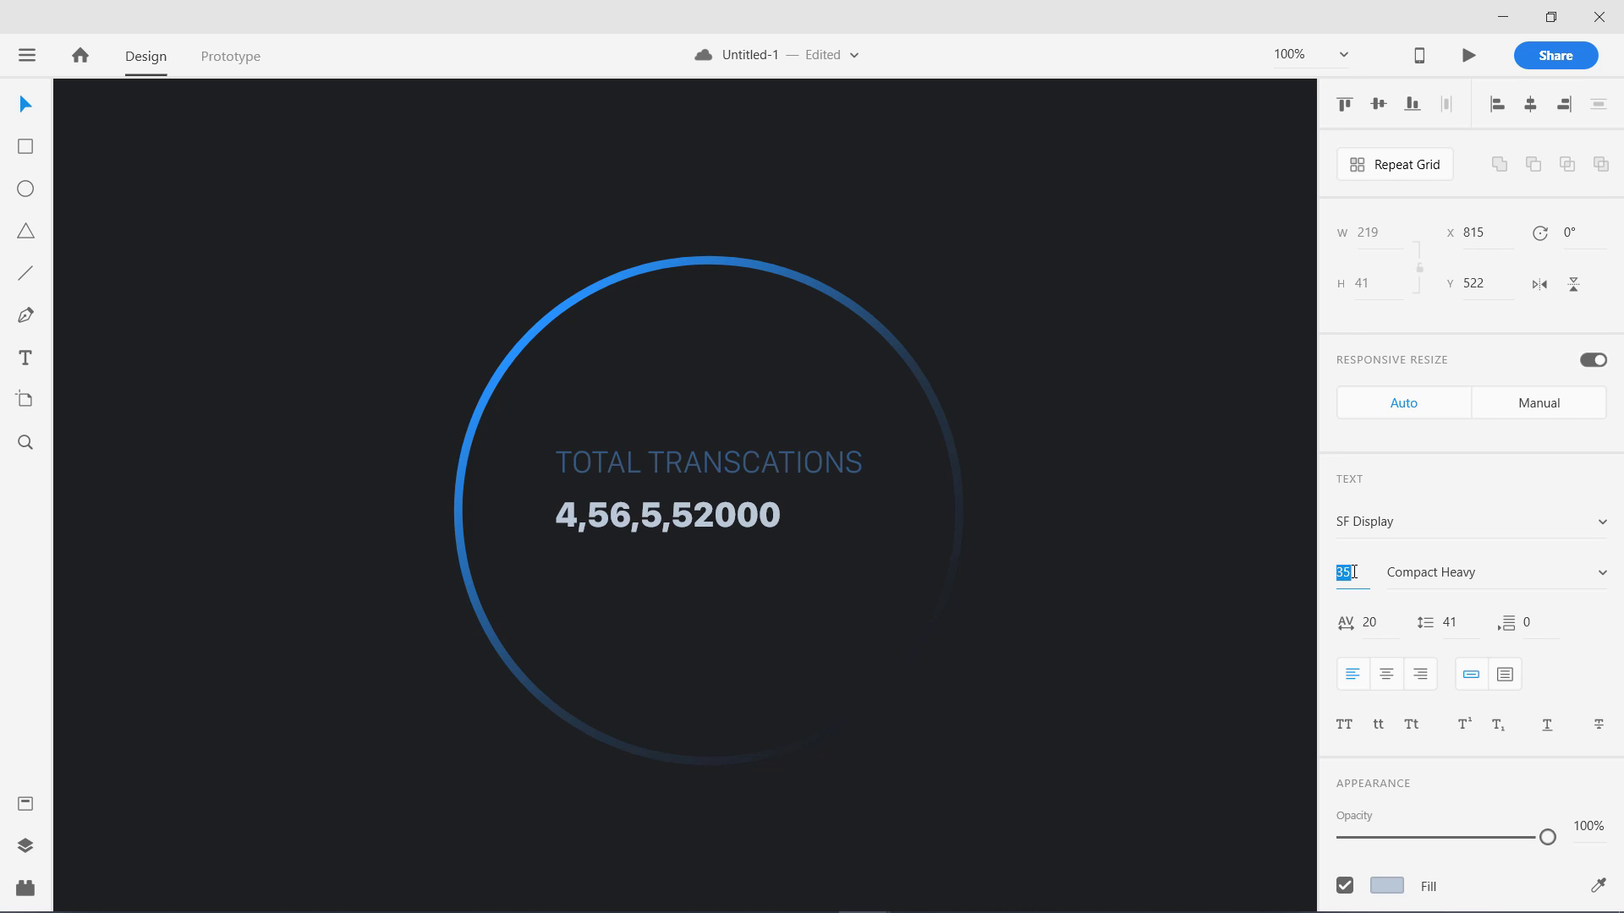
pyautogui.press('Up')
pyautogui.press('Up')
pyautogui.press('Up')
pyautogui.press('Up')
pyautogui.press('Up')
pyautogui.press('Up')
pyautogui.press('Up')
pyautogui.press('Up')
pyautogui.press('Up')
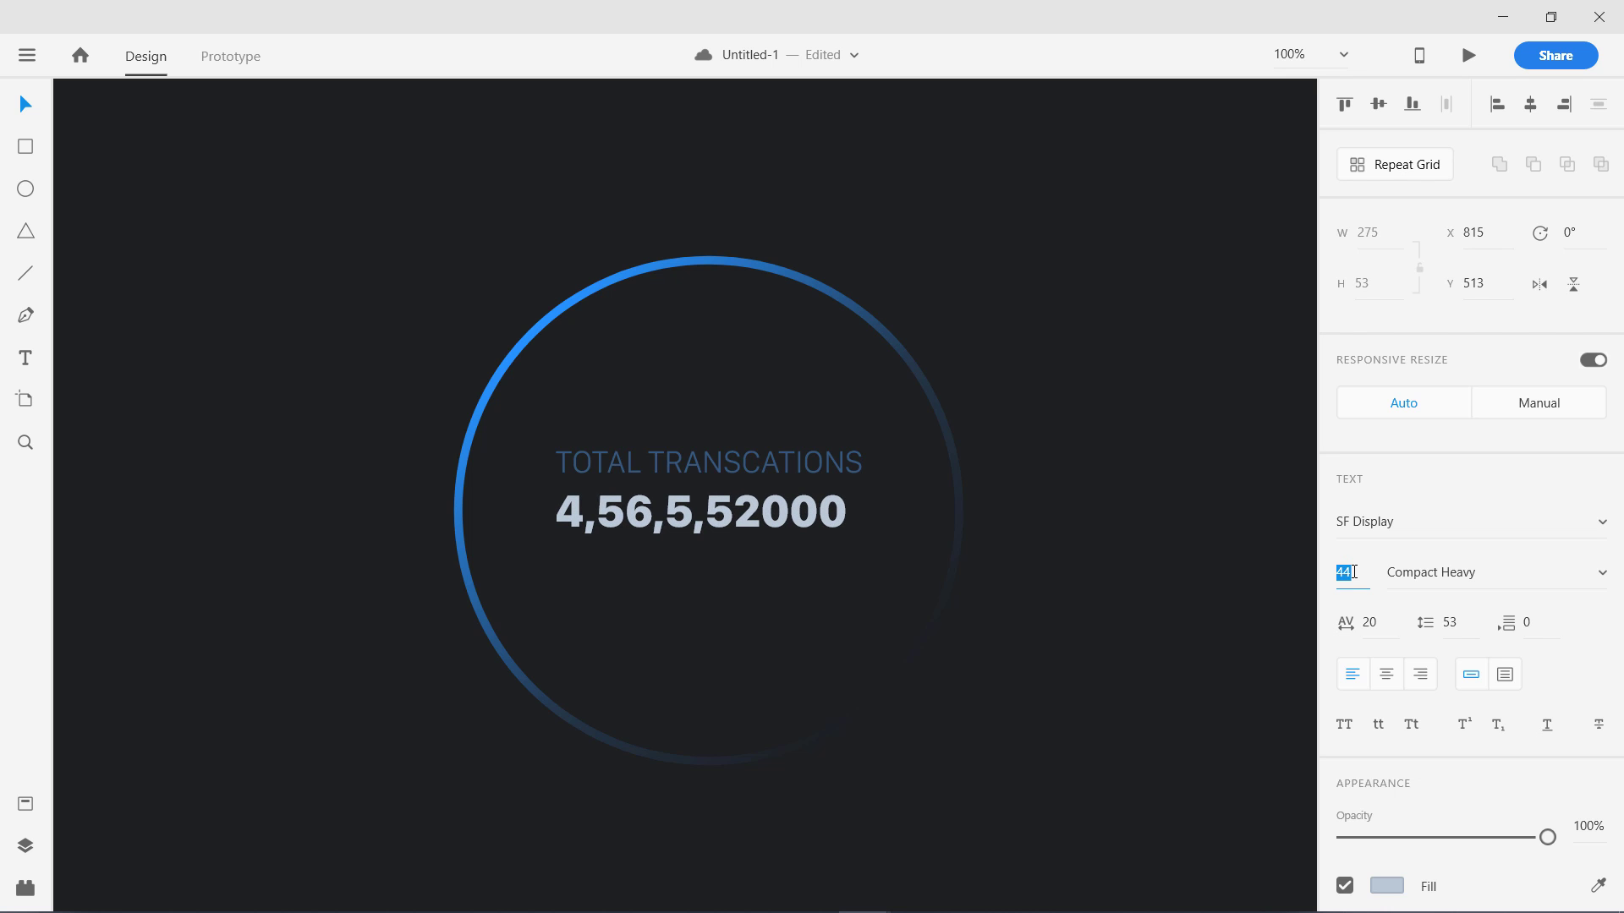
pyautogui.press('Up')
pyautogui.press('Up')
pyautogui.press('Up')
pyautogui.press('Up')
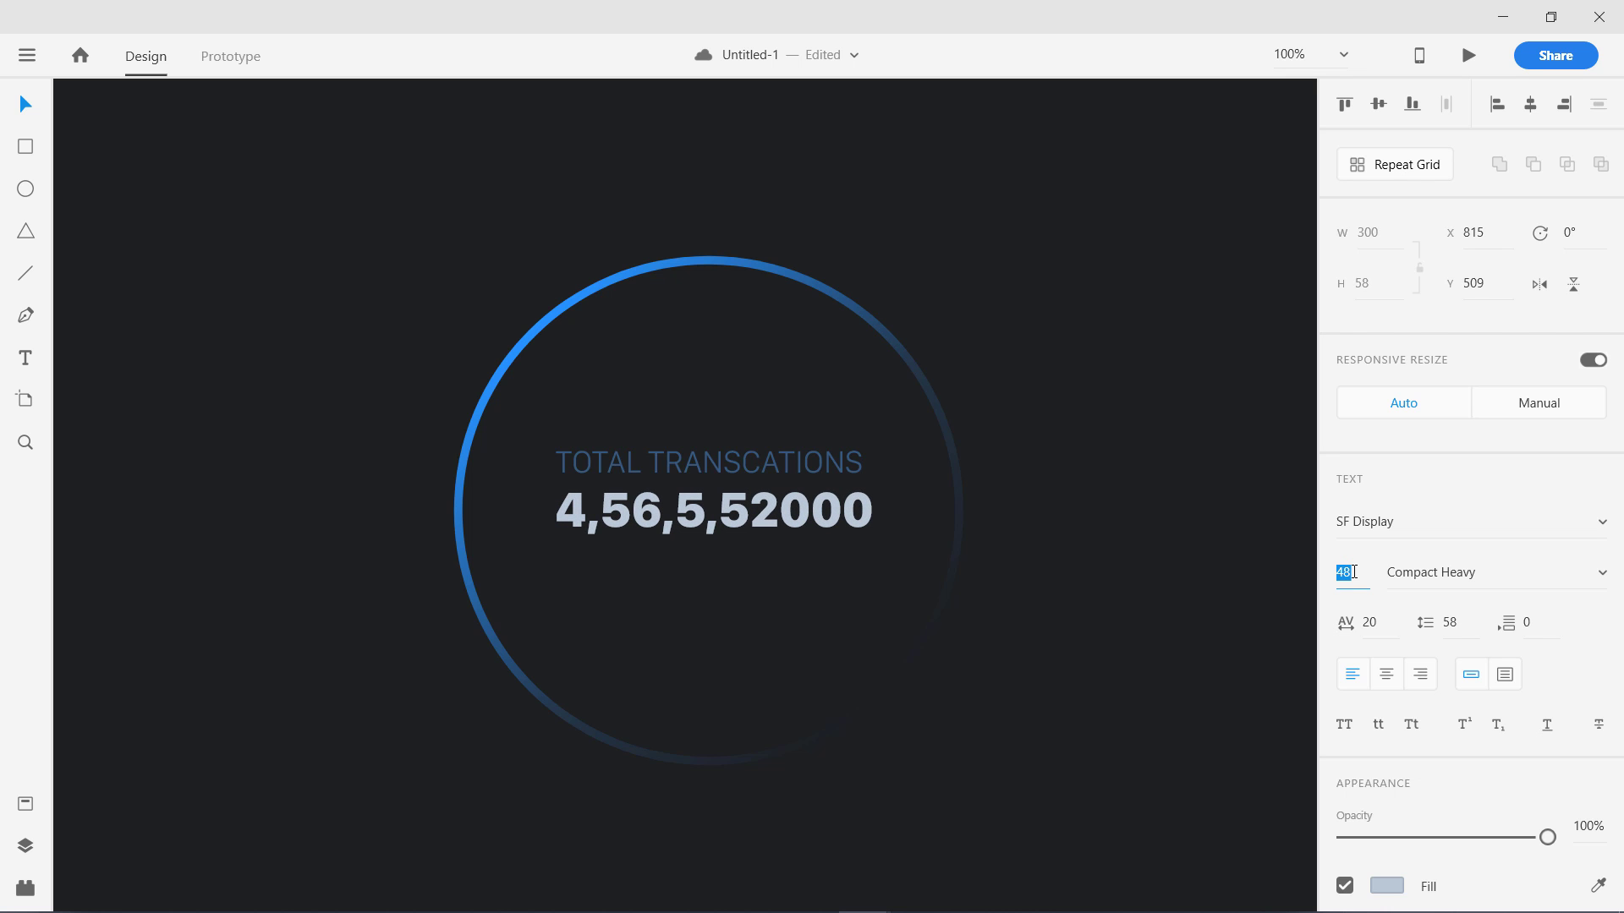
pyautogui.press('Down')
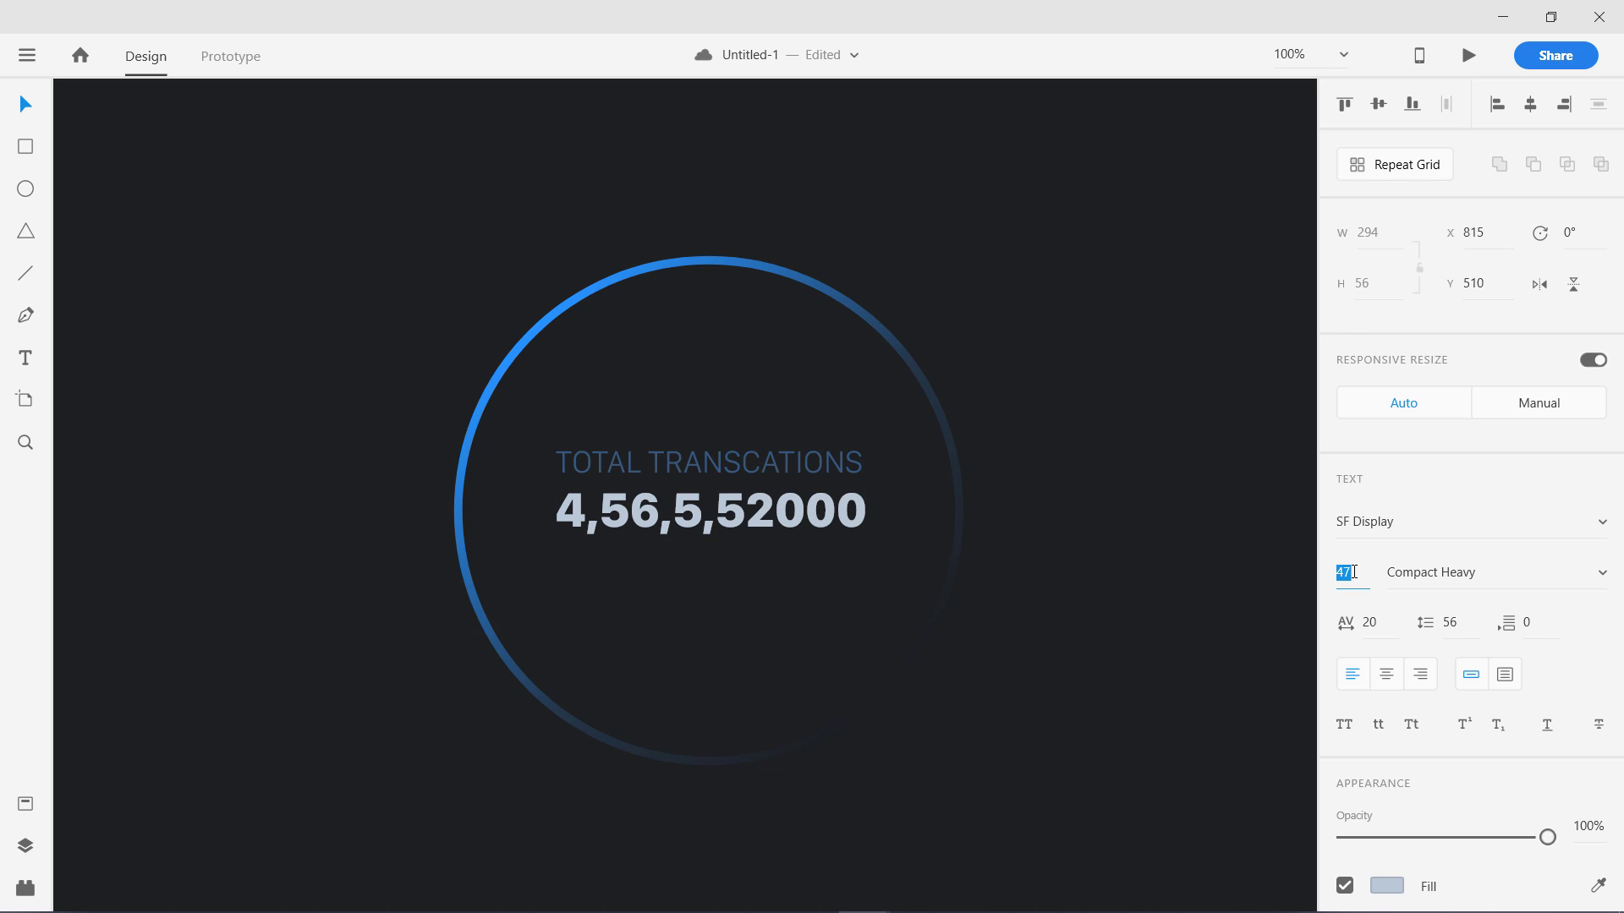
# Centre the label and the number on each other horizontally and move both down to about Y 487 inside the ring.
pyautogui.keyDown('shift'); pyautogui.click(697, 465); pyautogui.keyUp('shift')
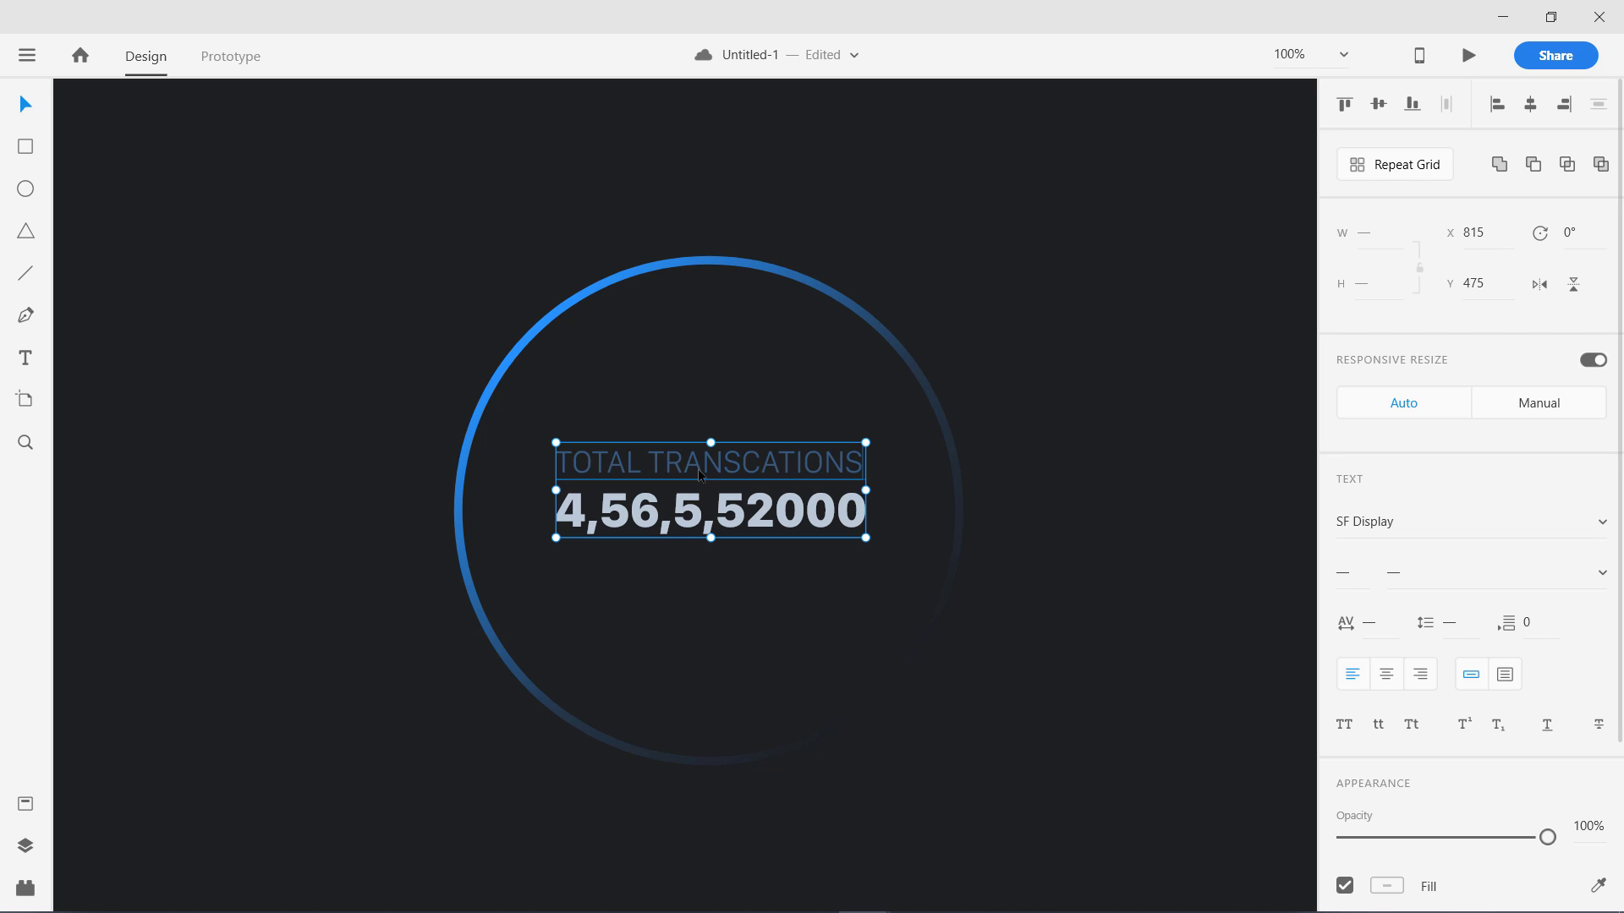
pyautogui.click(1167, 495)
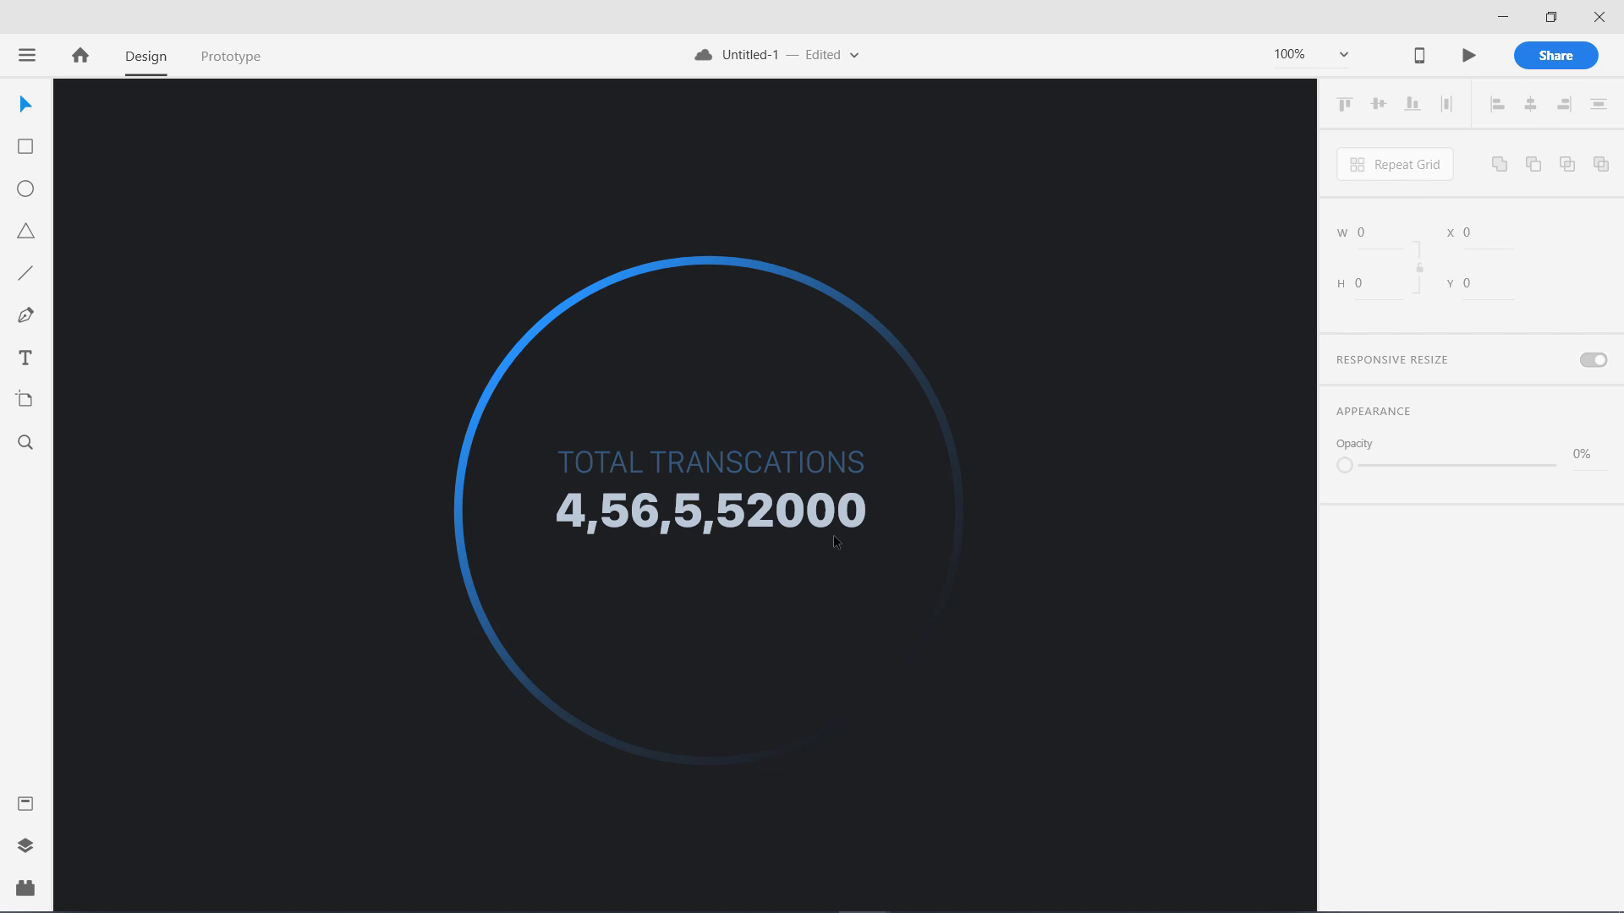
pyautogui.click(656, 452)
pyautogui.keyDown('shift'); pyautogui.click(649, 512); pyautogui.keyUp('shift')
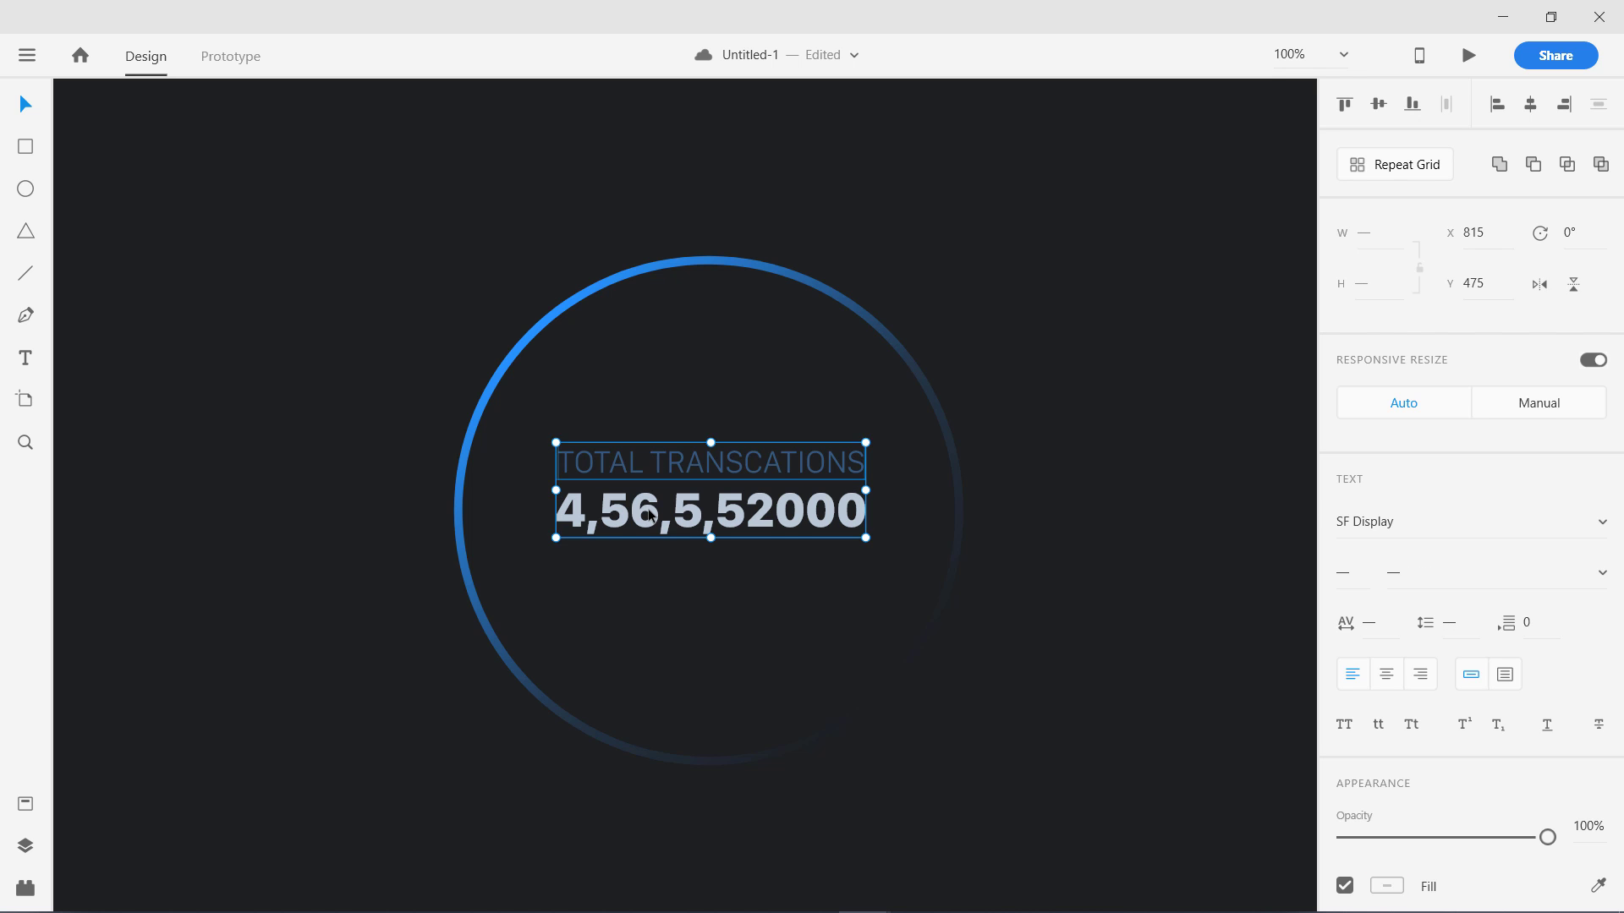
pyautogui.hotkey('shift', 'Down')
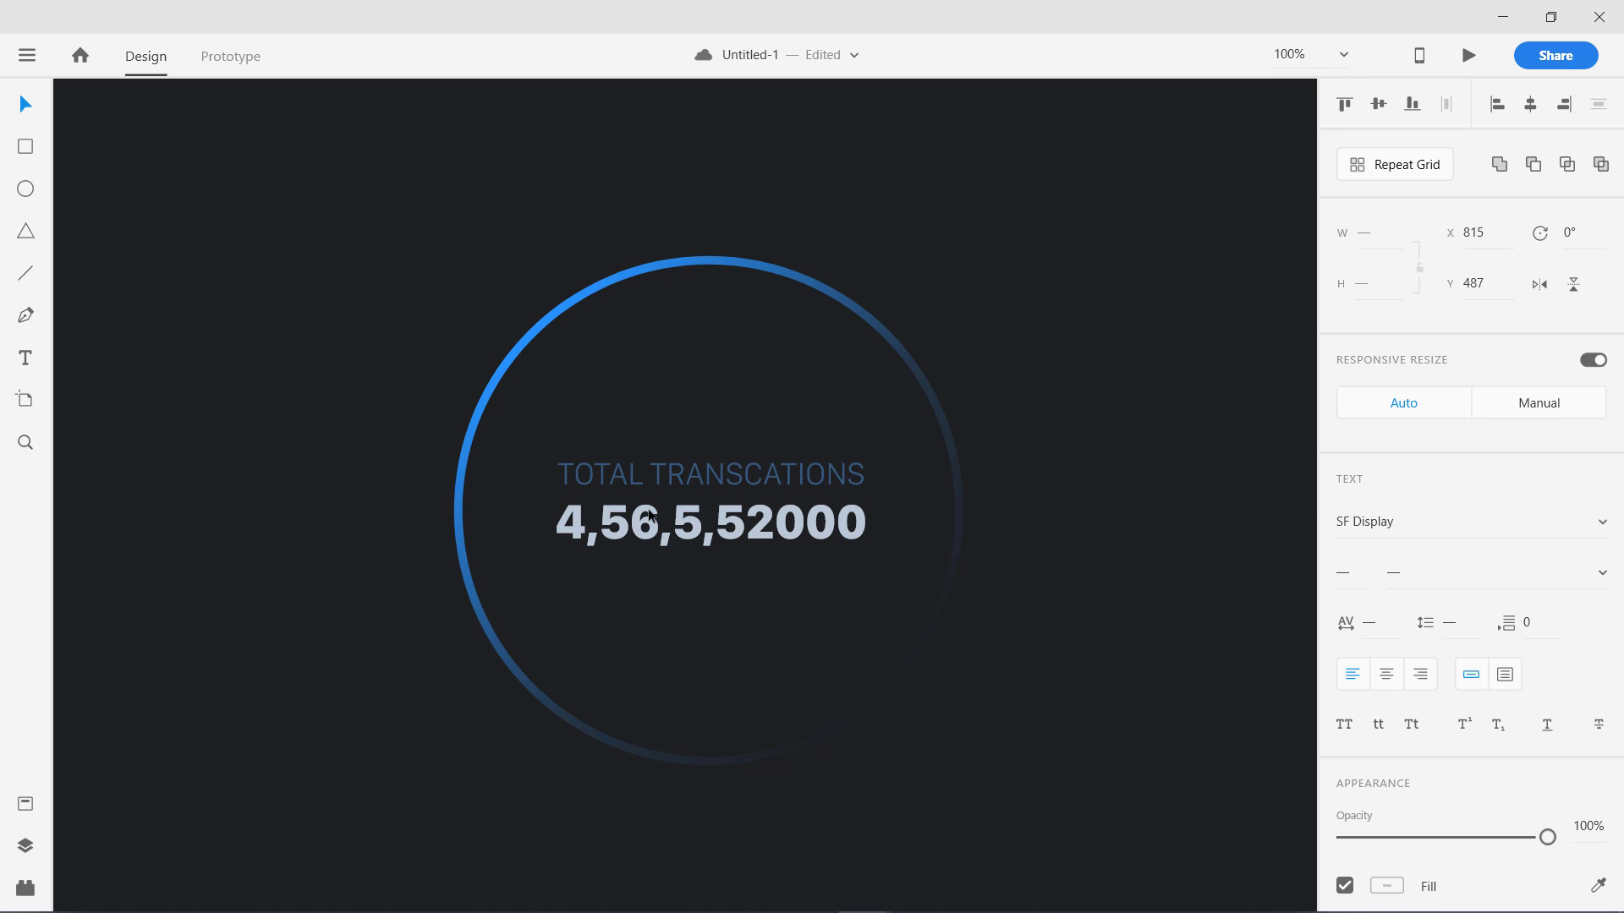
pyautogui.press('Down')
pyautogui.click(260, 435)
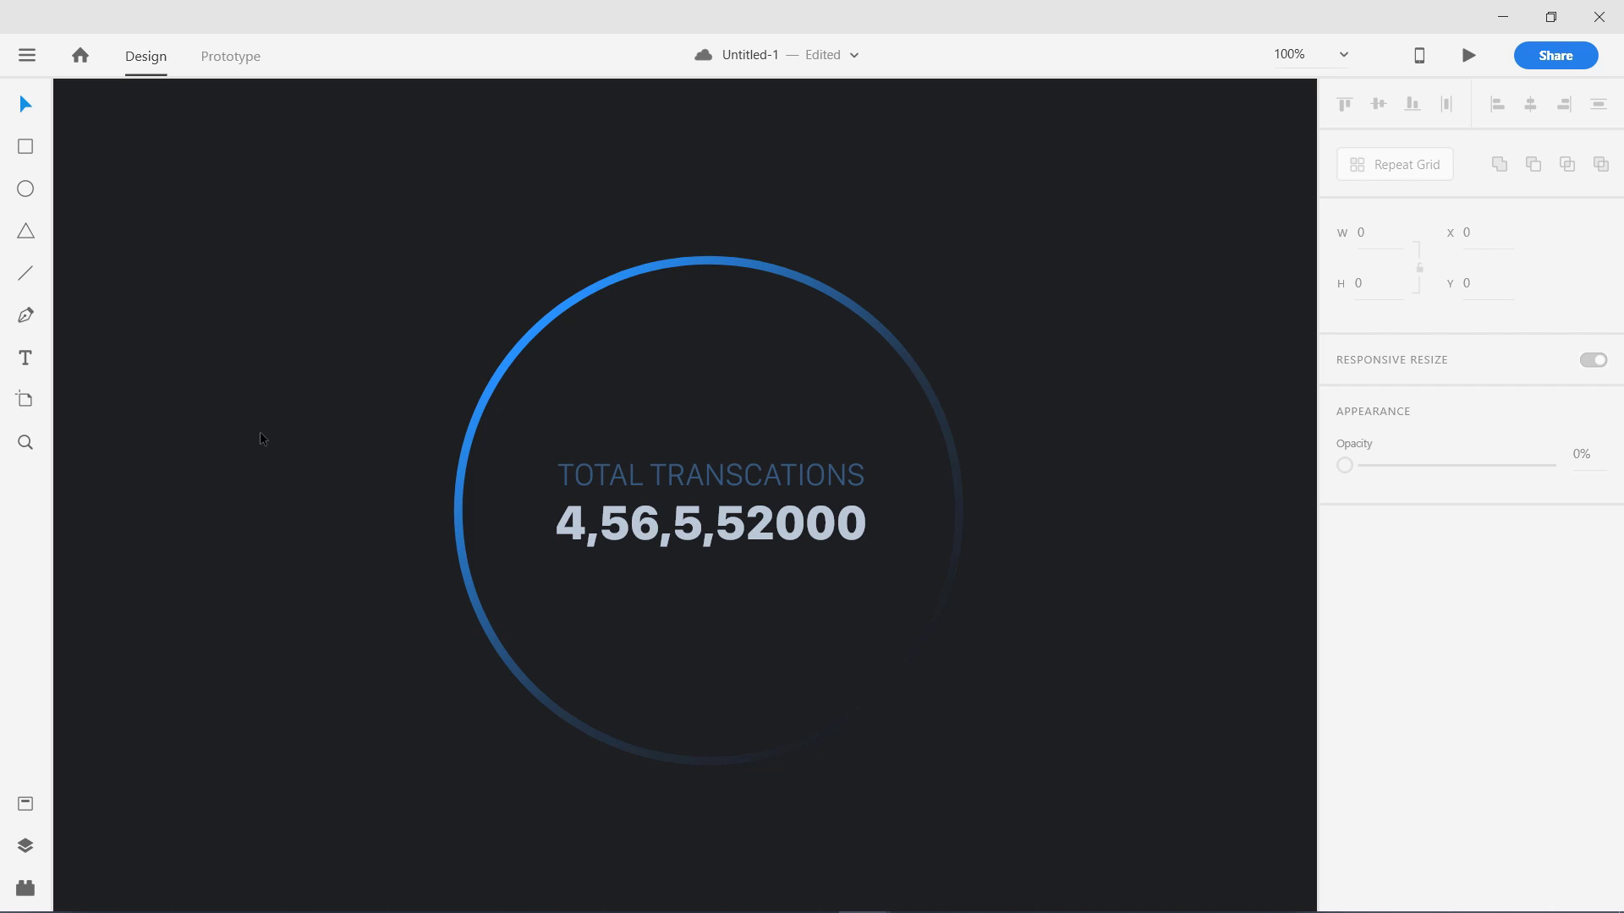
# Duplicate the complete gauge with its ring and both texts, and place the two gauges side by side on the artboard.
pyautogui.hotkey('ctrl', '-')
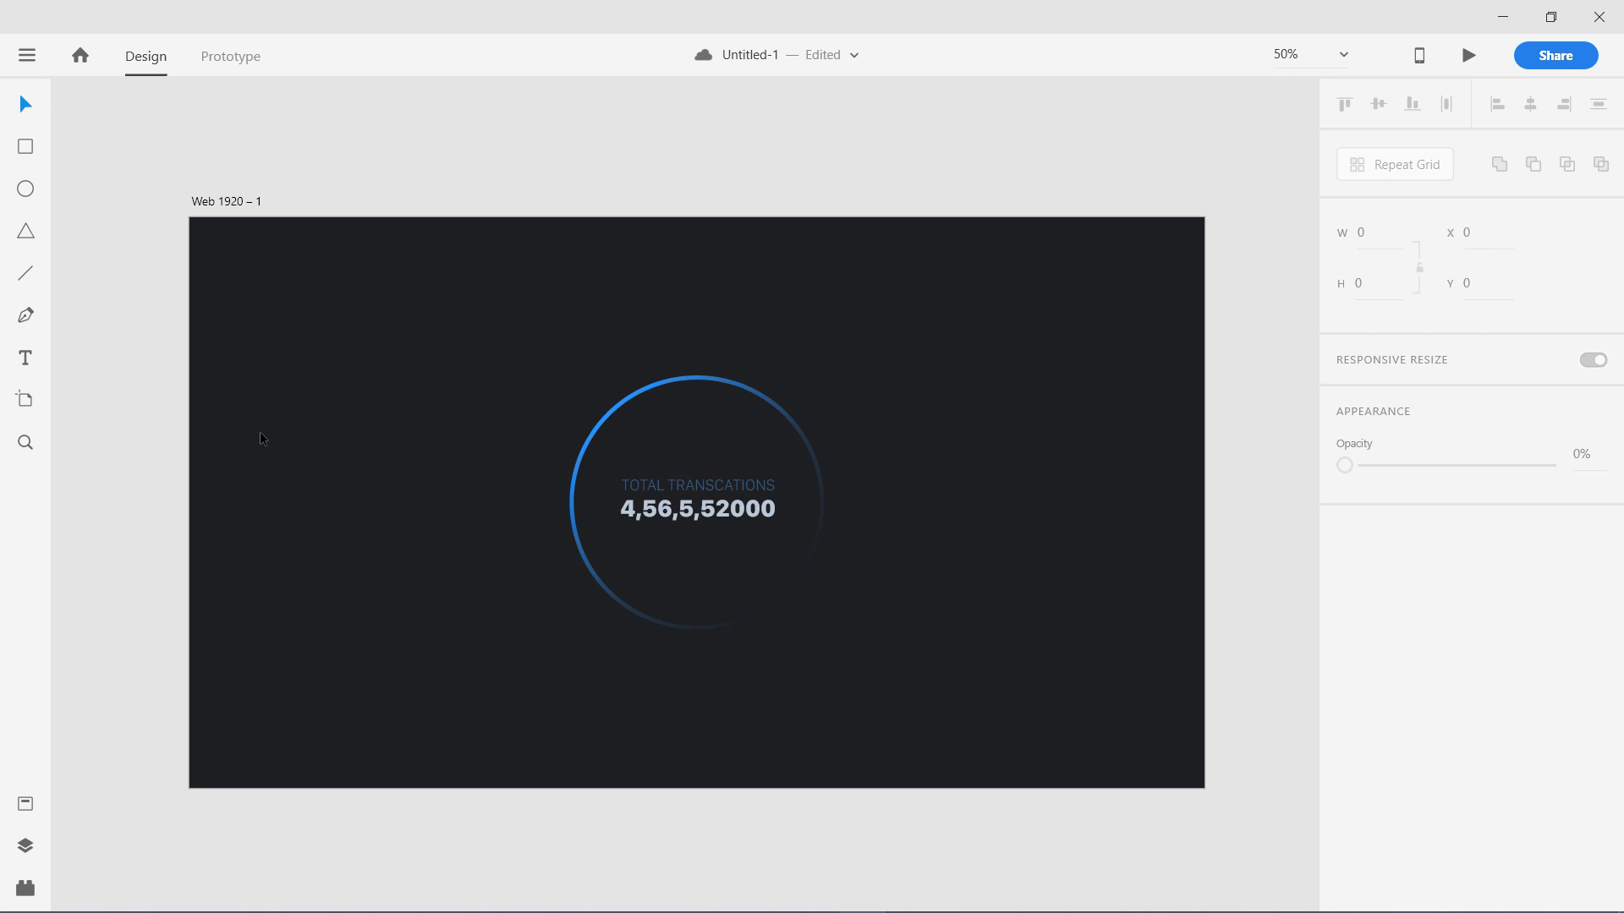
pyautogui.hotkey('ctrl', '+')
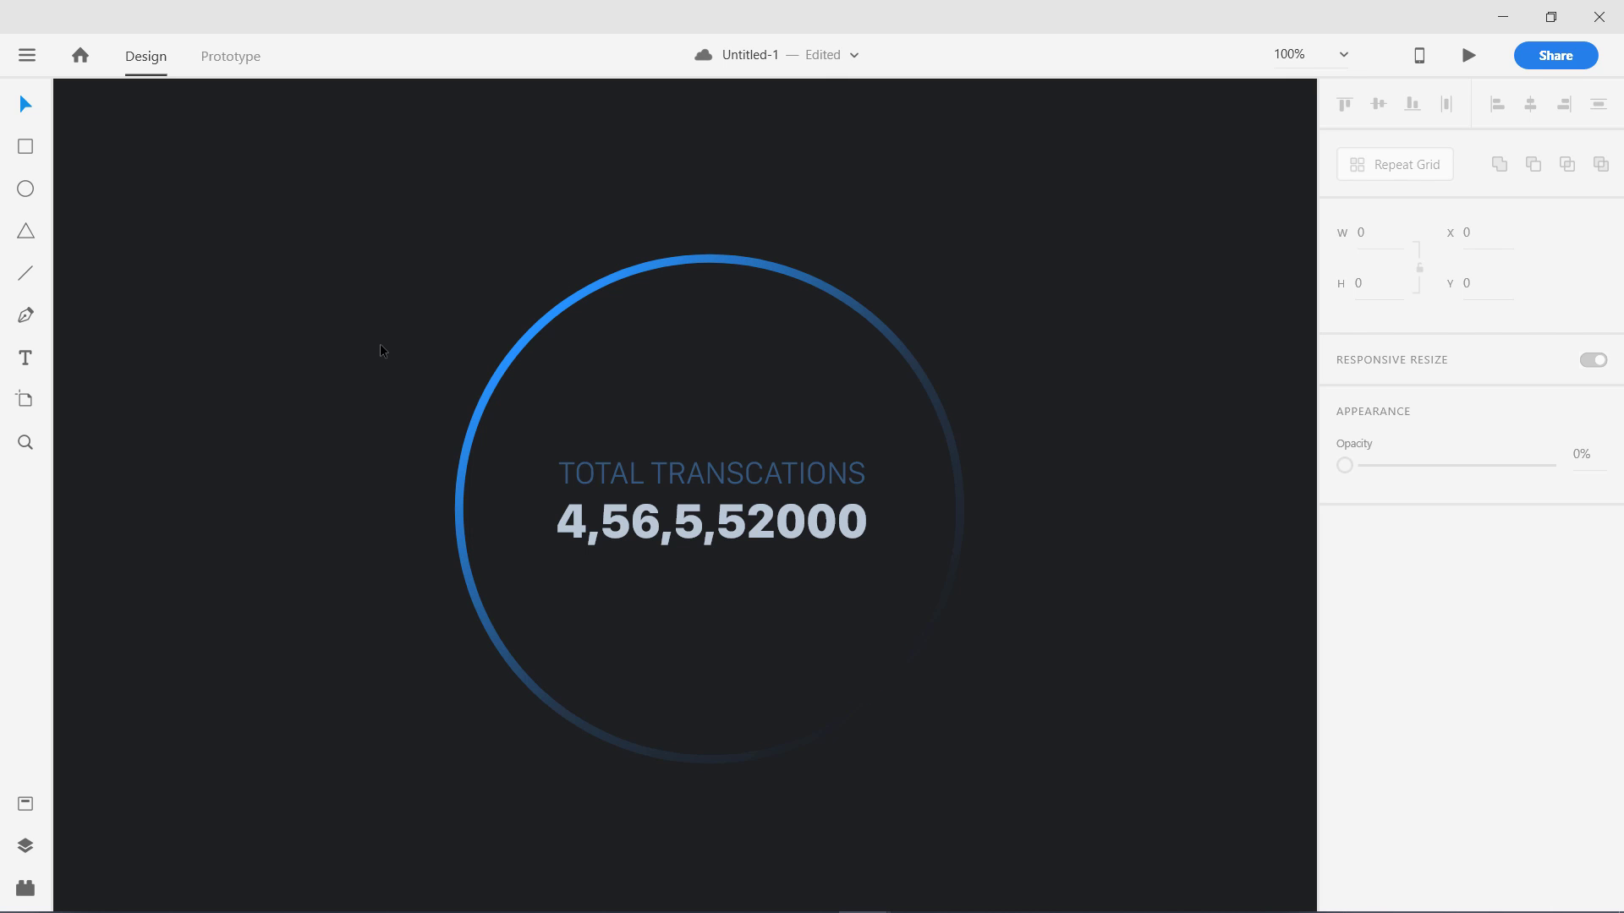
pyautogui.hotkey('ctrl', '-')
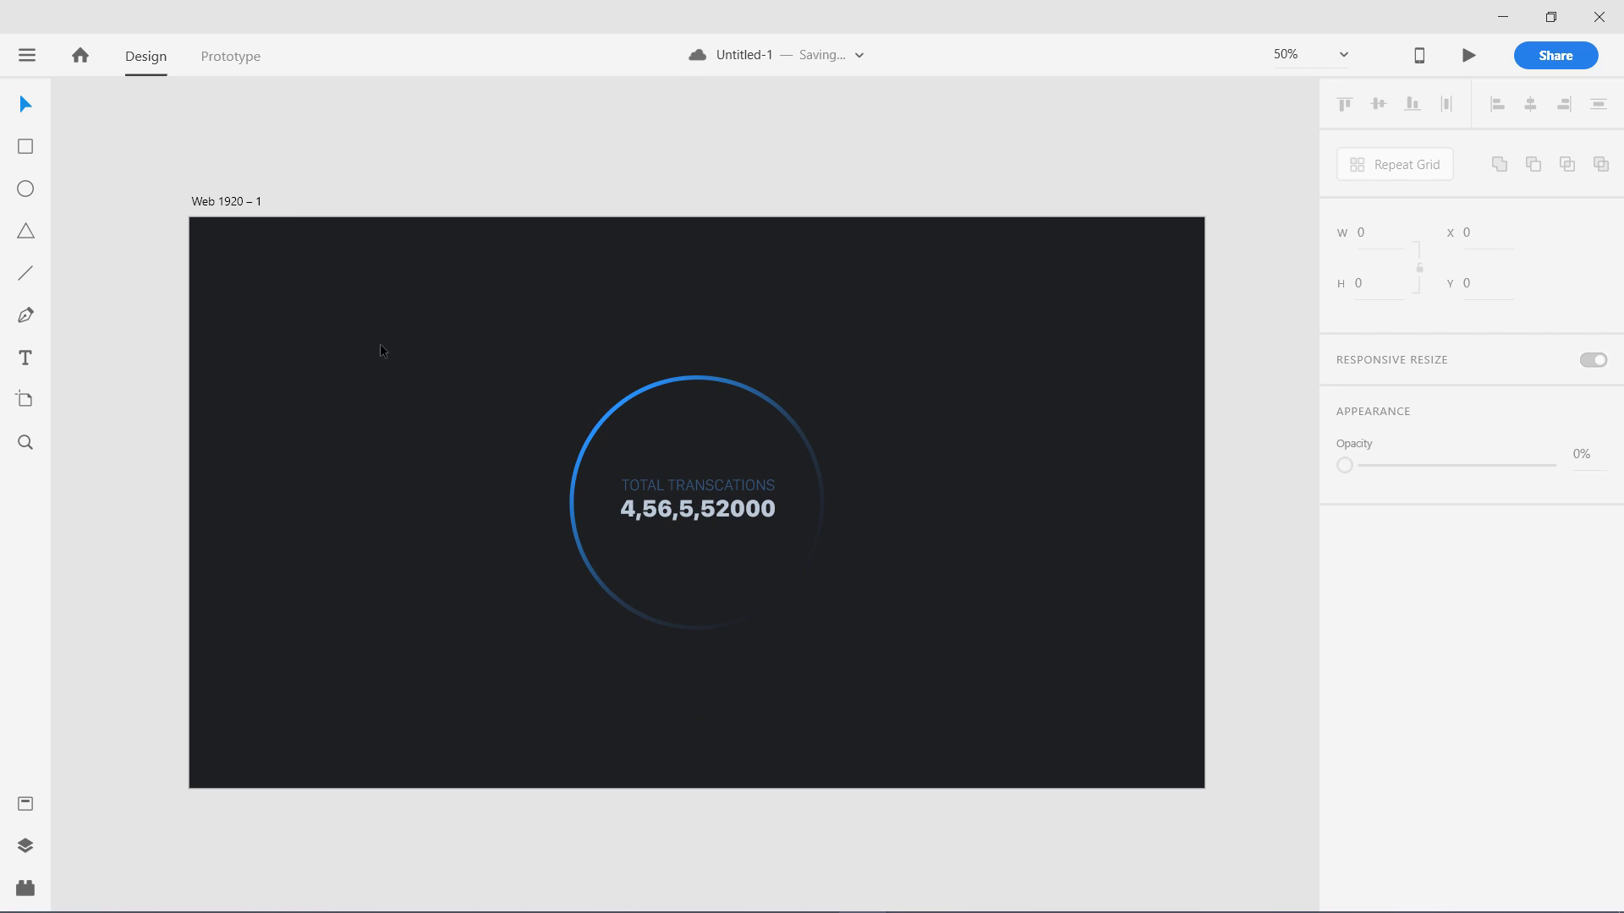
pyautogui.hotkey('ctrl', '=')
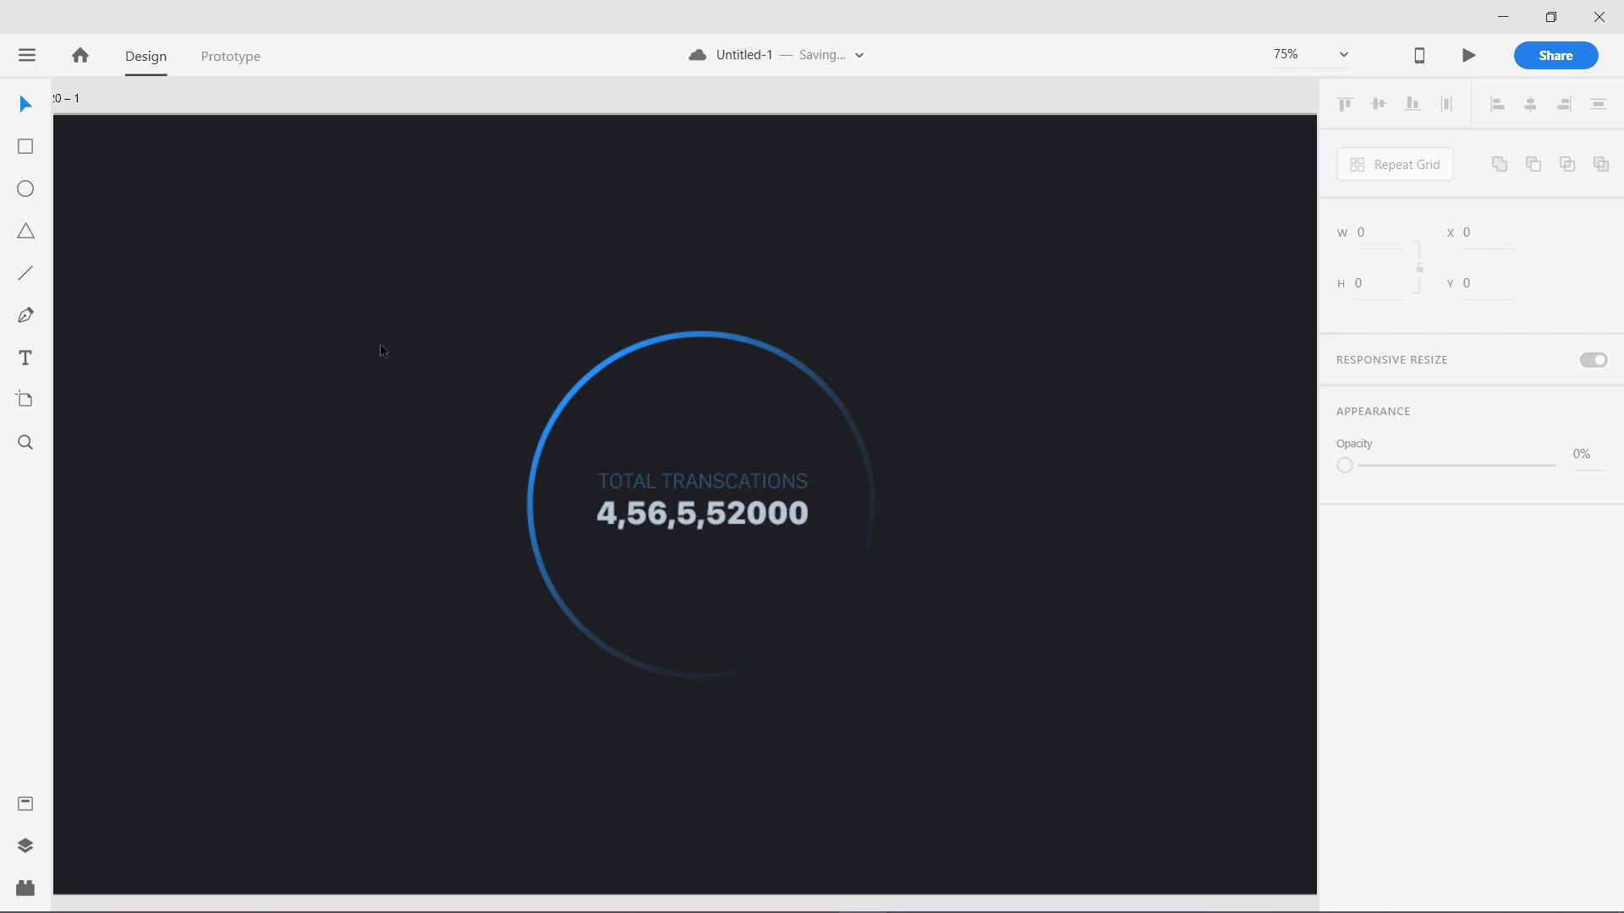
pyautogui.moveTo(504, 358); pyautogui.dragTo(240, 310)
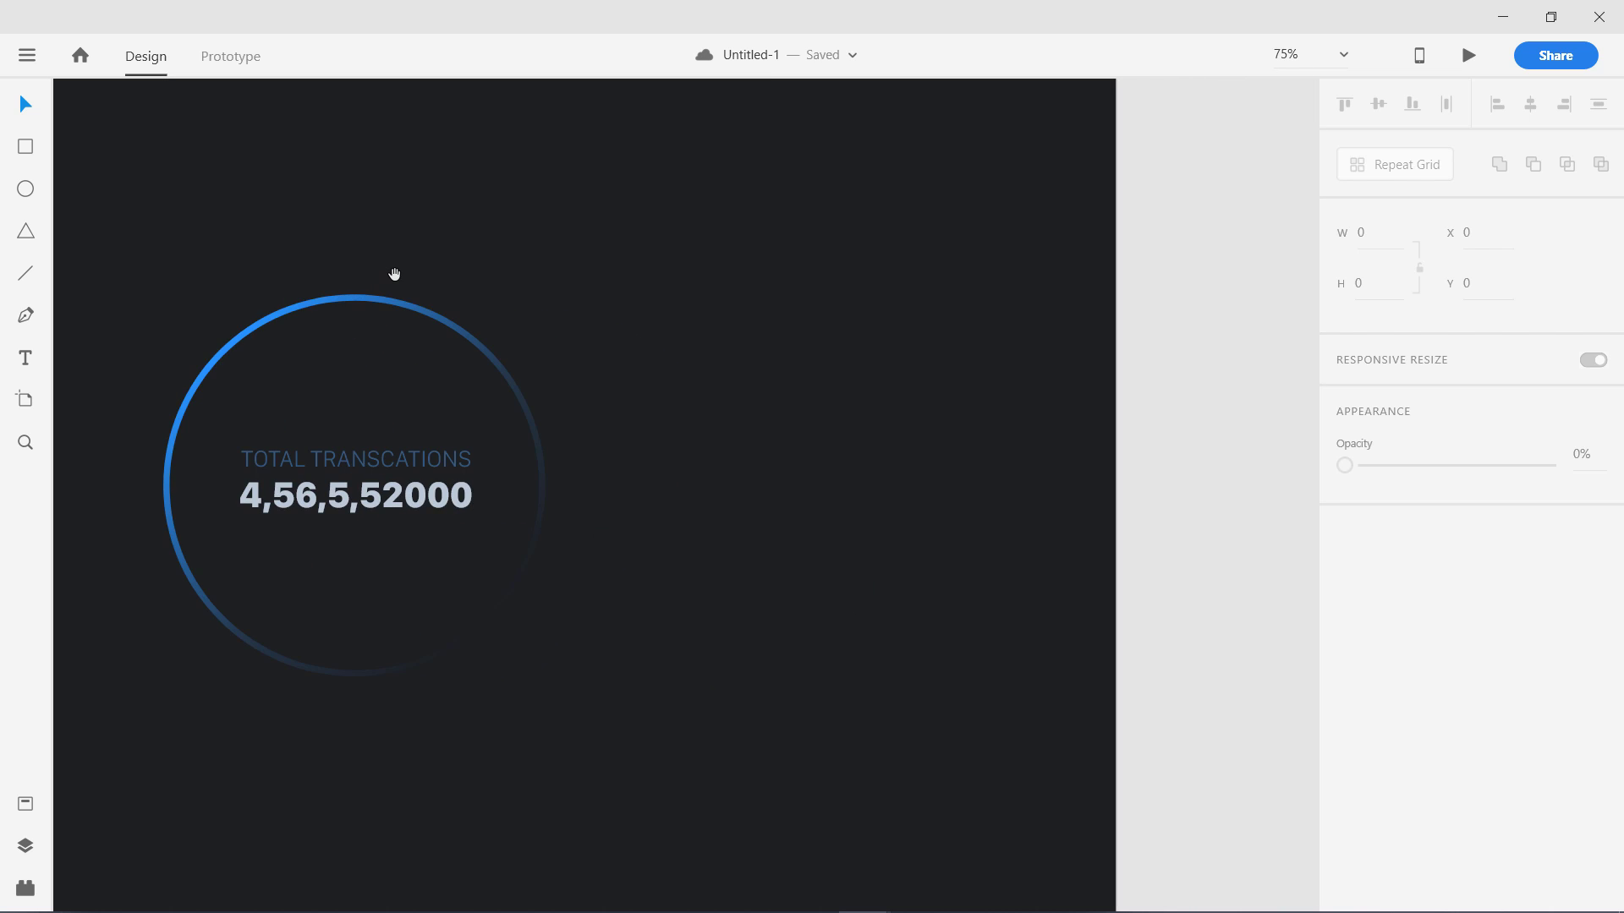
pyautogui.hotkey('ctrl', '-')
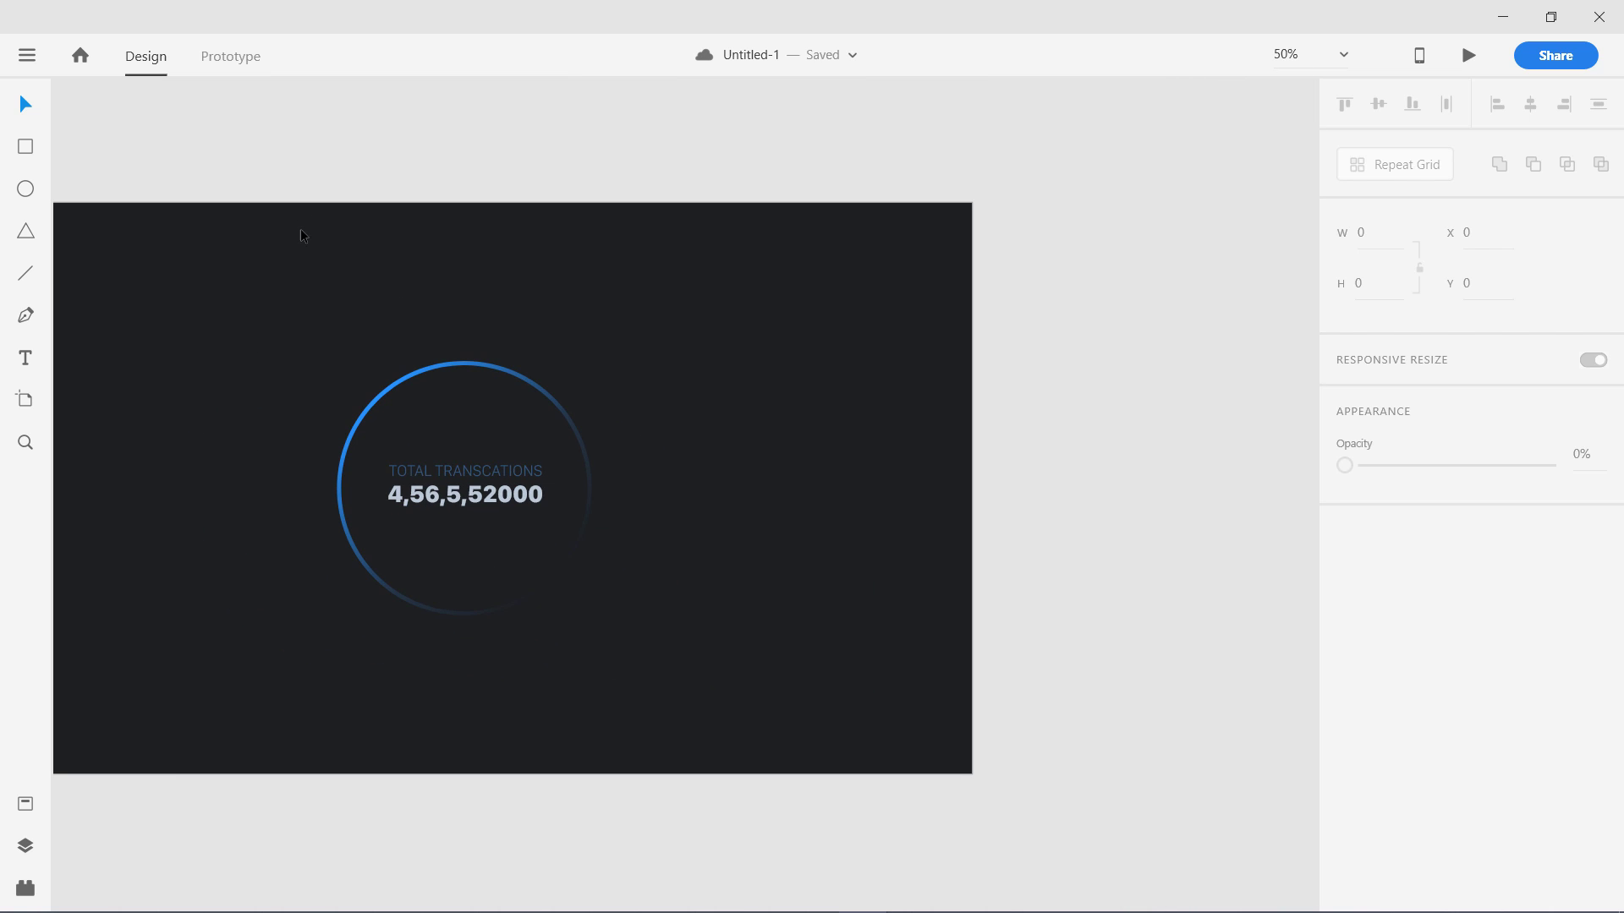
pyautogui.click(137, 199)
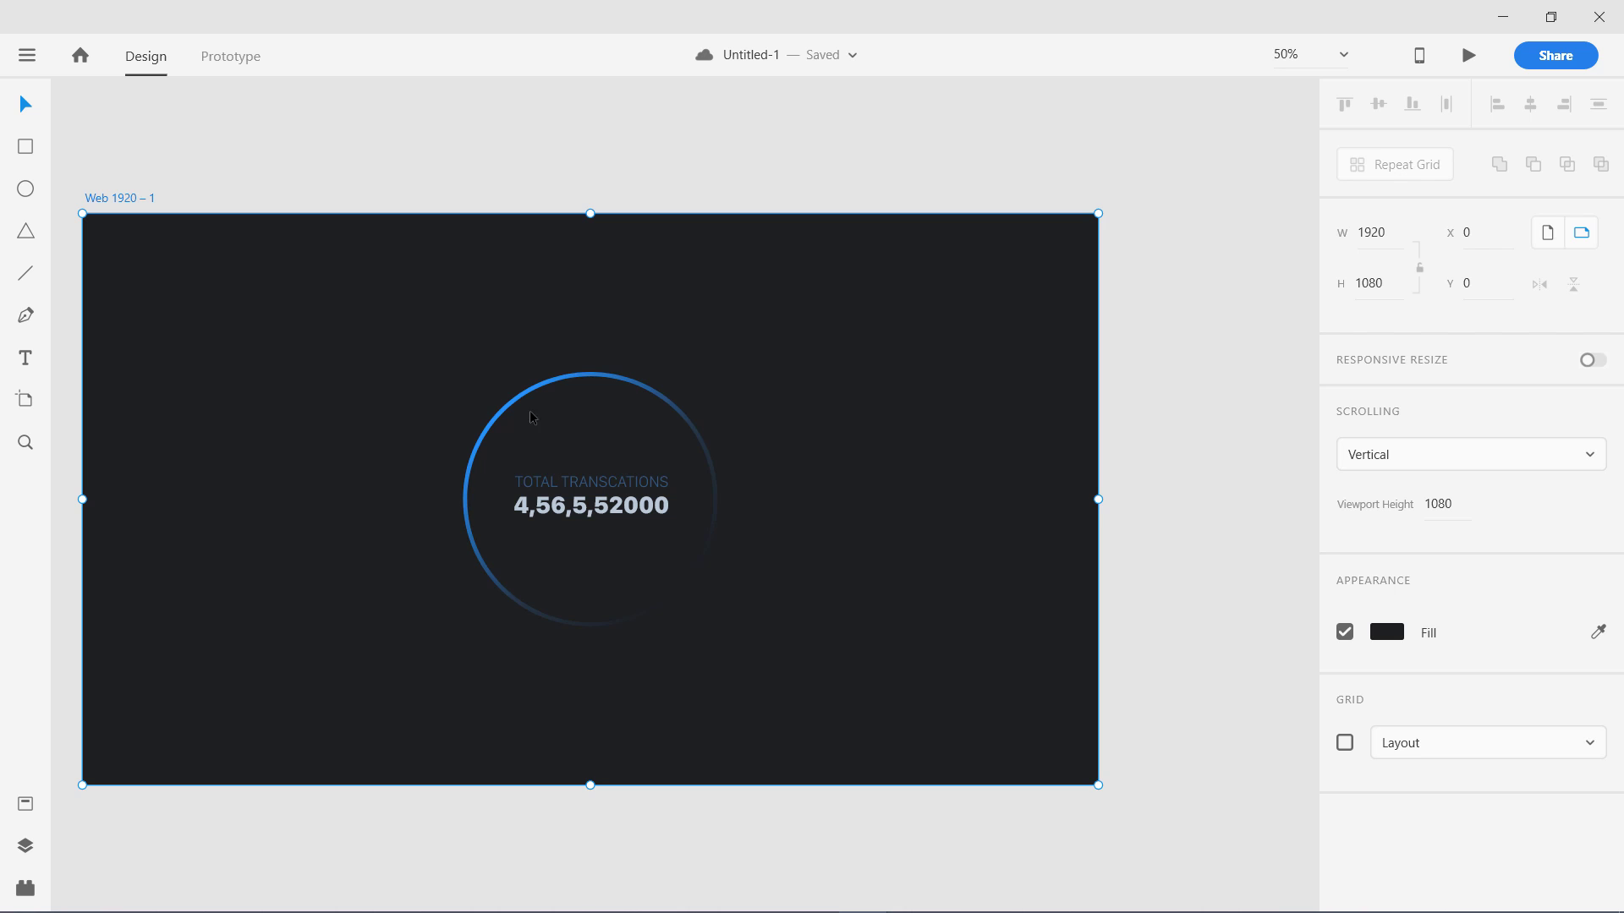
pyautogui.moveTo(435, 353); pyautogui.dragTo(747, 616)
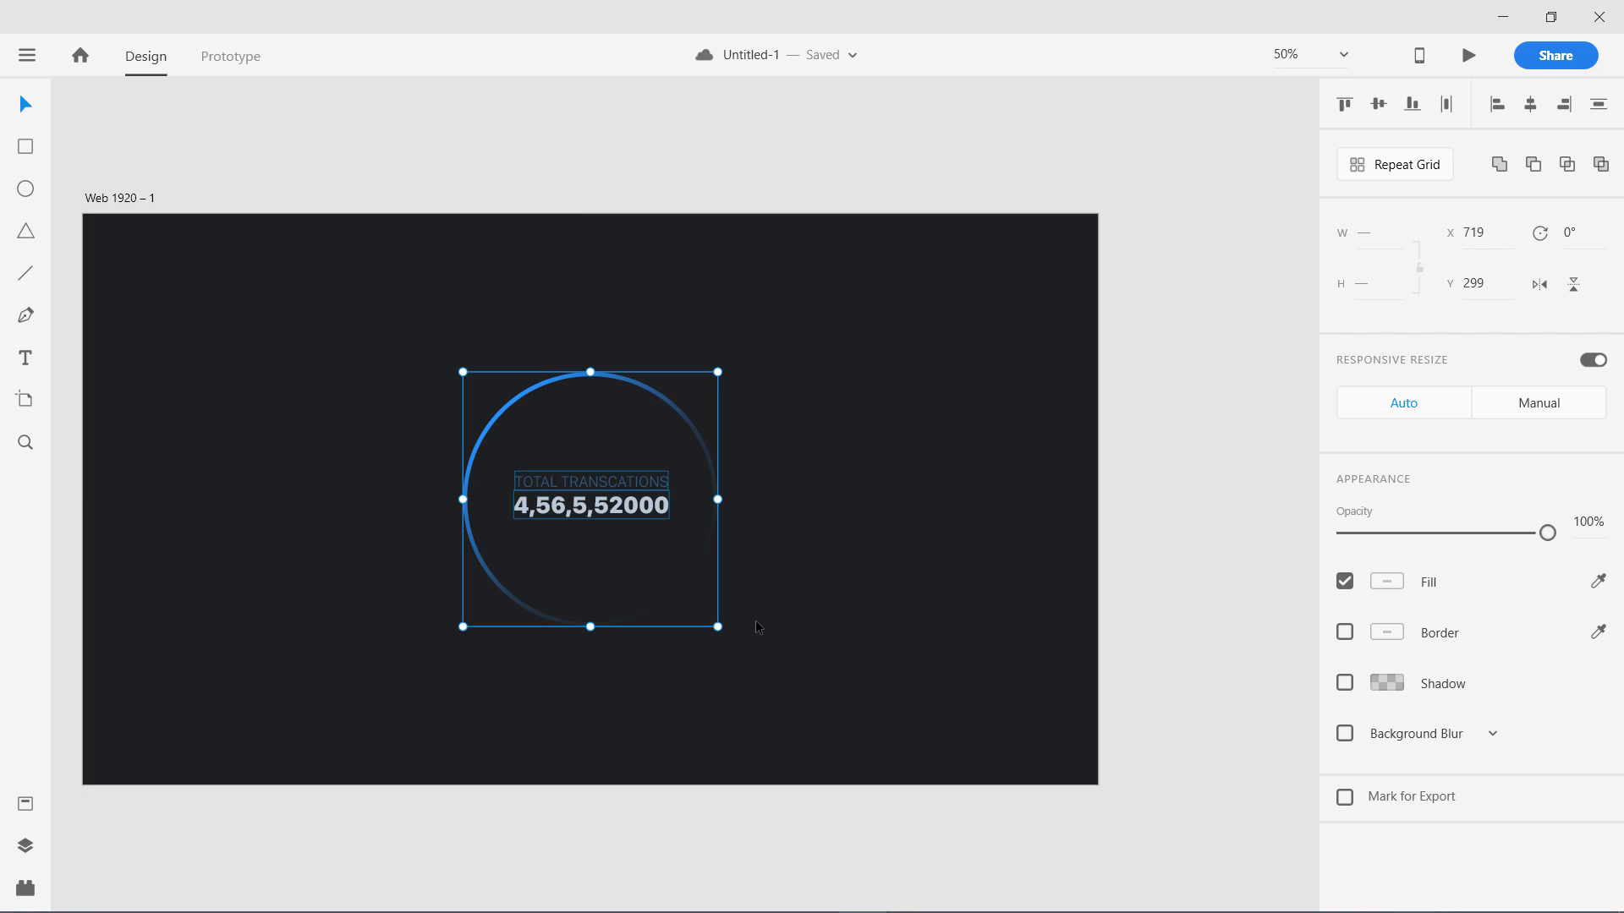
pyautogui.moveTo(633, 489); pyautogui.dragTo(742, 478)
pyautogui.click(504, 475)
pyautogui.click(365, 478)
pyautogui.click(957, 465)
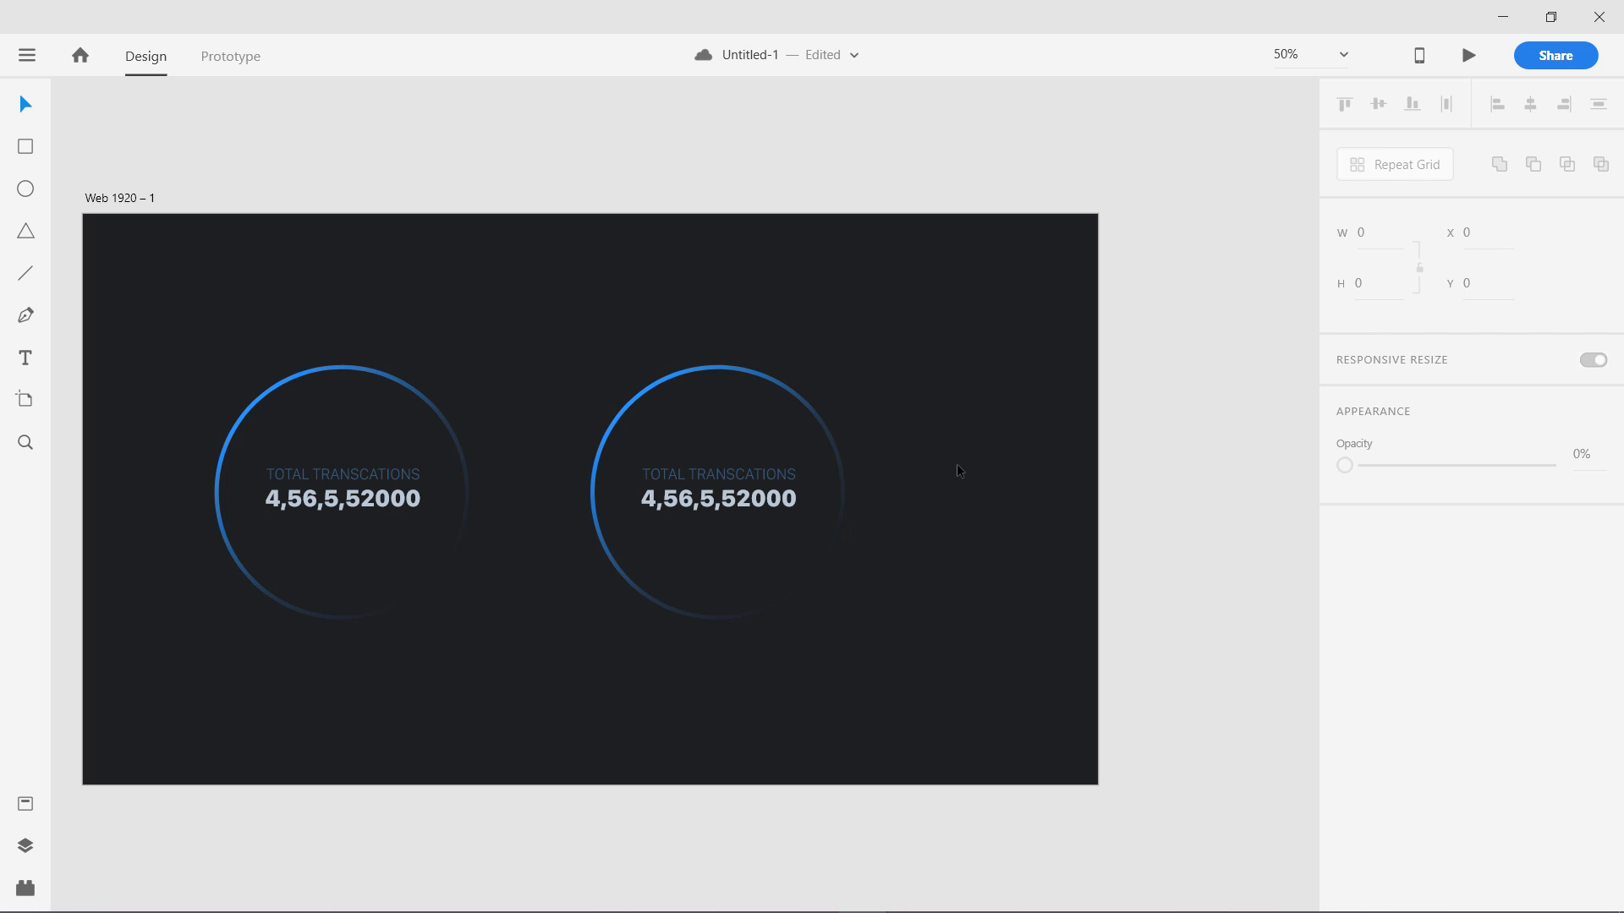
# Replace the second gauge's label text with SPEED.
pyautogui.doubleClick(771, 480)
pyautogui.doubleClick(772, 480)
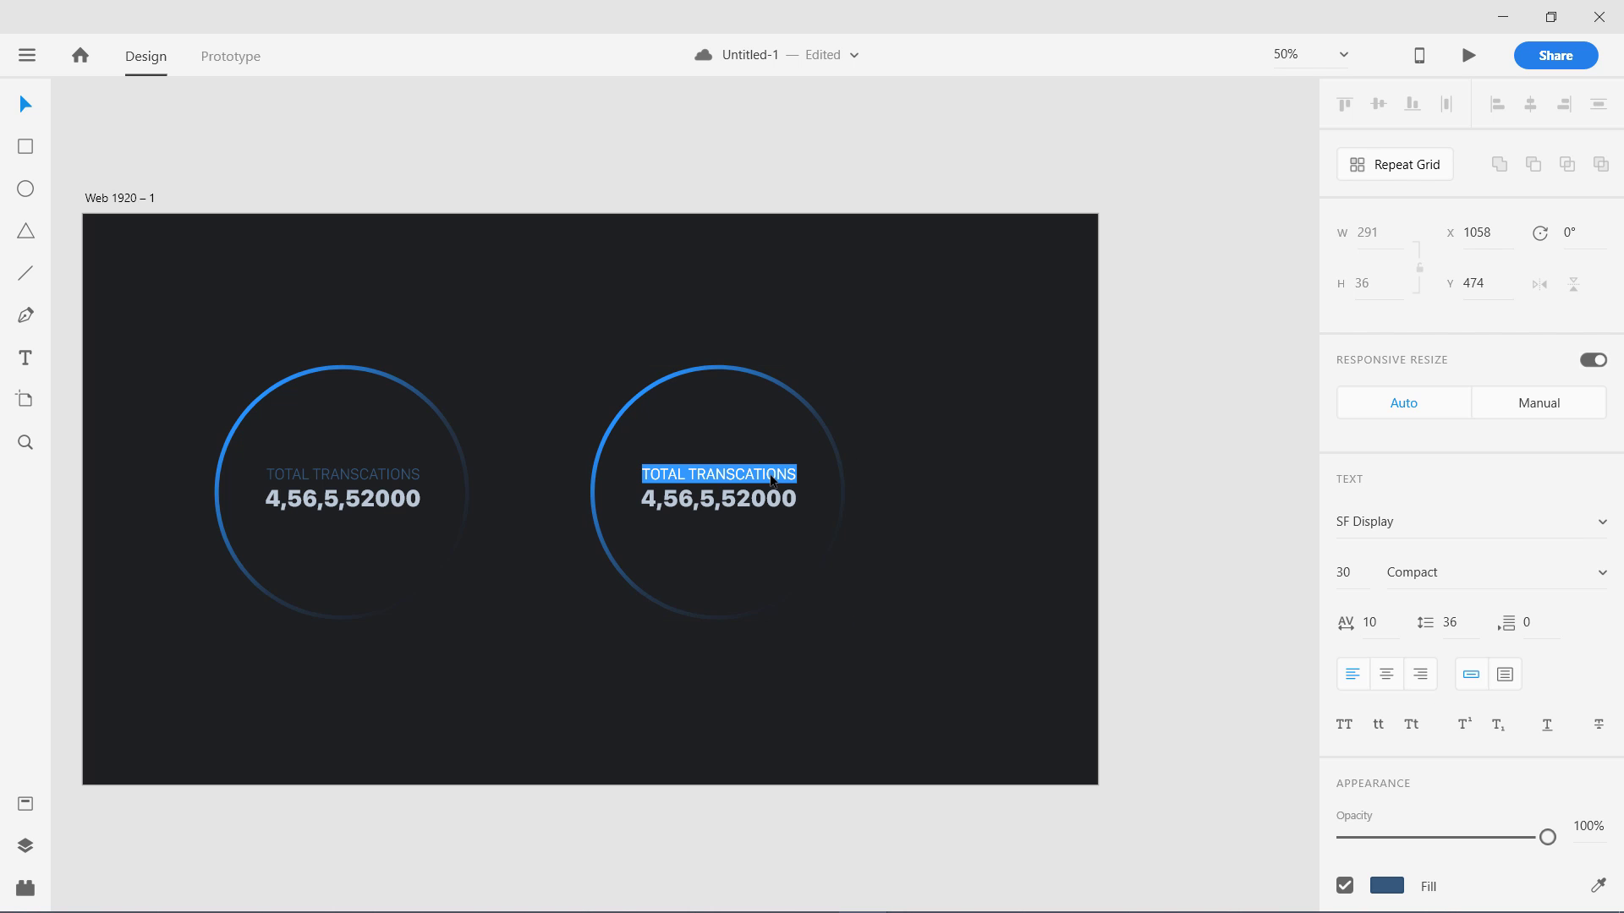
pyautogui.write('SPEED')
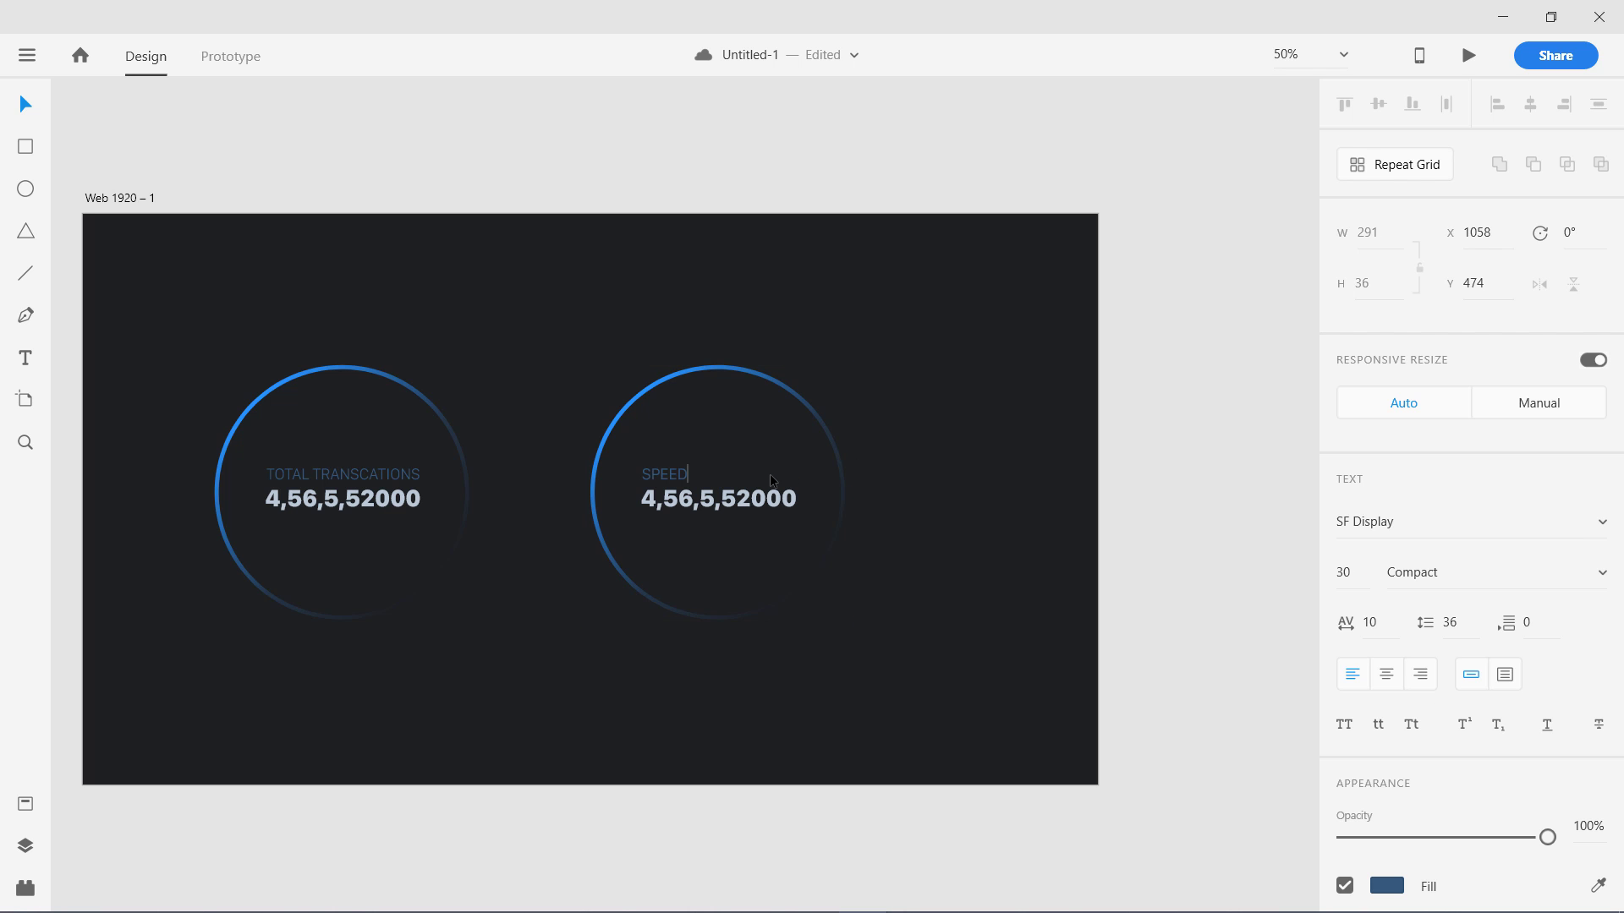
pyautogui.press('Escape')
# Replace the second gauge's number with 102 M/hour.
pyautogui.doubleClick(750, 505)
pyautogui.doubleClick(750, 504)
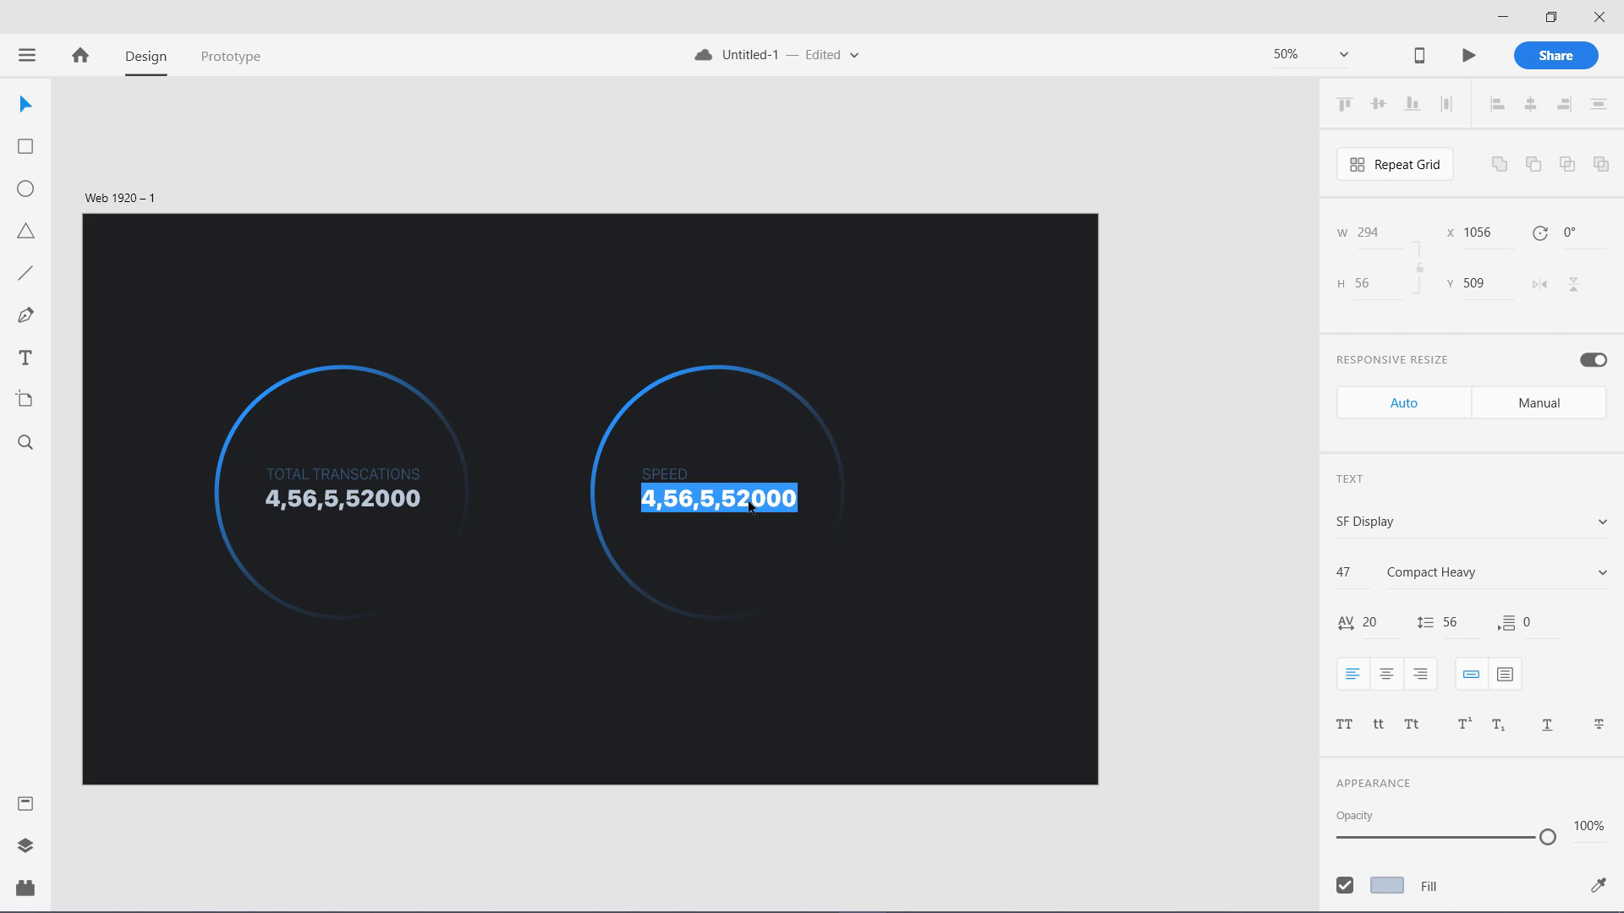
pyautogui.write('102')
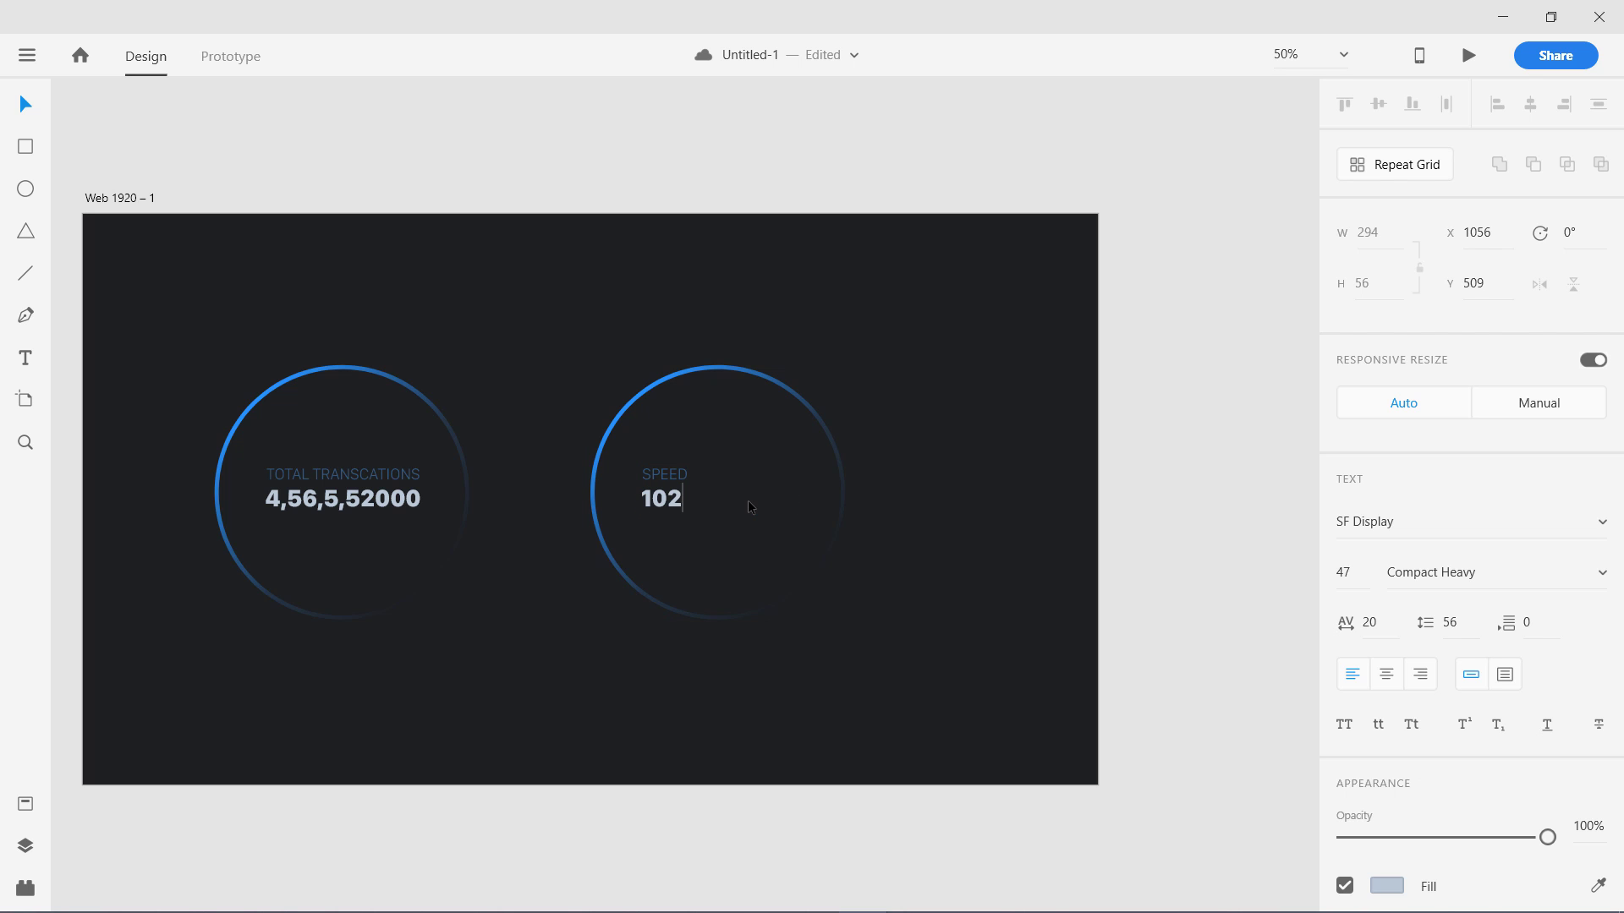
pyautogui.write('m')
pyautogui.press('BackSpace')
pyautogui.write('M/hour')
# Reduce the font size of the M/hour unit in the second gauge's value to 29.
pyautogui.moveTo(687, 499); pyautogui.dragTo(779, 499)
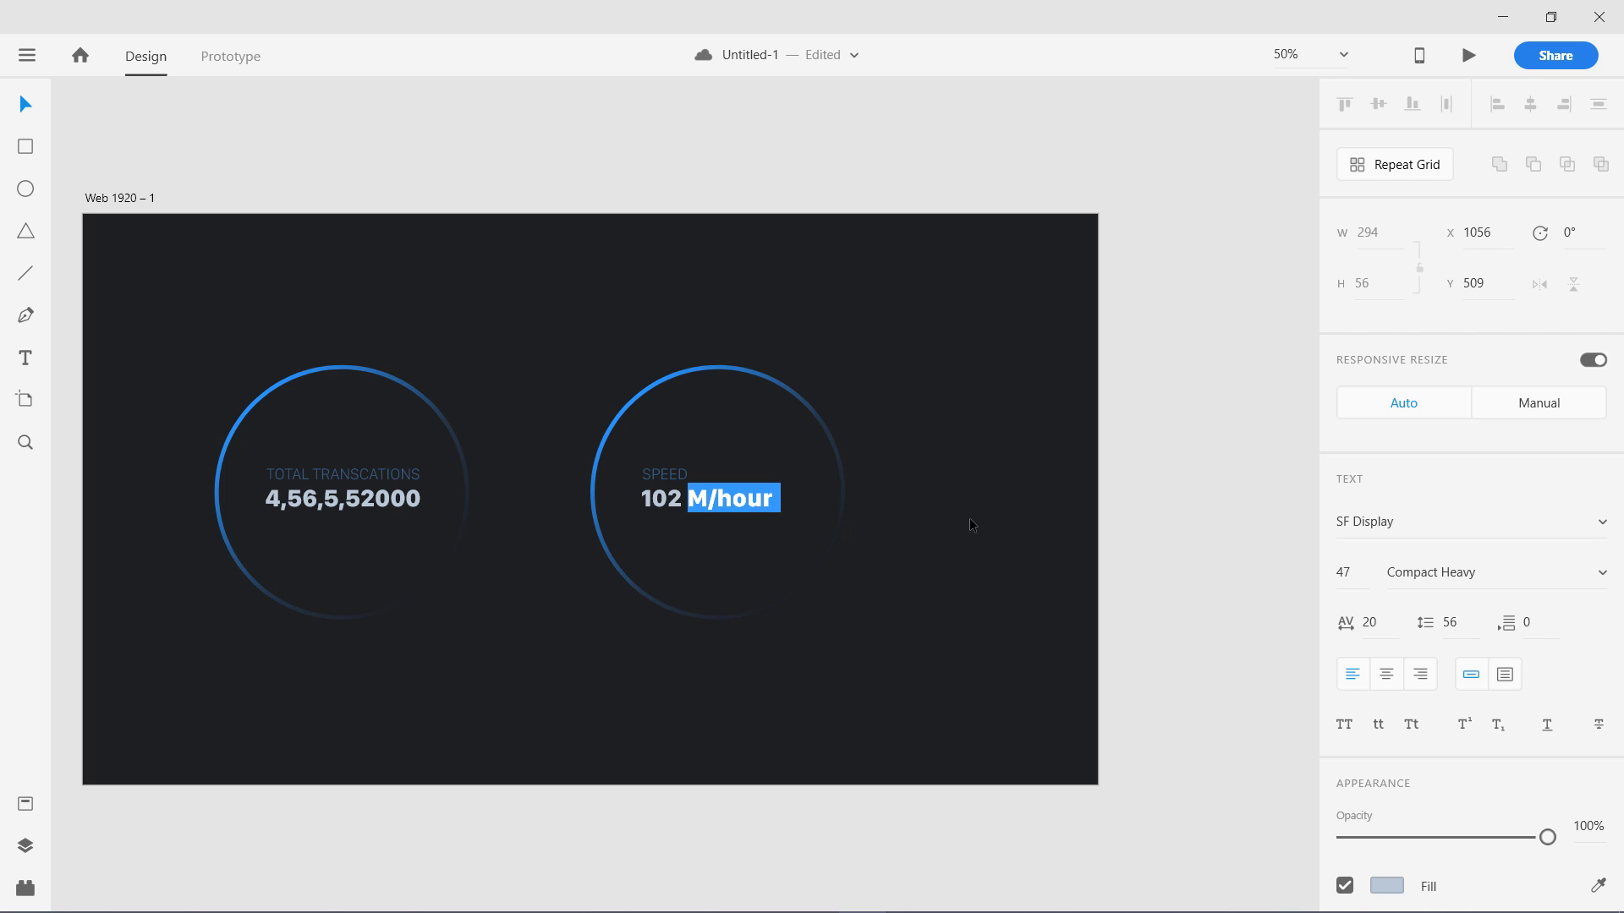
pyautogui.click(1354, 572)
pyautogui.press('Down')
pyautogui.press('Down')
pyautogui.press('Down')
pyautogui.press('Down')
pyautogui.press('Down')
pyautogui.press('Down')
pyautogui.press('Down')
pyautogui.press('Down')
pyautogui.press('Down')
pyautogui.press('Down')
pyautogui.press('Down')
pyautogui.press('Down')
pyautogui.press('Down')
pyautogui.press('Down')
pyautogui.press('Down')
pyautogui.press('Down')
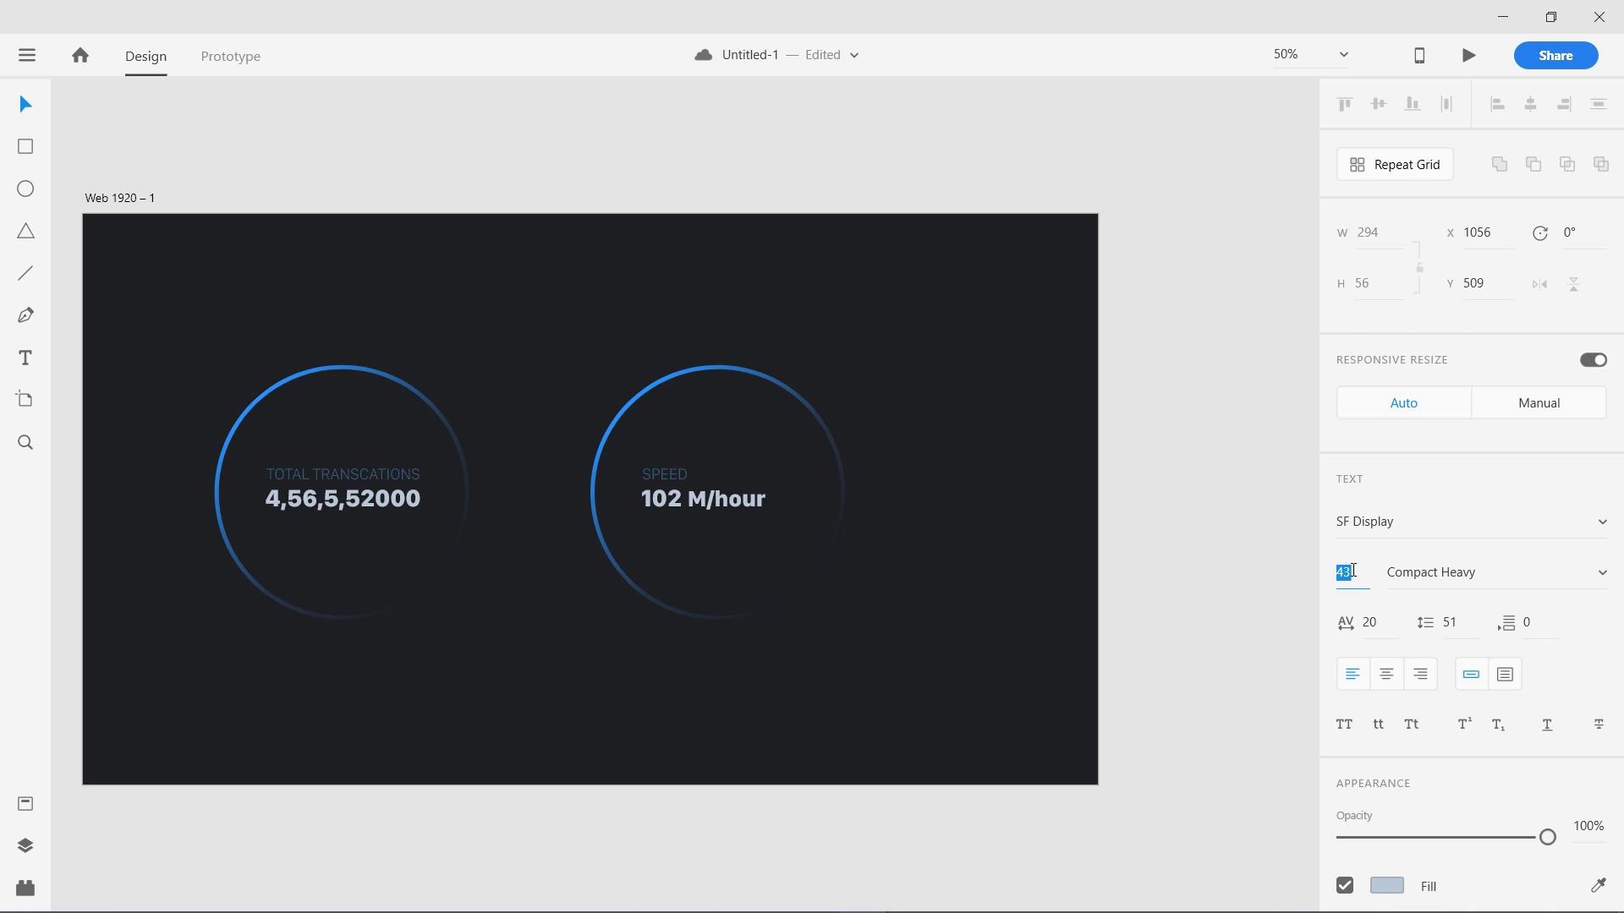
pyautogui.press('Down')
pyautogui.press('Down')
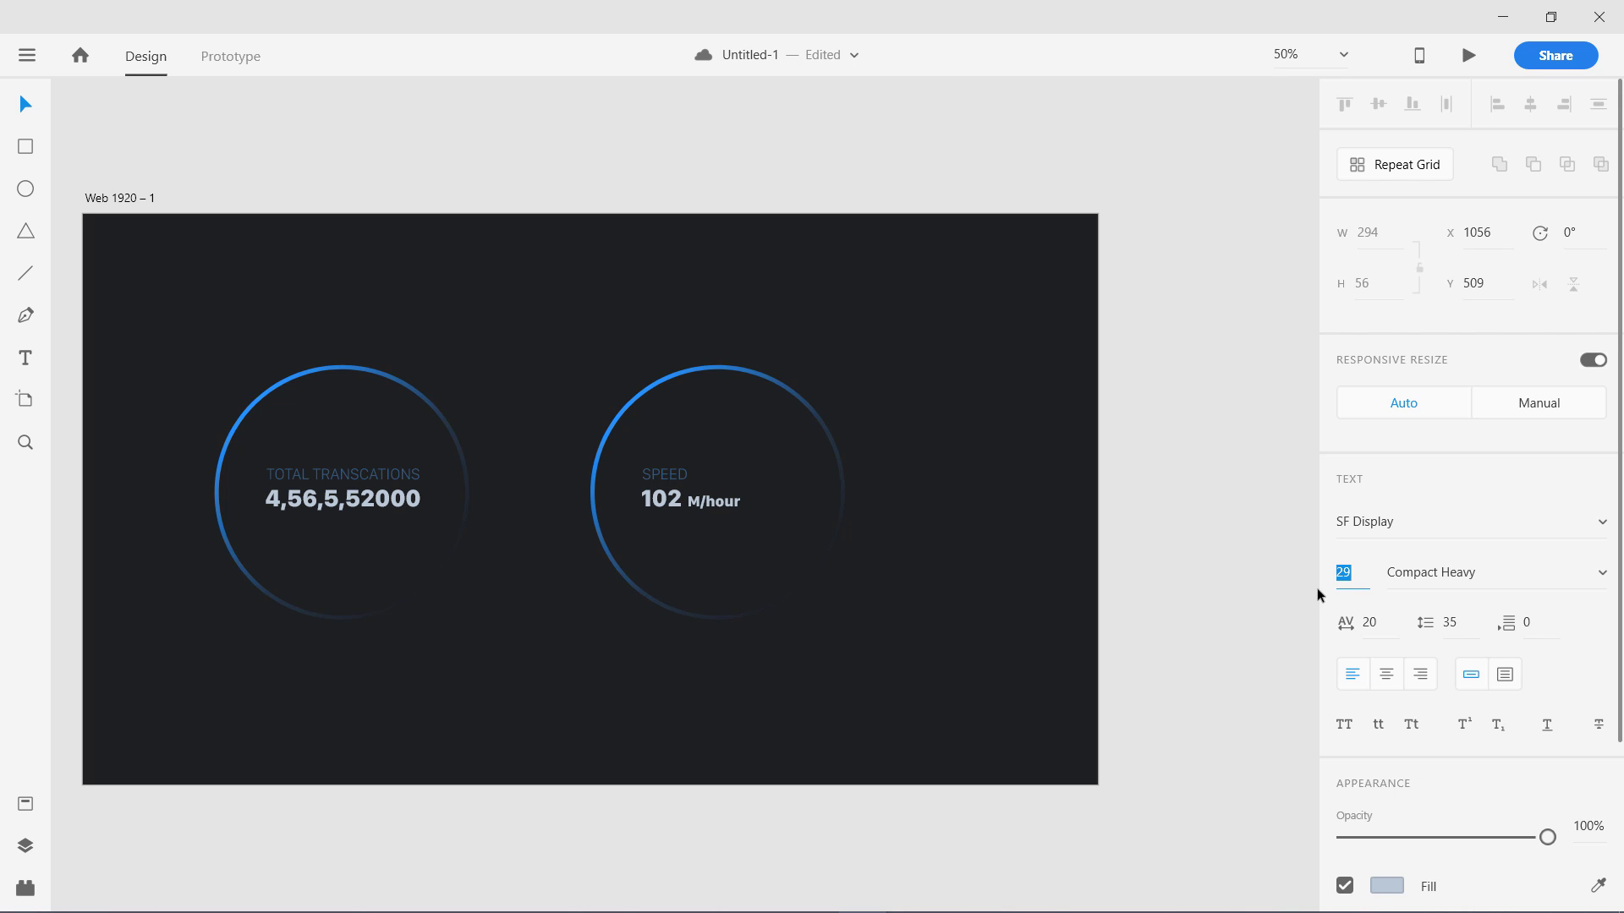
# Expand the unit to Miles/hour and put it on its own line below 102.
pyautogui.click(703, 501)
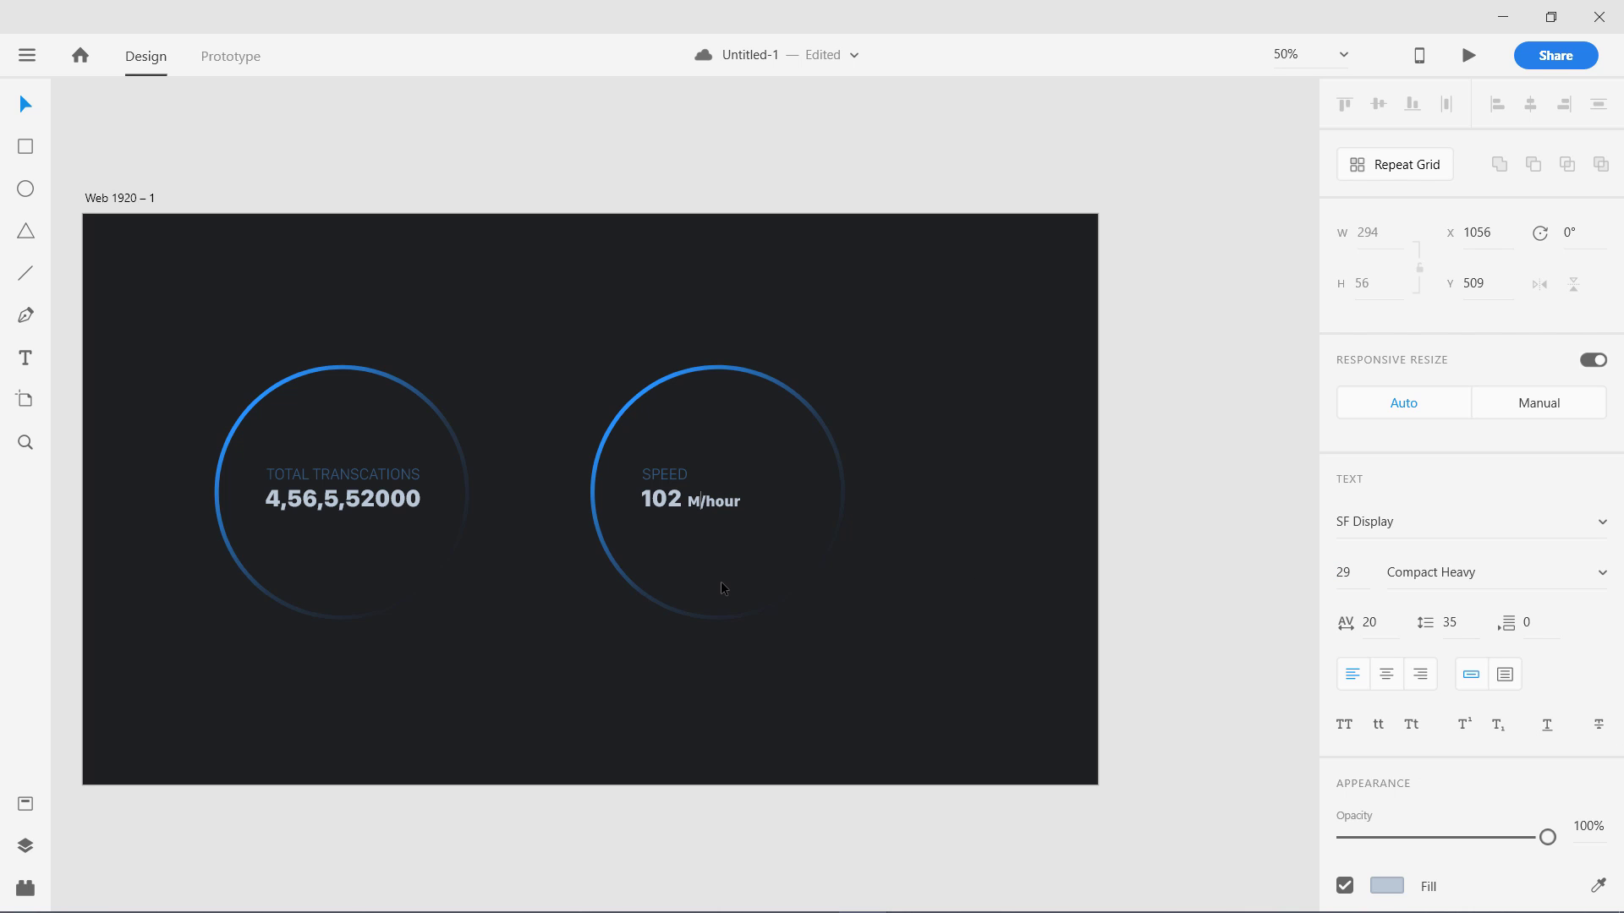
pyautogui.write('iles')
pyautogui.click(687, 500)
pyautogui.press('Return')
pyautogui.press('Escape')
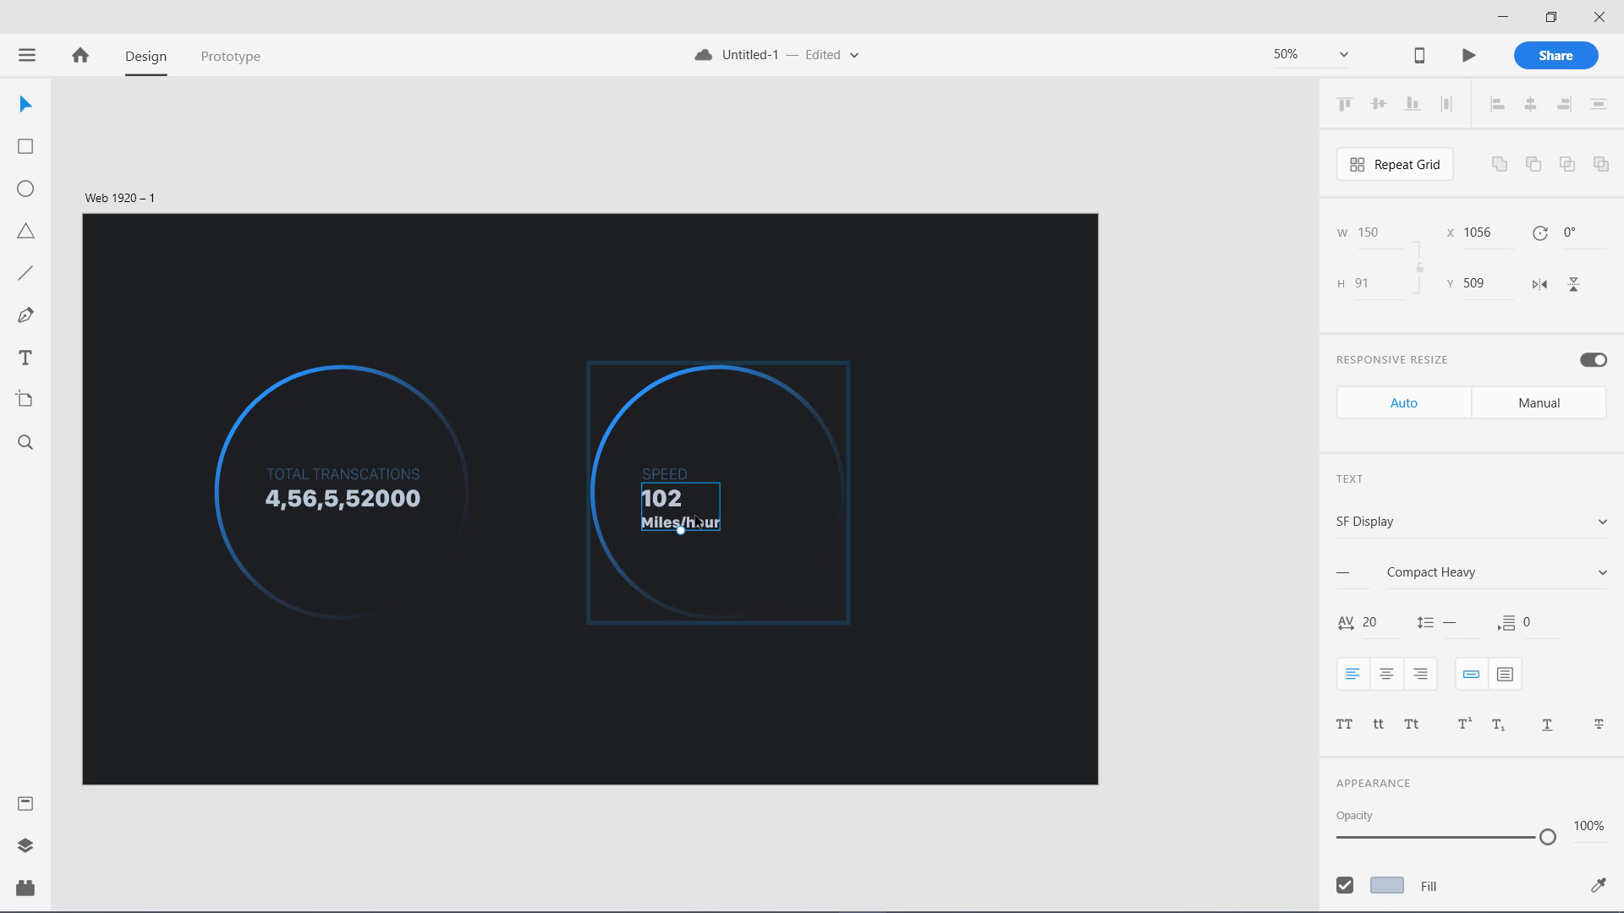
# Set the font size of the number 102 to 72.
pyautogui.doubleClick(676, 522)
pyautogui.doubleClick(645, 496)
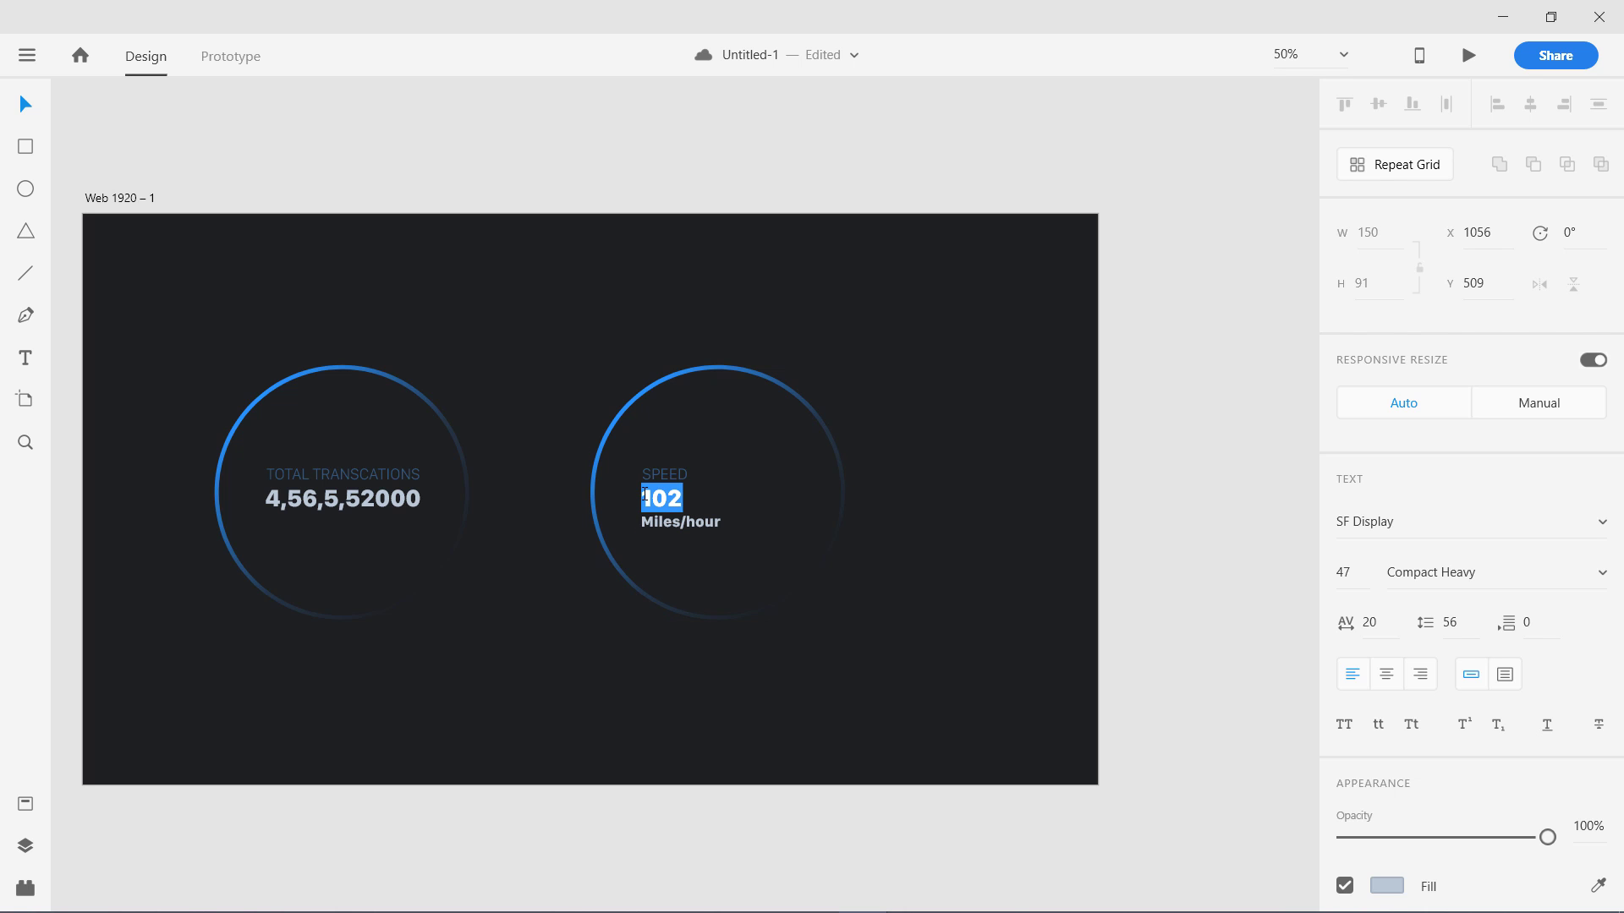
pyautogui.click(644, 496)
pyautogui.moveTo(689, 491); pyautogui.dragTo(640, 499)
pyautogui.click(1341, 575)
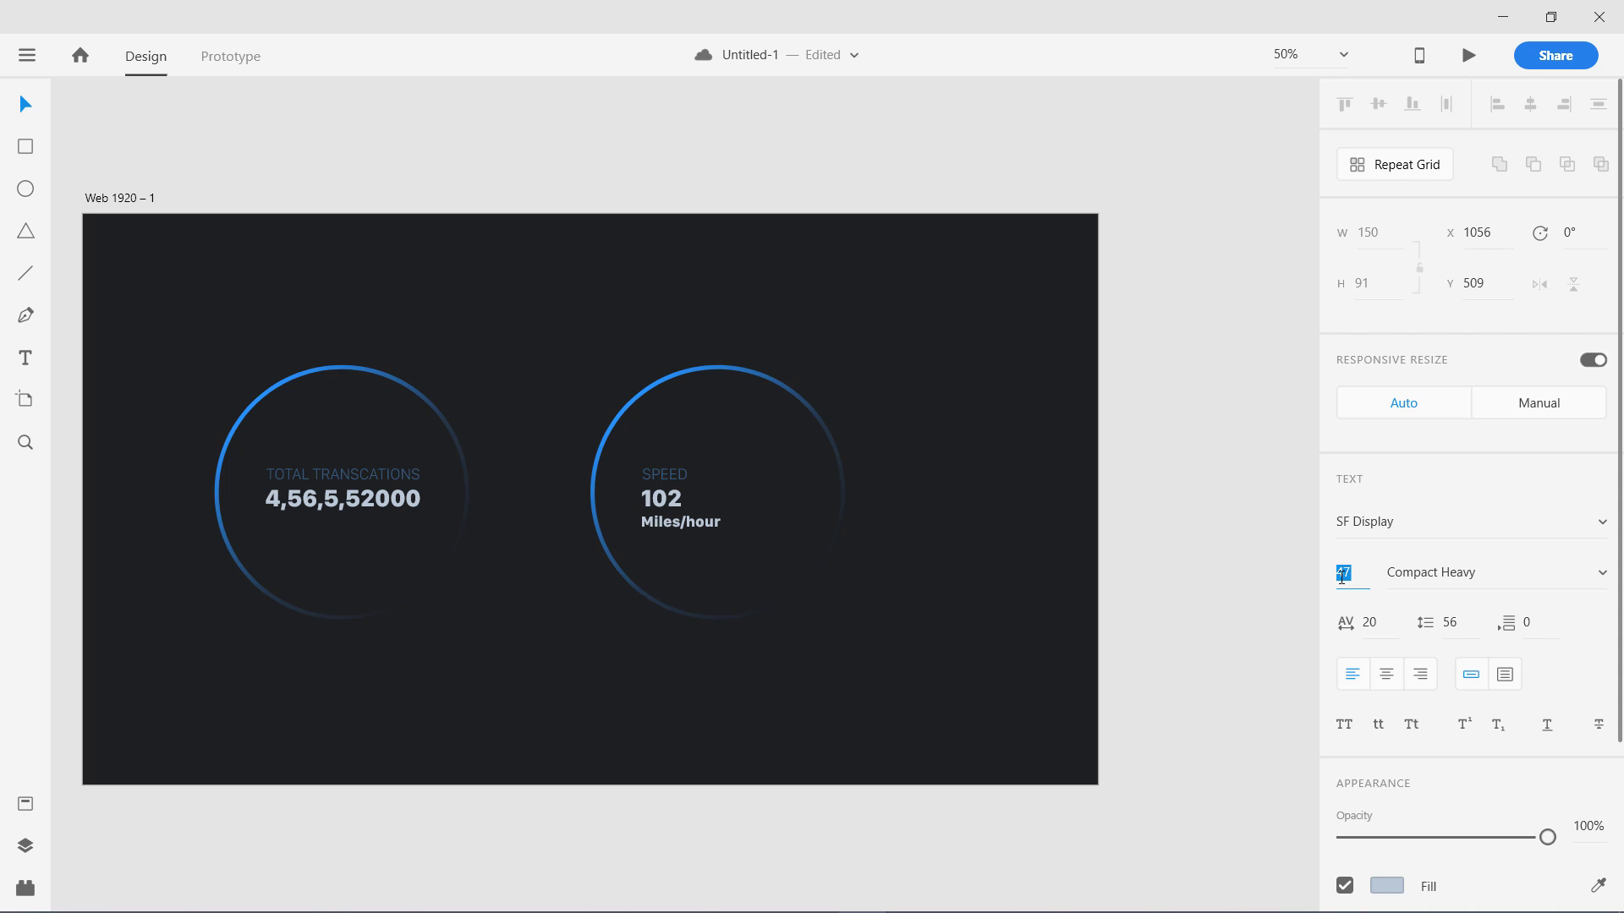
pyautogui.write('64')
pyautogui.press('Return')
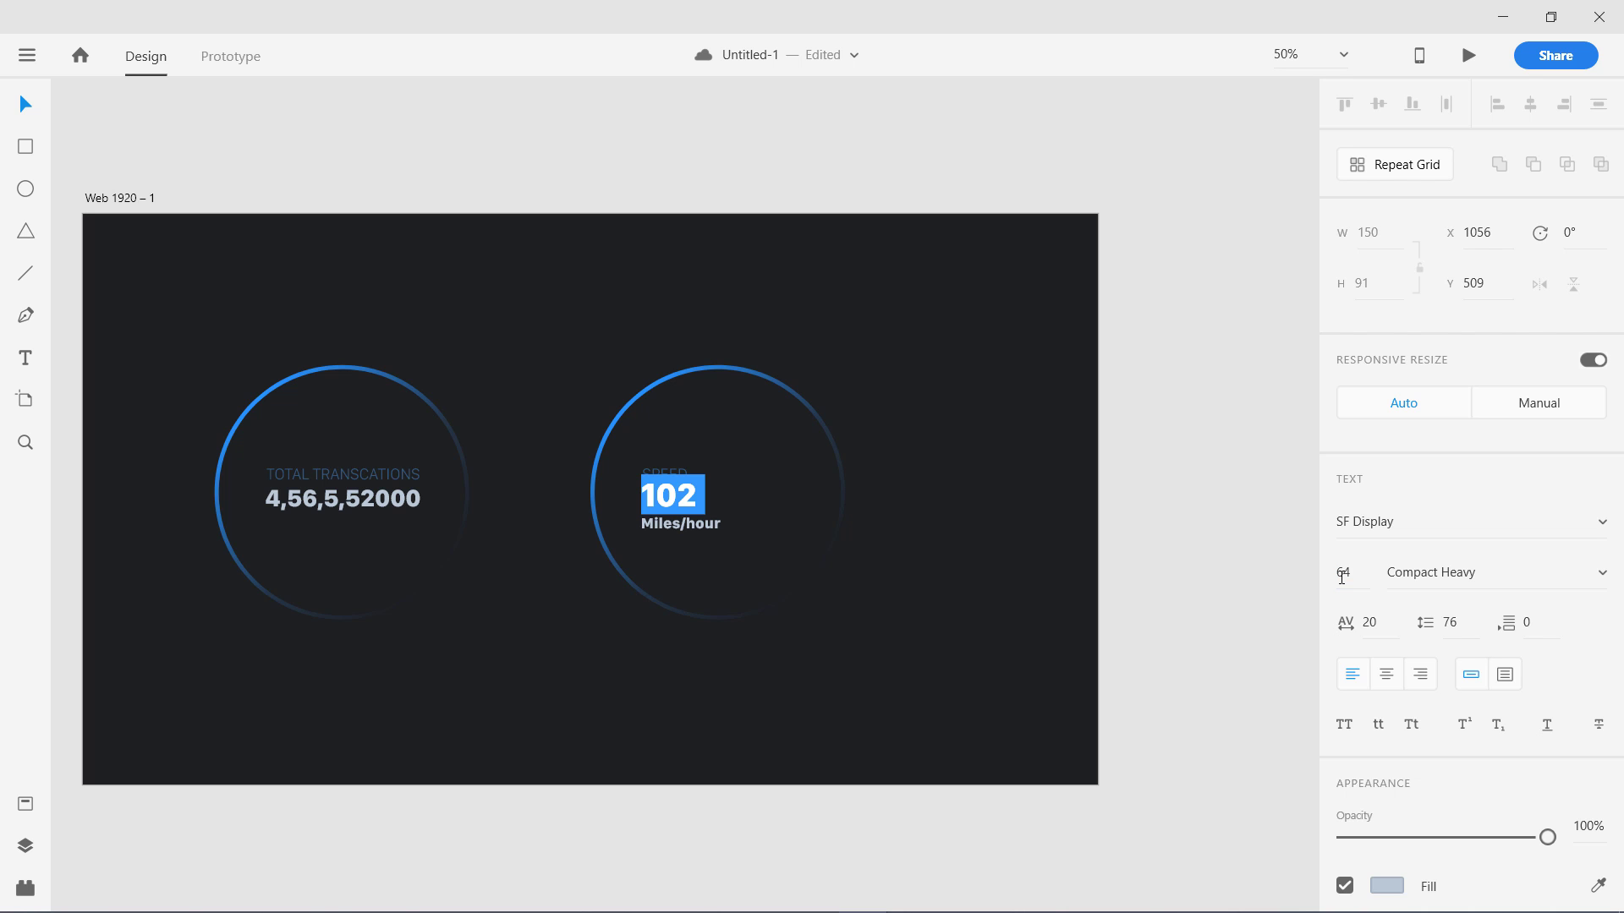
pyautogui.click(1352, 576)
pyautogui.write('72')
pyautogui.press('Return')
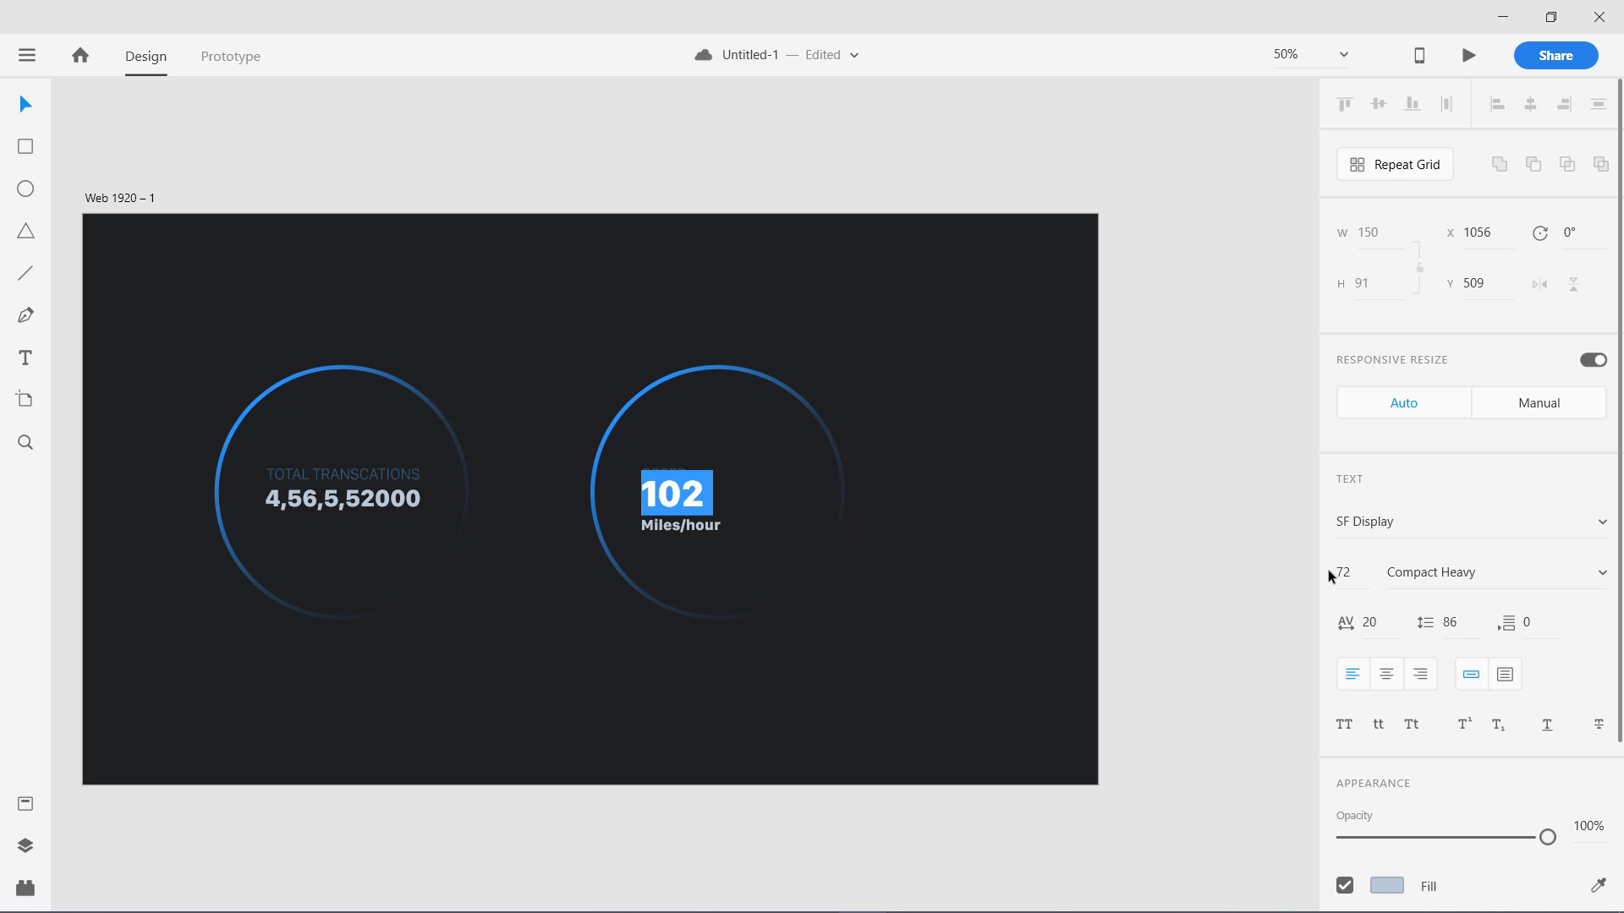
pyautogui.press('Escape')
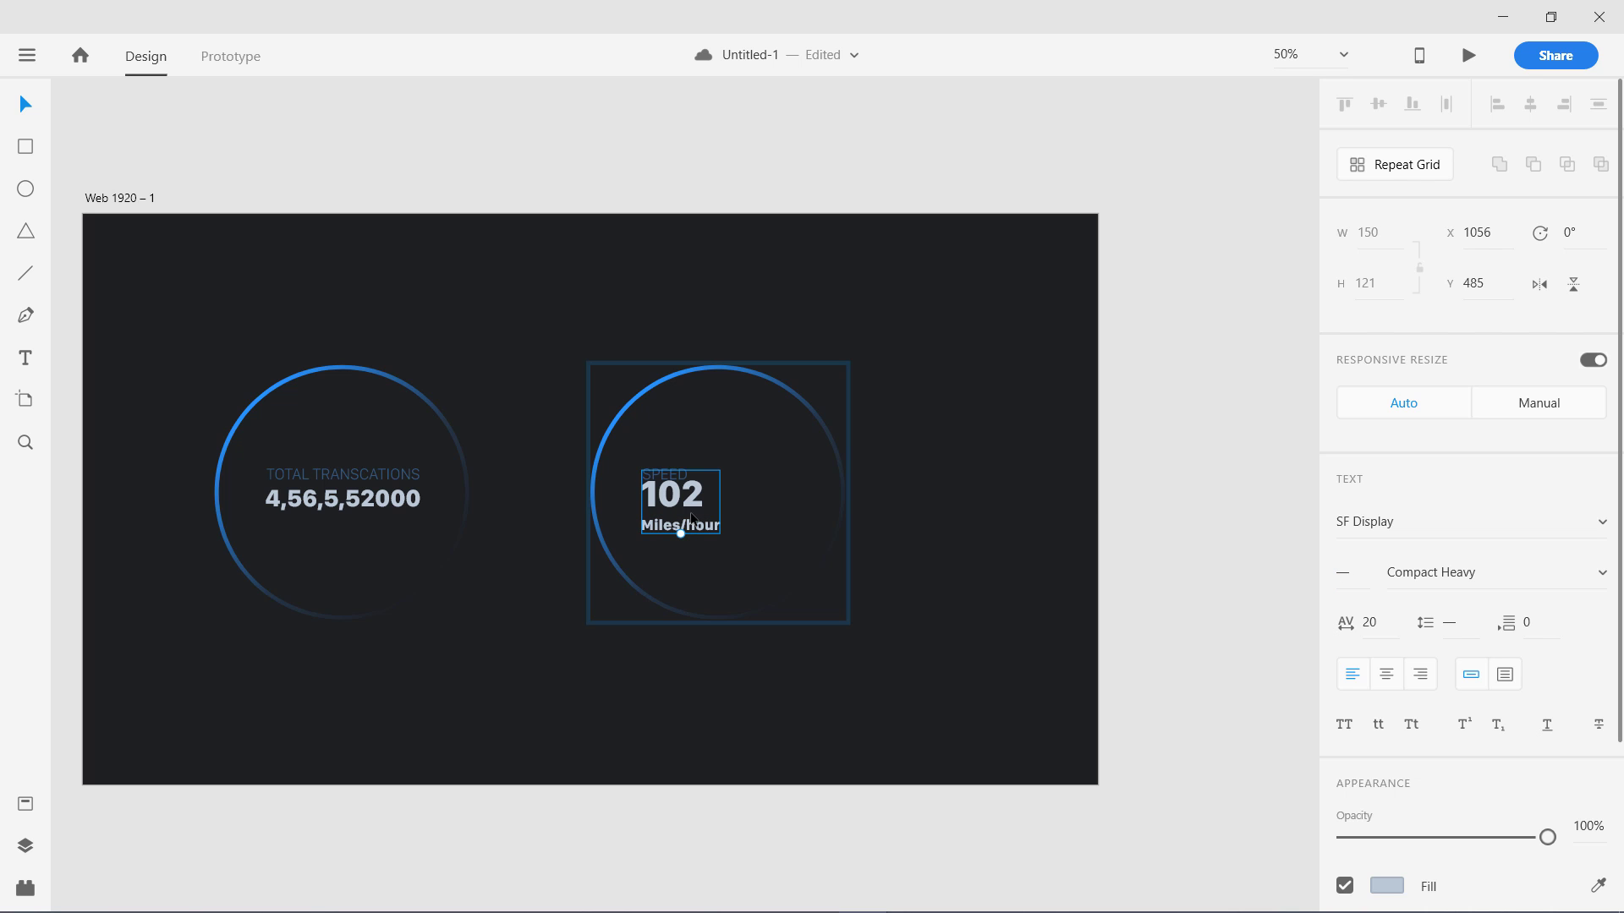
# Centre-align the 102 Miles/hour text and arrange it beneath the raised SPEED label in the middle of the ring.
pyautogui.moveTo(697, 507); pyautogui.dragTo(738, 449)
pyautogui.click(686, 468)
pyautogui.click(713, 499)
pyautogui.click(1373, 676)
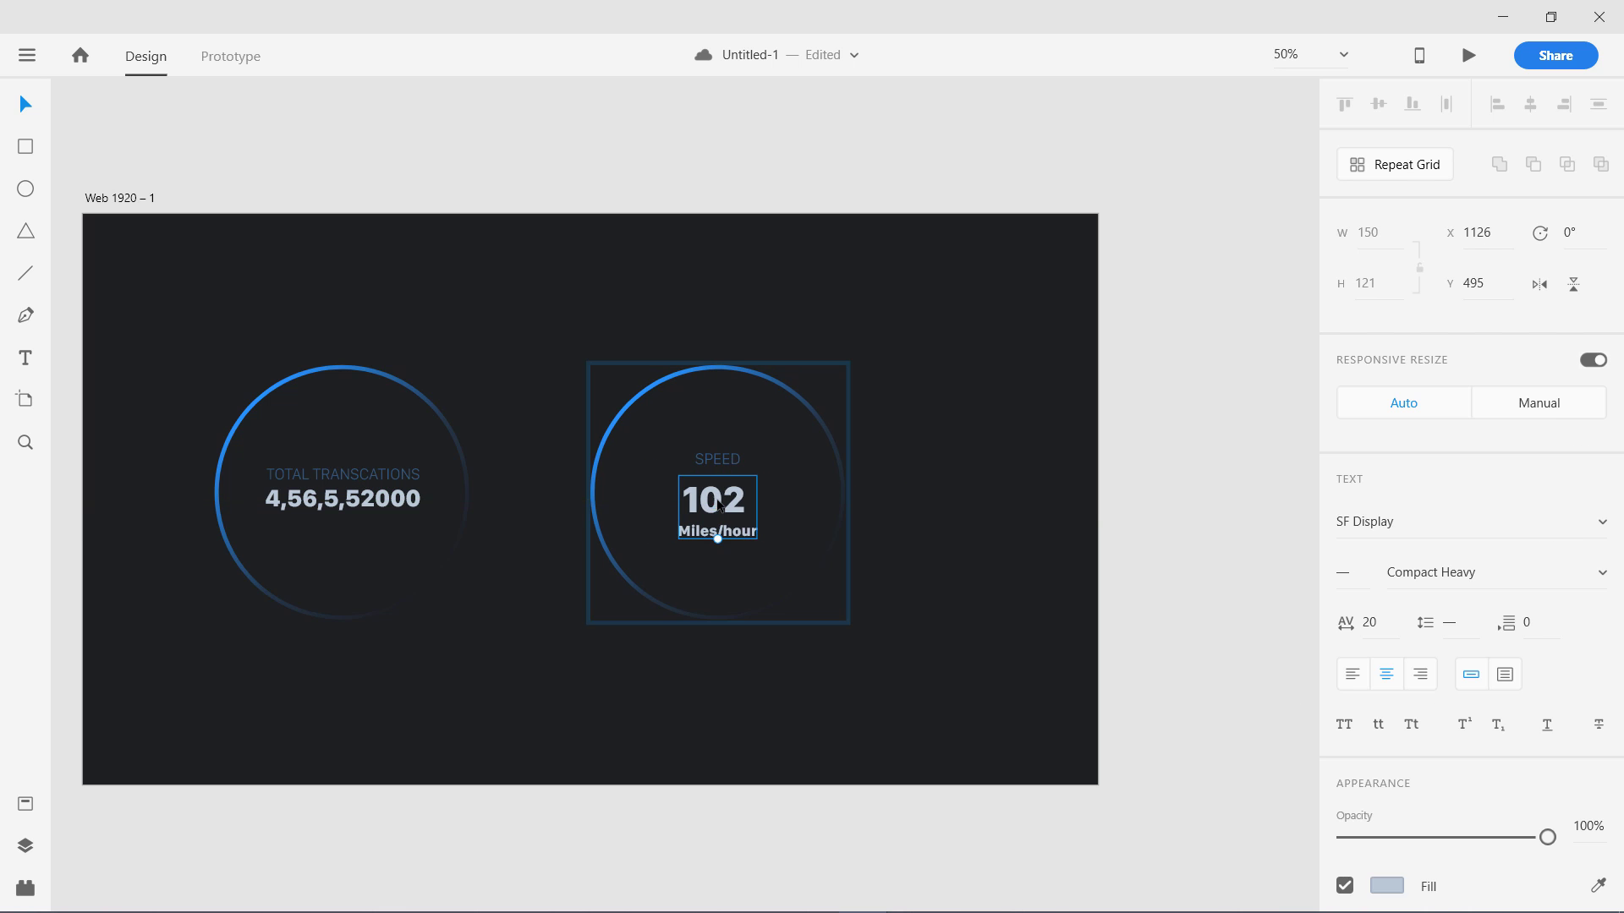
pyautogui.moveTo(713, 533); pyautogui.dragTo(719, 524)
pyautogui.click(1017, 541)
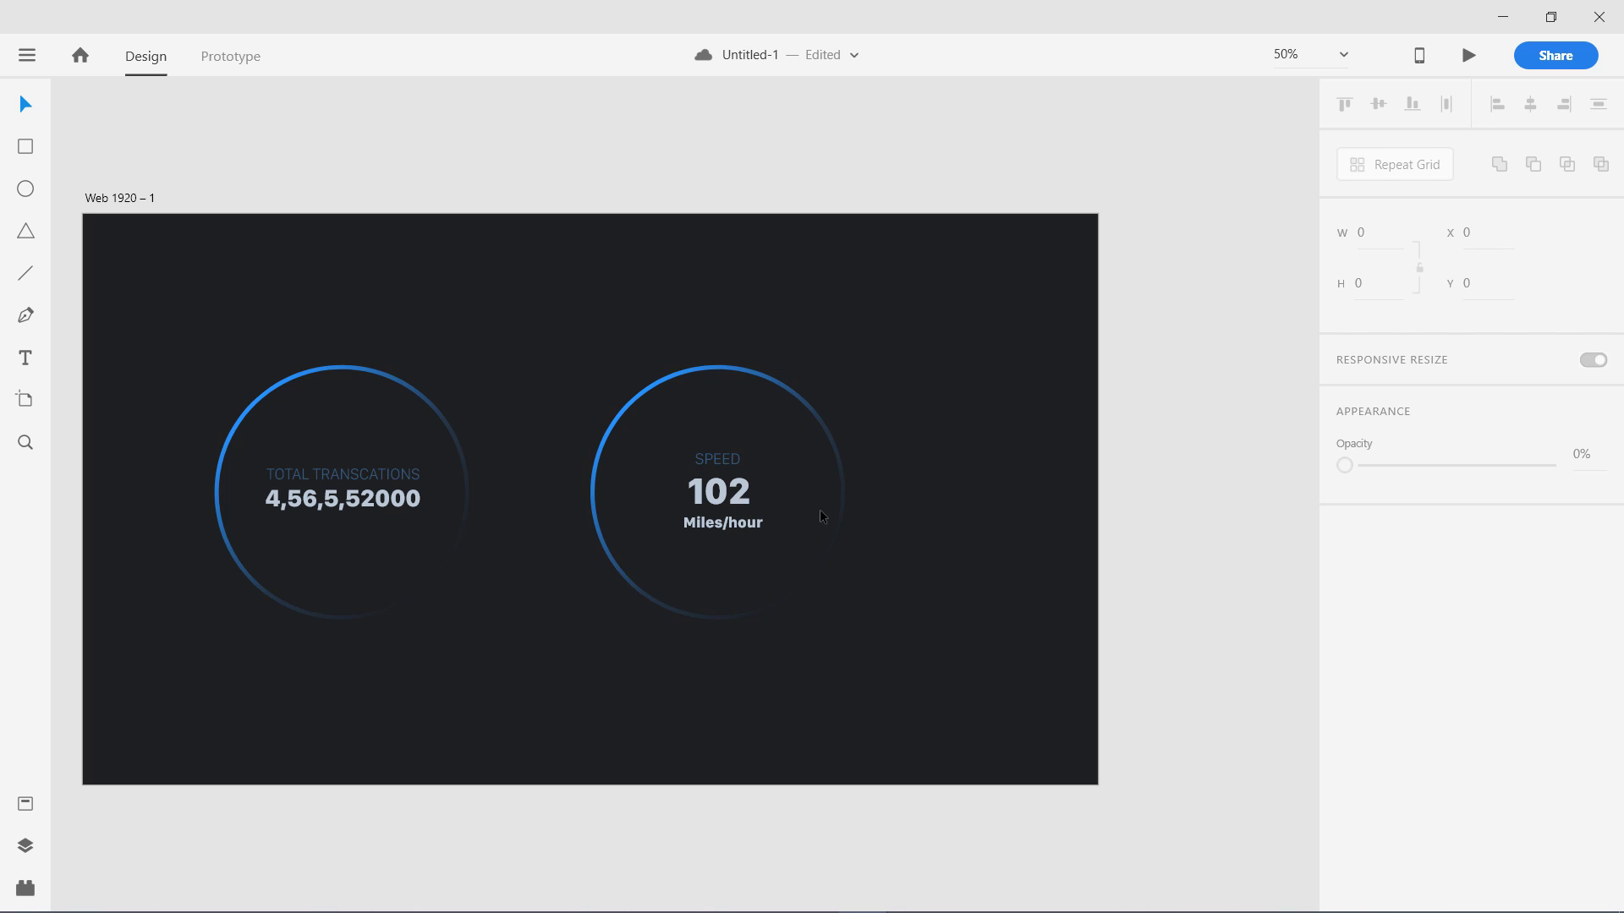
# Redirect the speed ring's linear gradient so it runs vertically from the ring's top centre to its bottom centre.
pyautogui.click(765, 576)
pyautogui.click(698, 664)
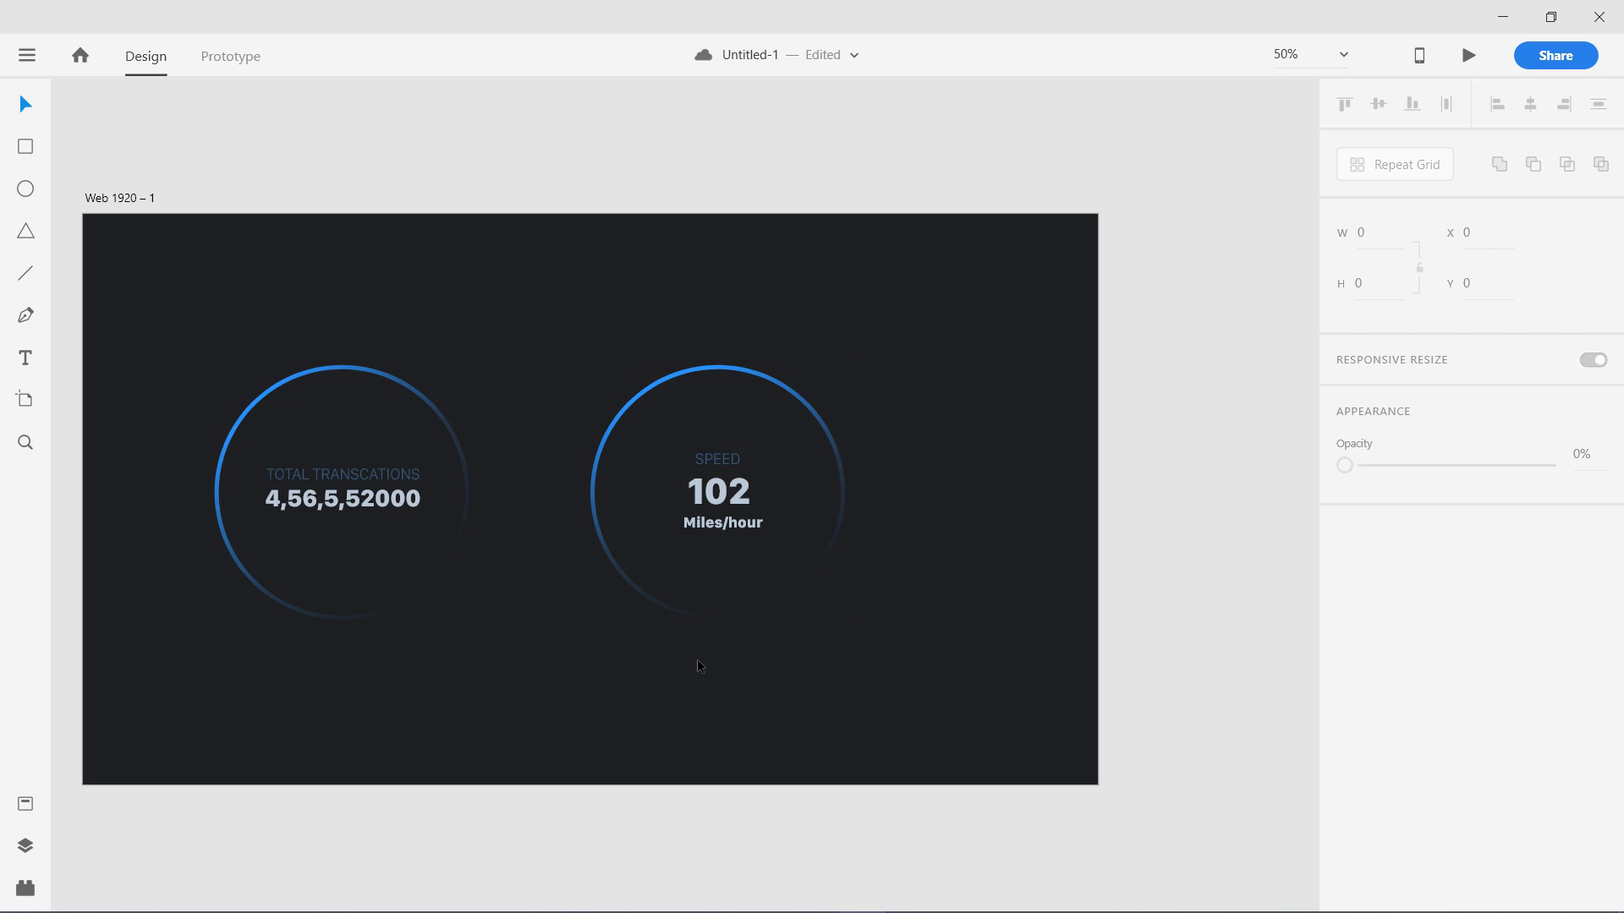
pyautogui.click(718, 367)
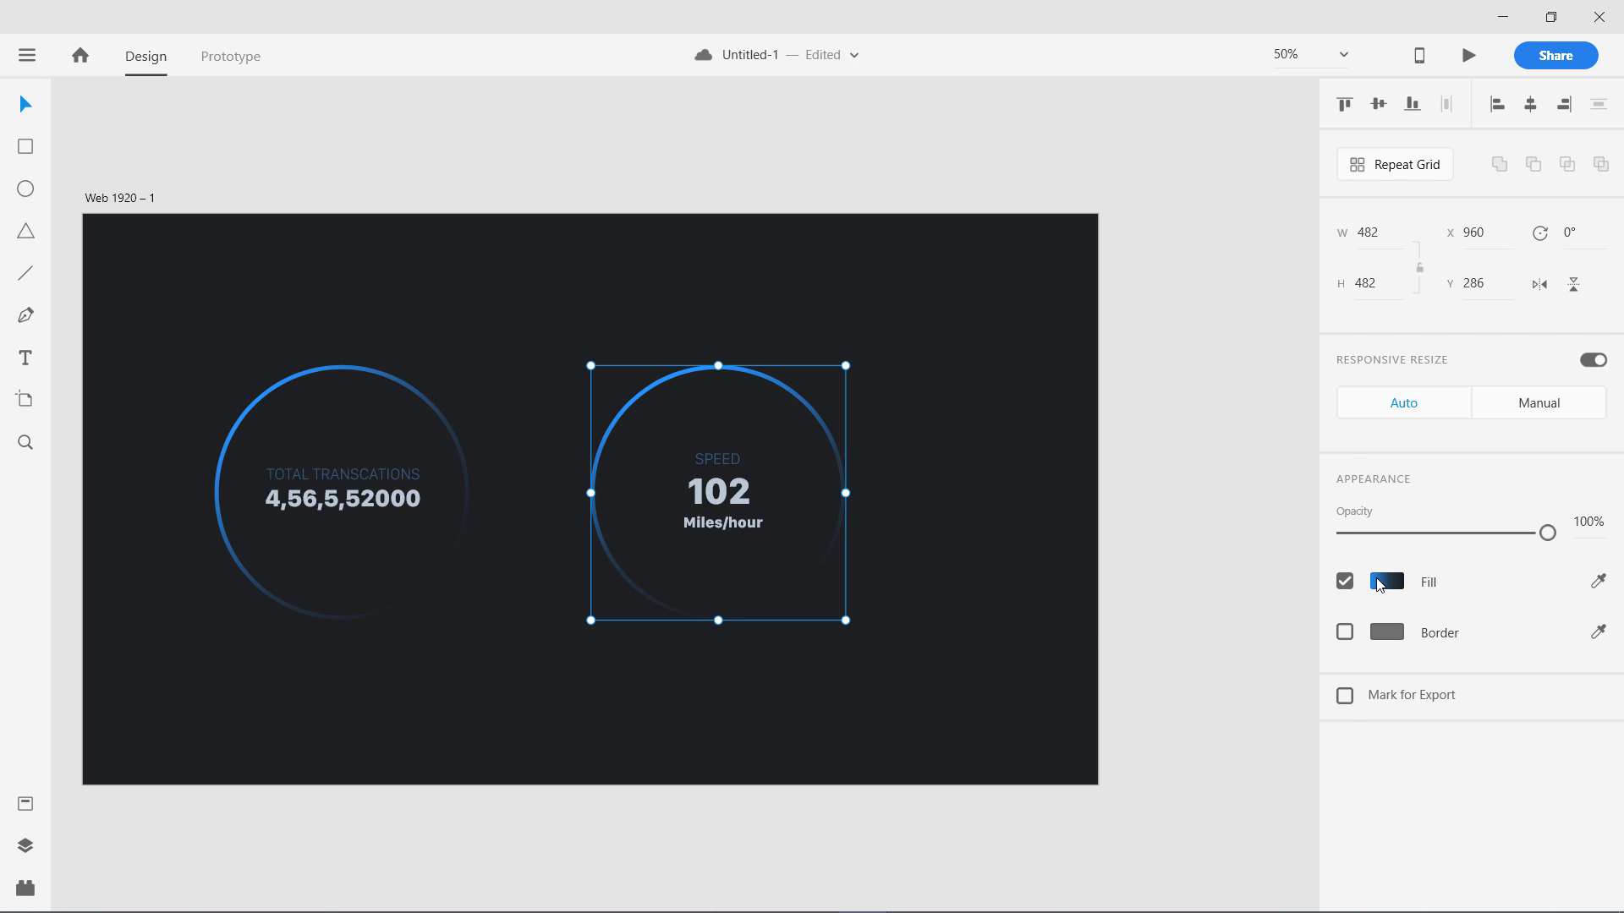
pyautogui.click(1378, 585)
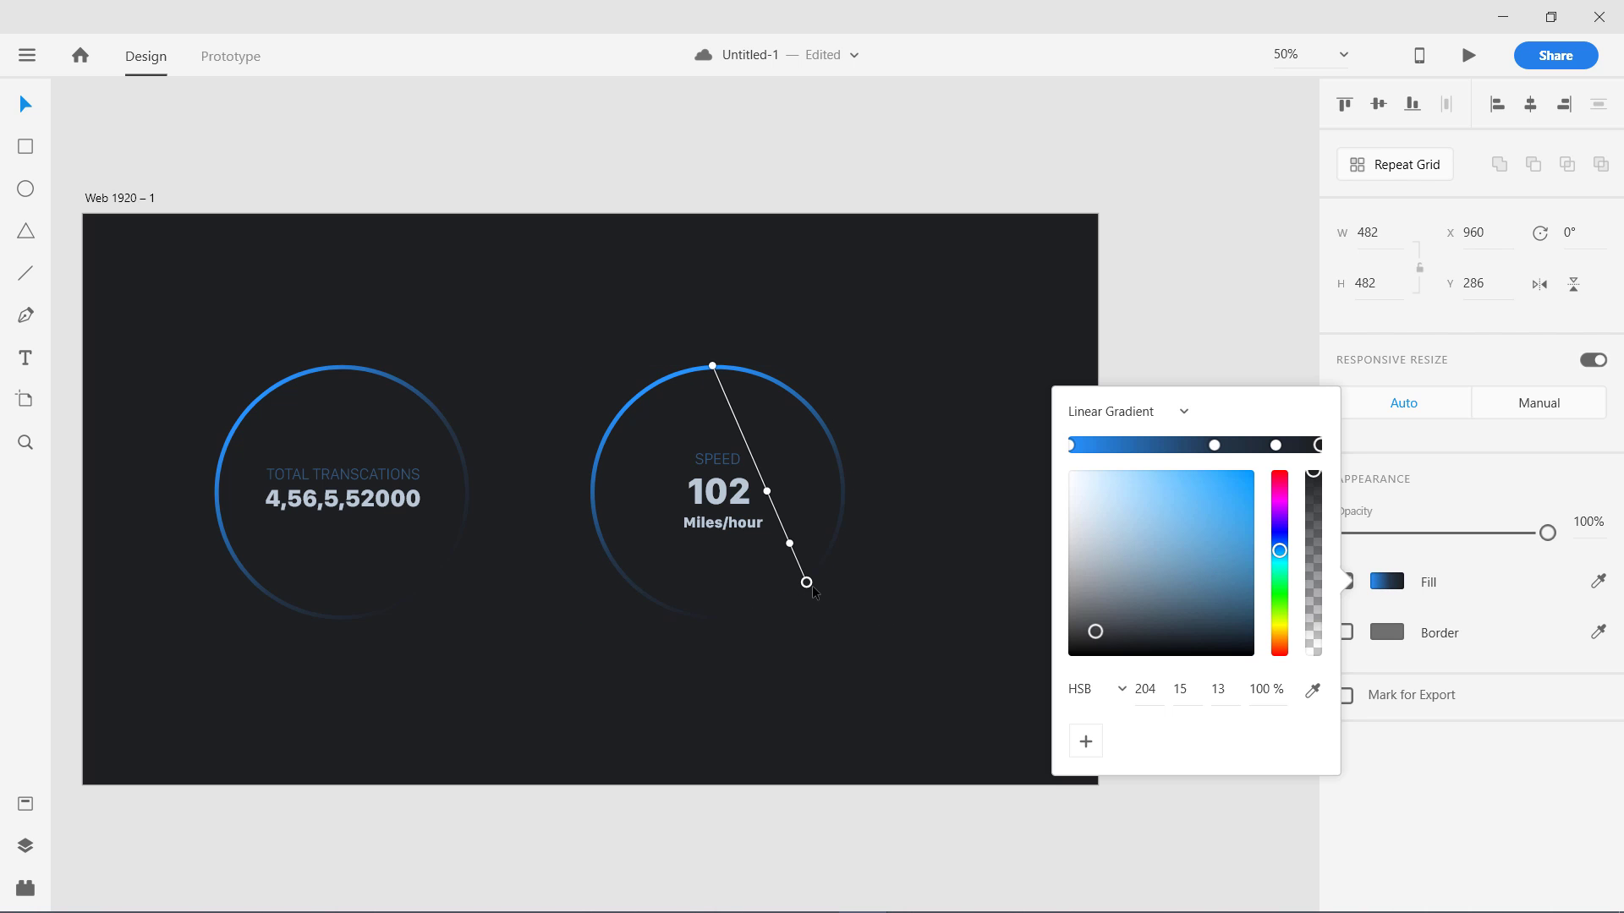
pyautogui.moveTo(807, 583); pyautogui.dragTo(717, 620)
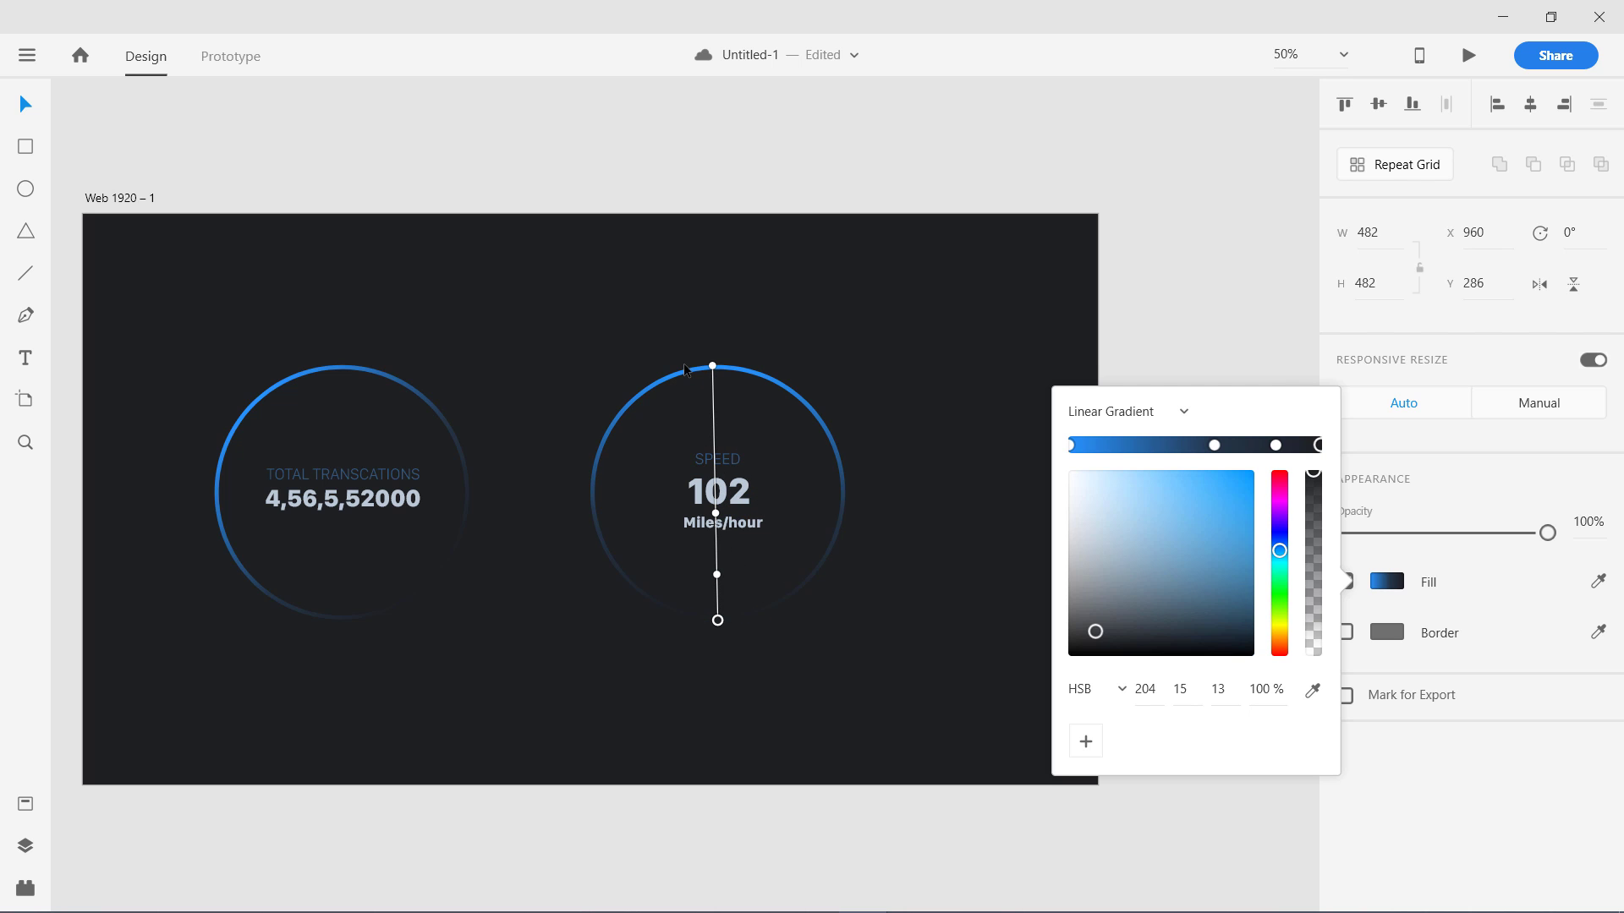
pyautogui.moveTo(712, 365); pyautogui.dragTo(717, 366)
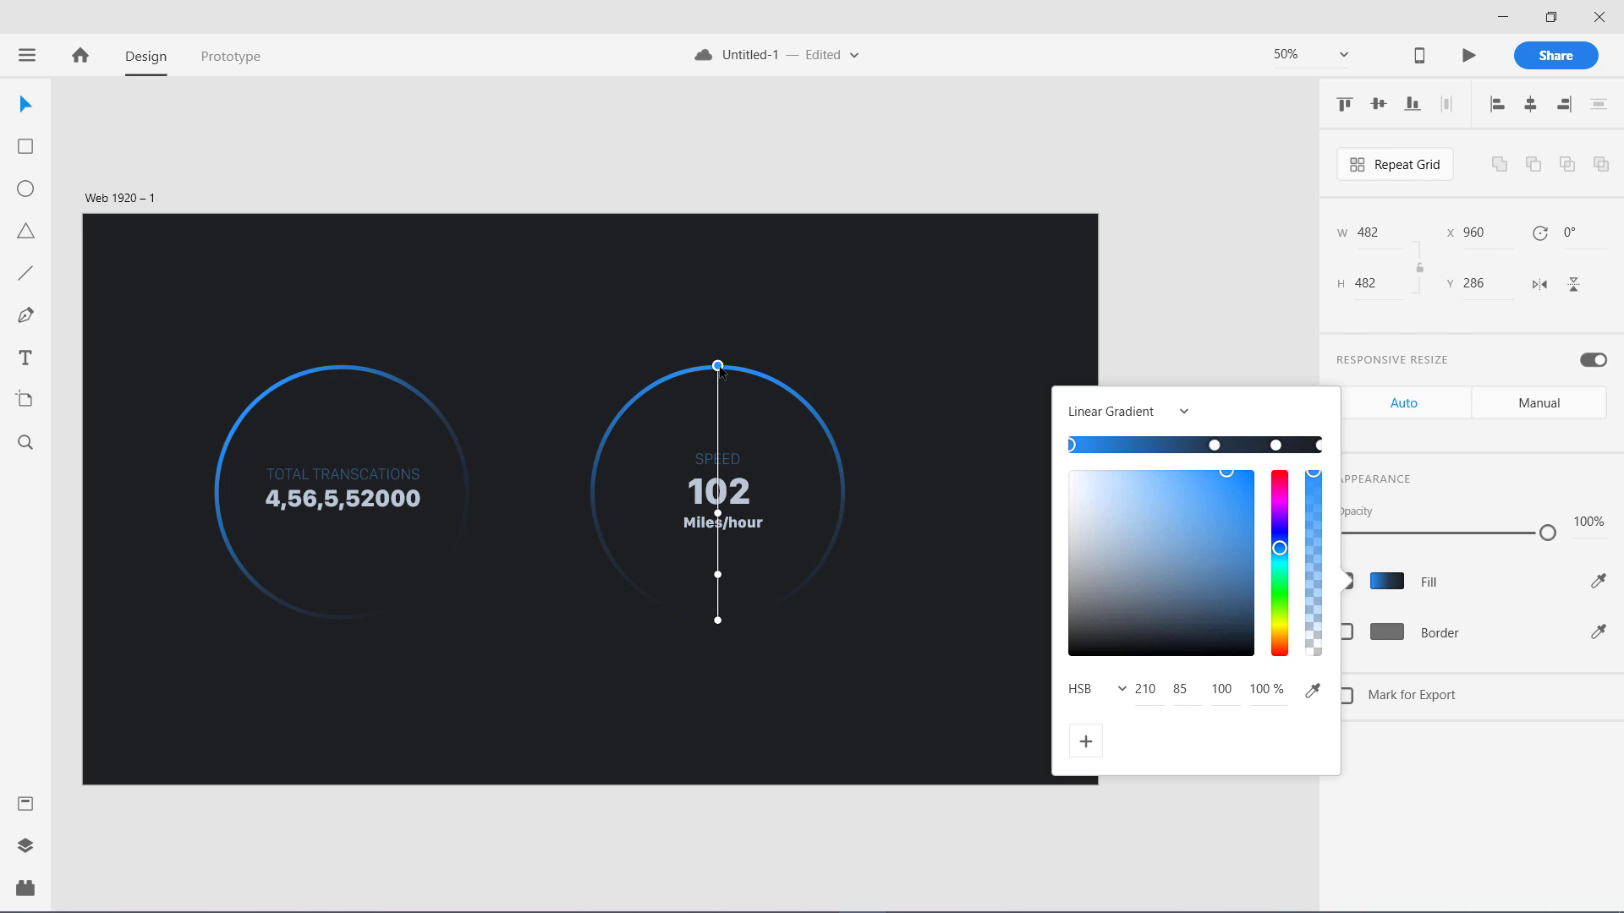
pyautogui.click(894, 603)
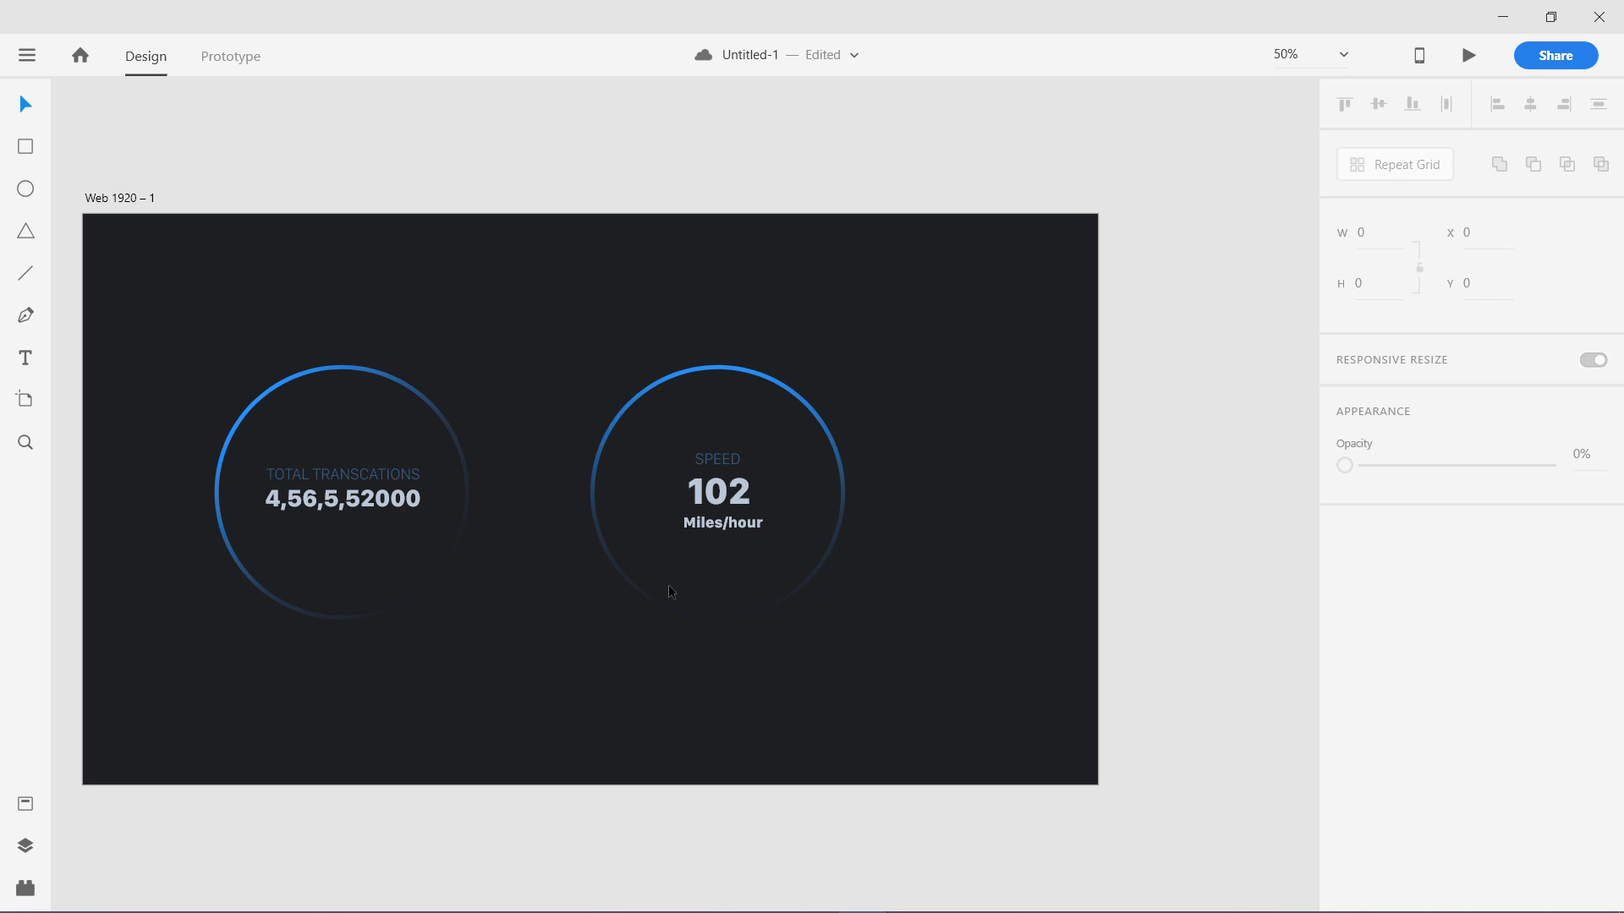
# Left-align the SPEED label with the 102 Miles/hour text inside the second ring, both at X 1125.
pyautogui.click(717, 372)
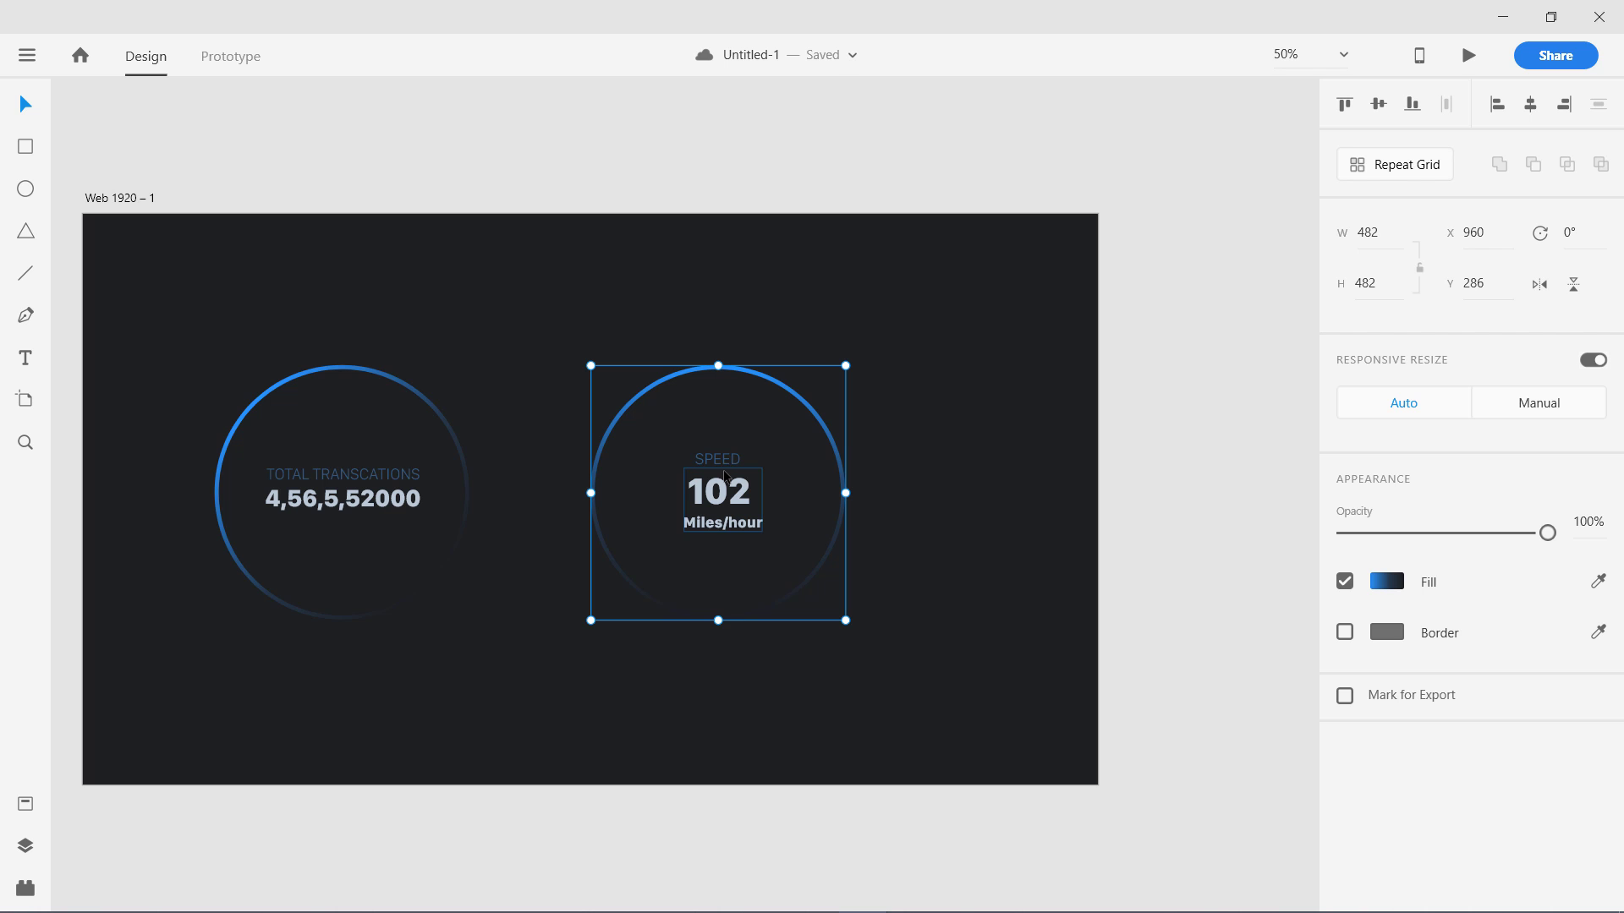
pyautogui.moveTo(721, 462); pyautogui.dragTo(703, 463)
pyautogui.doubleClick(715, 463)
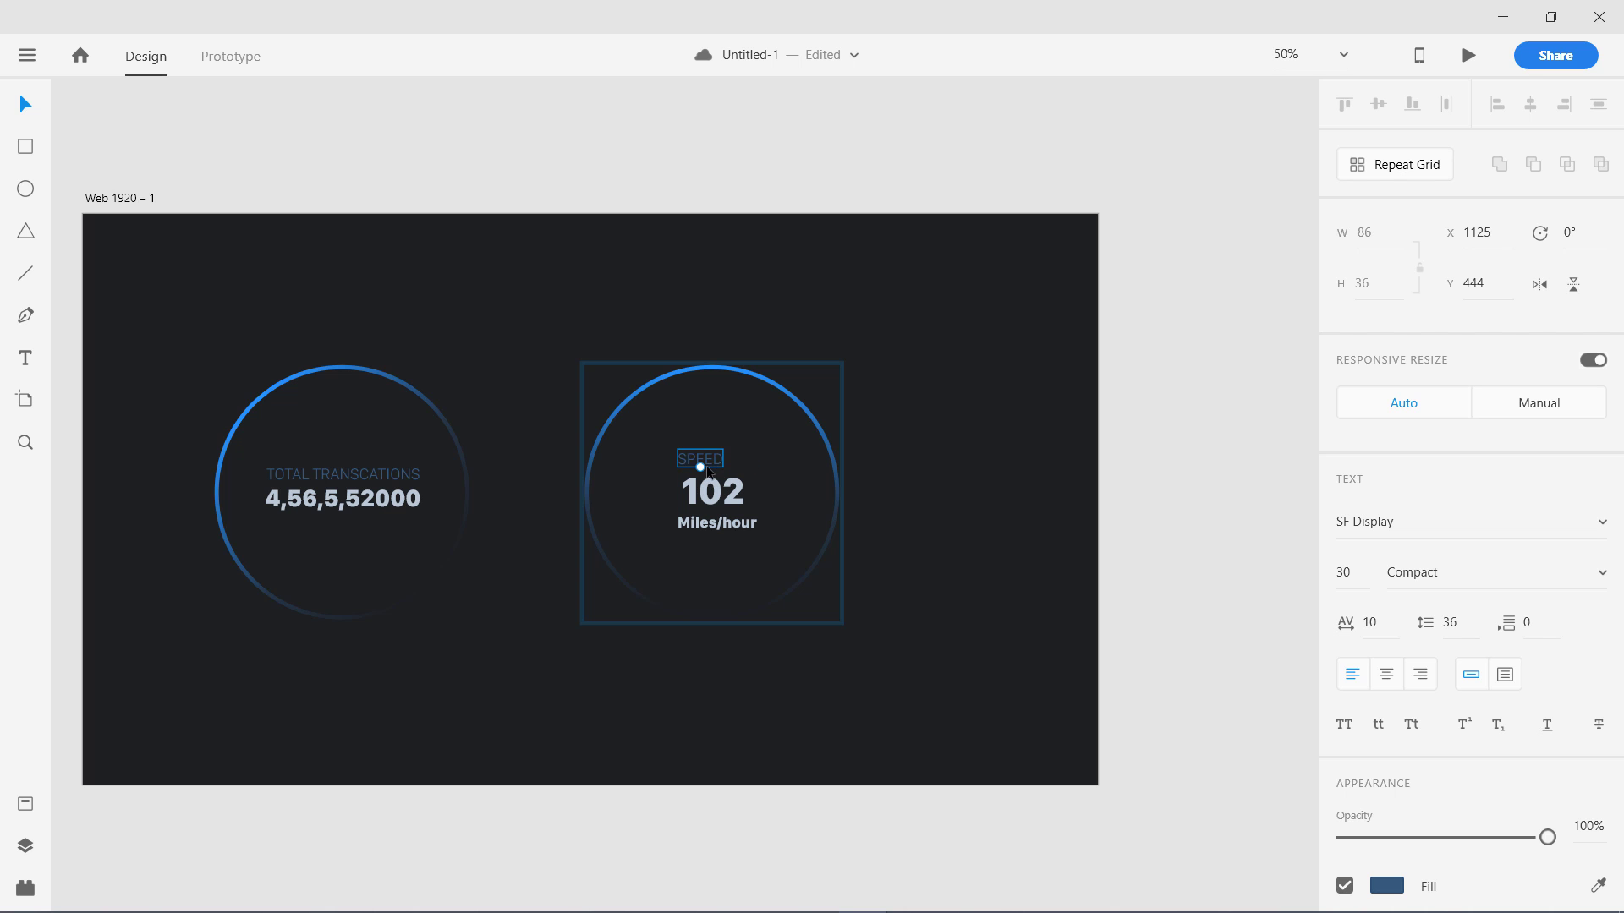
pyautogui.click(715, 501)
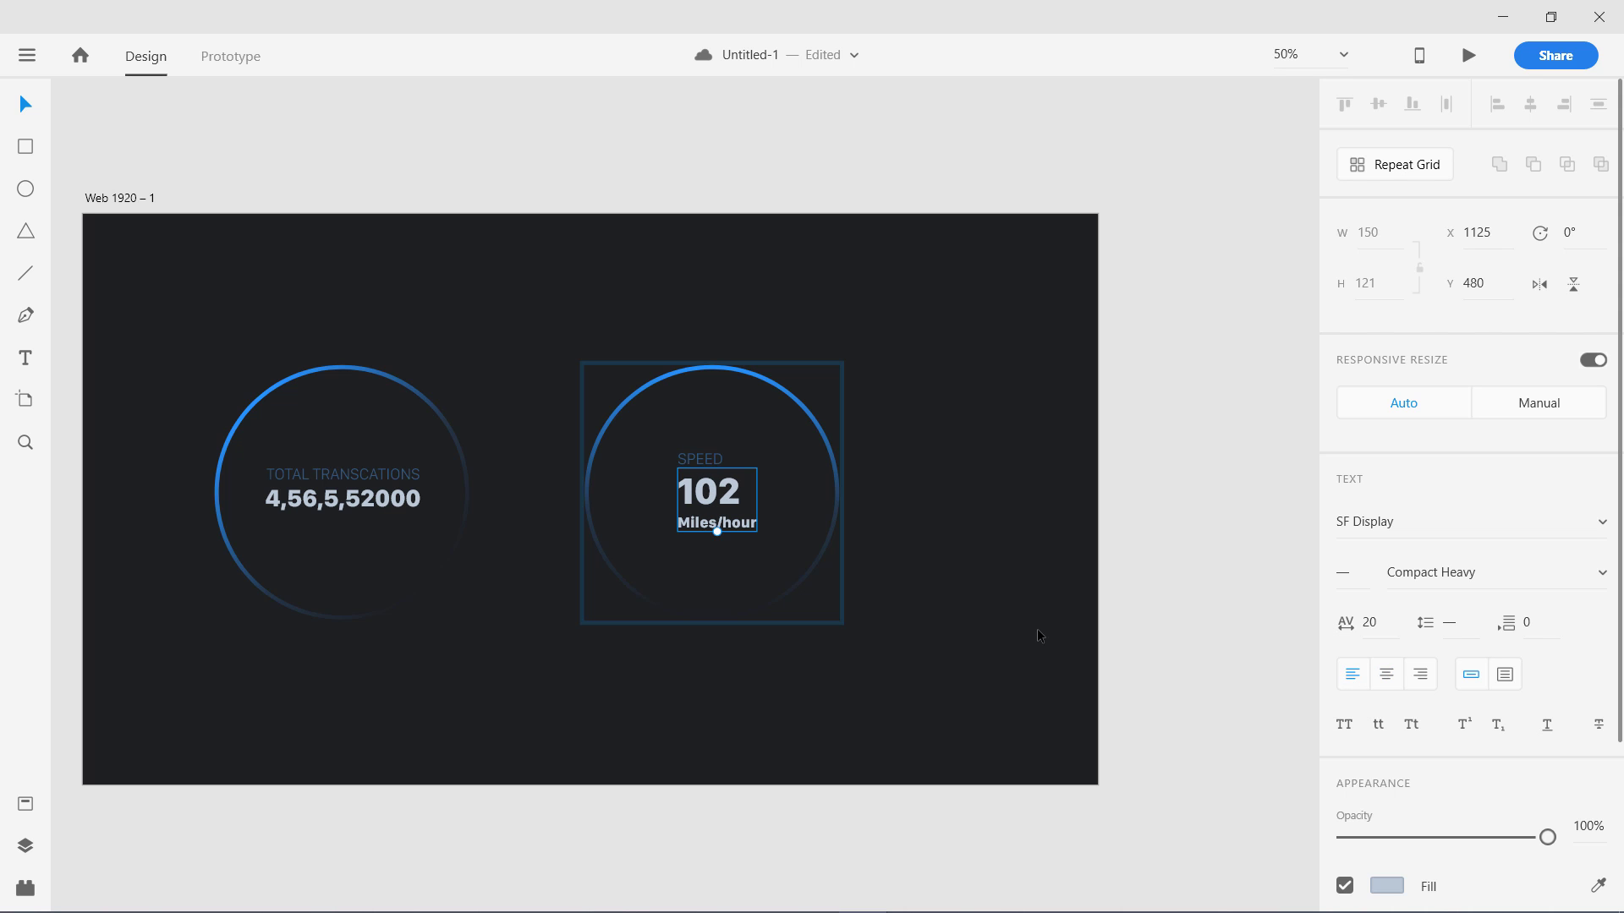
pyautogui.click(1037, 628)
pyautogui.click(719, 499)
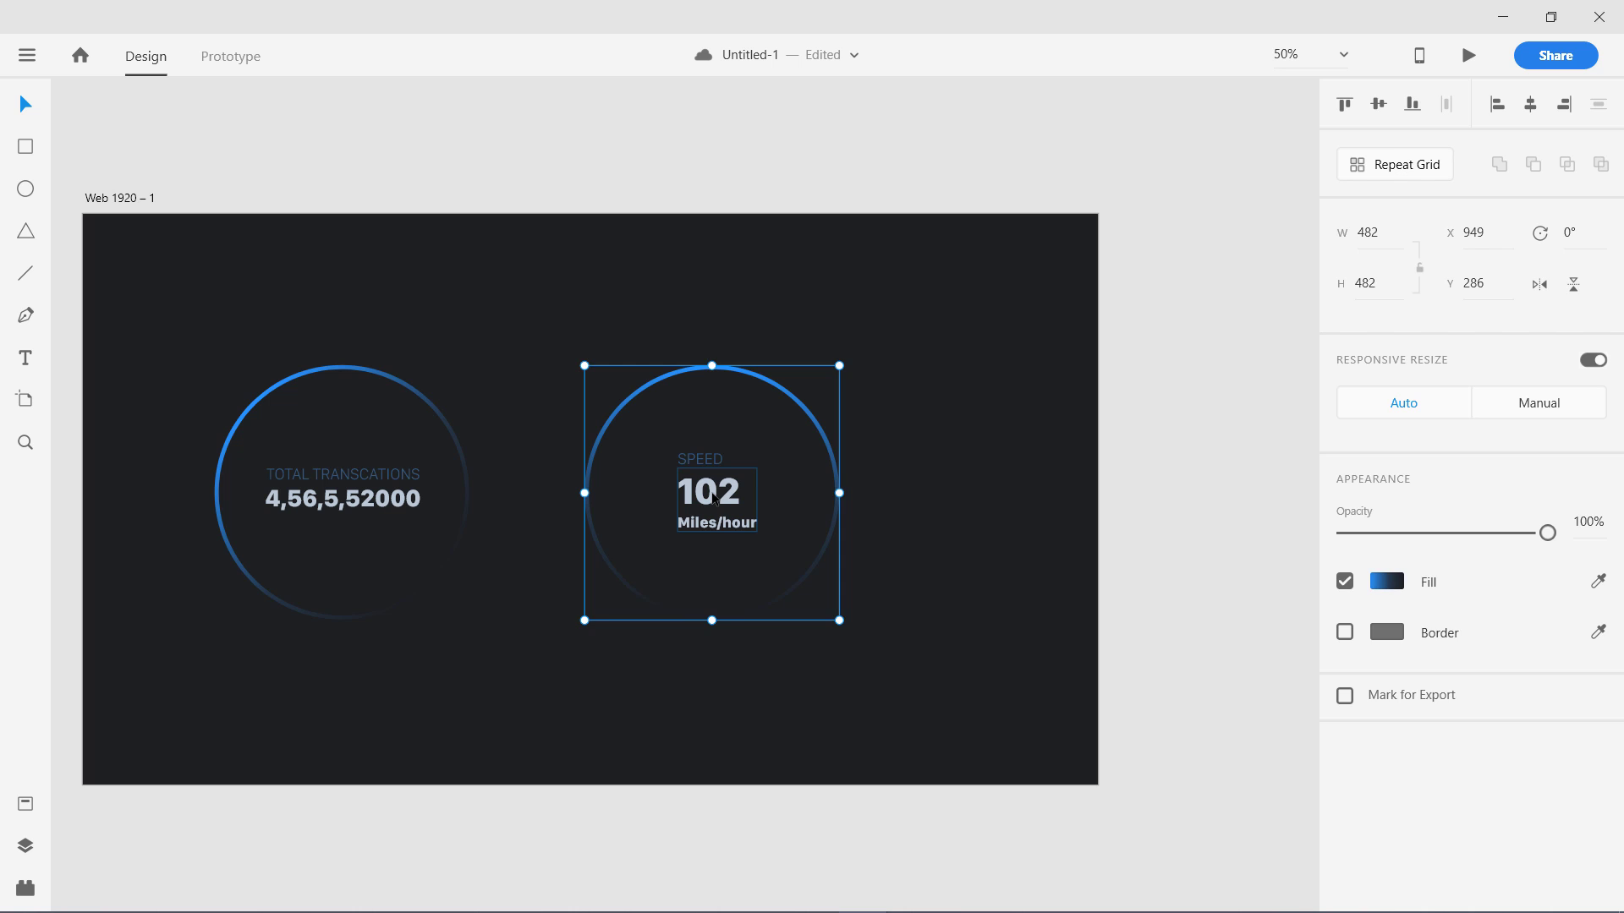
# Group the speed gauge's texts, enlarge them to about 196 × 193, and centre them inside the ring.
pyautogui.doubleClick(711, 498)
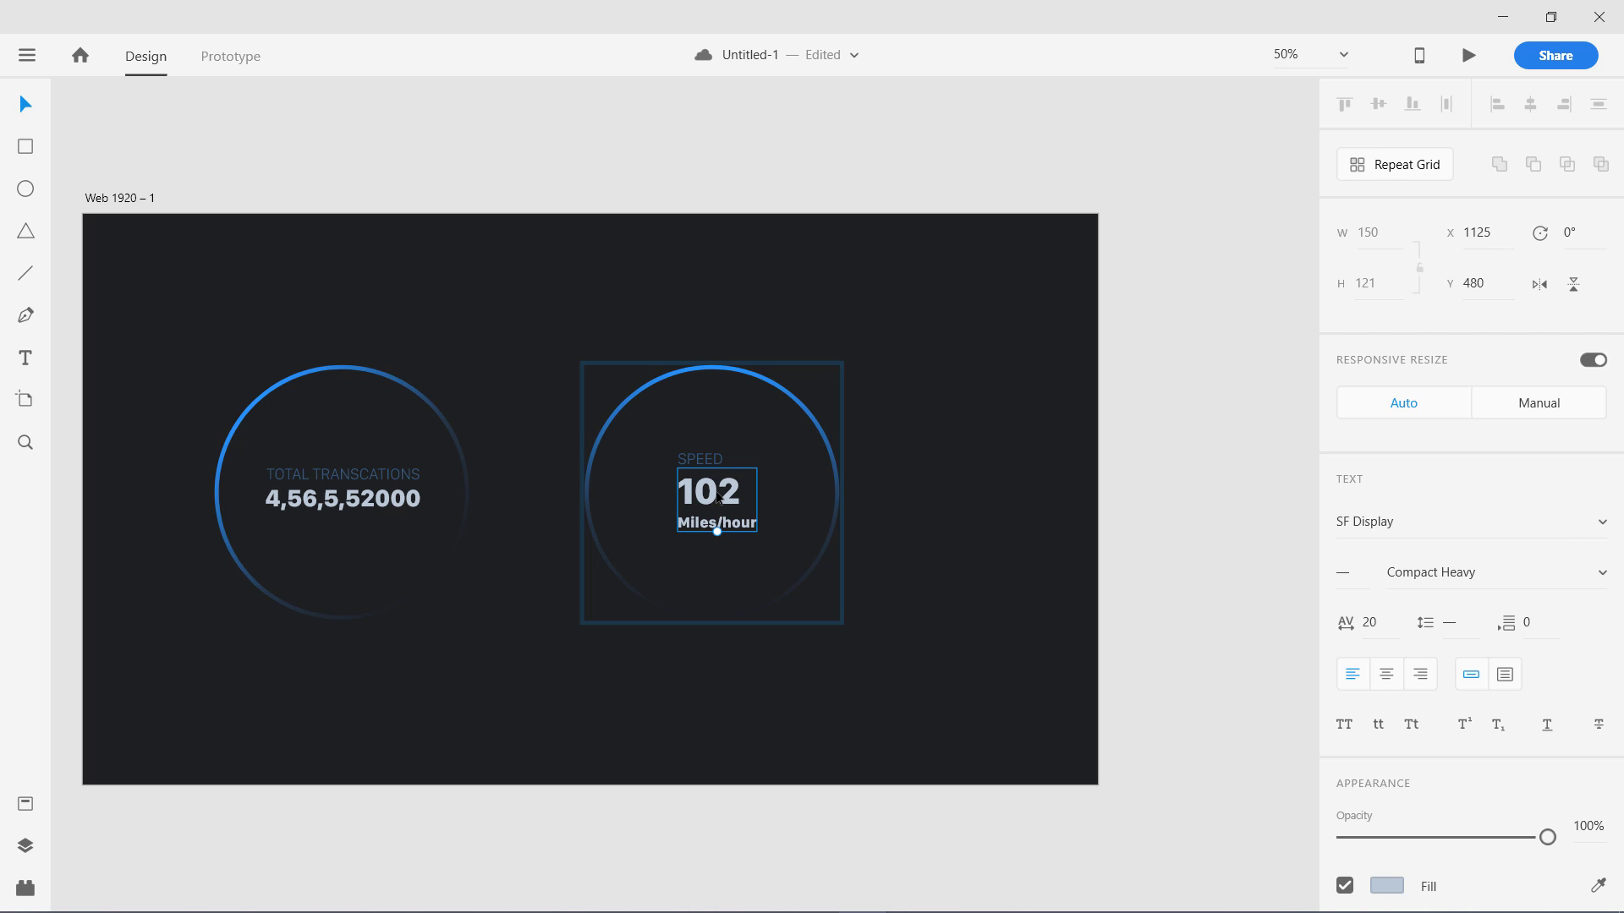
pyautogui.click(726, 513)
pyautogui.moveTo(726, 512); pyautogui.dragTo(740, 601)
pyautogui.click(963, 499)
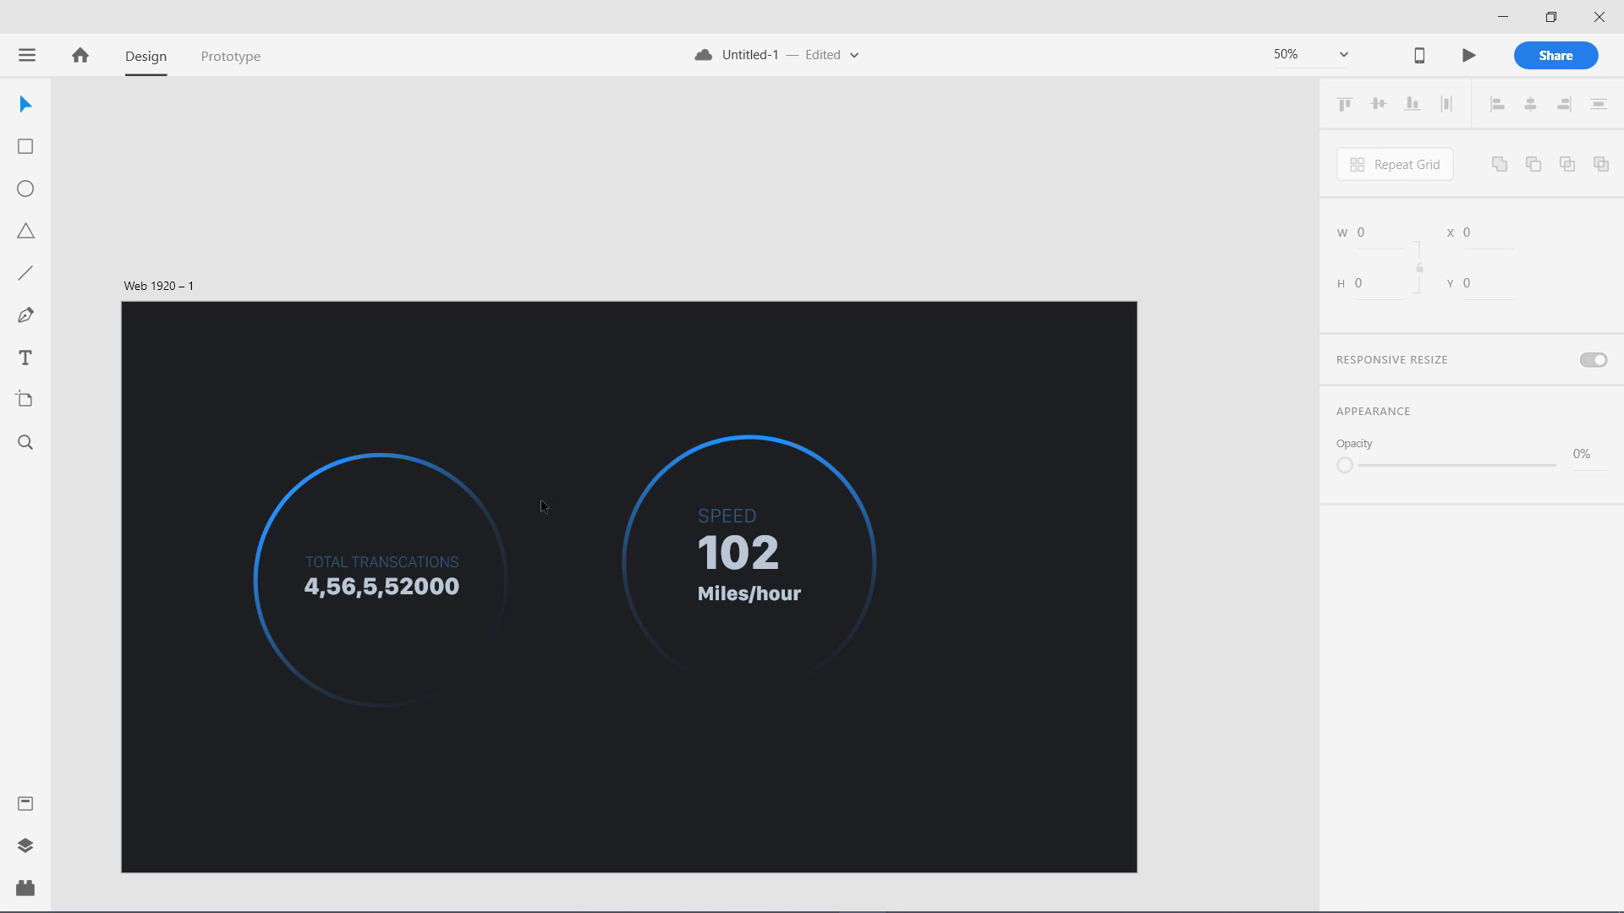
# Change the first gradient stop of the speed ring to cyan with hue 184.
pyautogui.click(718, 439)
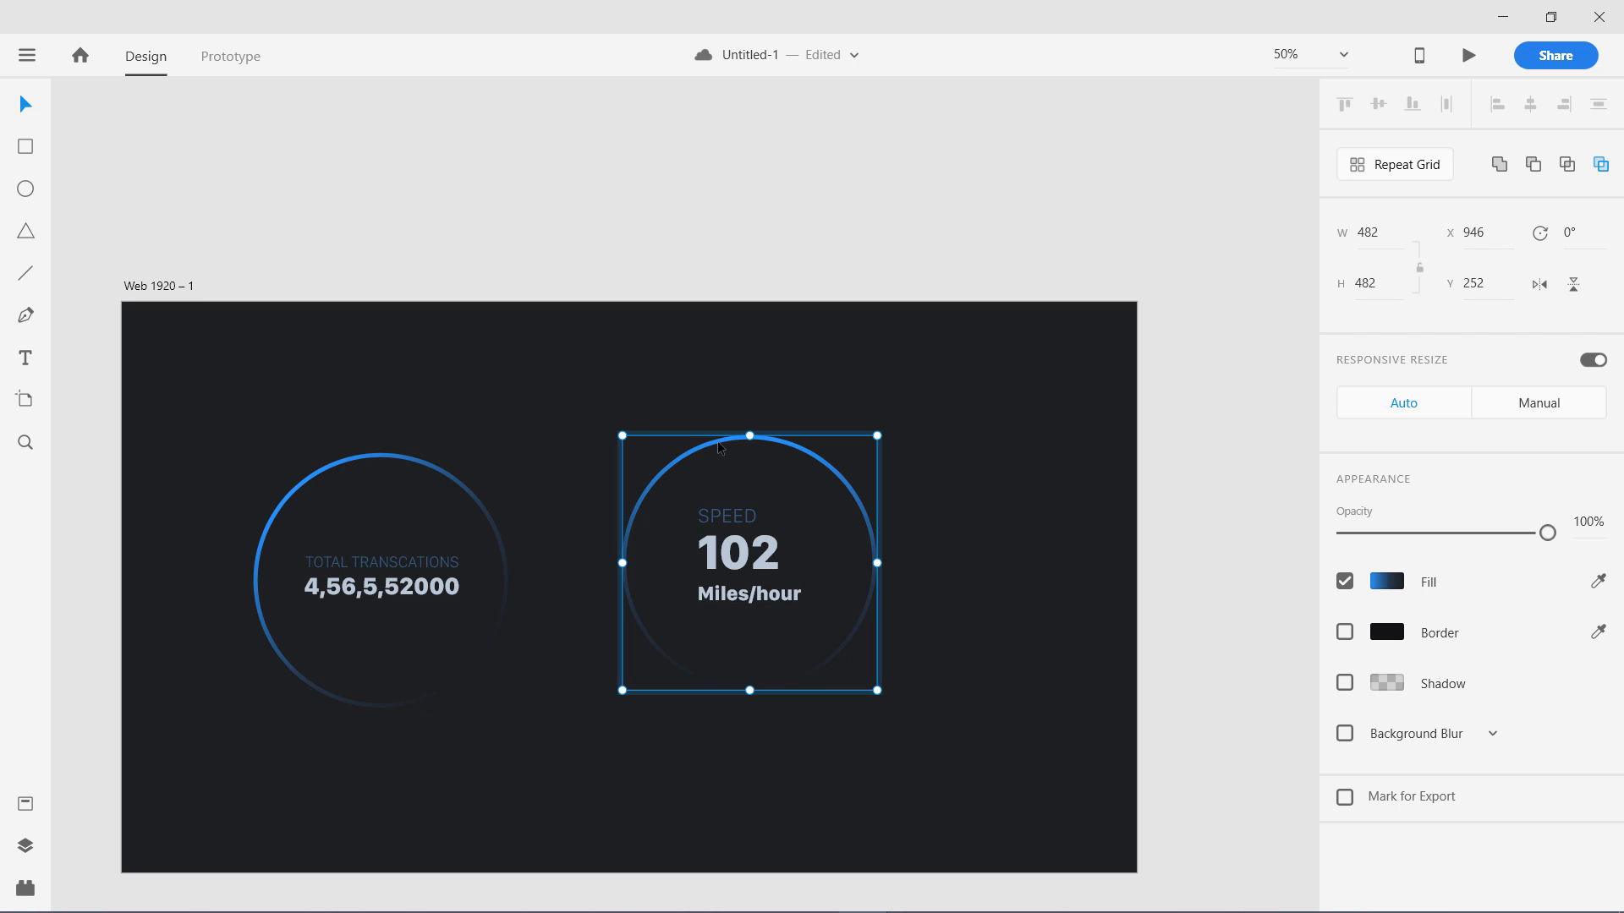
pyautogui.click(1388, 584)
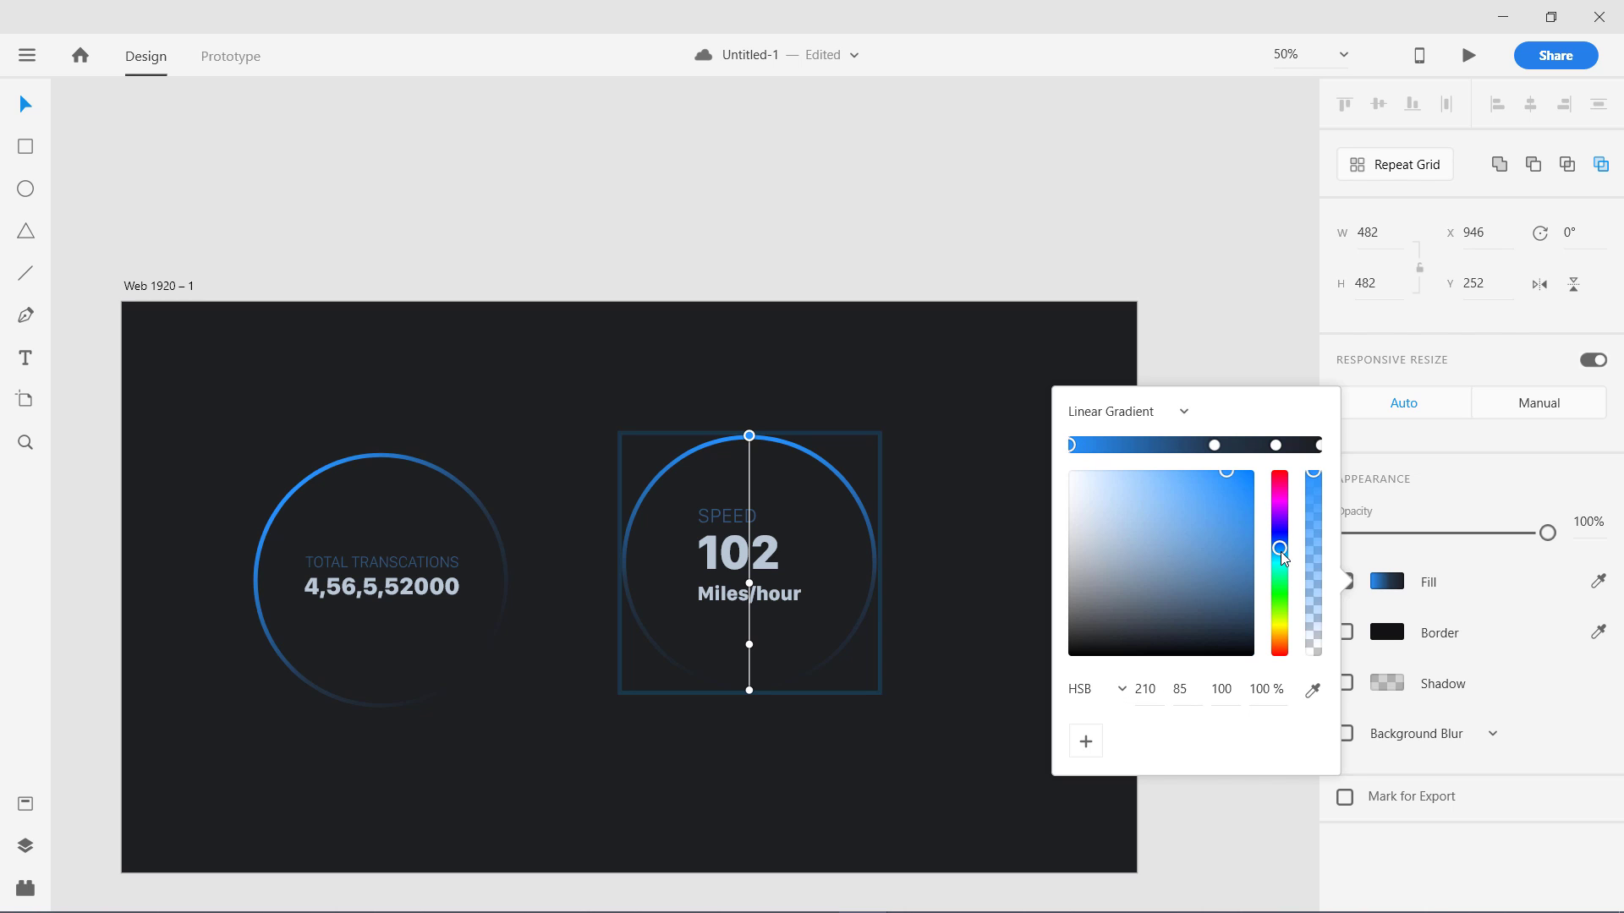
pyautogui.moveTo(1280, 549); pyautogui.dragTo(1276, 563)
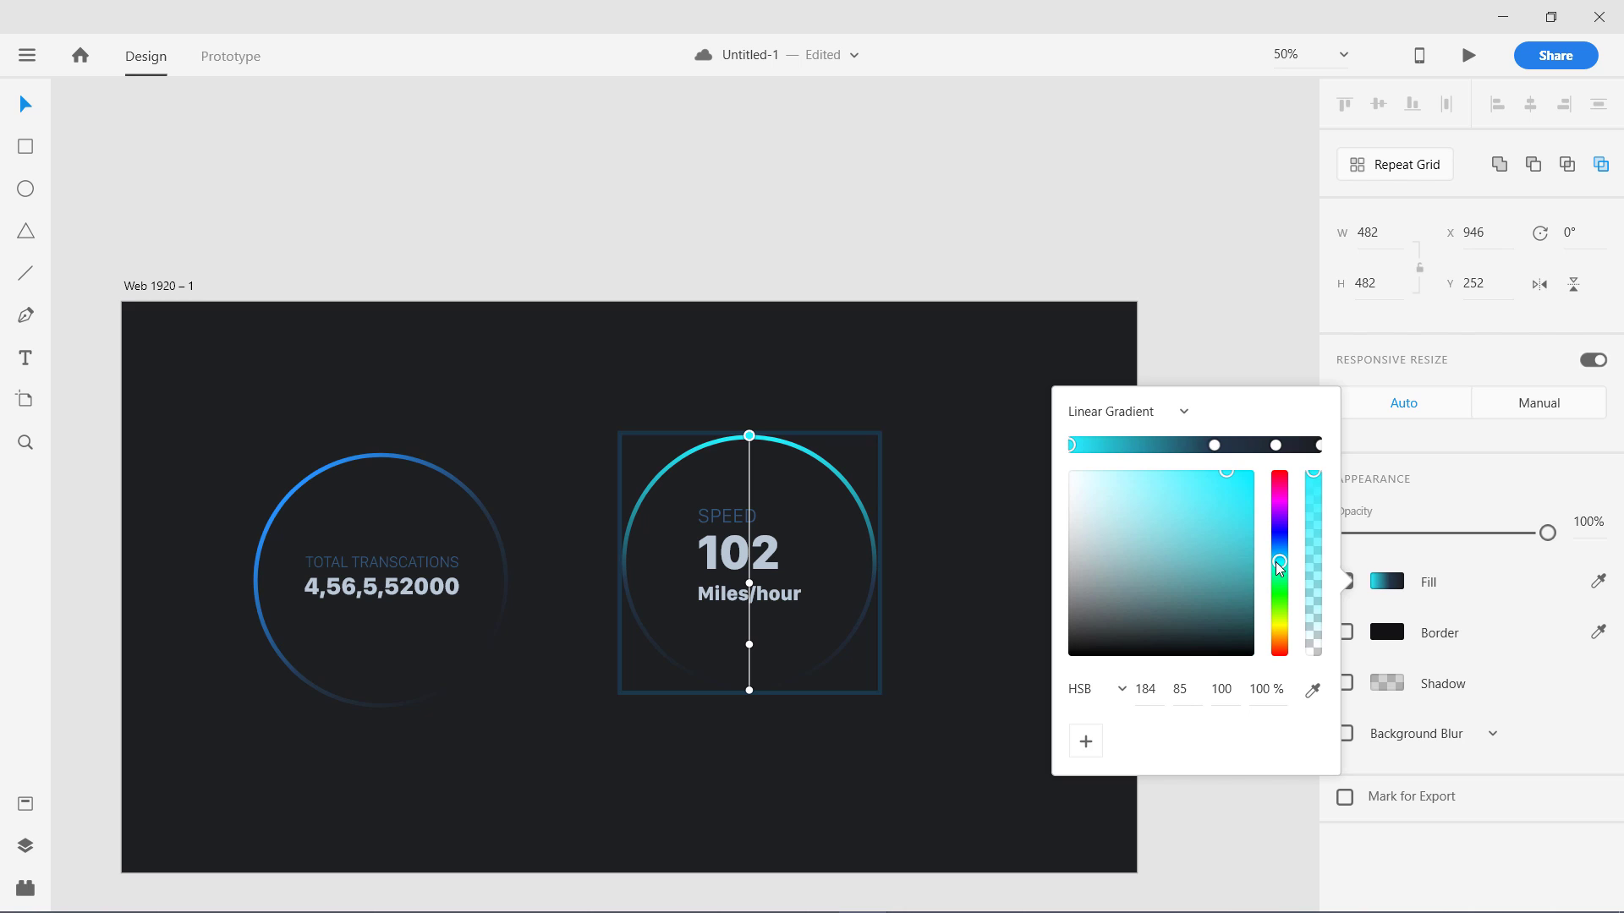
# Set the hue of the speed ring's two middle gradient stops to 184.
pyautogui.click(1214, 449)
pyautogui.click(1150, 689)
pyautogui.write('184')
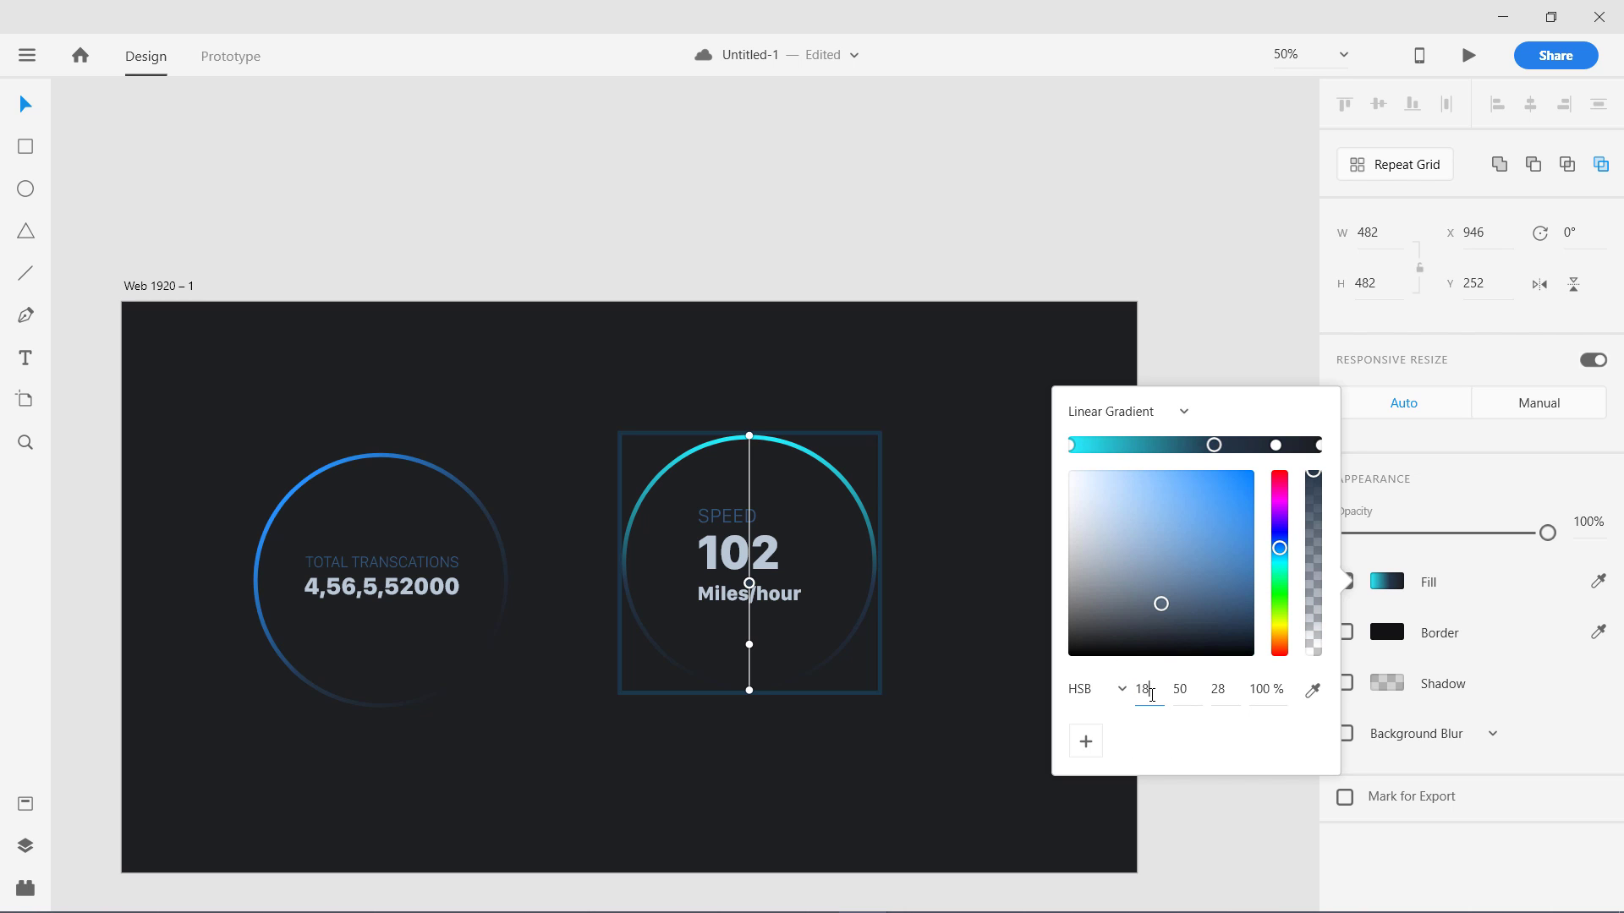
pyautogui.press('Return')
pyautogui.click(1275, 444)
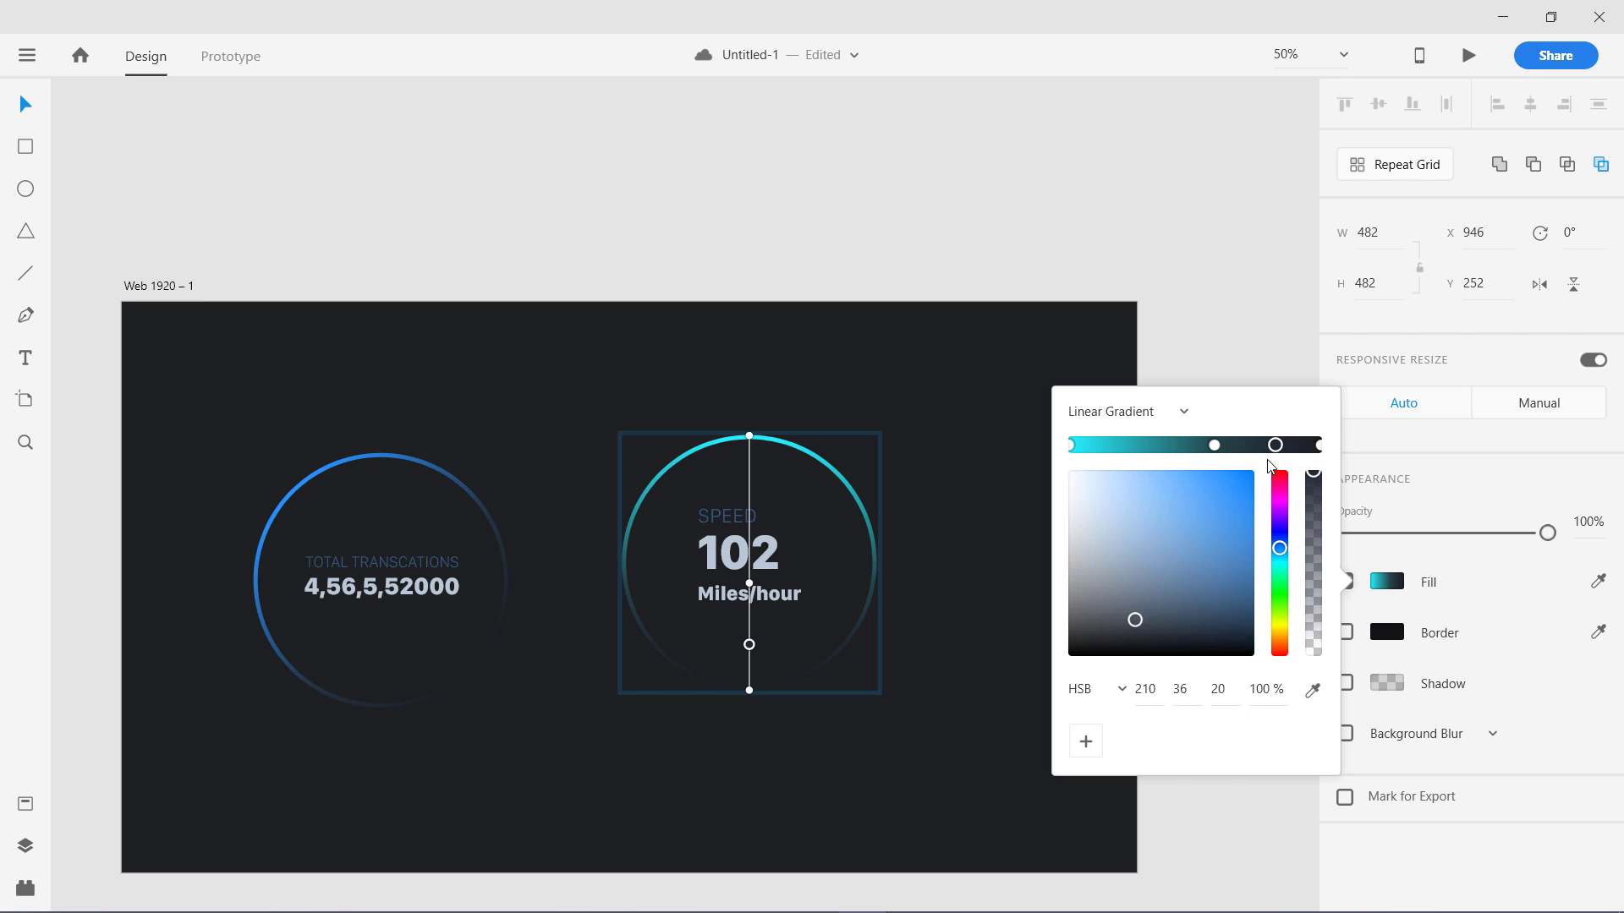
pyautogui.click(1139, 692)
pyautogui.press('BackSpace')
pyautogui.write('184')
pyautogui.press('Return')
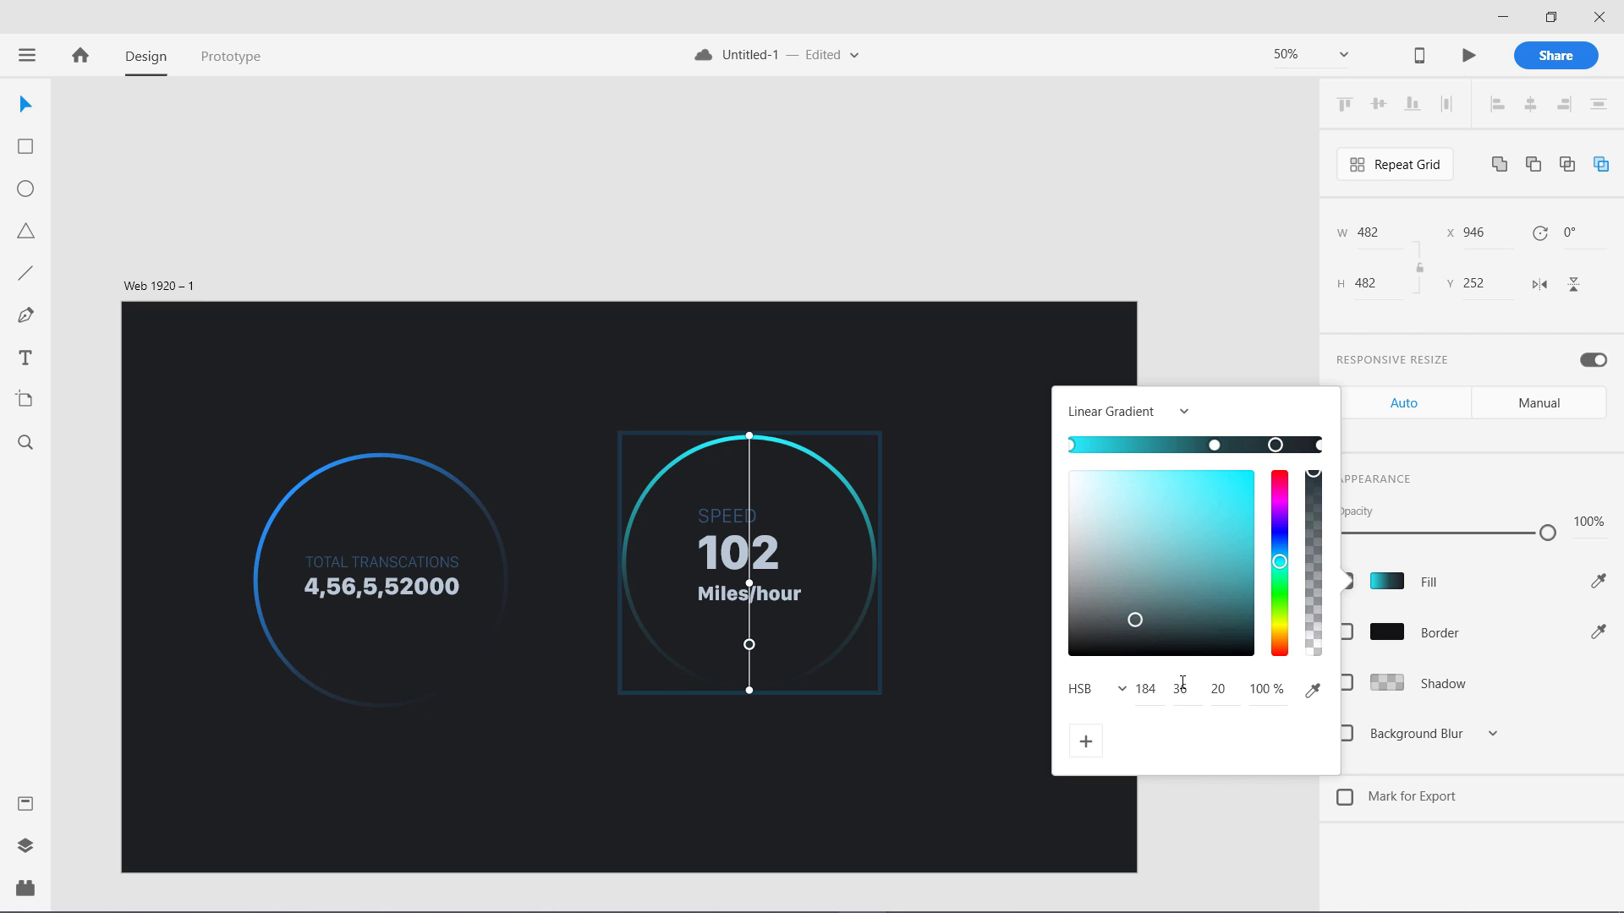
pyautogui.click(1319, 445)
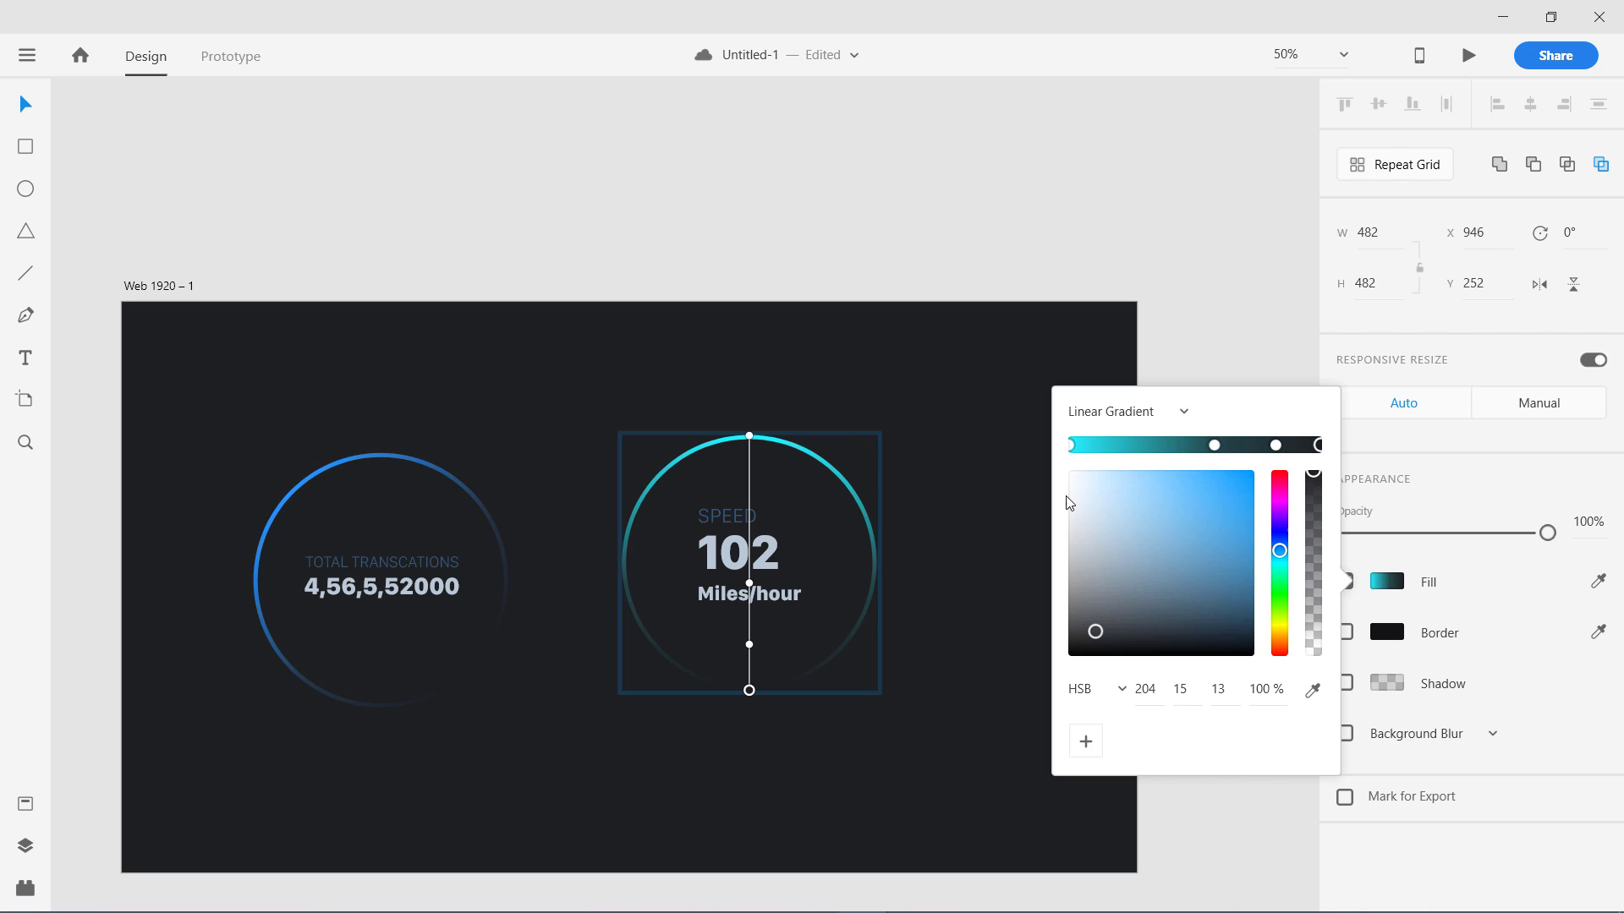
pyautogui.click(971, 532)
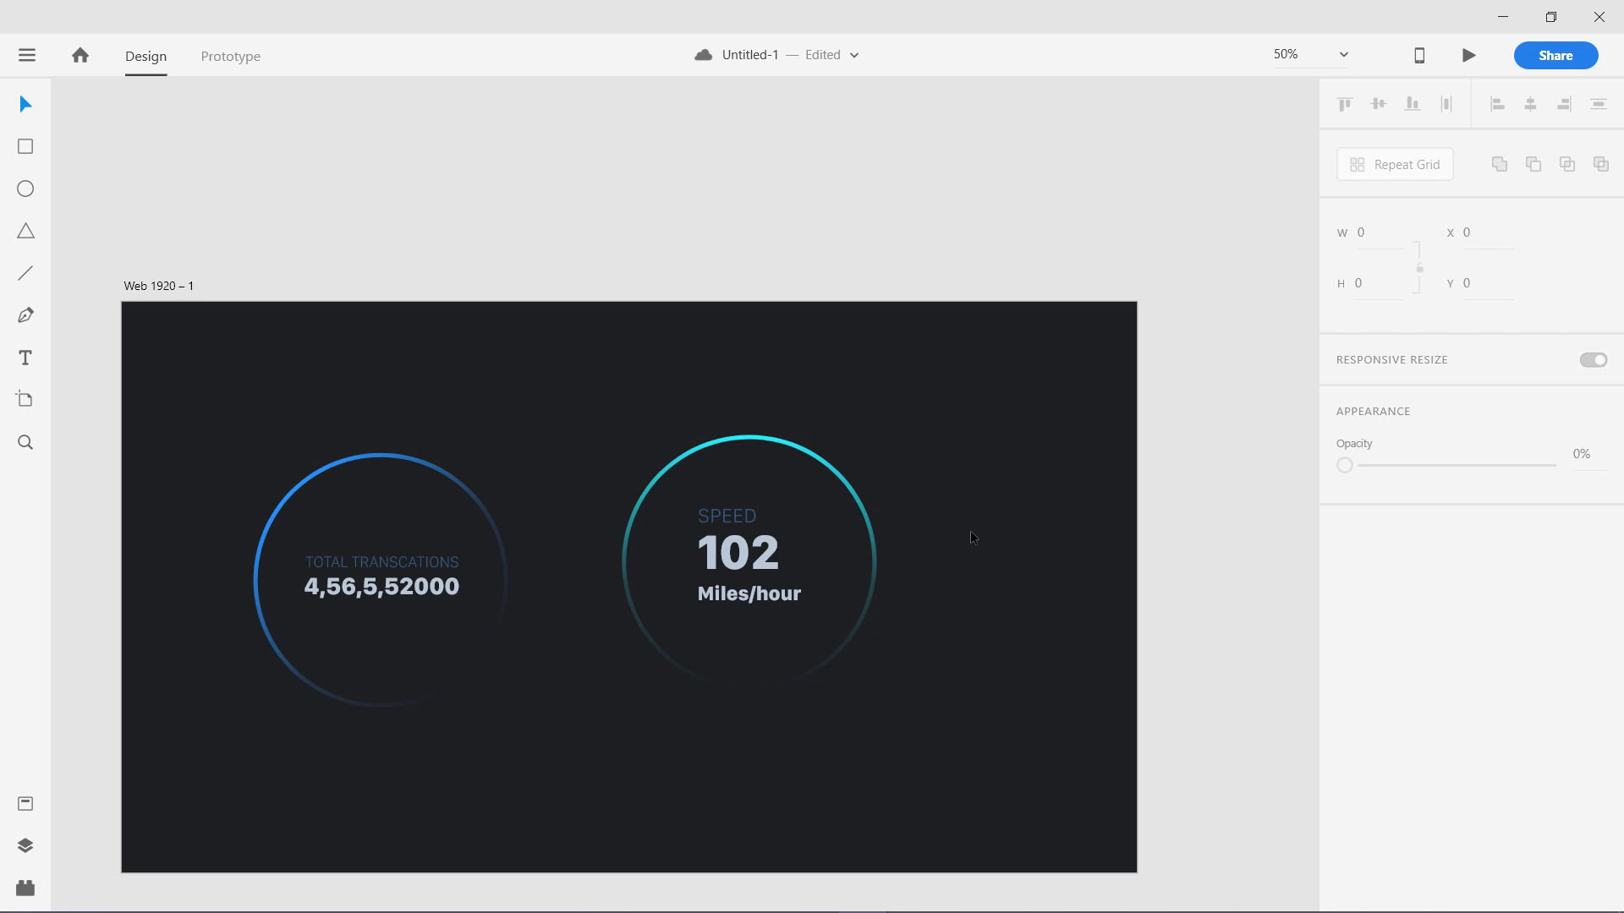
# Set the fill hue of the SPEED label inside the cyan ring to 180.
pyautogui.doubleClick(736, 523)
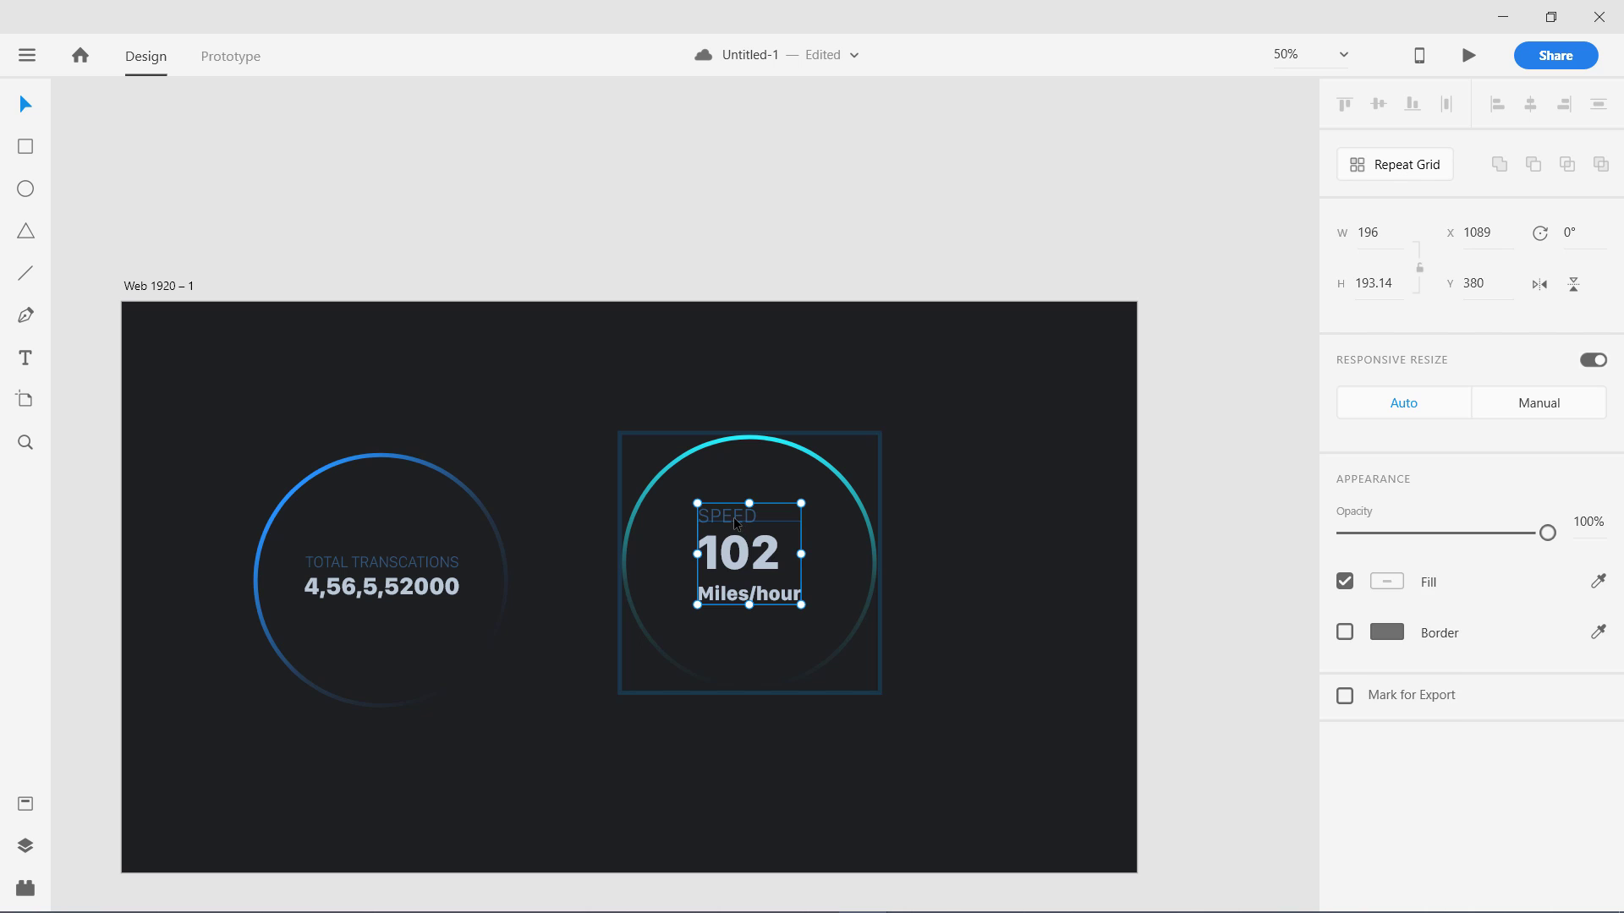
pyautogui.click(736, 523)
pyautogui.click(734, 517)
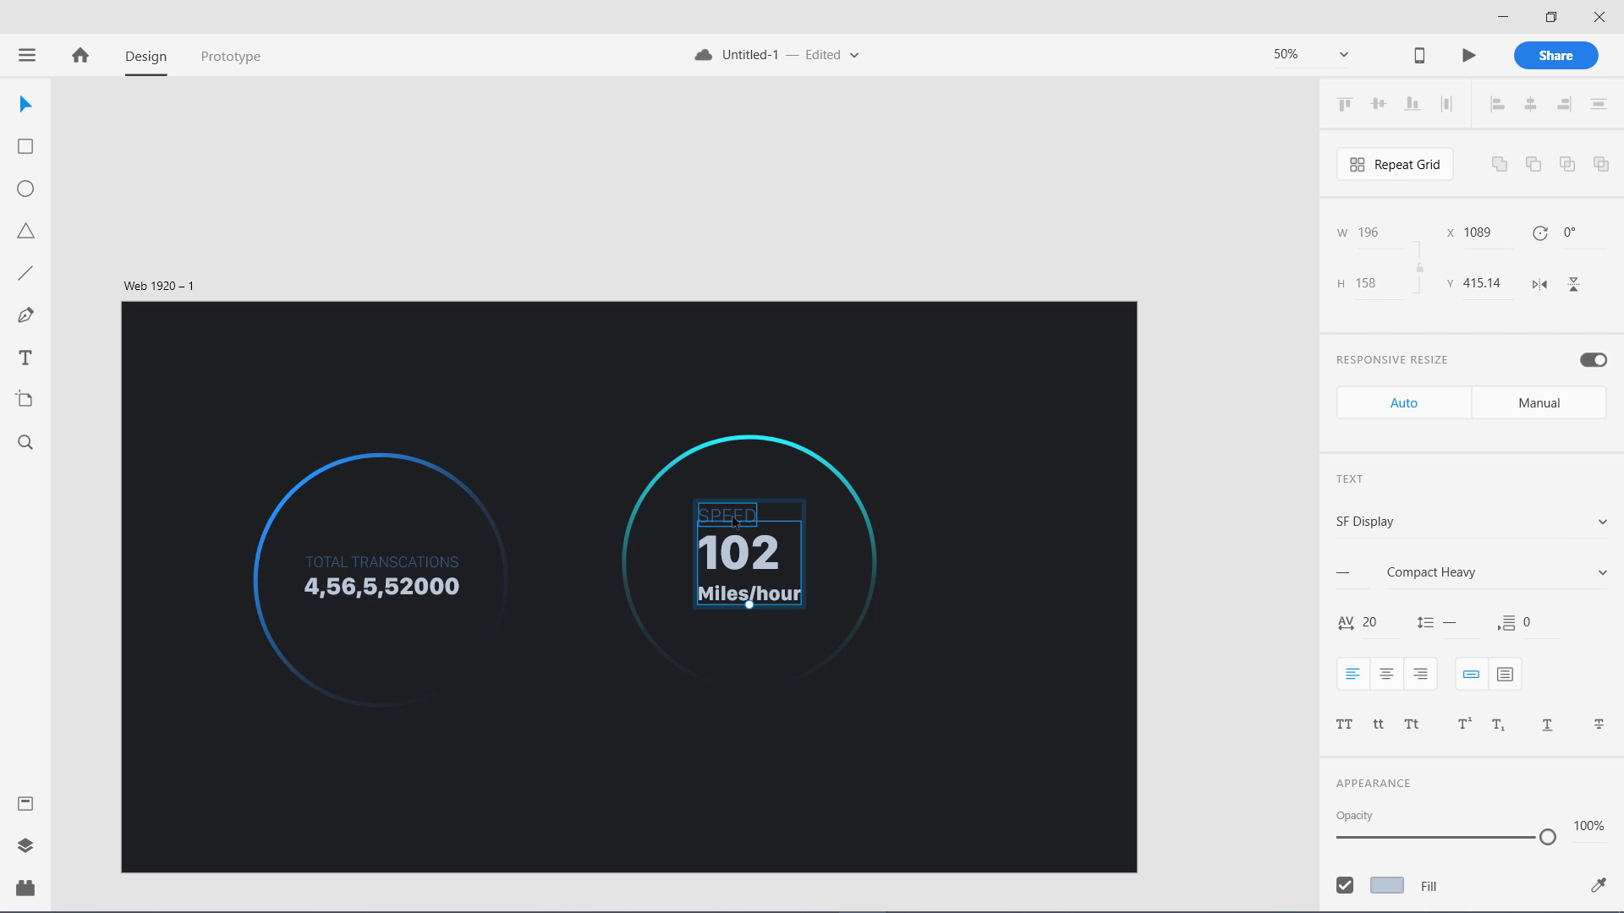
pyautogui.click(1387, 886)
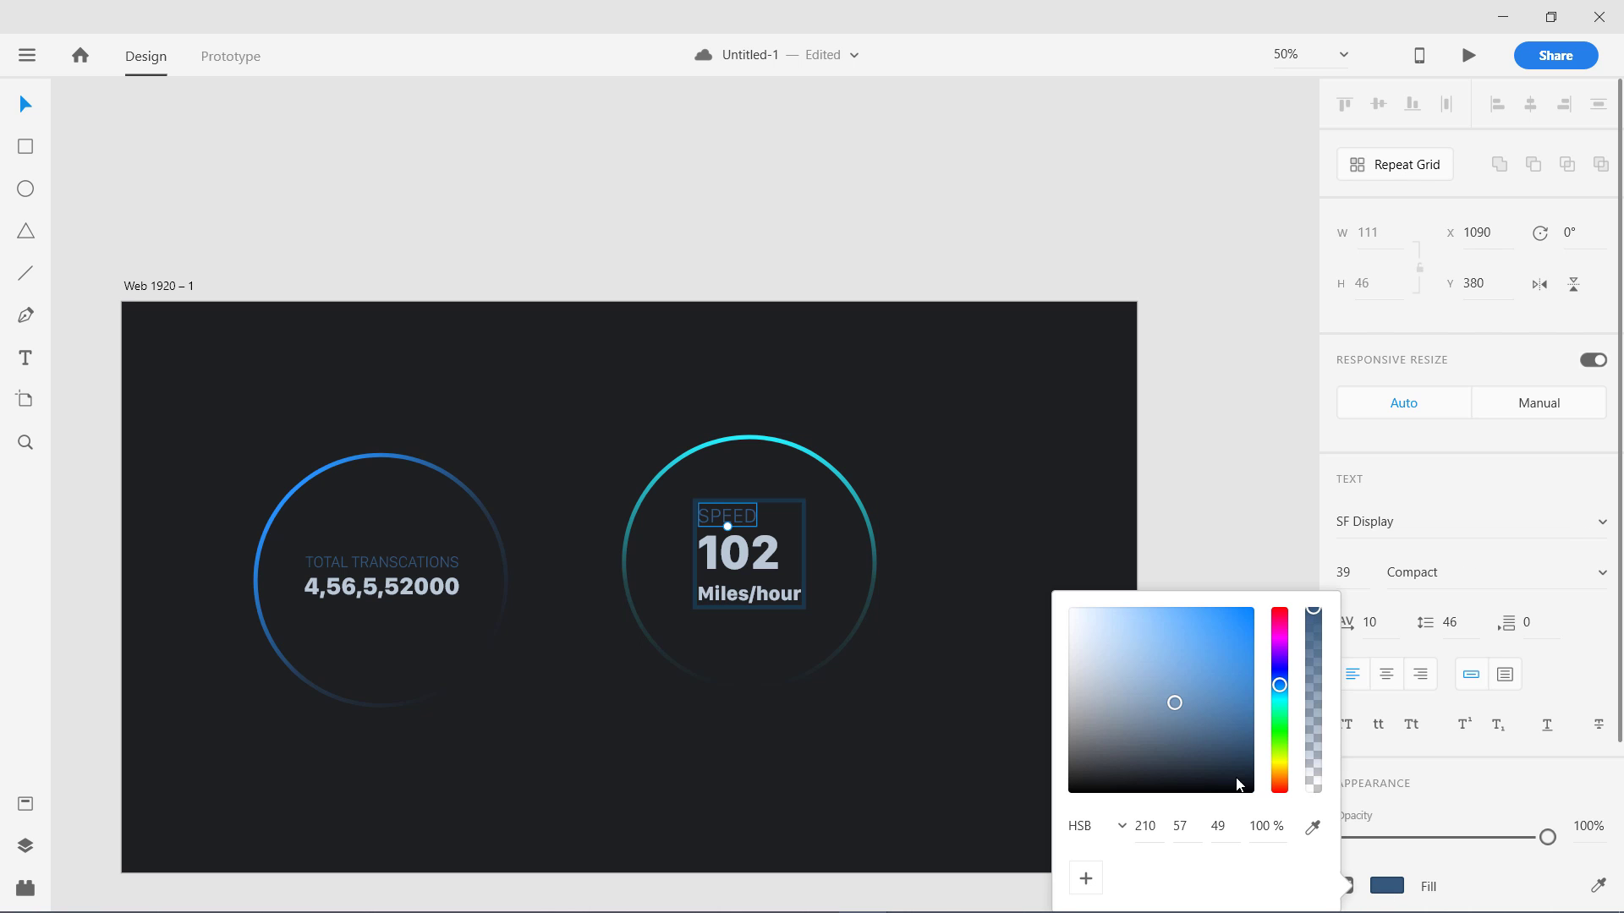
pyautogui.click(1151, 825)
pyautogui.write('180')
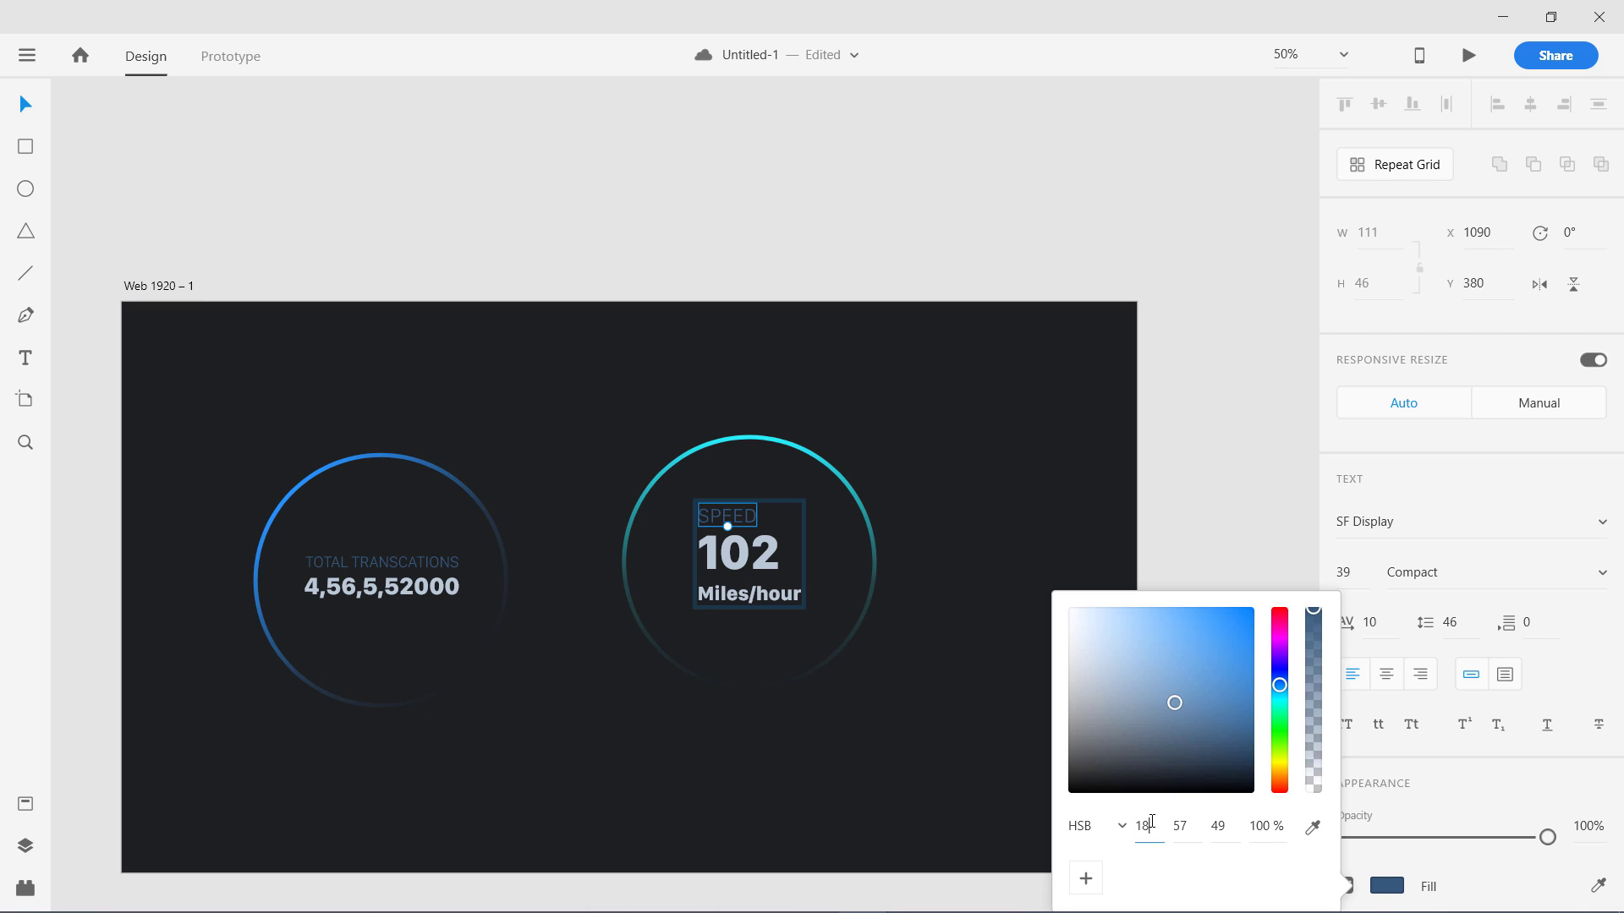
pyautogui.press('Return')
pyautogui.click(850, 793)
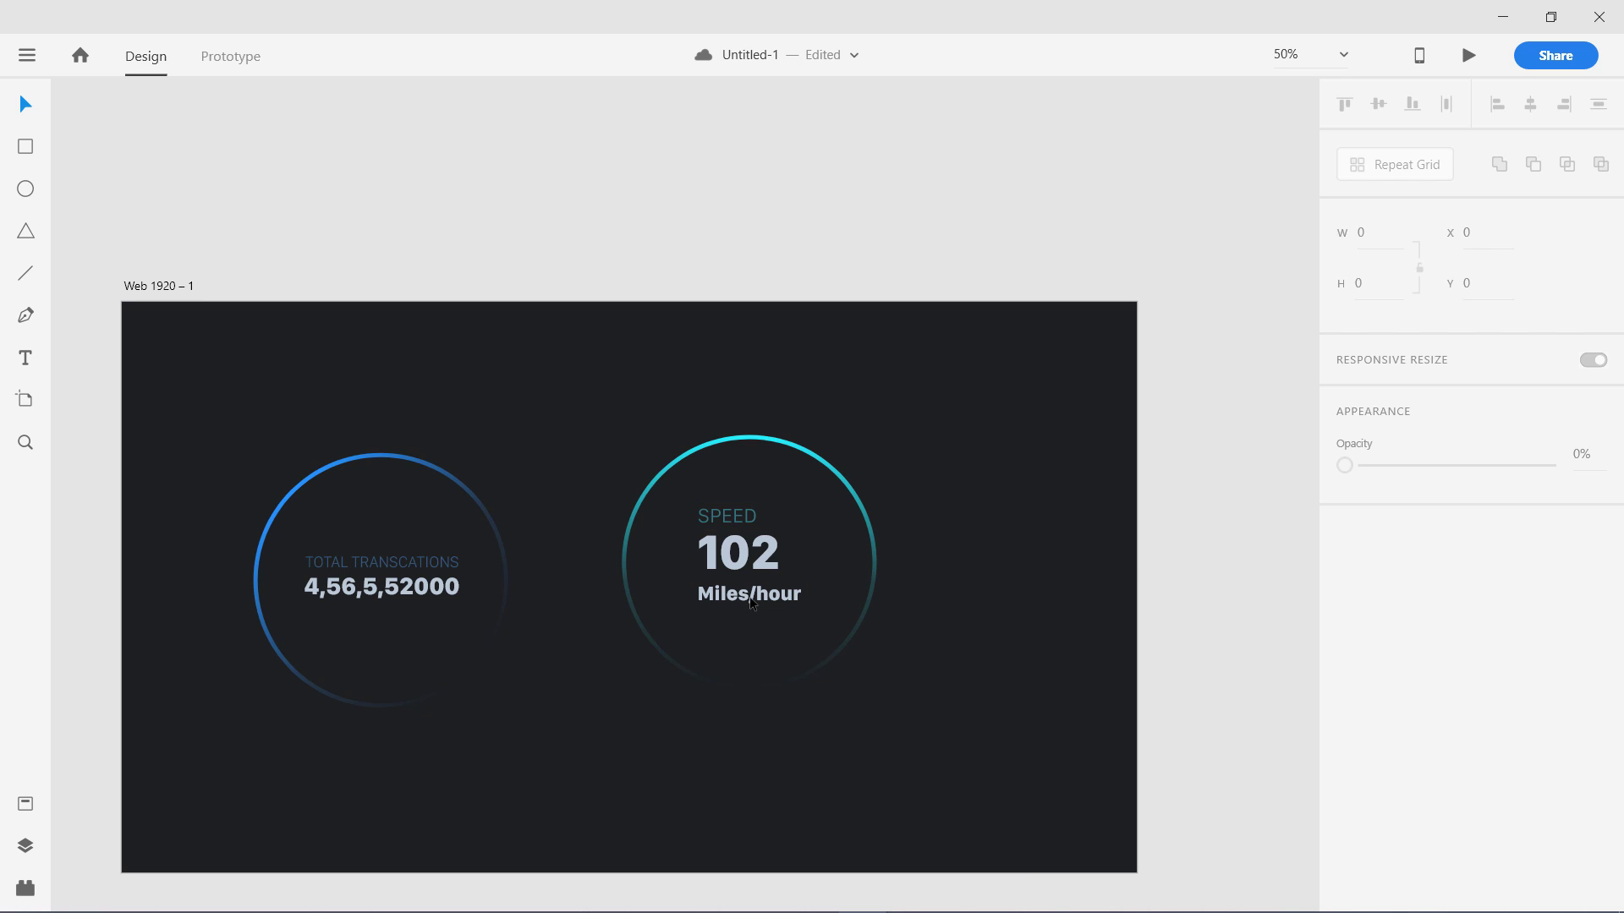
# Change the font weight of the Miles/hour line in the speed gauge to Compact Light.
pyautogui.doubleClick(732, 556)
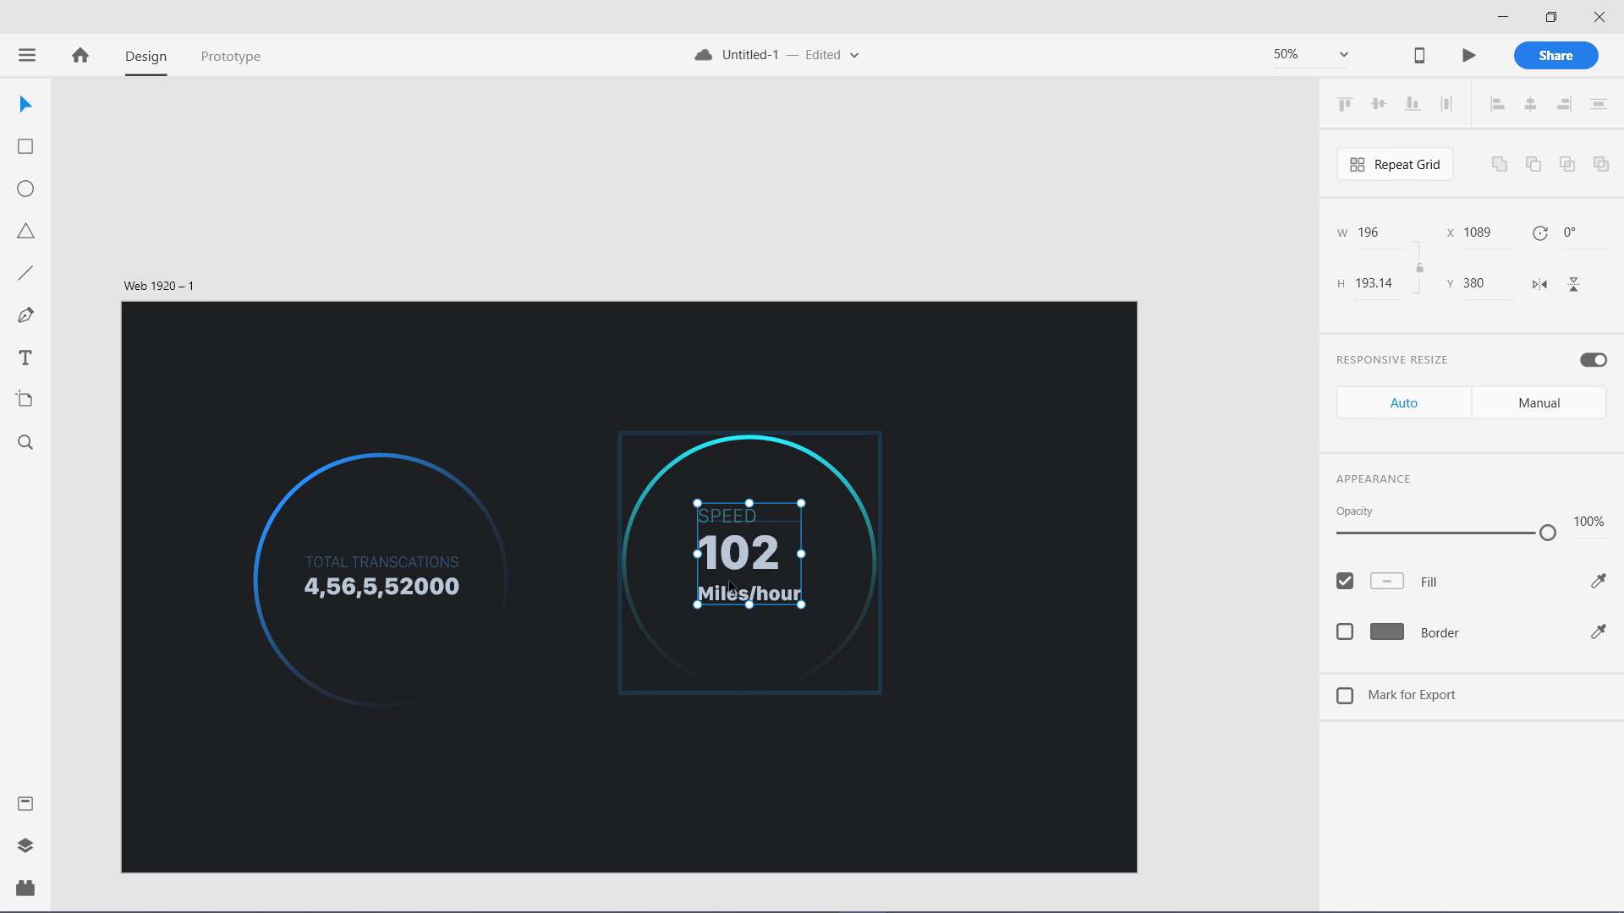
pyautogui.doubleClick(709, 598)
pyautogui.tripleClick(709, 598)
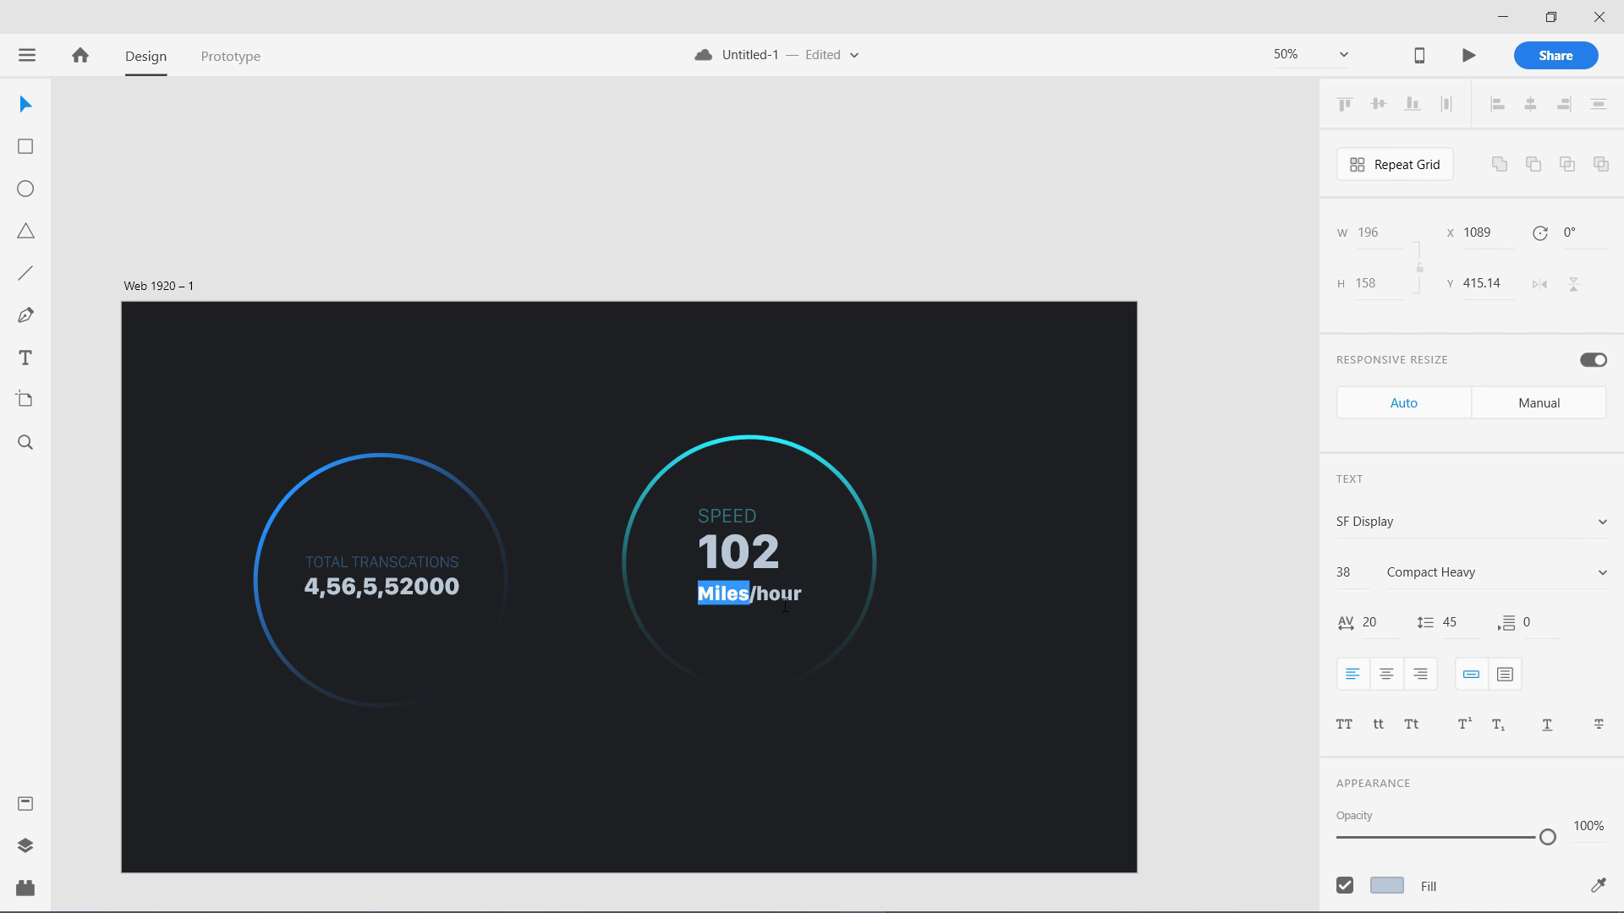
pyautogui.click(1604, 572)
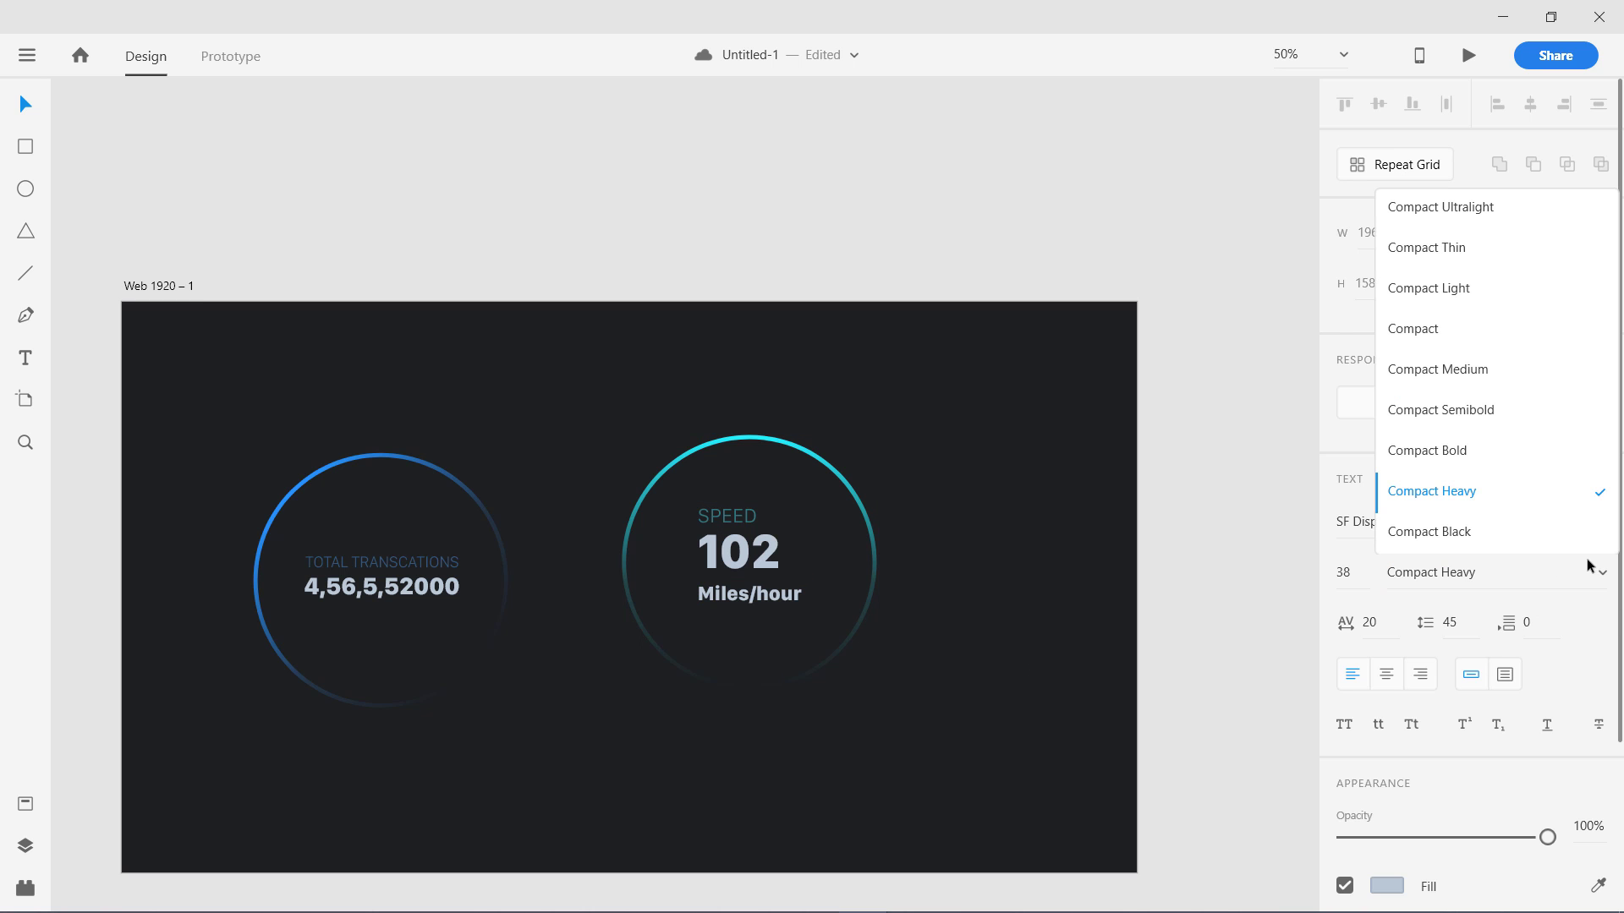
pyautogui.click(1478, 281)
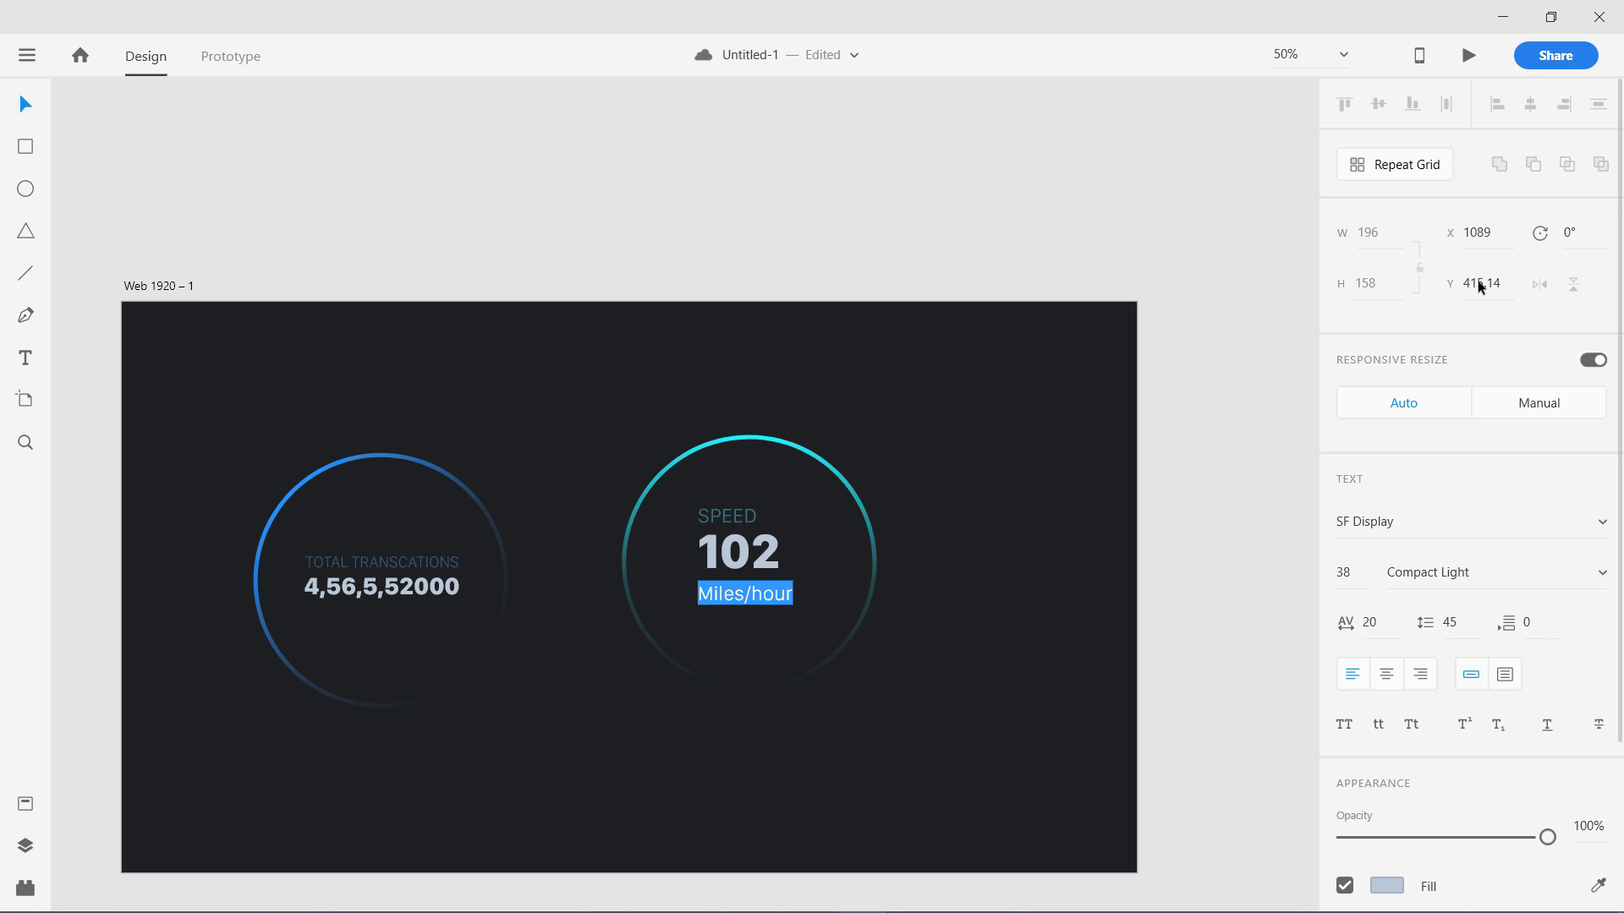
pyautogui.press('Escape')
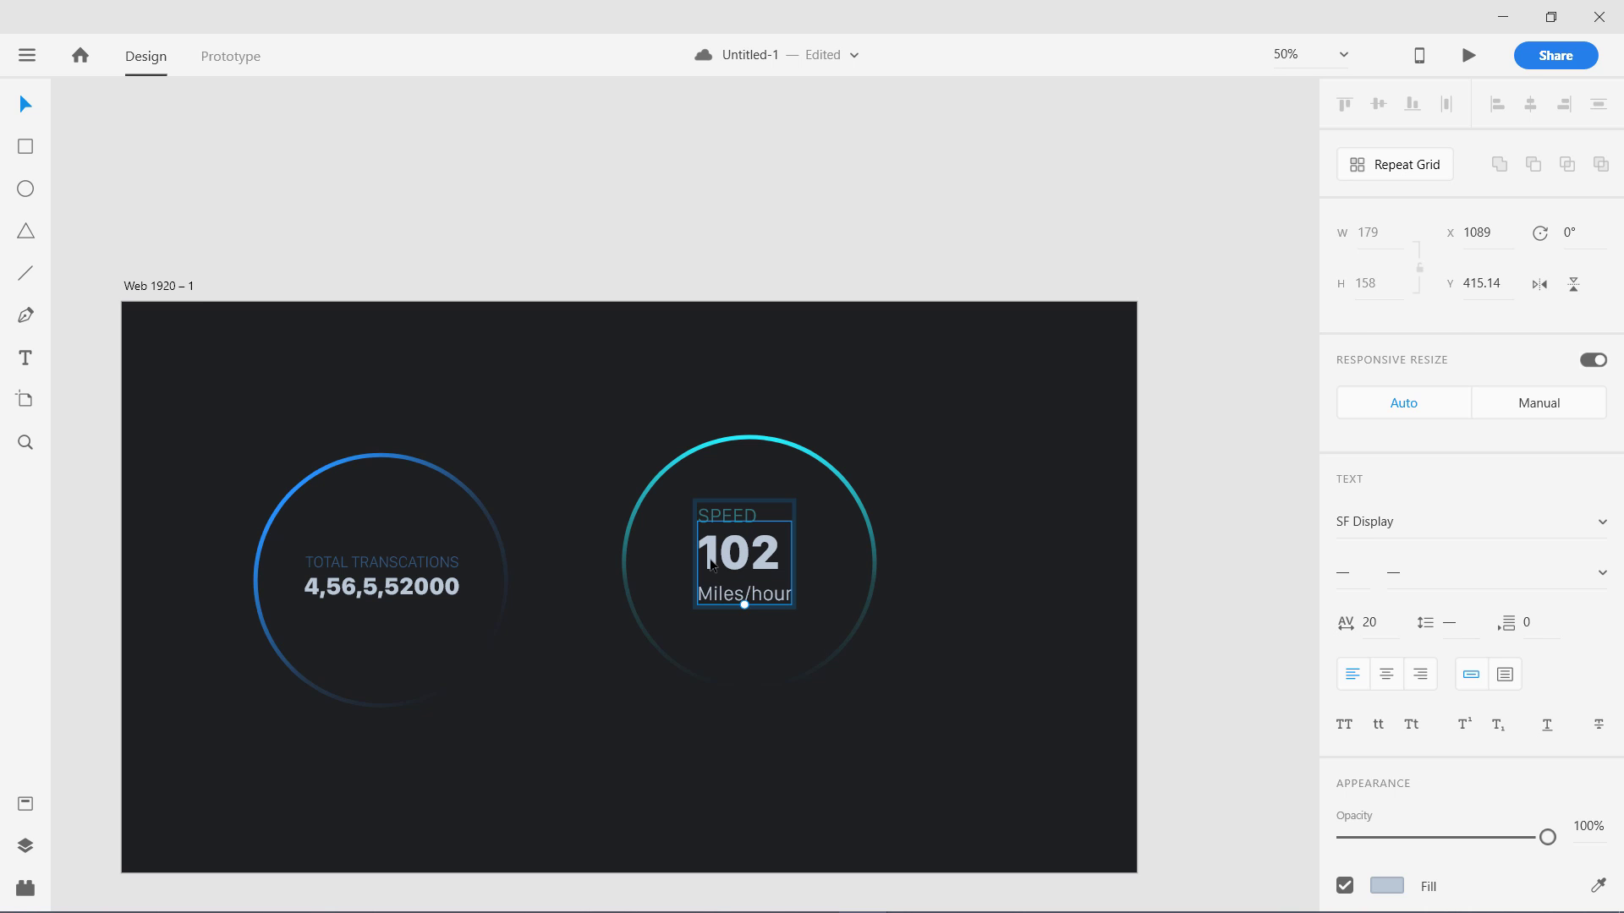
# Shift the speed gauge's texts slightly left inside the cyan ring and save the document.
pyautogui.click(739, 598)
pyautogui.press('Escape')
pyautogui.press('Escape')
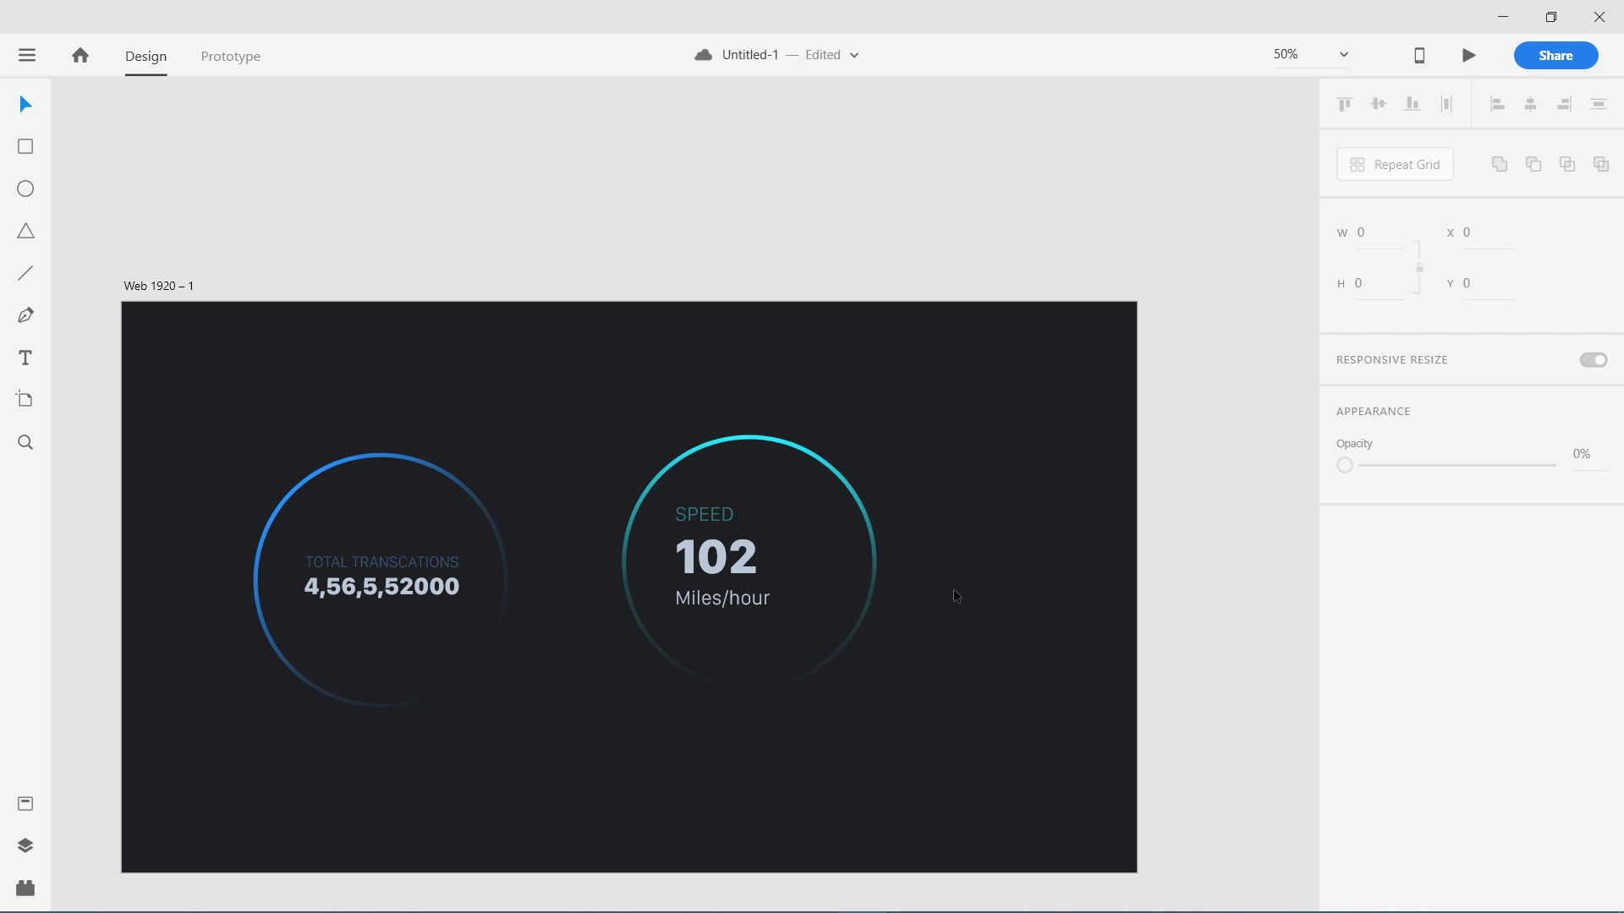
pyautogui.hotkey('ctrl', 's')
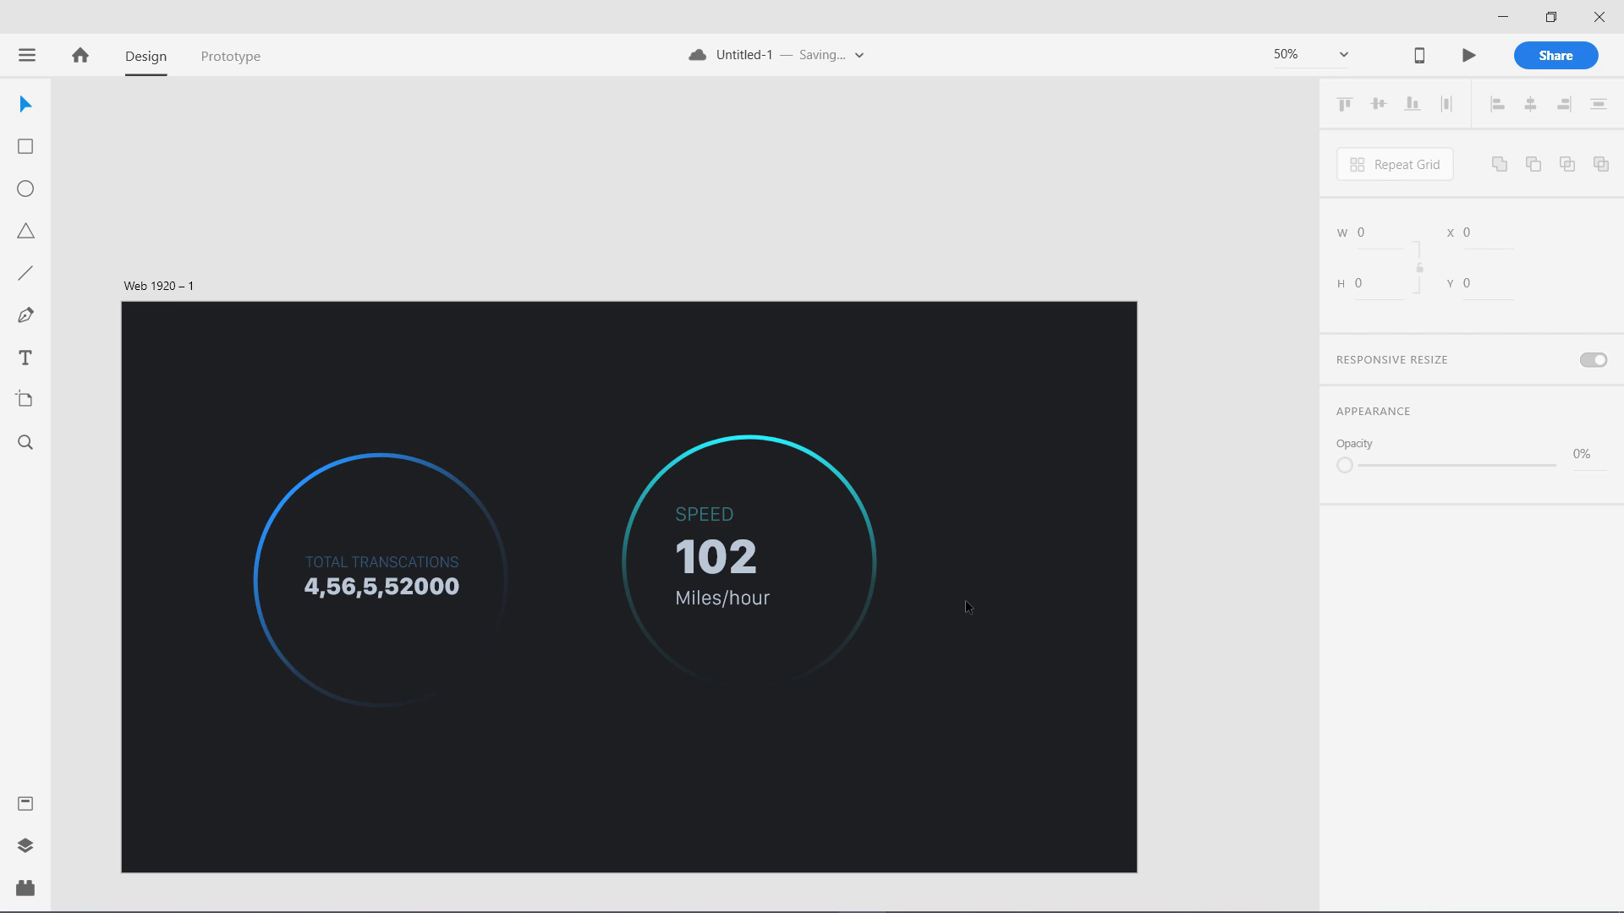